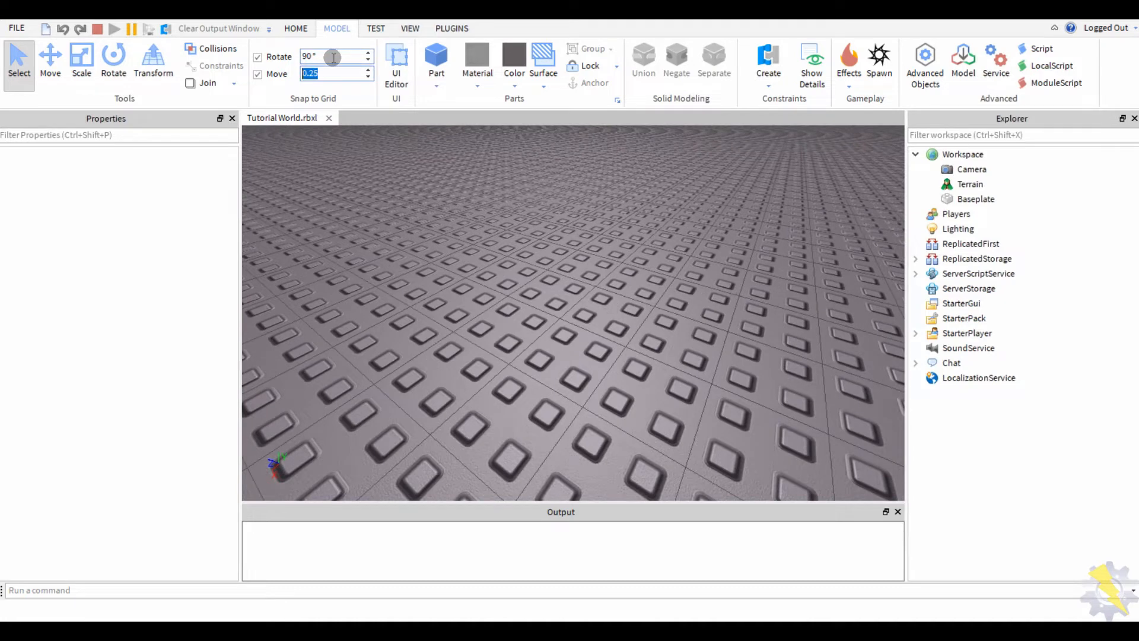
- Insert a block part on the baseplate, snap it onto the grid, and colour it Black
right_drag(530, 333, 531, 333)
scroll(531, 332, up, 3)
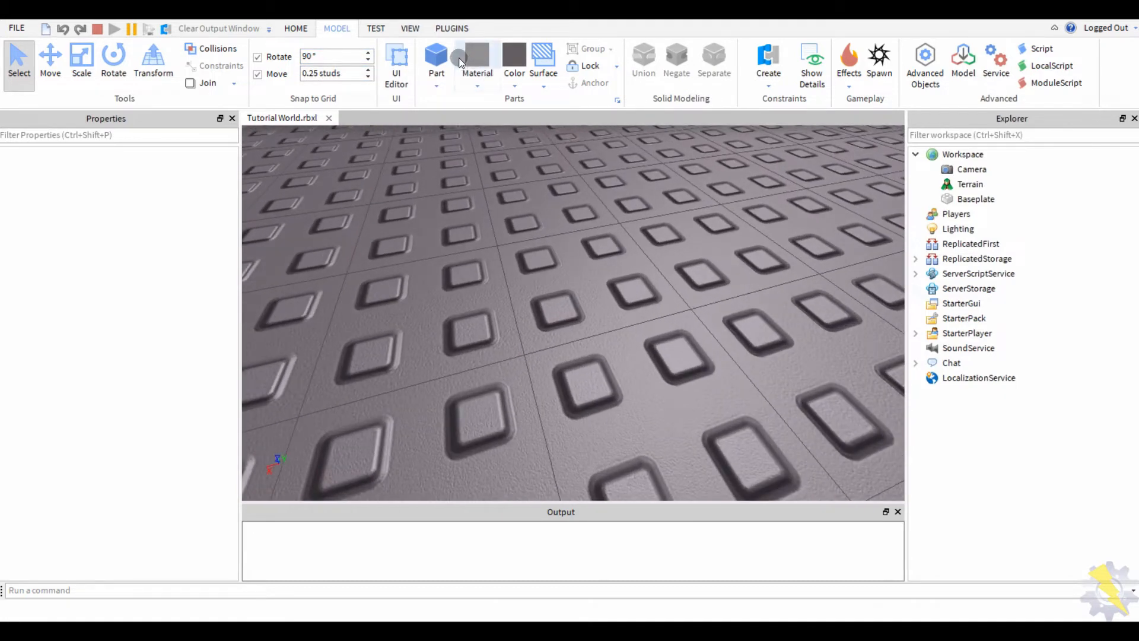
click(446, 55)
drag(536, 272, 462, 270)
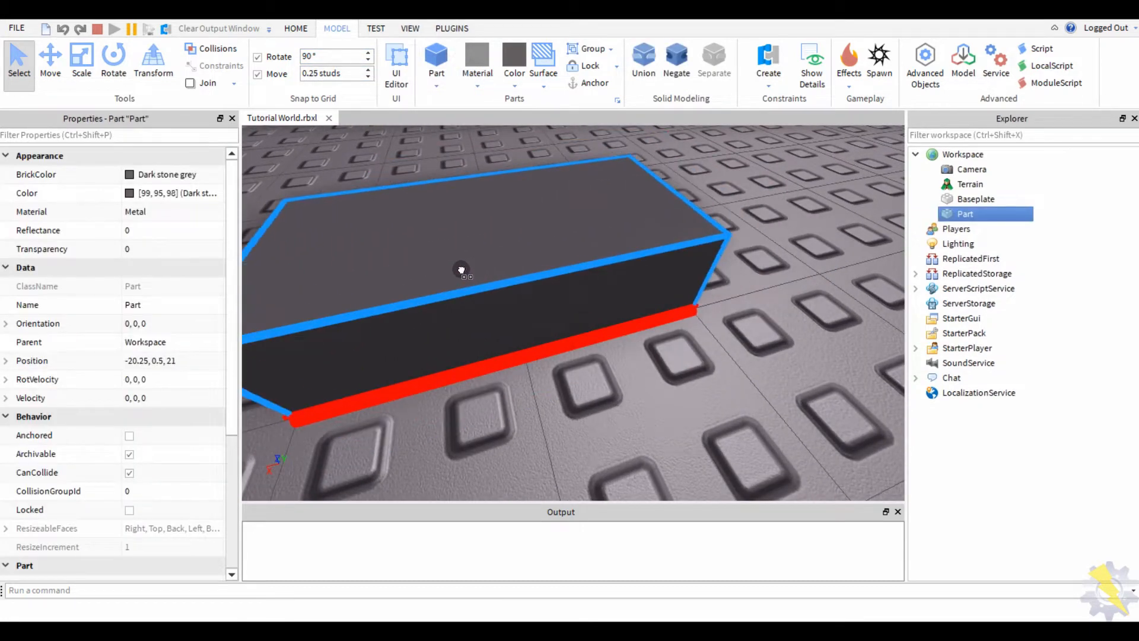
click(515, 70)
click(649, 344)
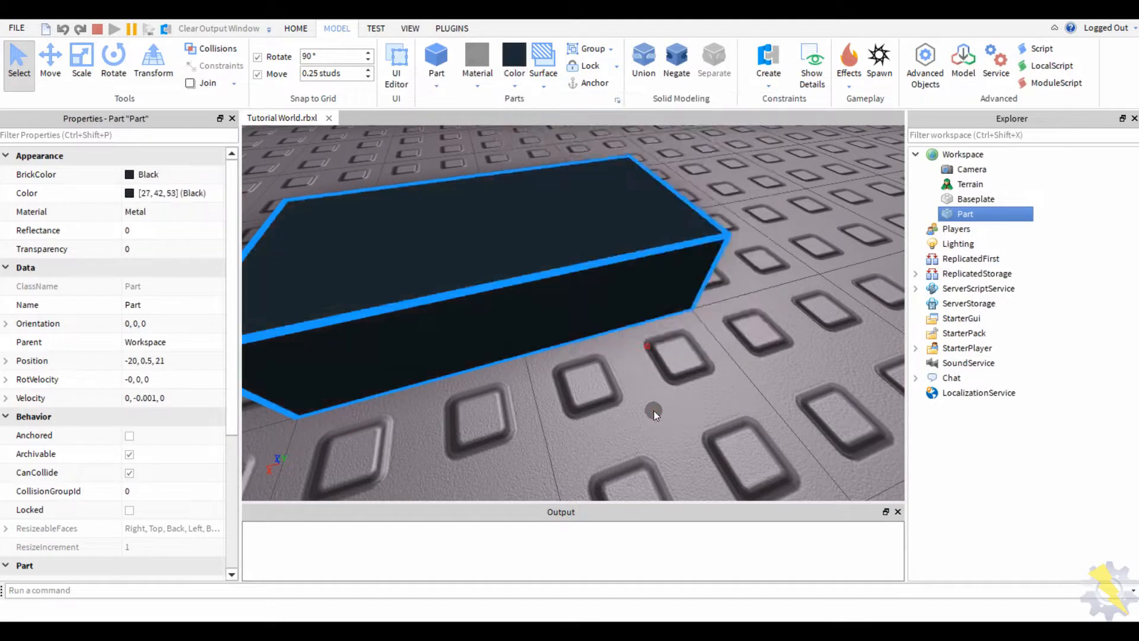
- Scale the black part shorter and flatten it into a thin slab
scroll(653, 412, down, 5)
key(ctrl+3)
drag(720, 269, 625, 285)
right_drag(625, 285, 600, 202)
drag(601, 202, 604, 273)
right_drag(603, 273, 601, 280)
drag(621, 181, 616, 234)
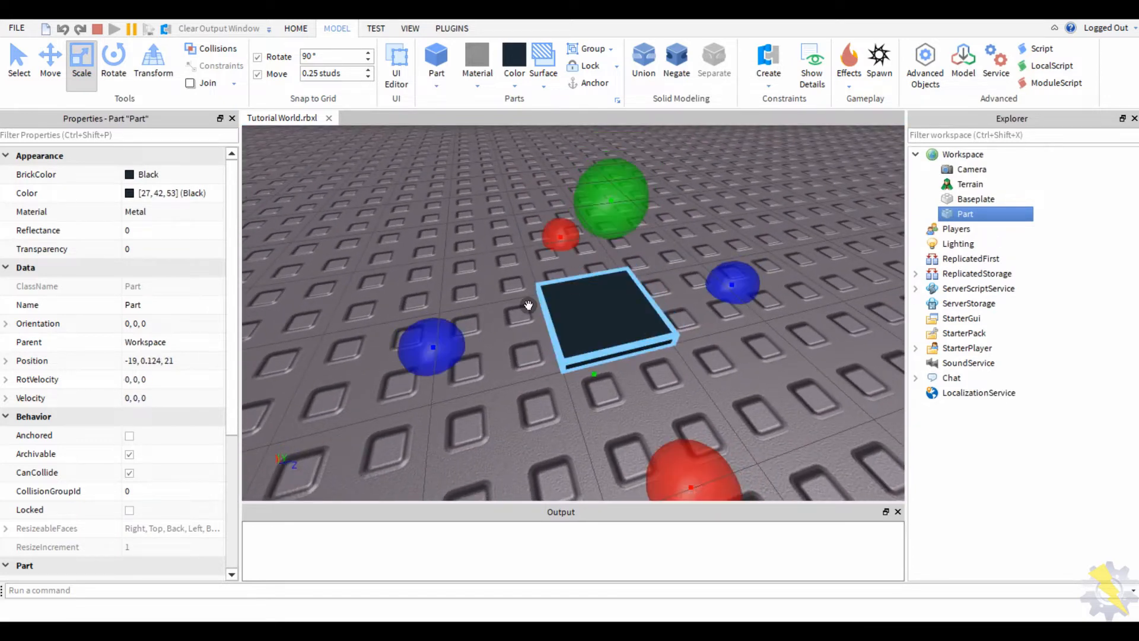
right_drag(445, 349, 444, 347)
scroll(444, 348, up, 1)
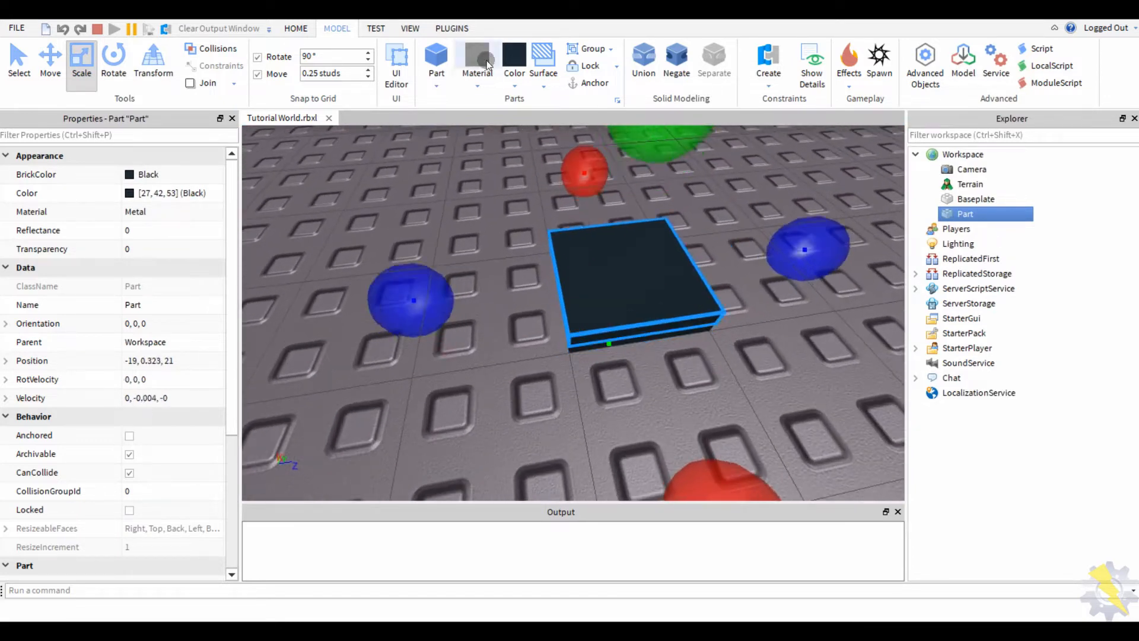
- Duplicate the slab, then delete the extra copy, keeping the colour unchanged
key(ctrl+d)
click(514, 63)
click(396, 197)
right_drag(484, 256, 484, 256)
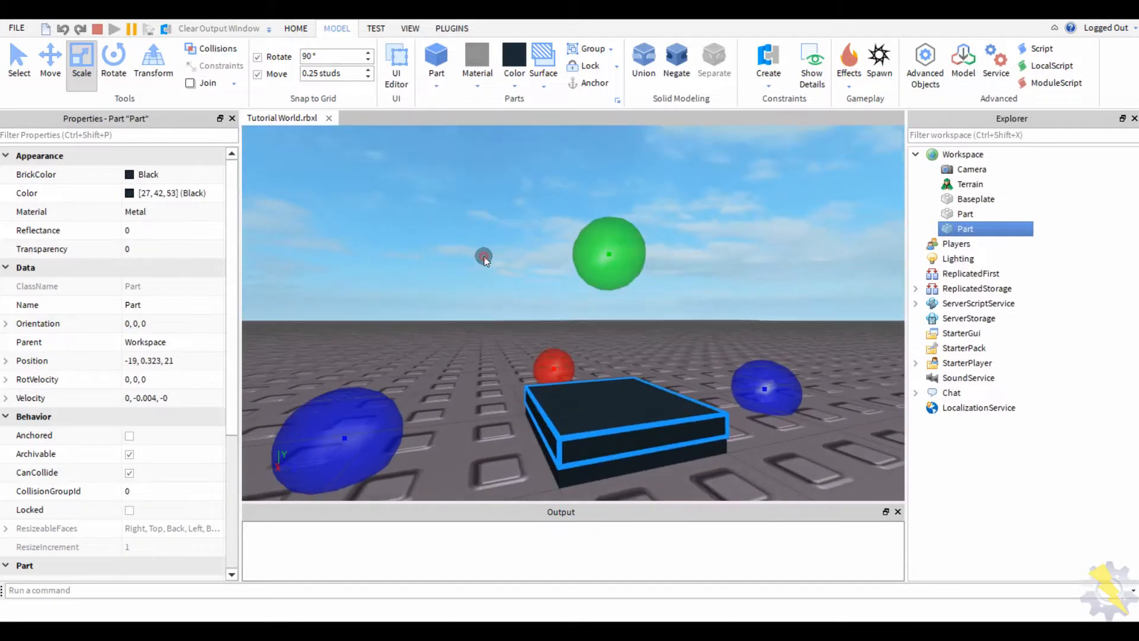
key(Delete)
right_drag(460, 320, 461, 318)
scroll(461, 318, down, 1)
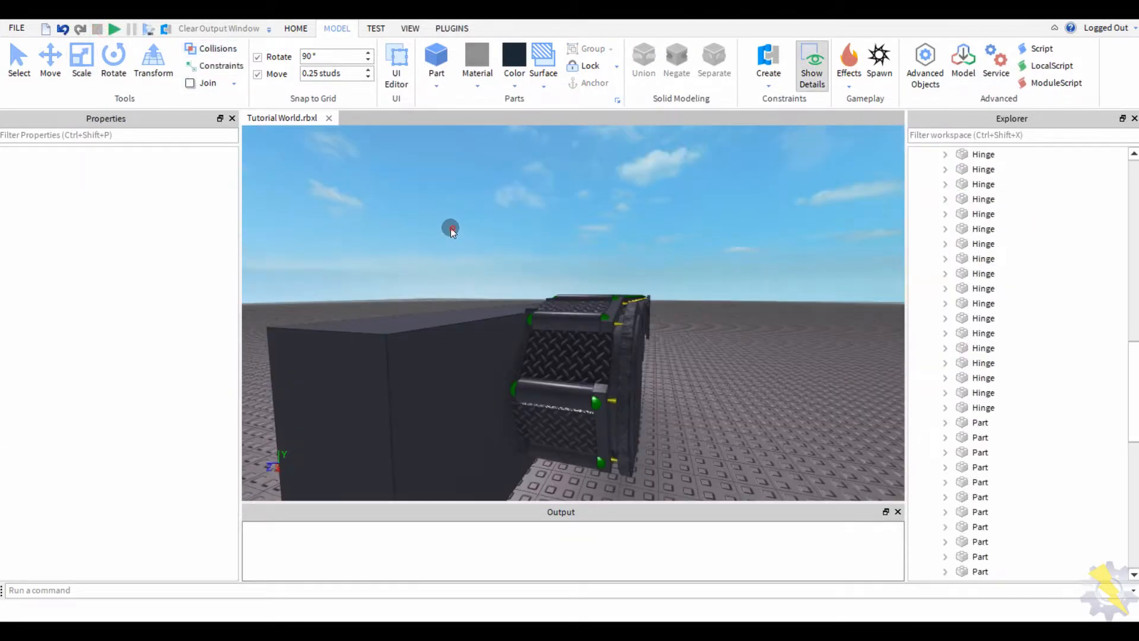
- Place a new part on the grid near the finished track example
right_drag(451, 228, 419, 250)
scroll(419, 250, down, 5)
right_drag(428, 300, 498, 328)
scroll(428, 301, up, 2)
scroll(499, 328, down, 2)
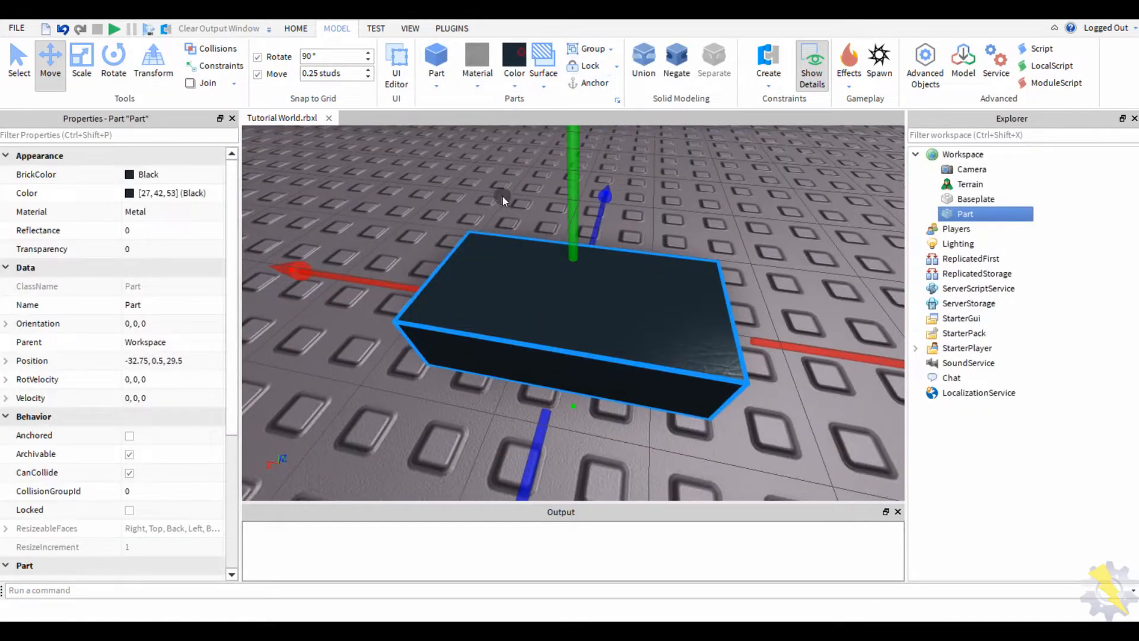
right_drag(503, 196, 580, 358)
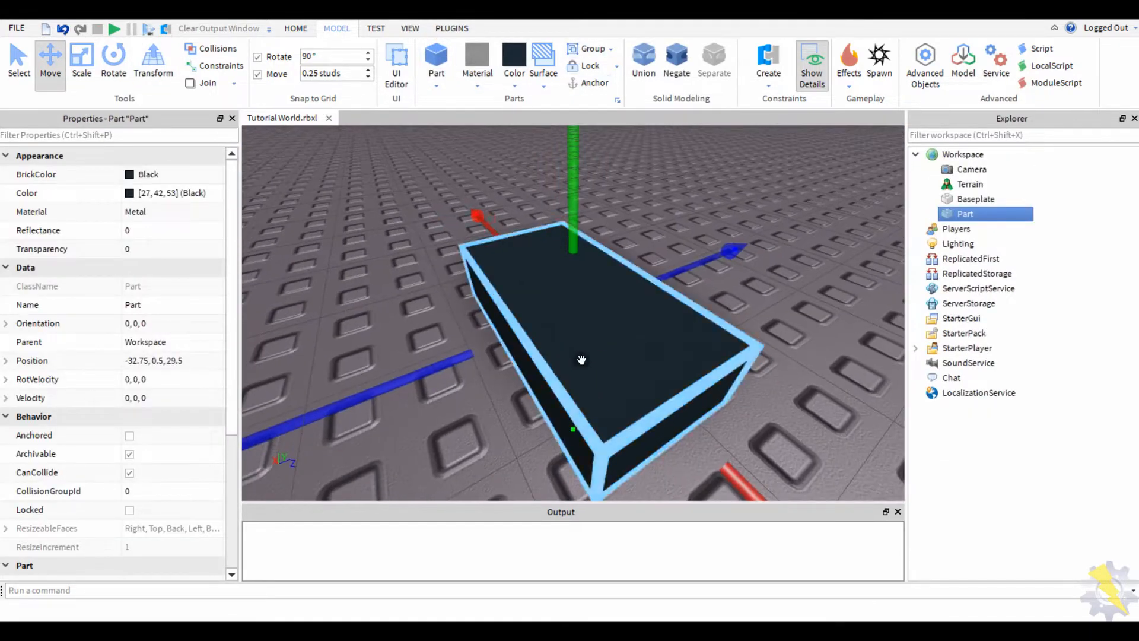
drag(580, 358, 512, 329)
- Resize the part into a thin, flat slab and adjust its length
click(73, 61)
right_drag(396, 169, 485, 158)
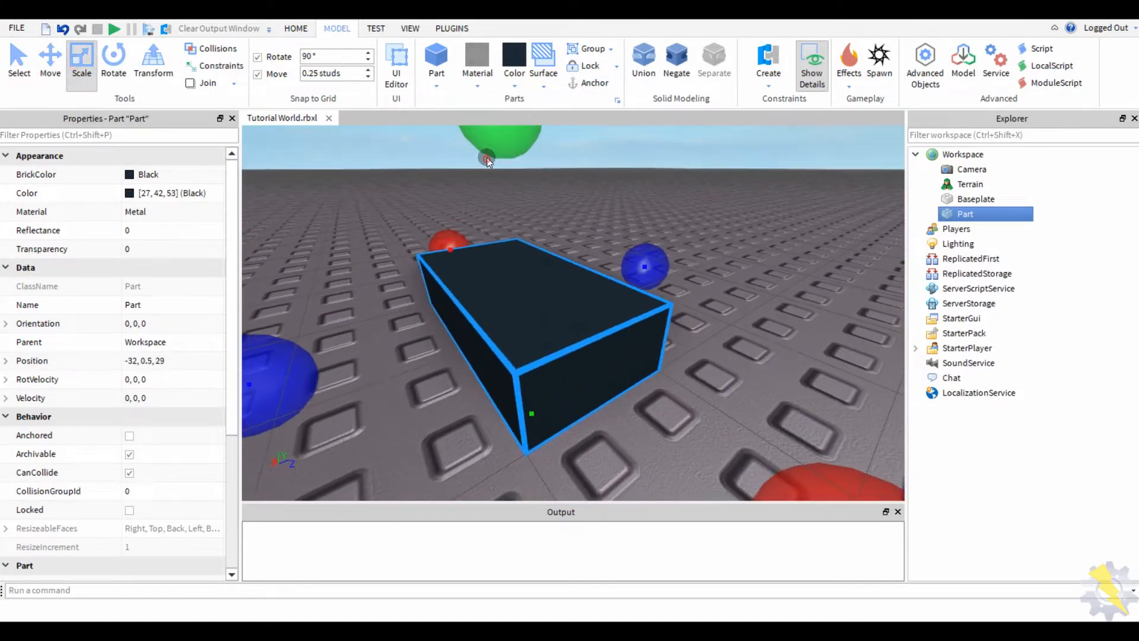
drag(485, 158, 510, 346)
right_drag(511, 346, 595, 361)
drag(800, 427, 627, 405)
right_drag(628, 405, 660, 296)
click(659, 294)
- Duplicate the slab, colour the copy Dark stone grey, and shrink it into an edge strip
key(ctrl+d)
click(513, 59)
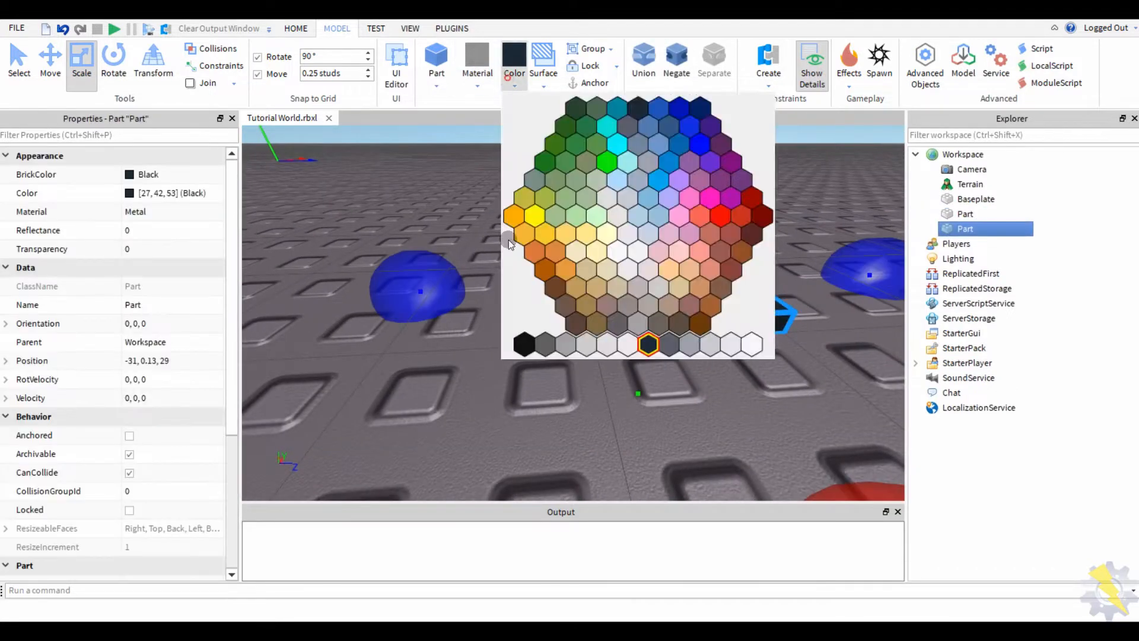
click(545, 345)
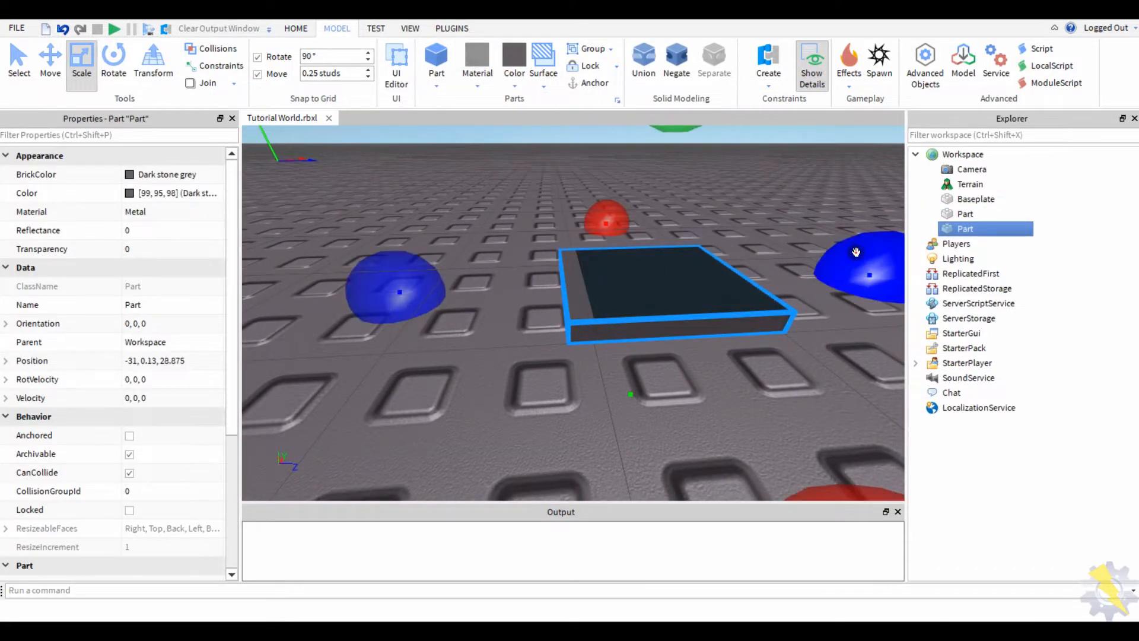
drag(856, 252, 736, 262)
- Copy the grey strip and slide it to the slab's opposite edge
key(ctrl+d)
click(50, 59)
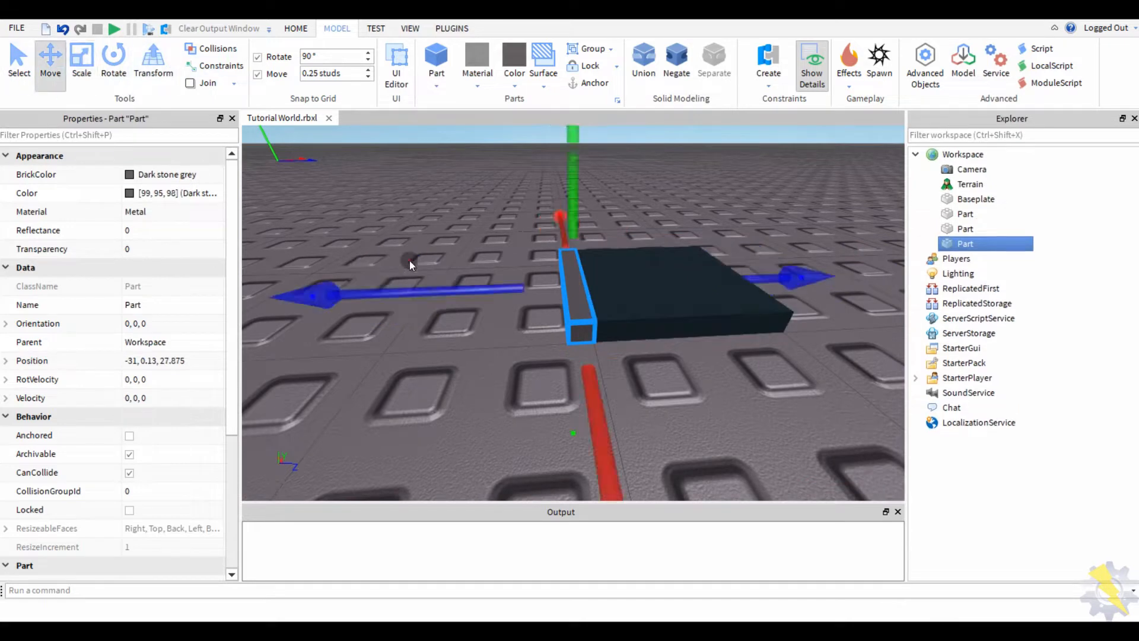
right_drag(409, 264, 380, 261)
drag(380, 261, 534, 284)
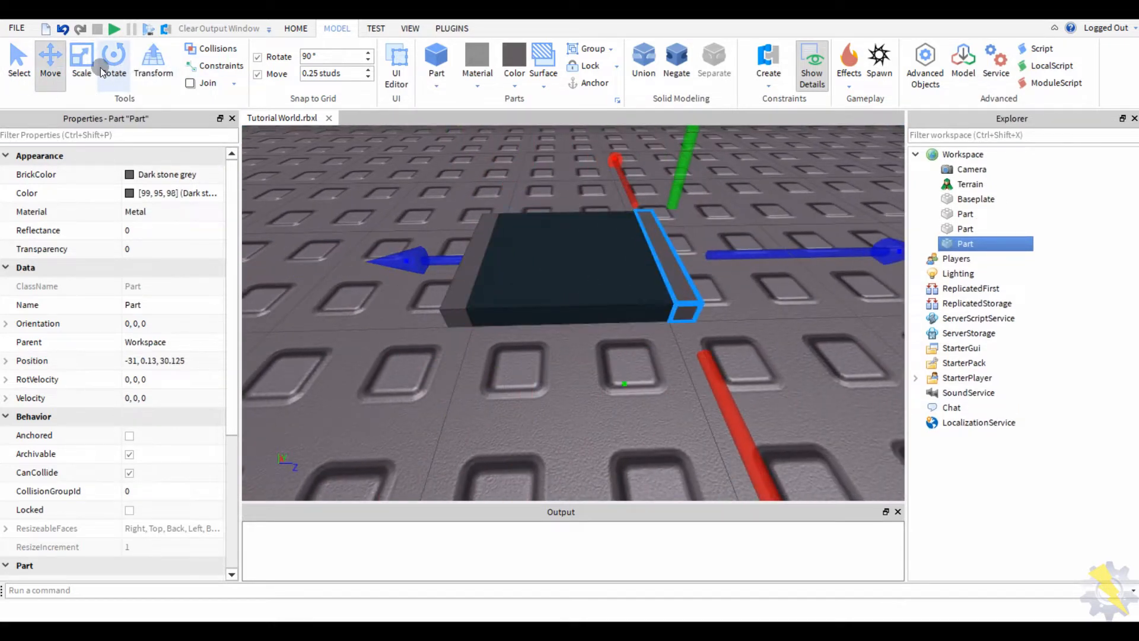
click(82, 62)
right_drag(379, 178, 381, 233)
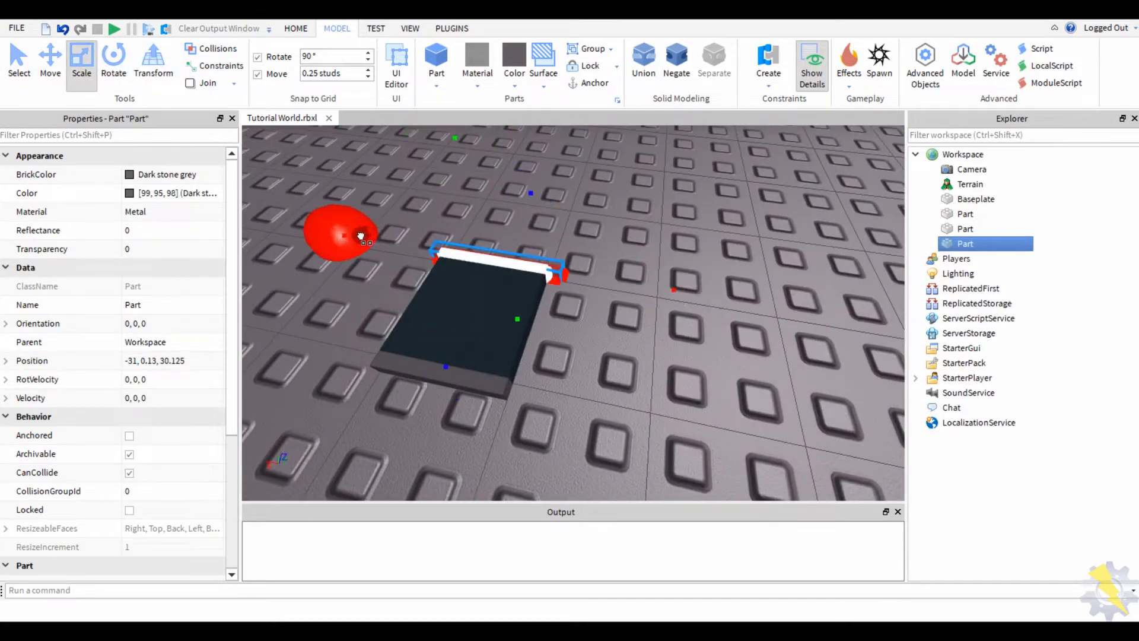
click(514, 363)
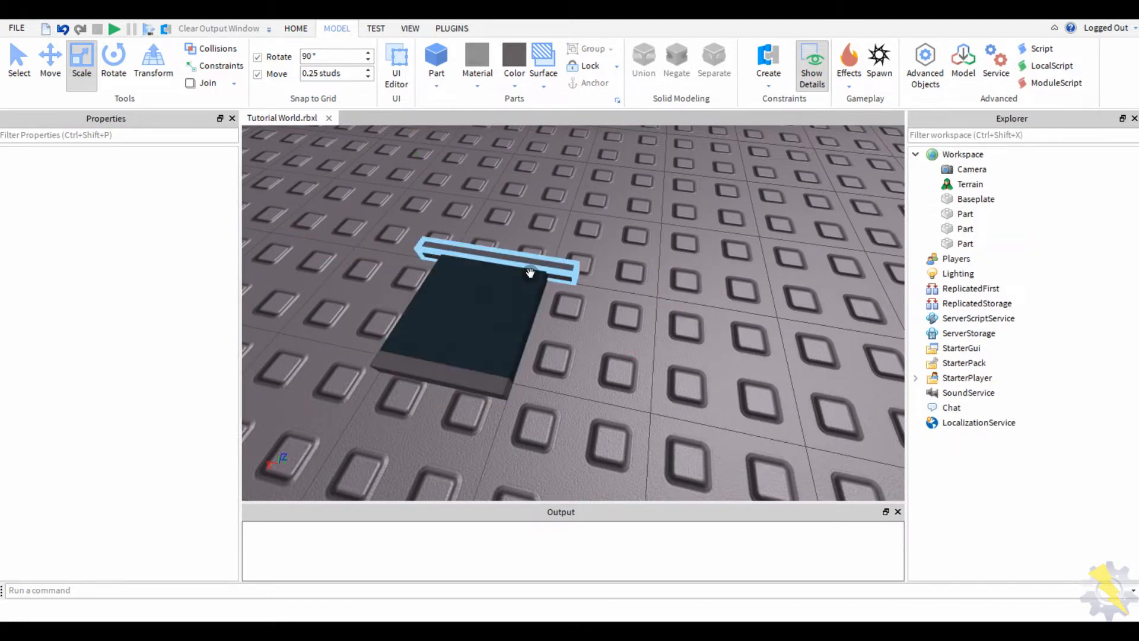
click(514, 261)
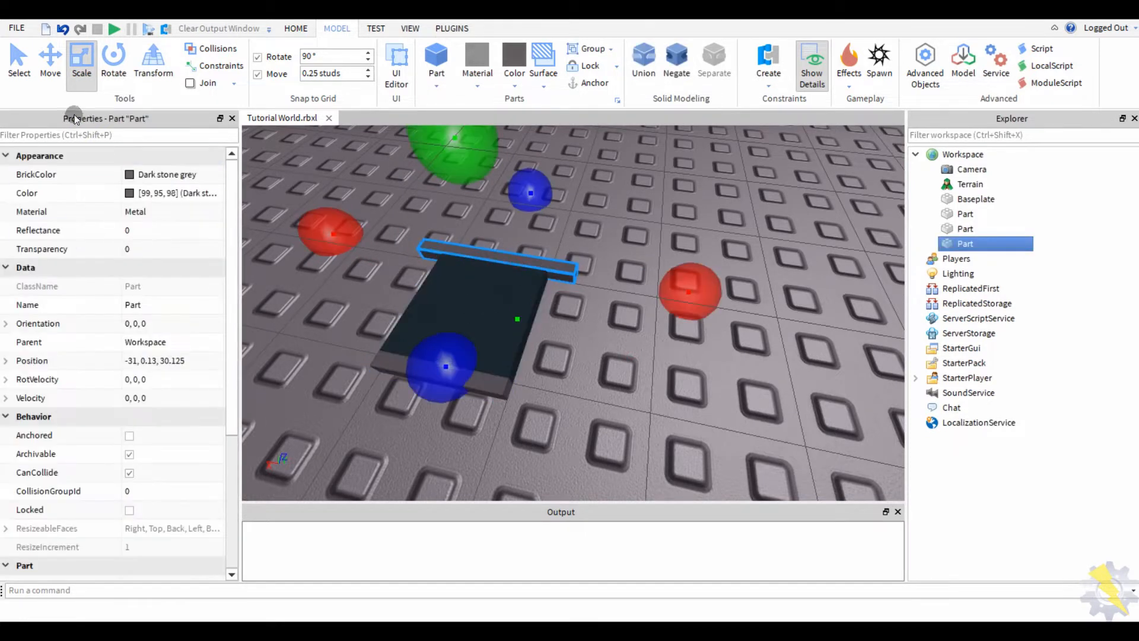
- Duplicate the slab with both strips and move the copy beside the original
drag(609, 206, 344, 421)
key(ctrl+d)
key(ctrl+2)
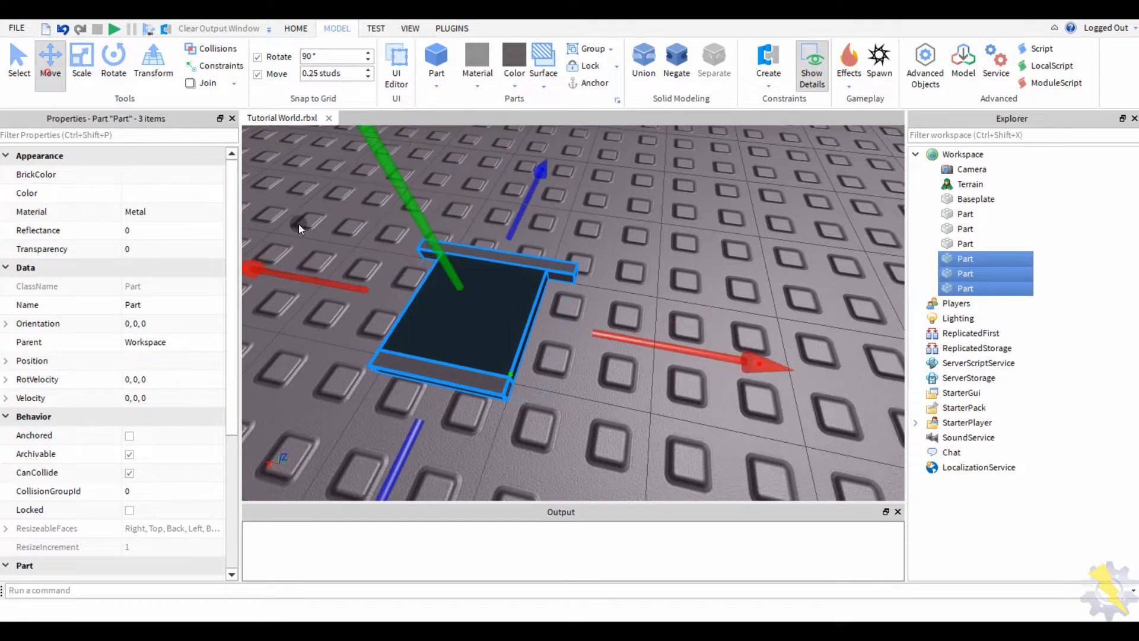
drag(605, 337, 729, 344)
click(505, 386)
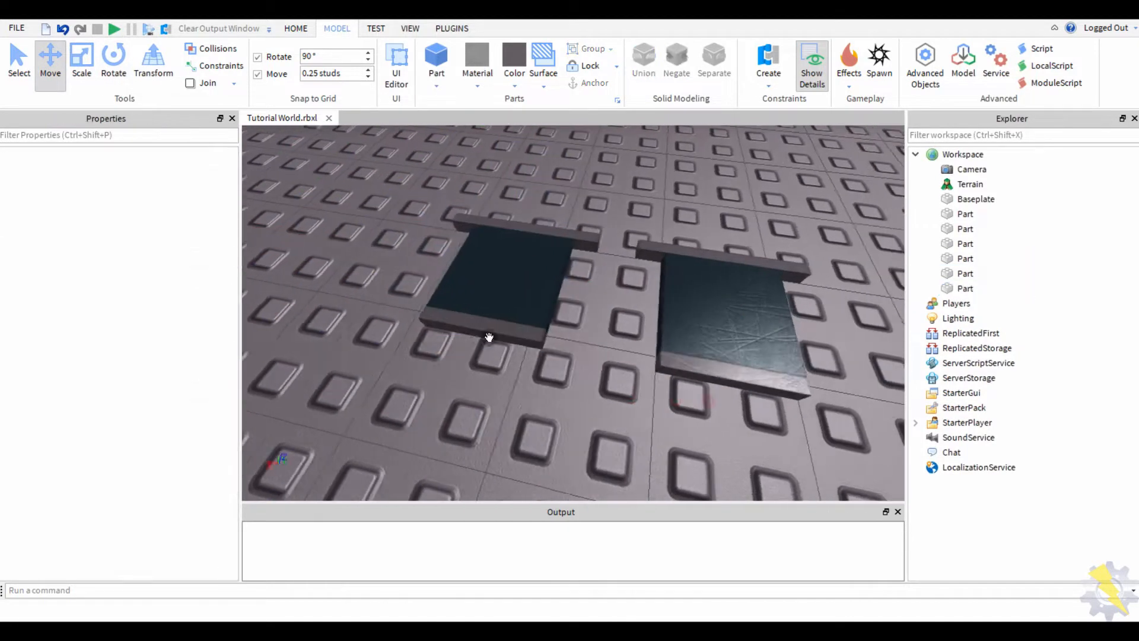
- Realign the grey strips onto the left slab's front and back edges
click(481, 333)
drag(481, 334, 504, 228)
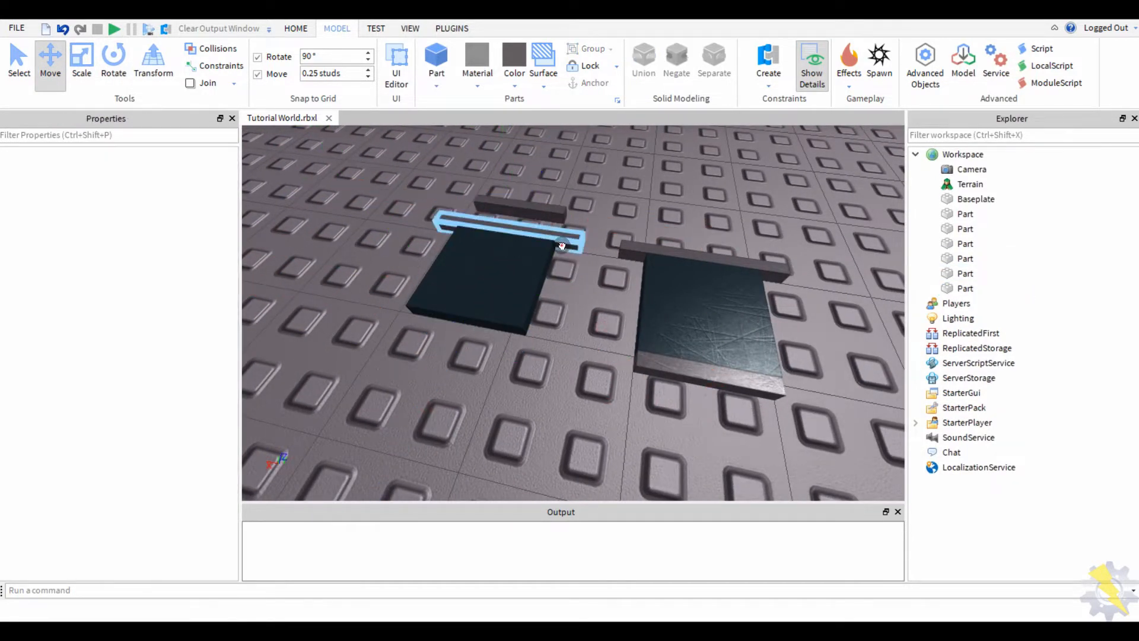
click(516, 229)
drag(541, 177, 495, 270)
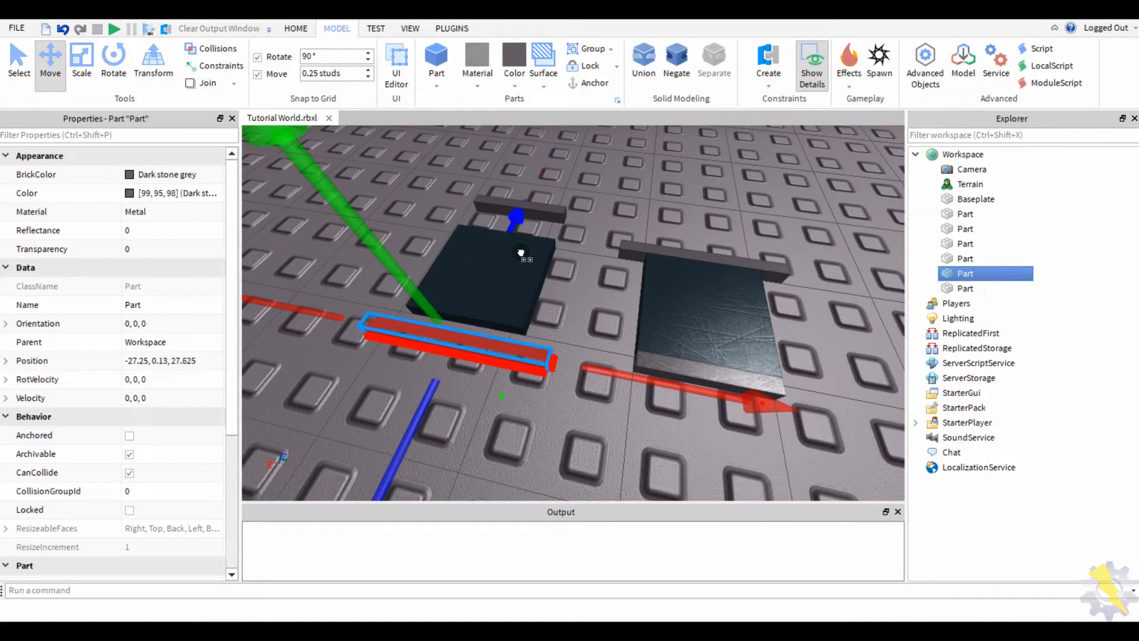
click(543, 206)
drag(551, 180, 540, 183)
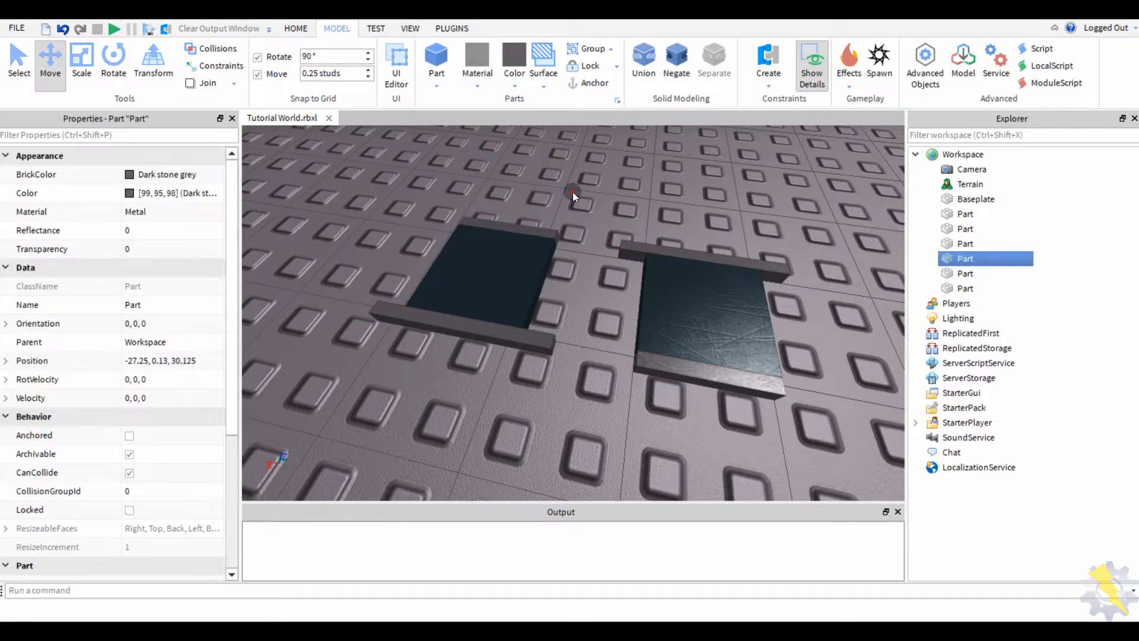
click(572, 191)
scroll(573, 192, down, 1)
drag(414, 234, 508, 324)
click(321, 215)
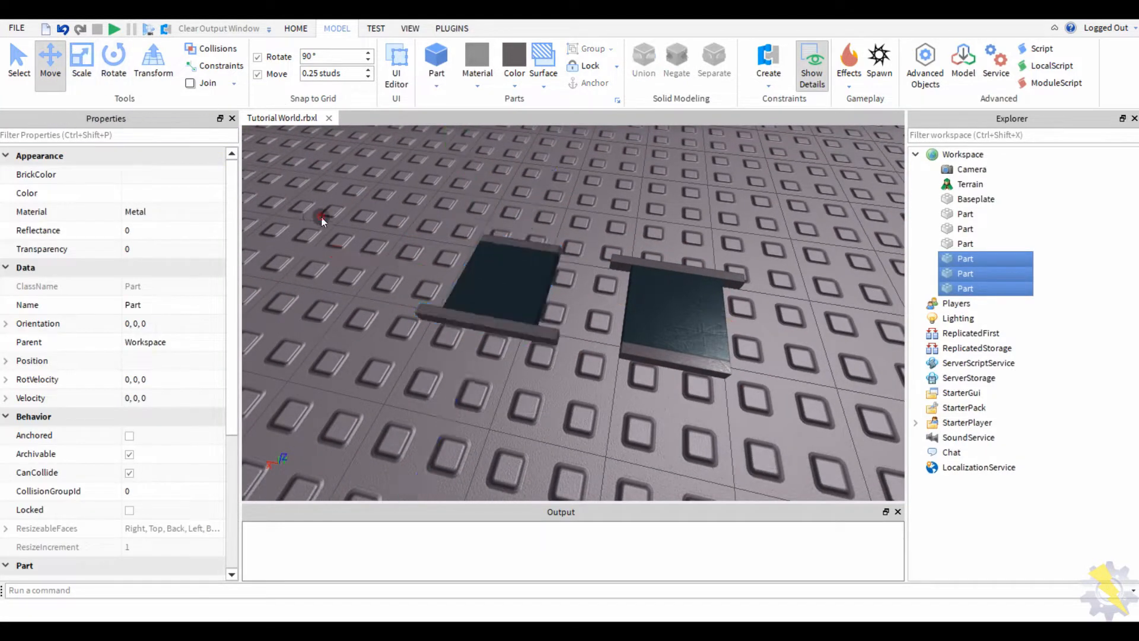
- Try making the left slab and a grey strip taller
key(q)
right_drag(321, 216, 325, 215)
key(a)
key(w)
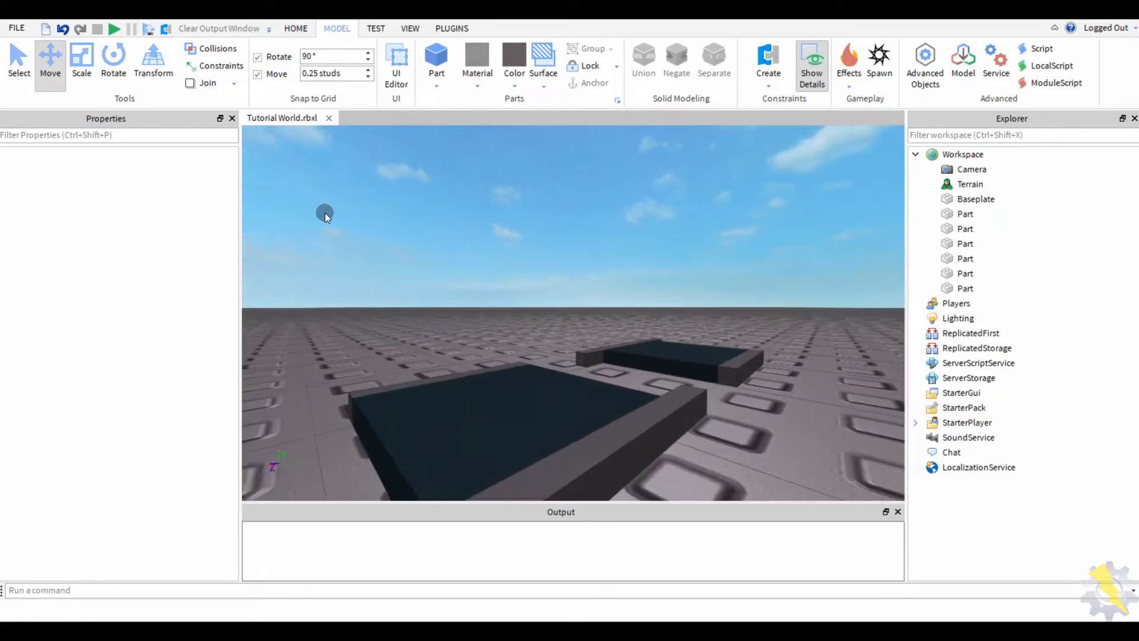
key(s)
click(519, 361)
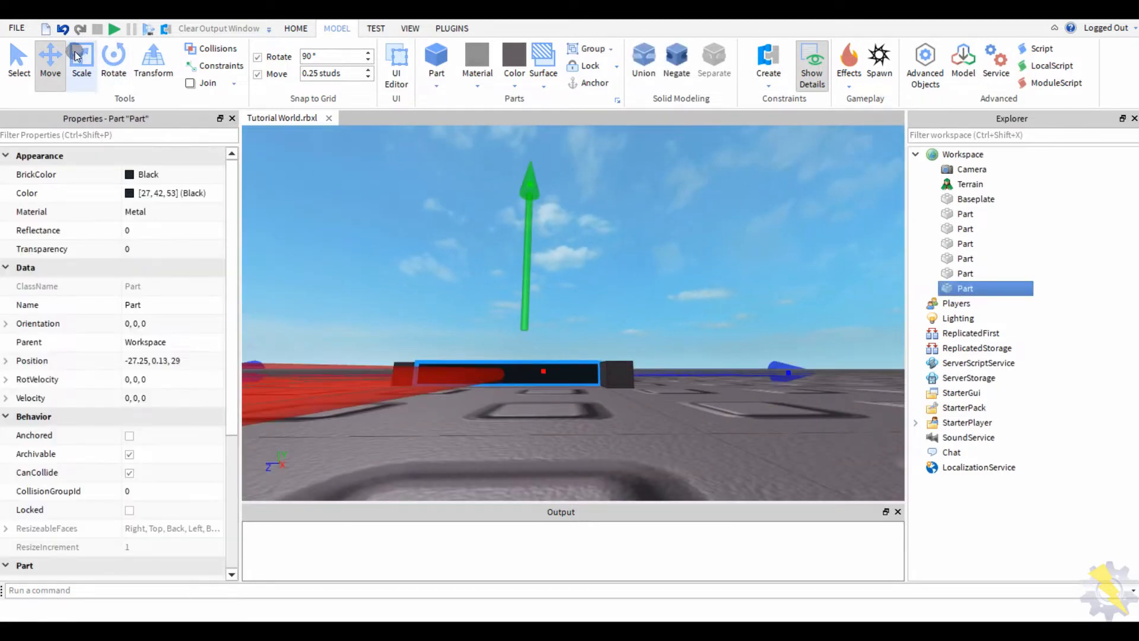
click(81, 59)
key(e)
right_drag(468, 278, 468, 288)
drag(544, 195, 542, 167)
click(467, 189)
right_drag(466, 189, 466, 196)
key(e)
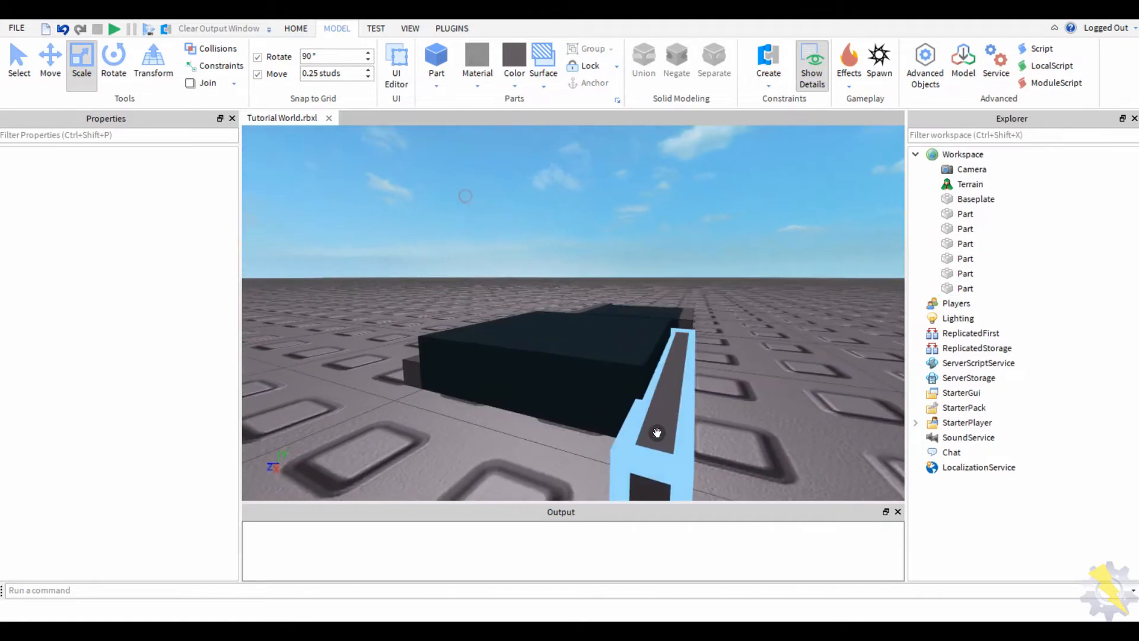
click(656, 433)
right_drag(656, 433, 656, 356)
key(q)
drag(663, 206, 660, 189)
- Raise another part's height, then undo the height changes
click(488, 212)
right_drag(487, 212, 488, 249)
key(e)
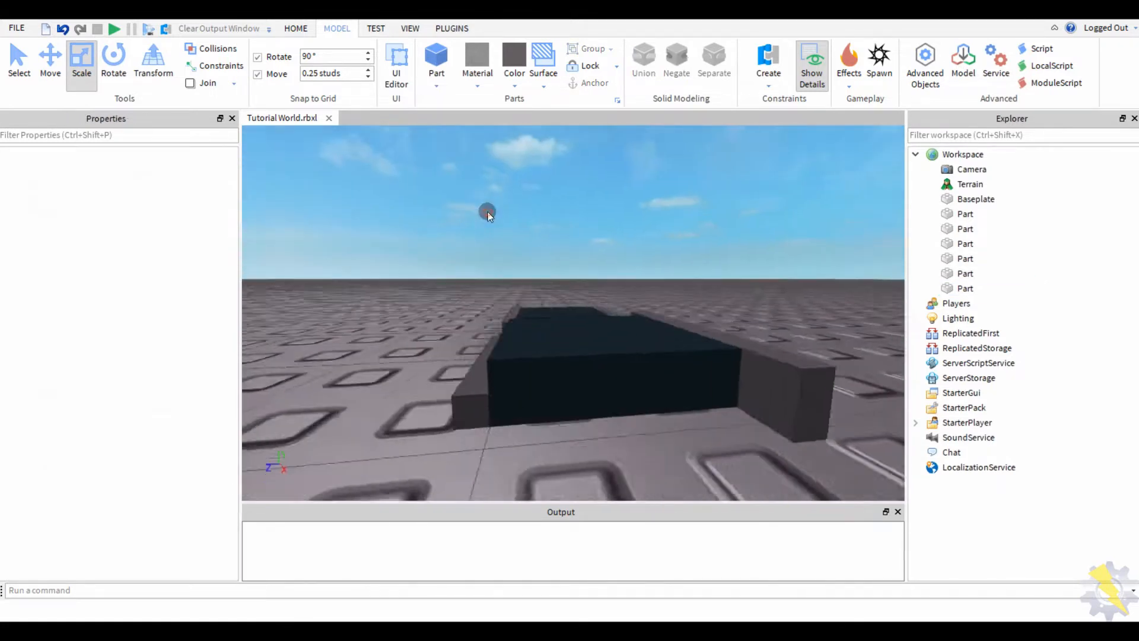
key(a)
click(544, 381)
right_drag(544, 381, 544, 338)
drag(509, 234, 503, 215)
click(398, 236)
key(e)
right_drag(399, 236, 397, 235)
key(q)
key(ctrl+z)
click(524, 205)
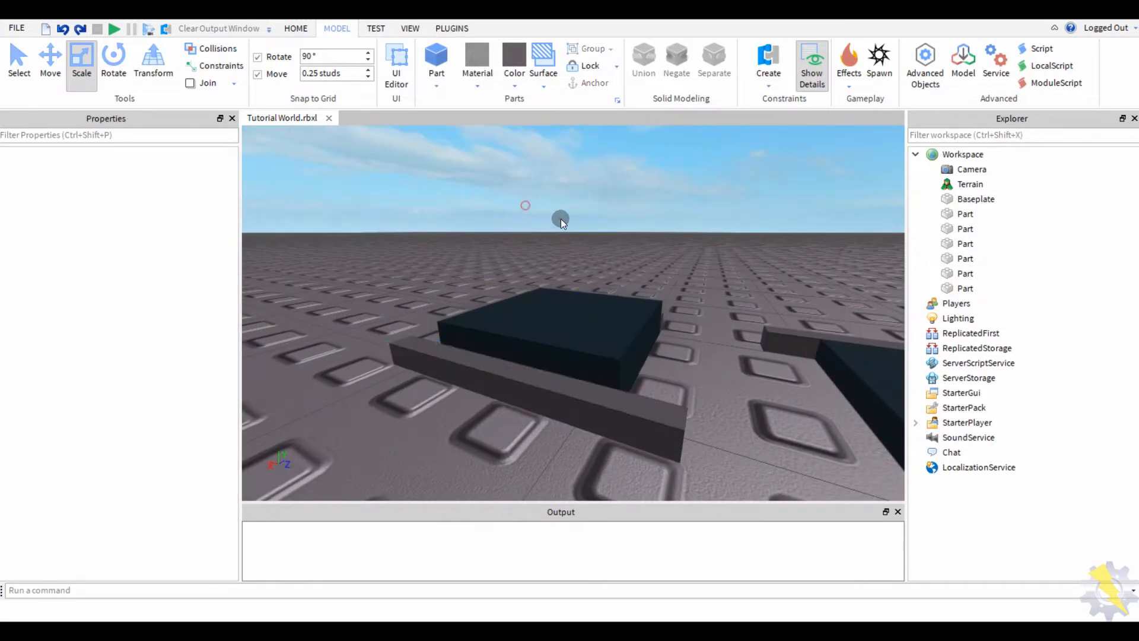
key(ctrl+z)
- Box-select all six parts to check the layout, then clear the selection
click(650, 219)
key(s)
right_drag(649, 219, 637, 224)
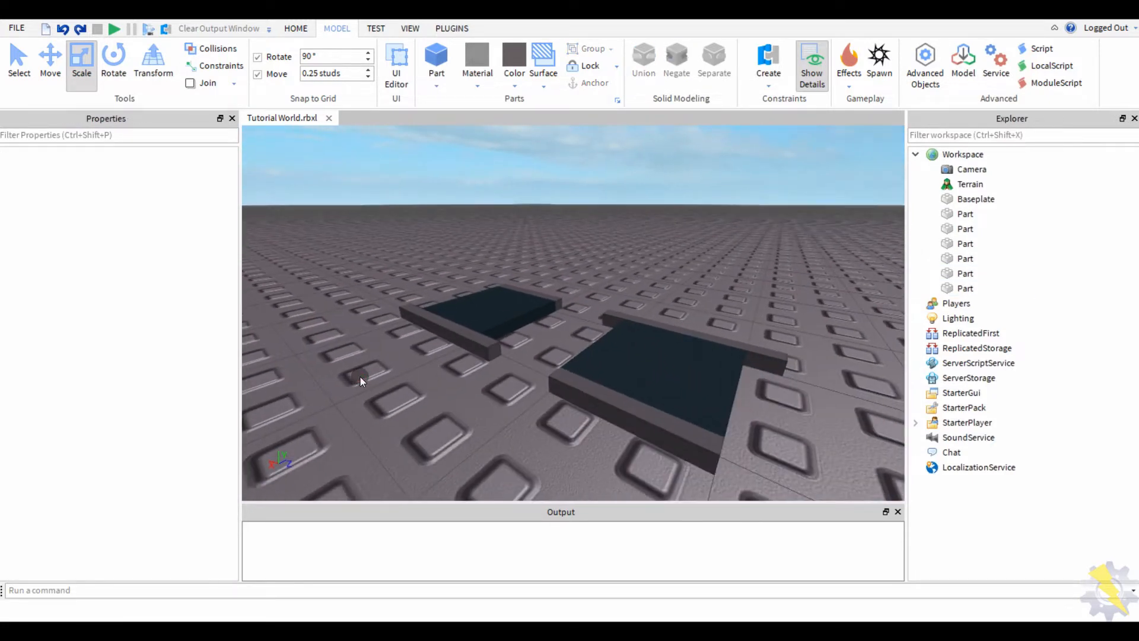
right_drag(360, 376, 601, 255)
key(a)
drag(659, 247, 293, 475)
click(47, 57)
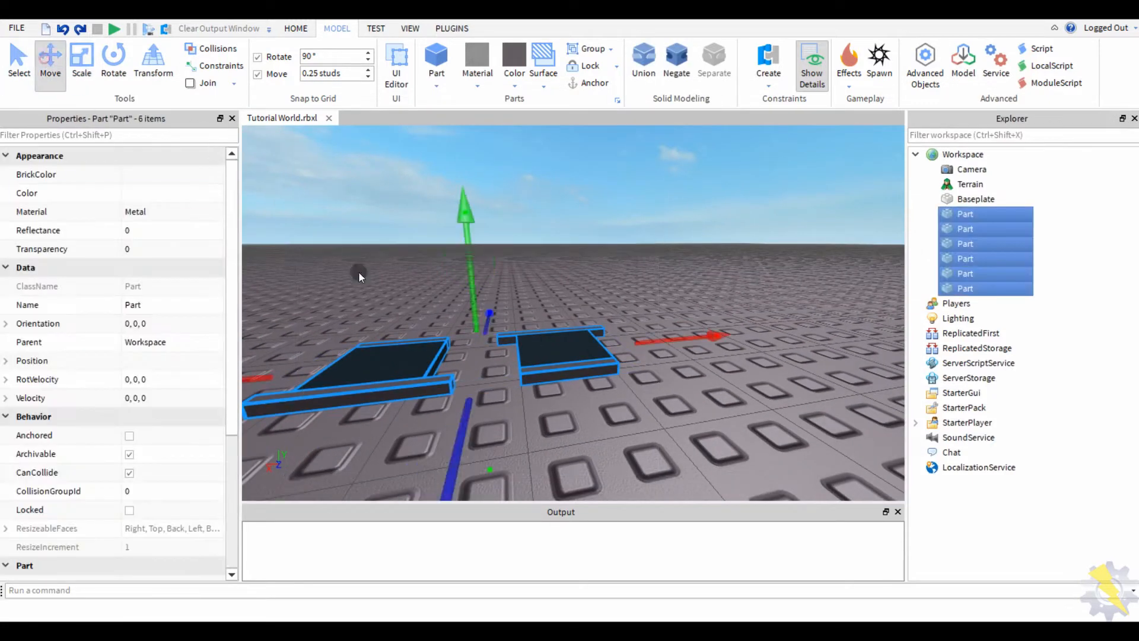
click(407, 276)
right_drag(407, 276, 408, 273)
- Select the dark slabs and enable CustomPhysicalProperties
key(a)
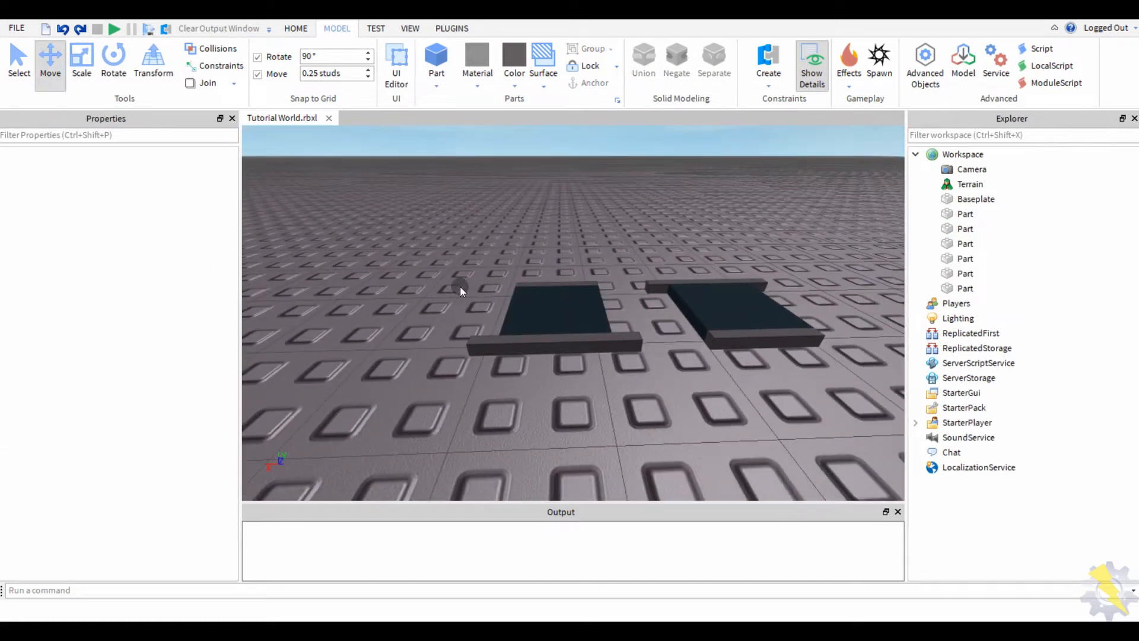
click(555, 308)
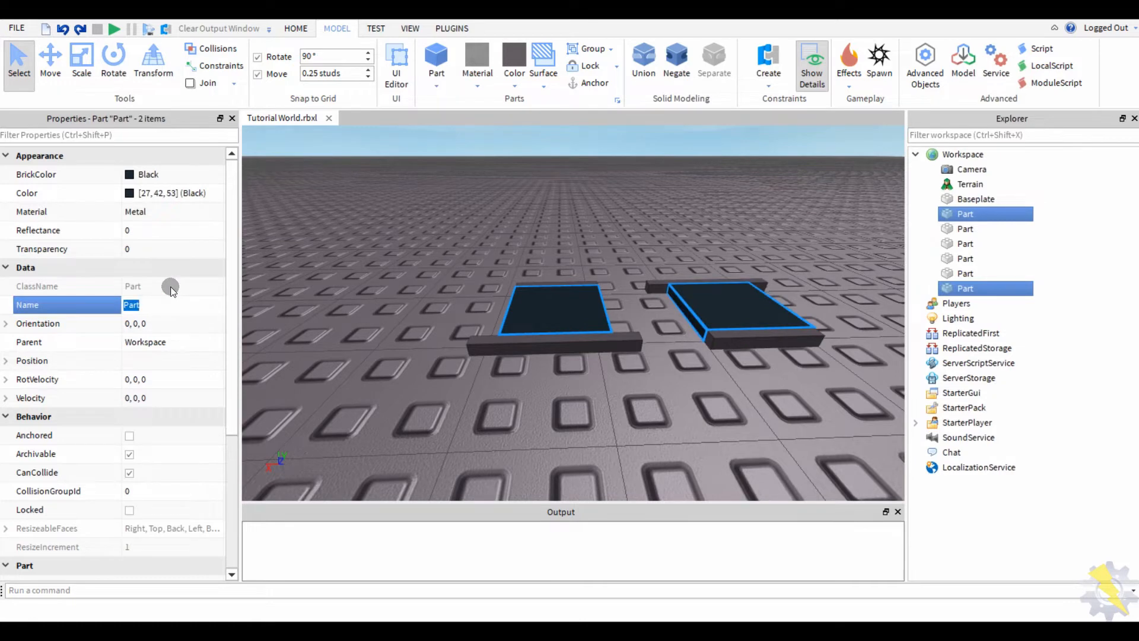
scroll(142, 363, down, 4)
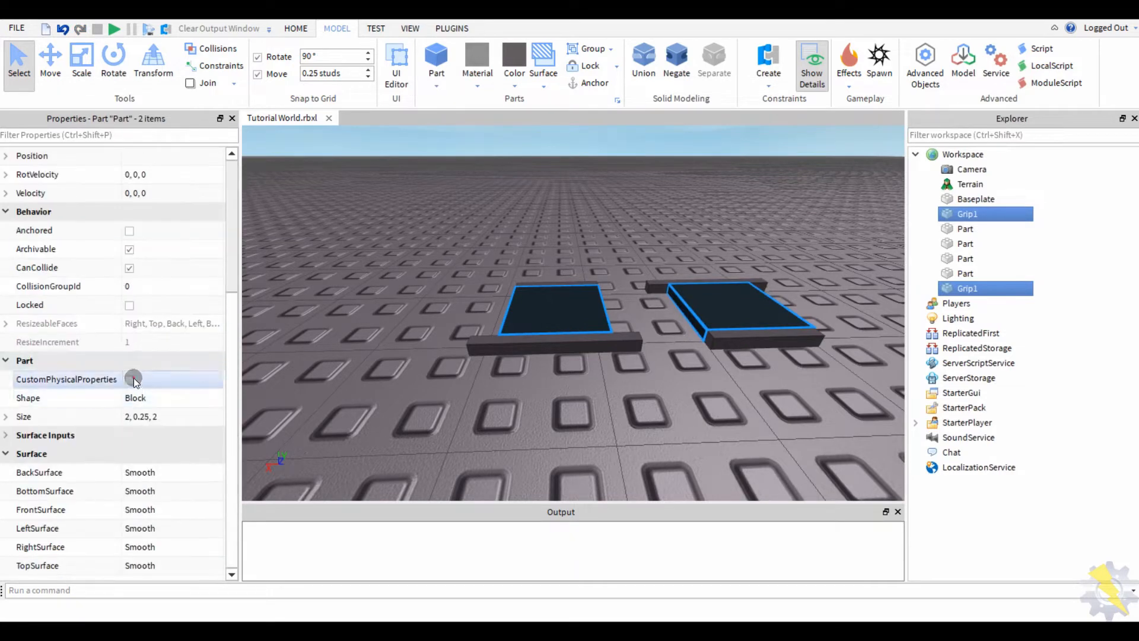
click(130, 379)
scroll(339, 276, down, 3)
- Set both slabs' Friction to 2 and FrictionWeight to 100
right_drag(339, 276, 337, 276)
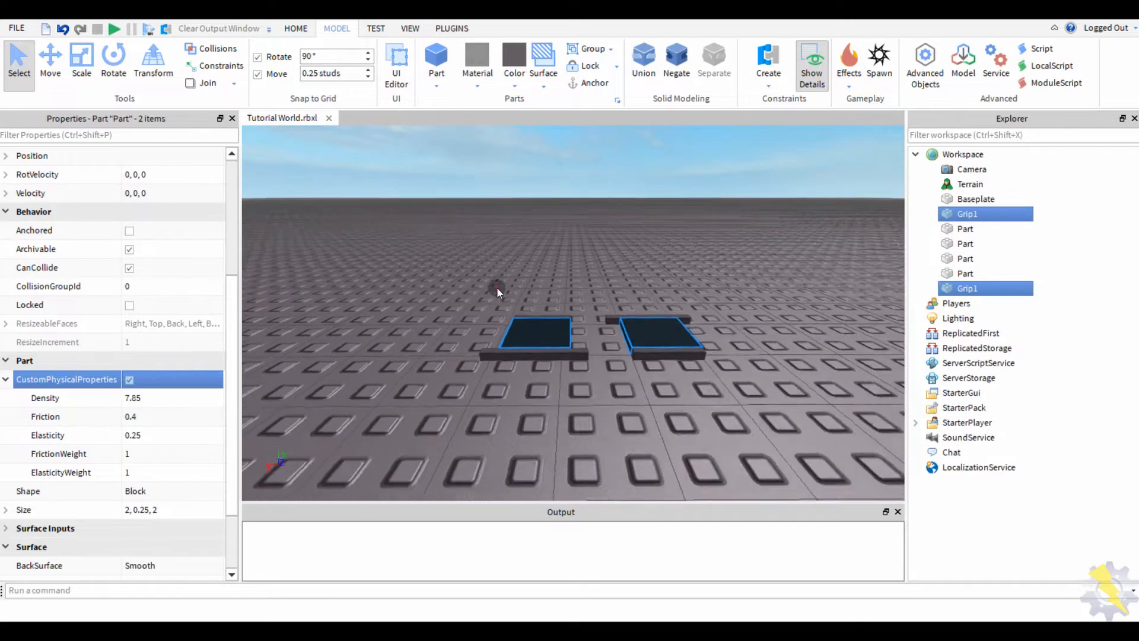
right_drag(496, 287, 499, 287)
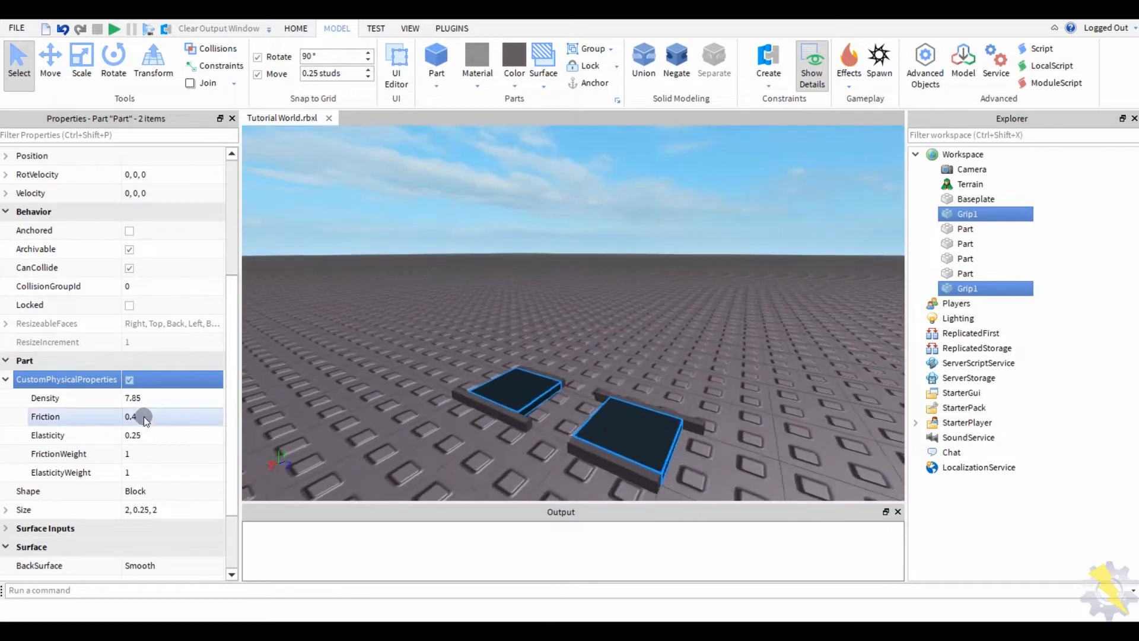
click(146, 418)
text(9)
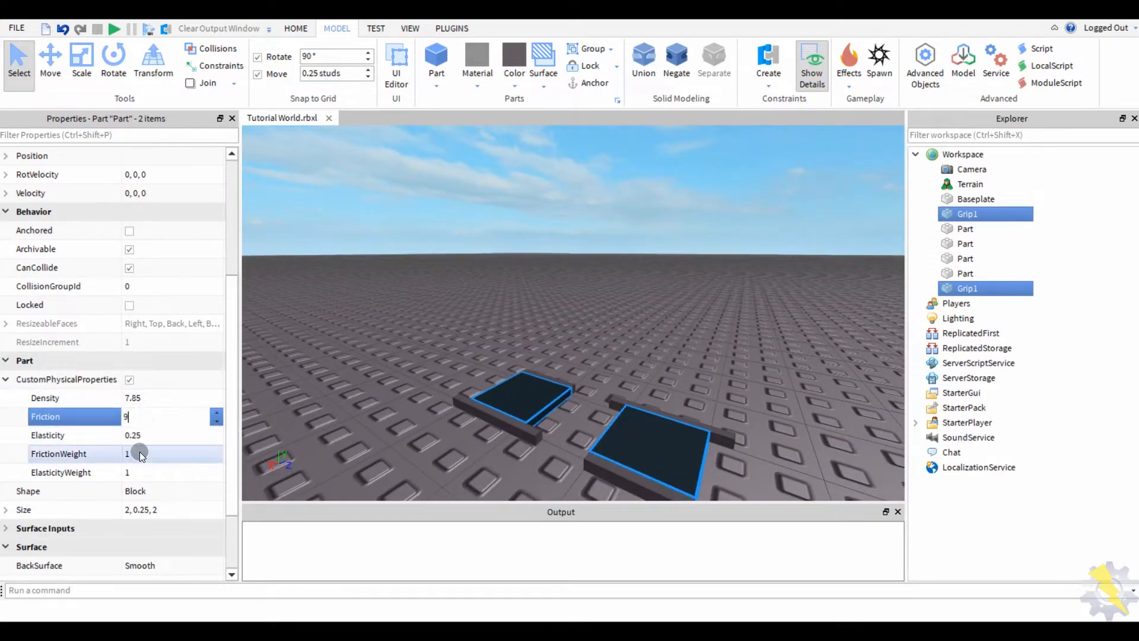
click(140, 455)
text(9)
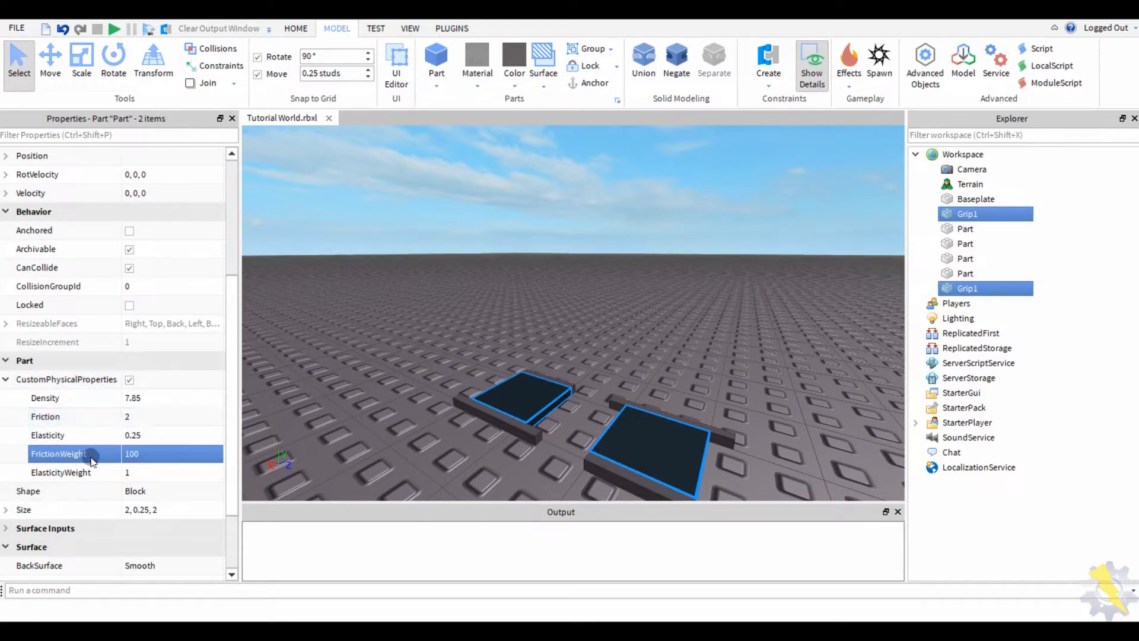
click(368, 345)
scroll(371, 348, up, 5)
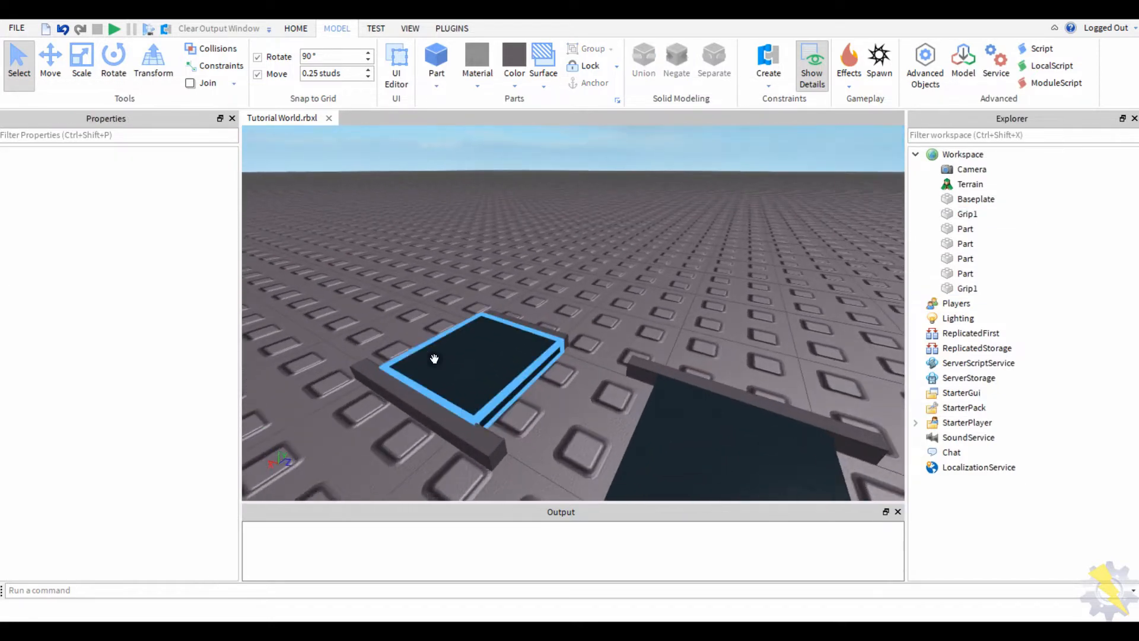
- Select all four grey side bars and turn off CanCollide
click(549, 337)
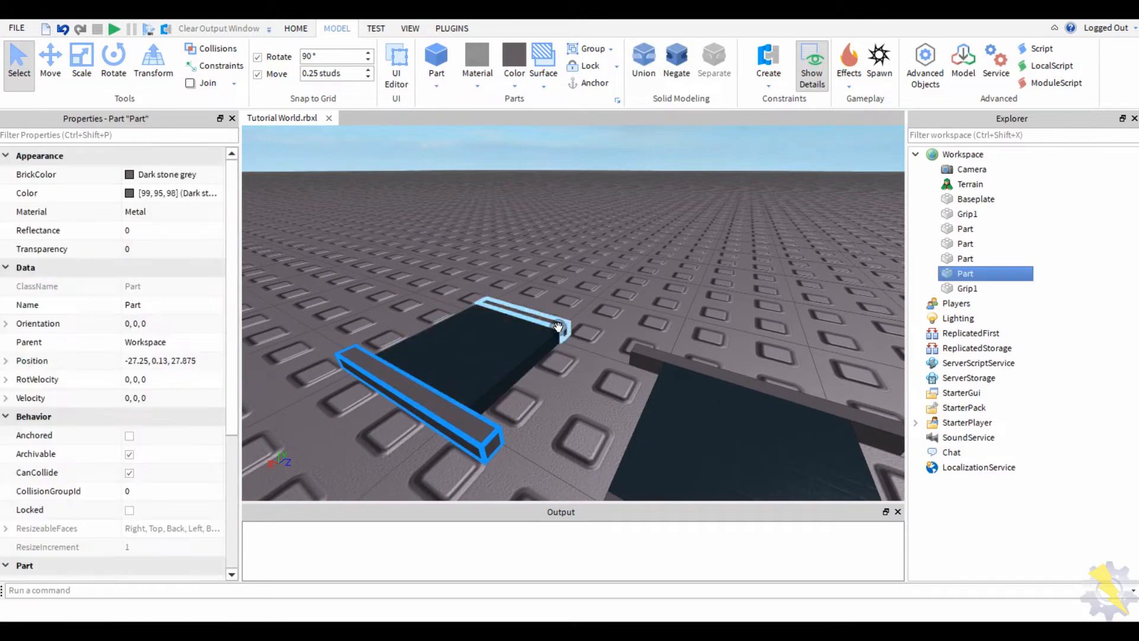
ctrl+click(557, 326)
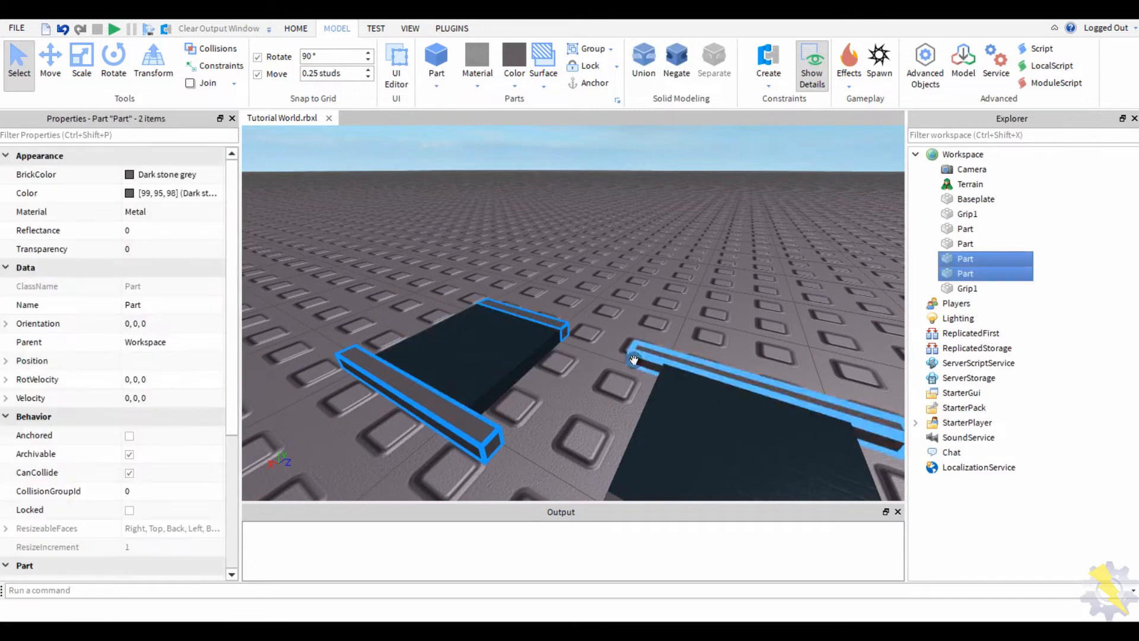
ctrl+click(647, 355)
right_drag(647, 356, 712, 457)
ctrl+click(712, 457)
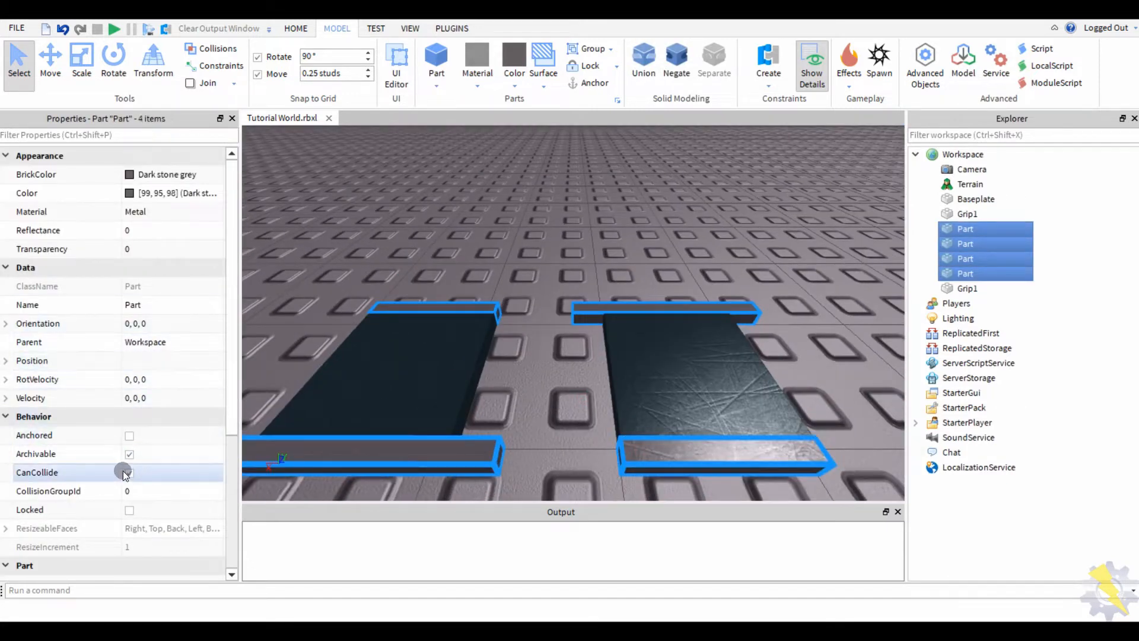
scroll(153, 338, down, 3)
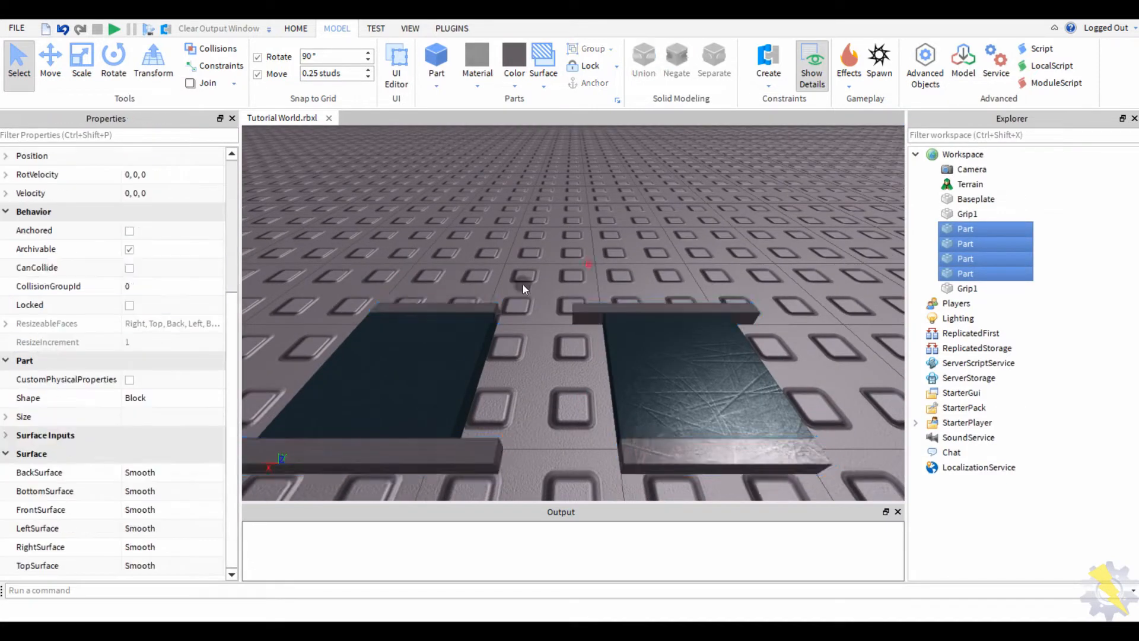
click(664, 376)
- Rename the left slab's two edge bars to Hinge
click(393, 247)
scroll(427, 247, down, 5)
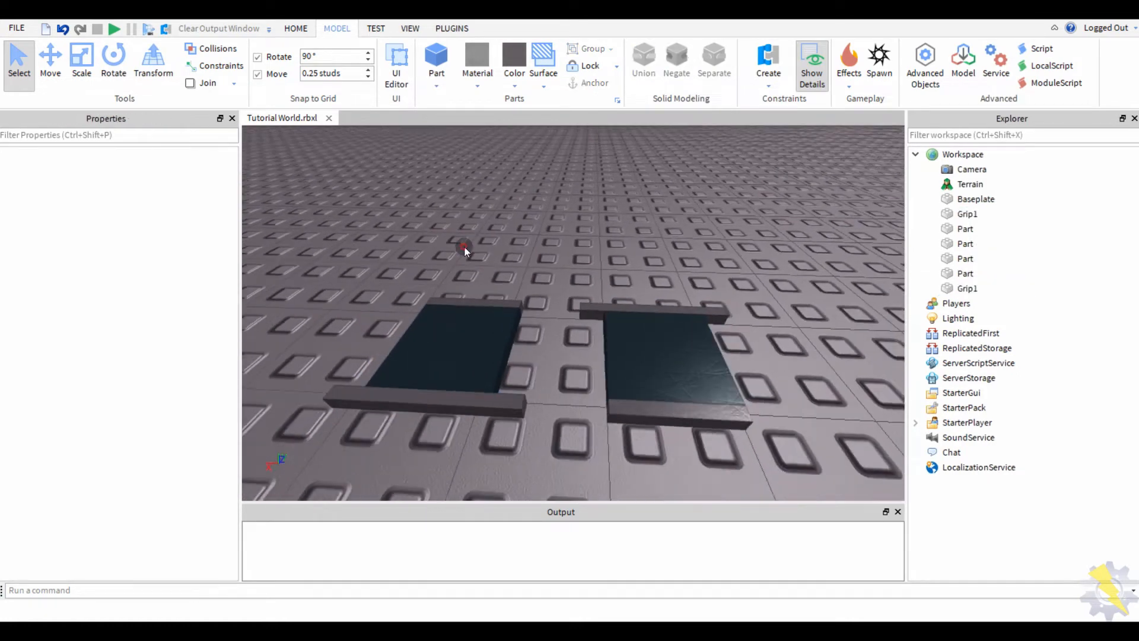
click(623, 311)
click(588, 307)
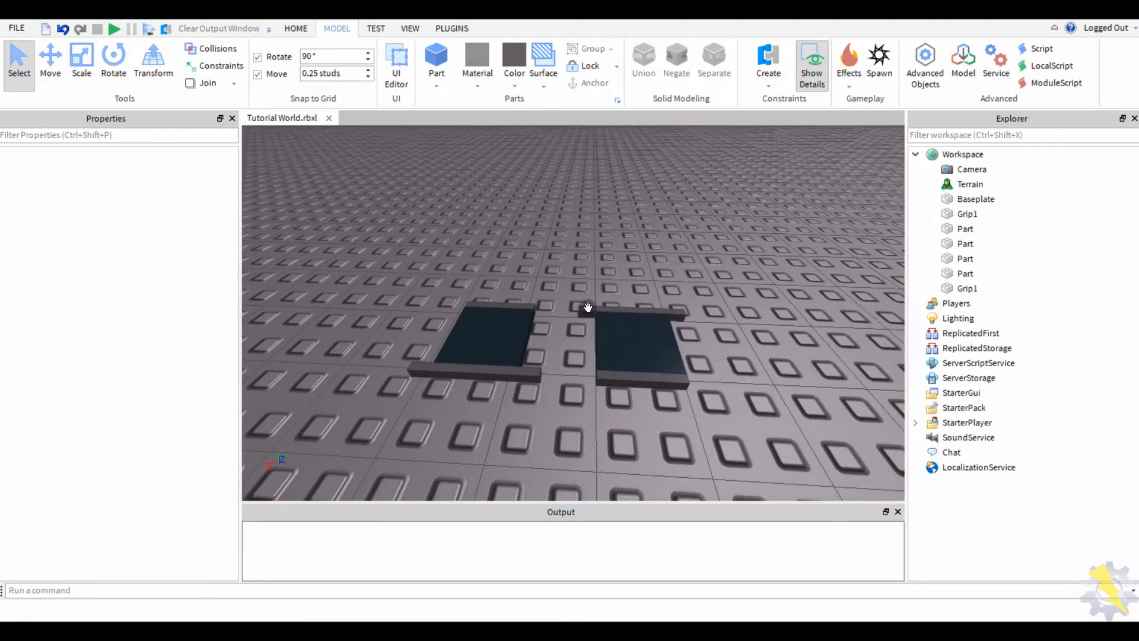
click(525, 371)
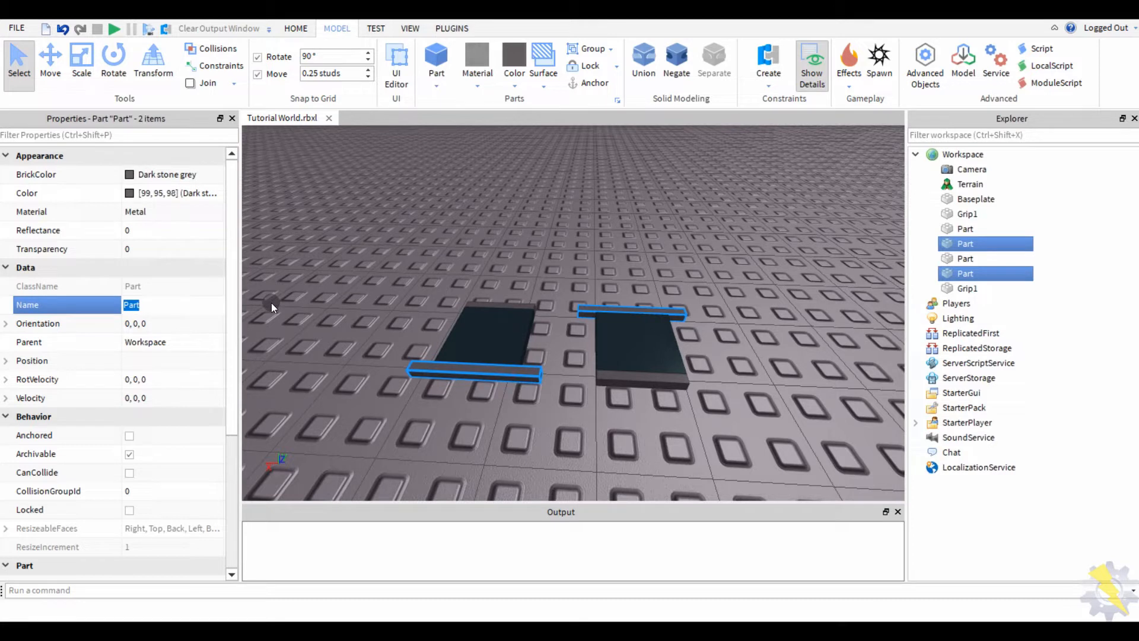
text(Hinge)
key(Return)
click(529, 347)
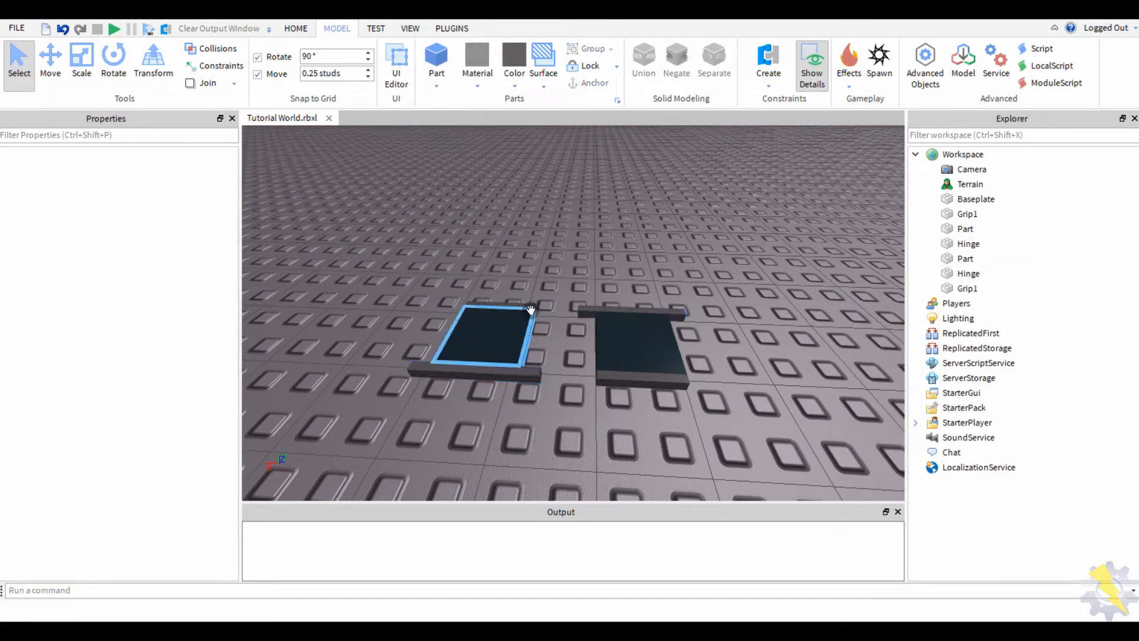
- Rename the right slab's two edge bars to Grip2
click(617, 384)
click(172, 302)
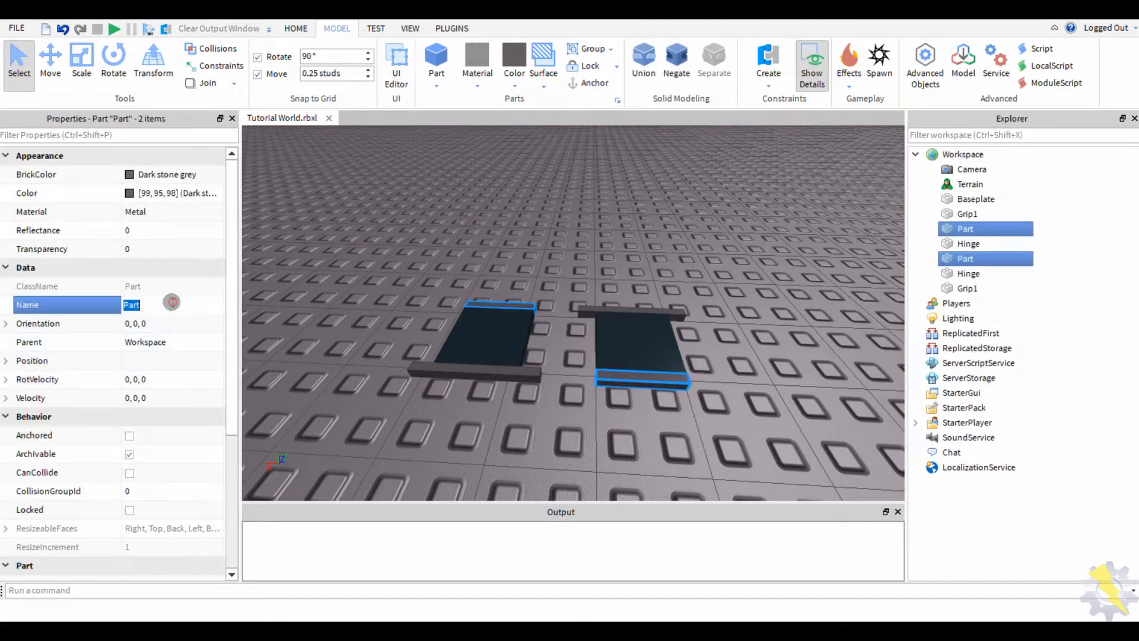
click(437, 236)
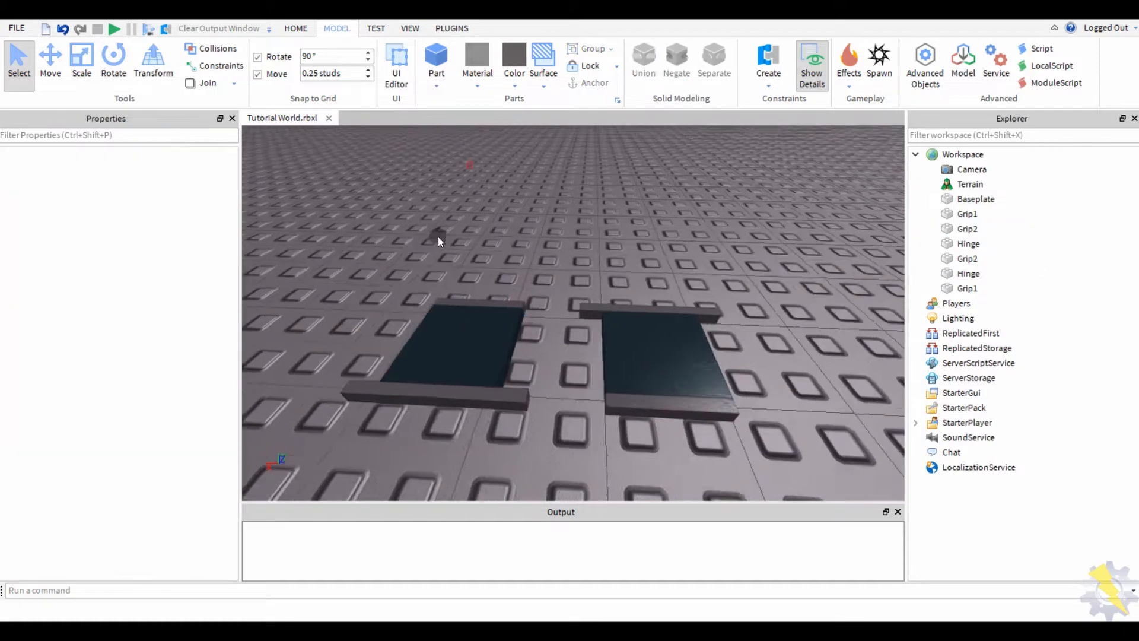
right_drag(438, 236, 439, 237)
scroll(478, 177, up, 5)
click(437, 83)
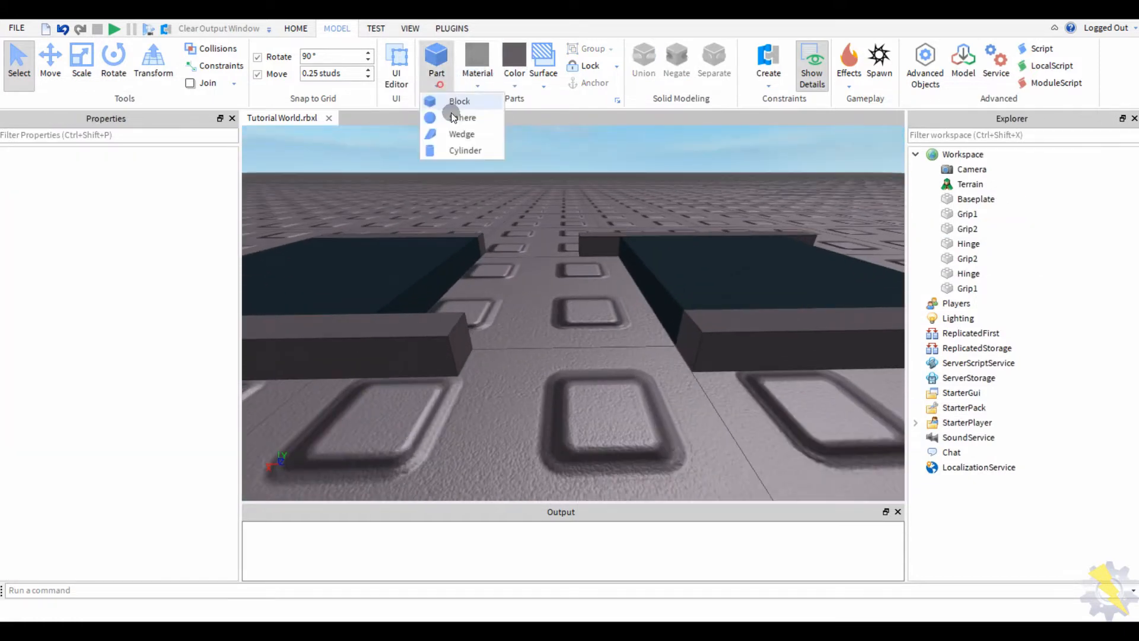
- Insert a cylinder part, place it between the two slabs and scale it down small
click(465, 150)
drag(562, 300, 579, 377)
click(82, 65)
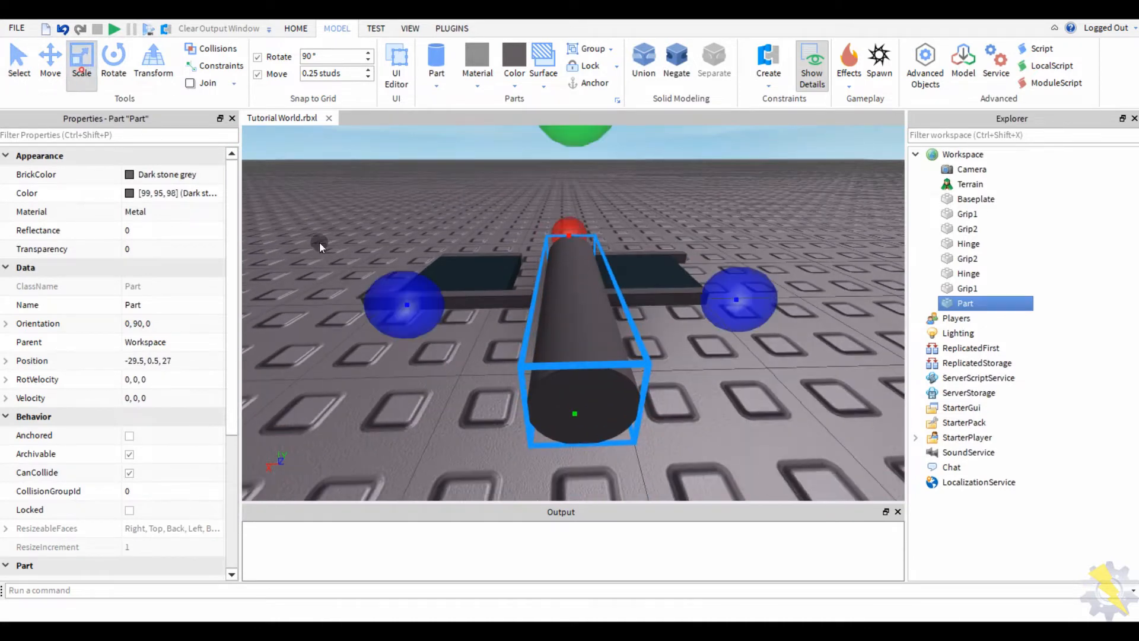
right_drag(319, 242, 508, 258)
scroll(537, 266, down, 3)
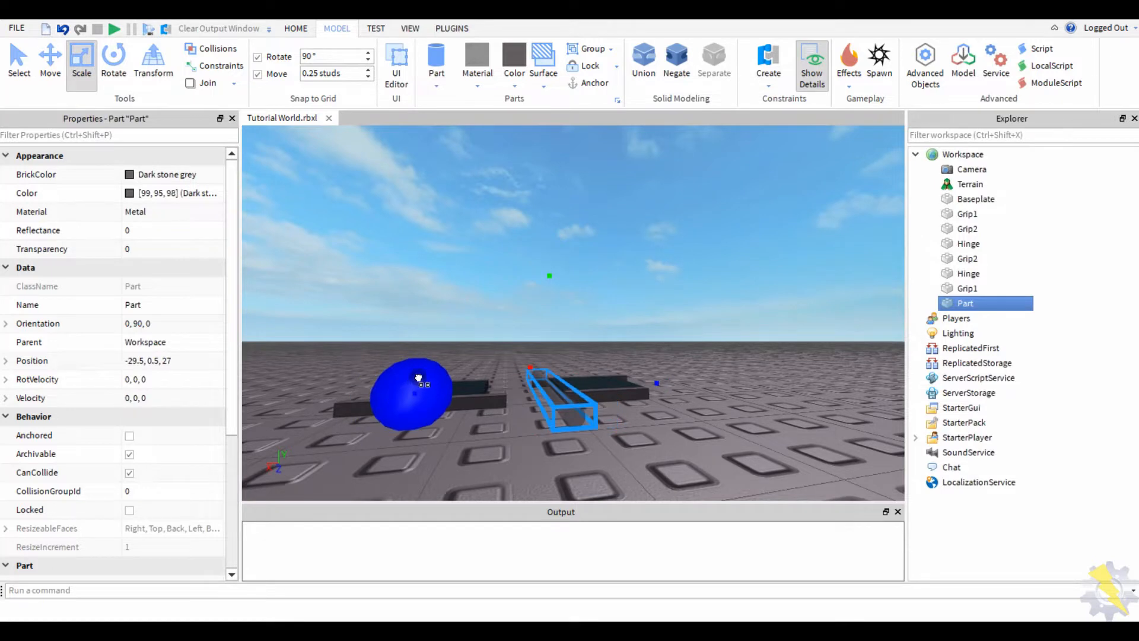
scroll(418, 378, up, 3)
right_drag(418, 378, 599, 305)
- Box-select all seven track pieces together
scroll(542, 357, down, 3)
scroll(507, 410, up, 5)
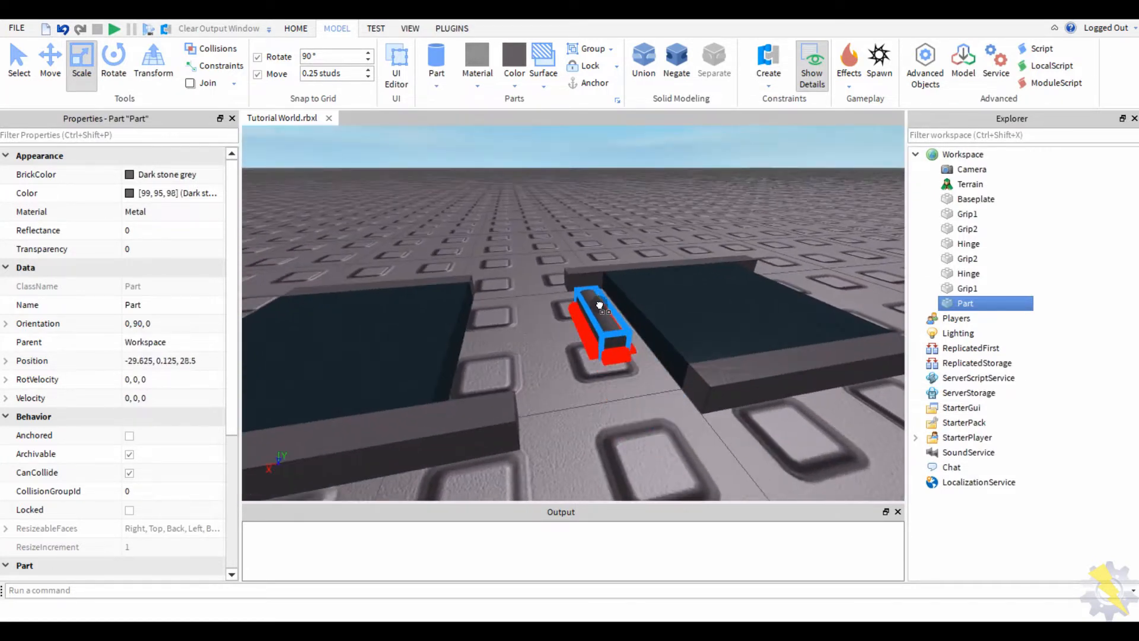
scroll(593, 289, down, 3)
scroll(391, 246, up, 3)
scroll(481, 333, down, 3)
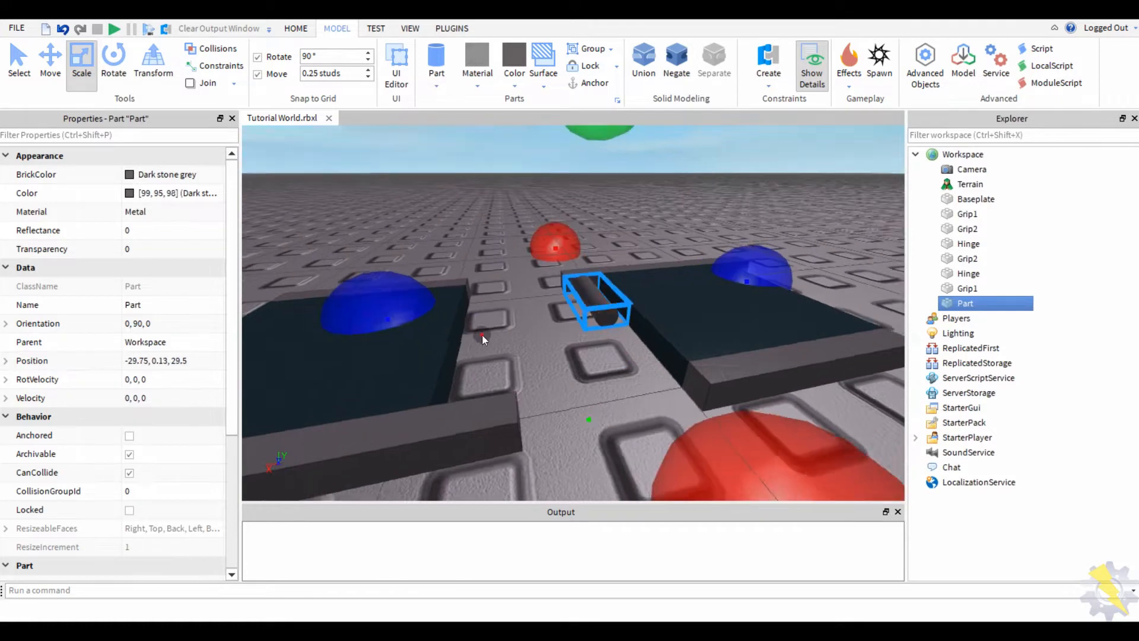
right_drag(481, 334, 738, 265)
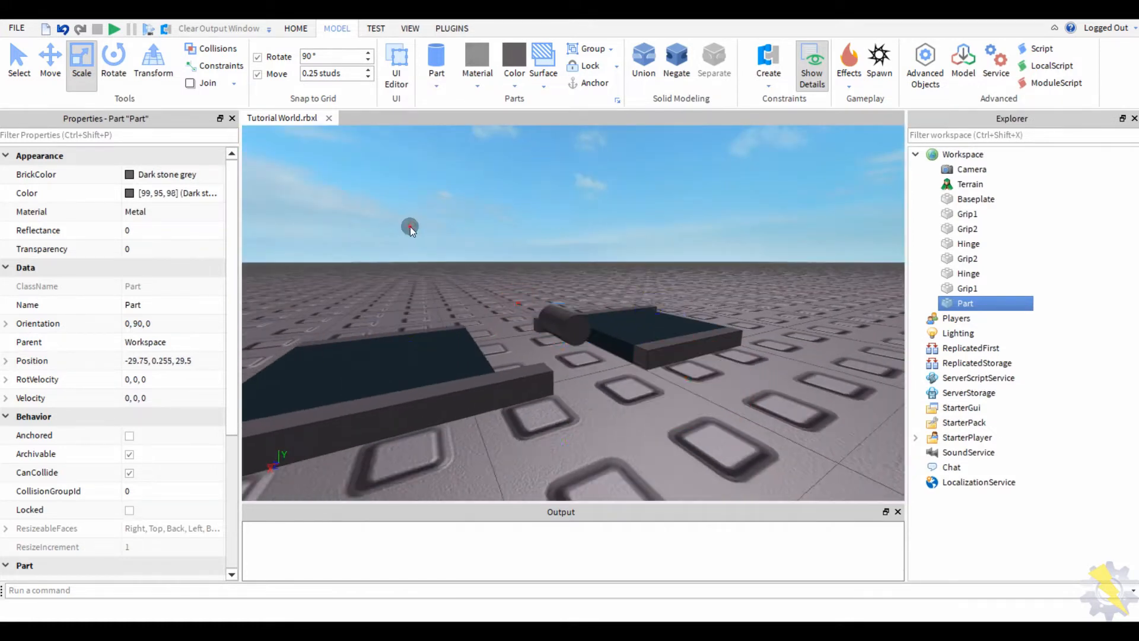
click(408, 226)
scroll(738, 264, down, 2)
drag(738, 264, 353, 408)
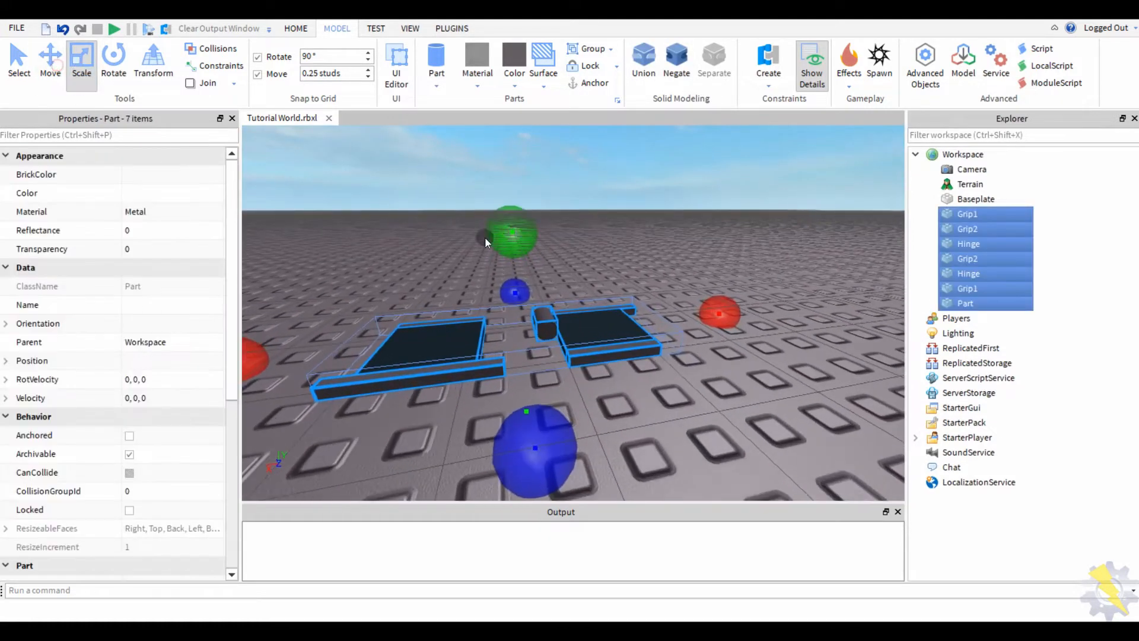
- Narrow the right Grip1 slab with the Scale tool
click(48, 73)
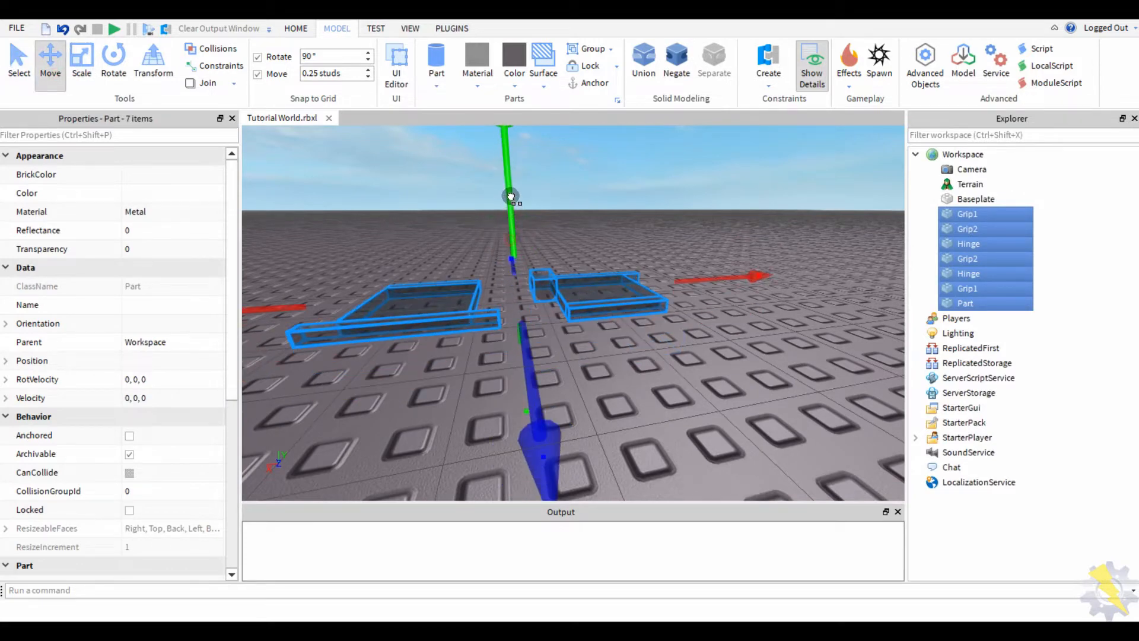
click(360, 179)
scroll(482, 201, up, 5)
scroll(536, 328, down, 3)
click(653, 338)
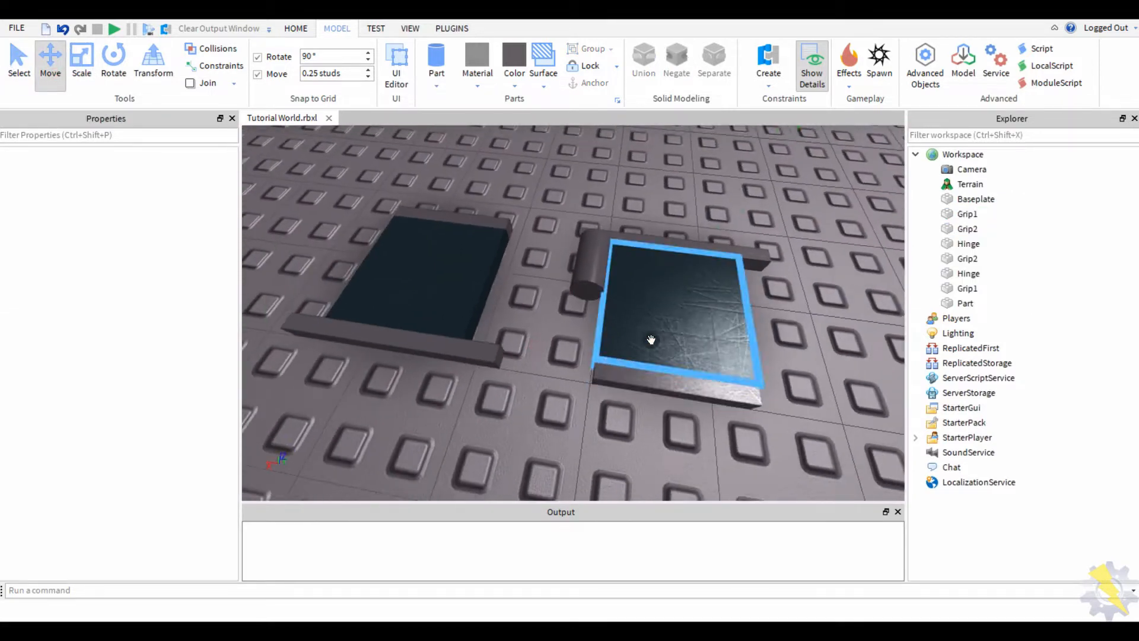
click(82, 73)
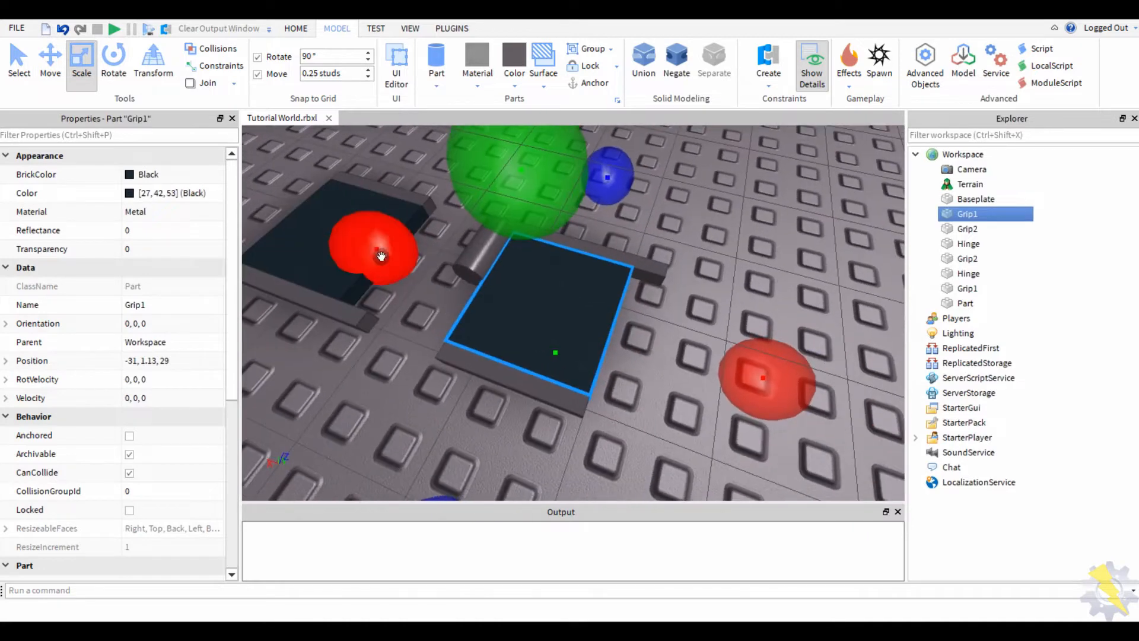
drag(376, 247, 396, 264)
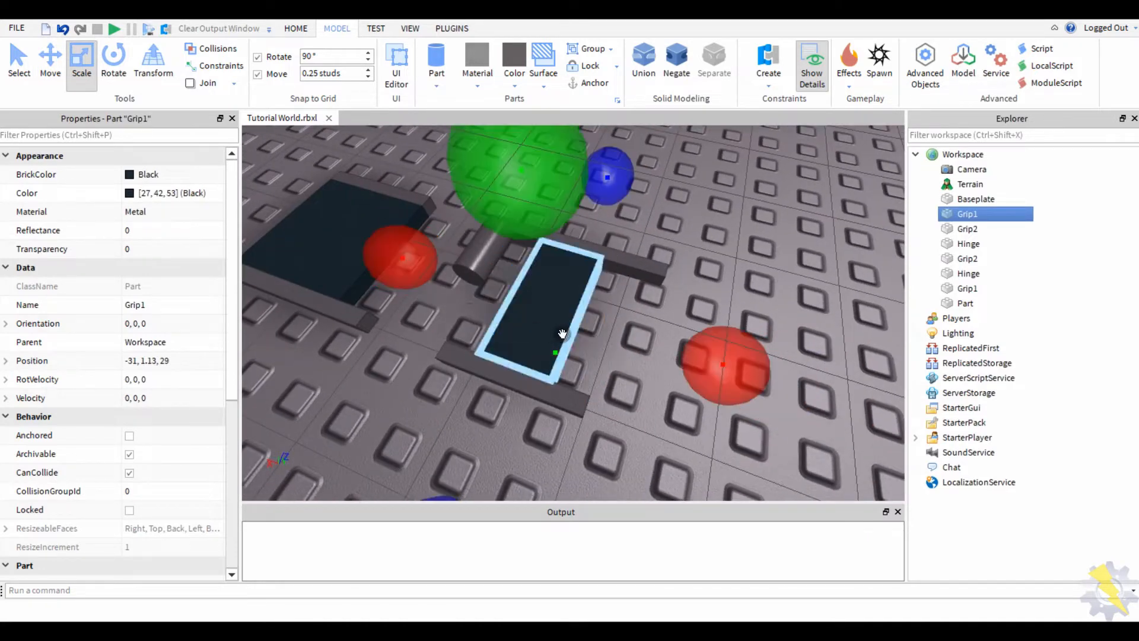
- Check the Grip2 and Hinge bars and the left Grip1 slab by selecting each in turn
click(617, 342)
right_drag(616, 342, 616, 341)
click(611, 358)
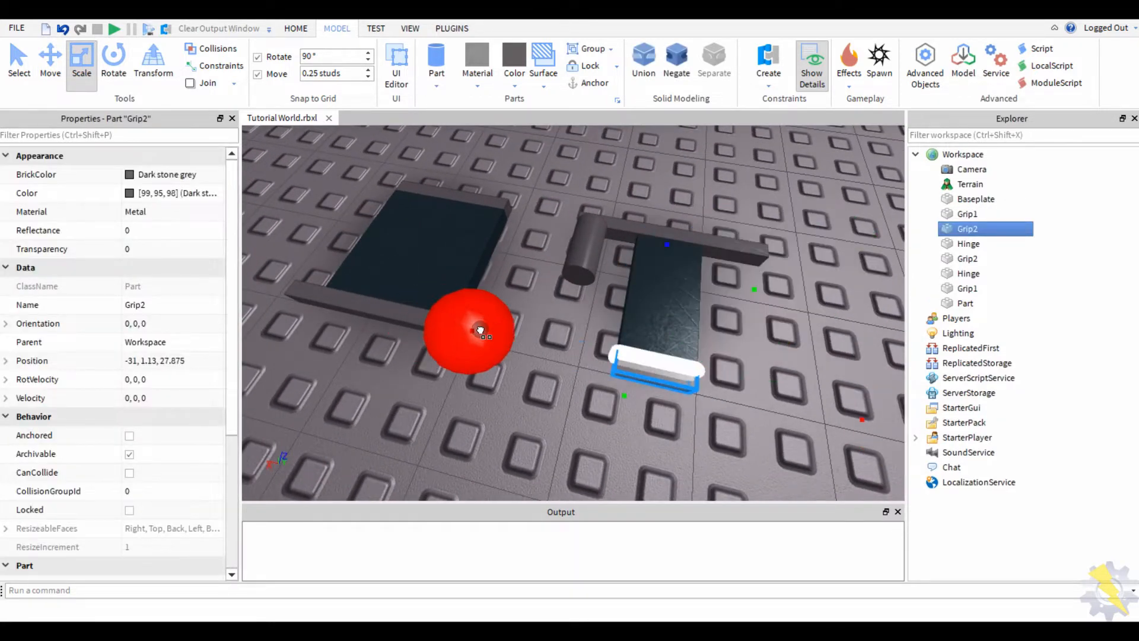
click(572, 285)
click(665, 243)
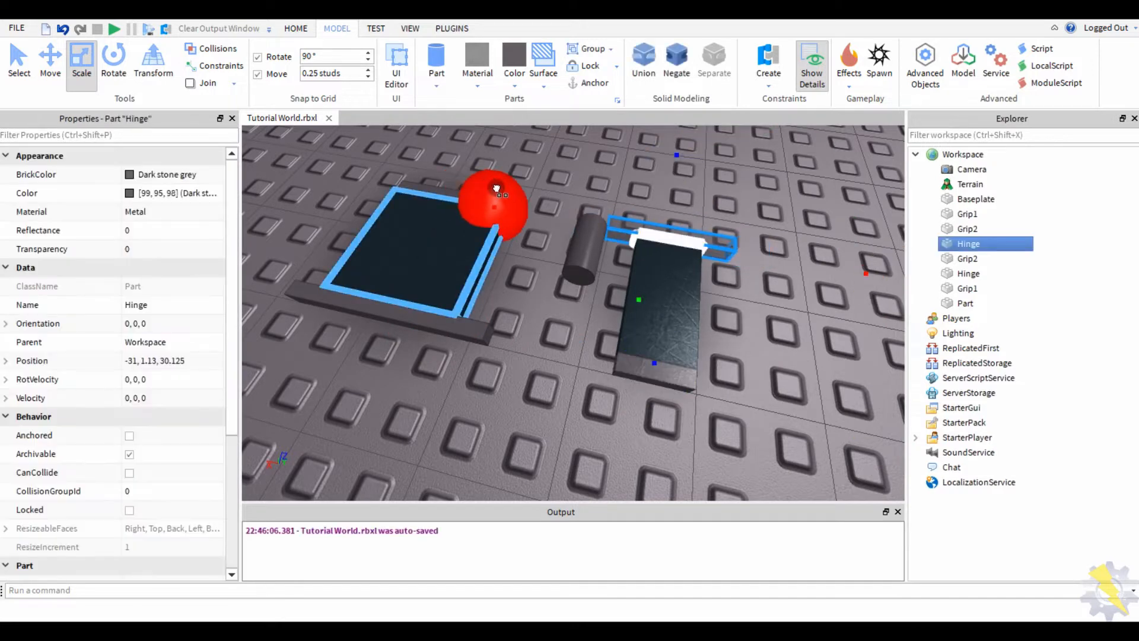
right_drag(496, 189, 488, 356)
click(486, 352)
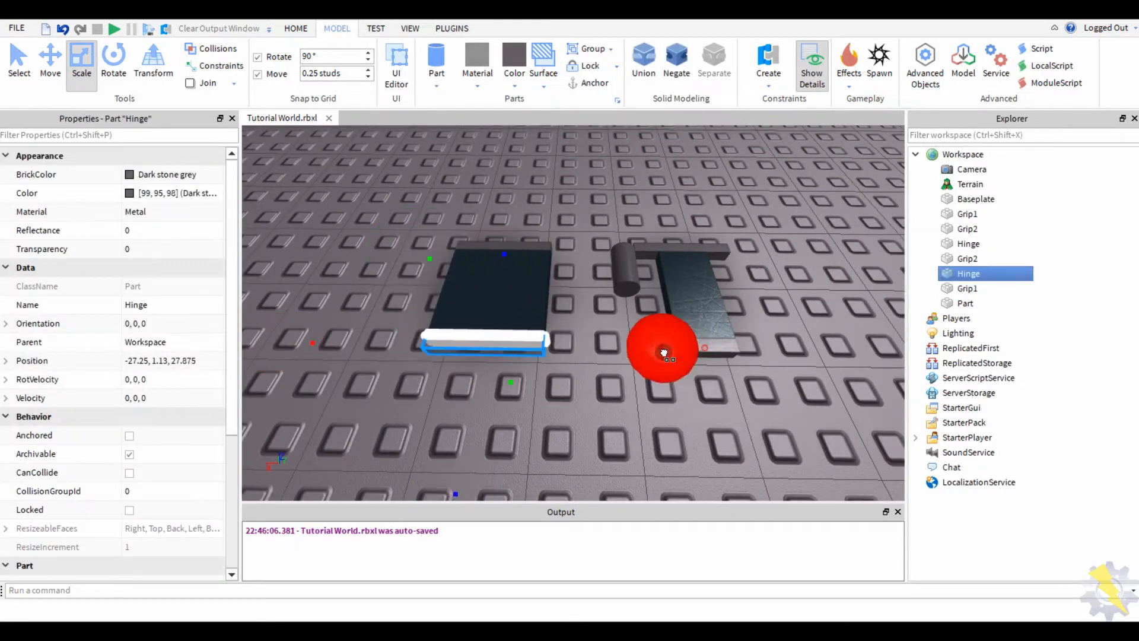
click(556, 408)
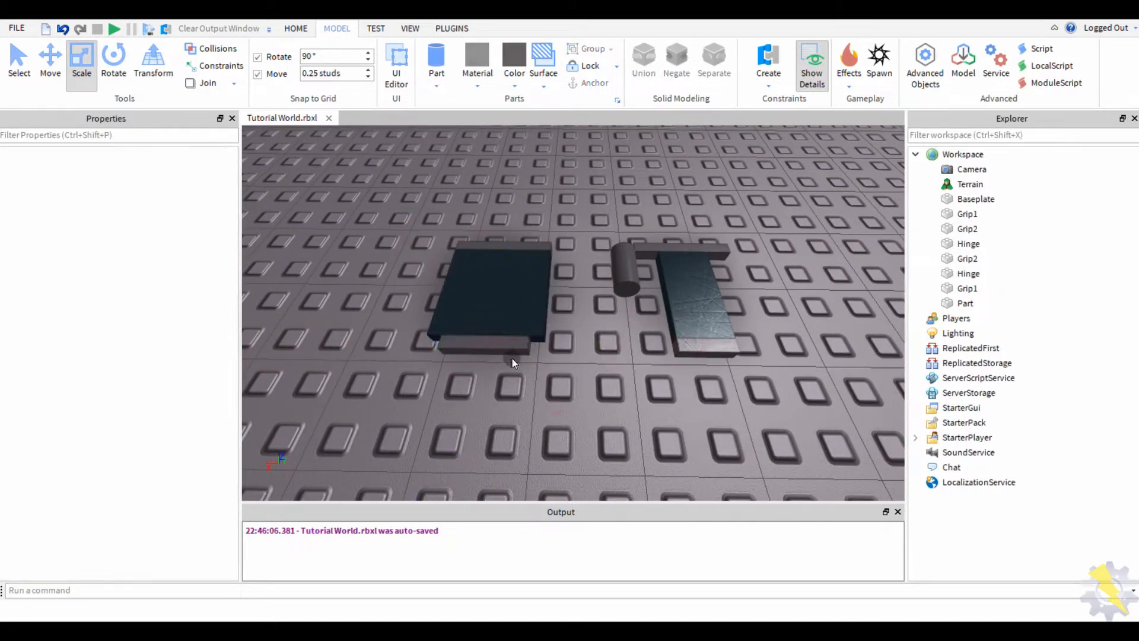
click(507, 351)
click(547, 417)
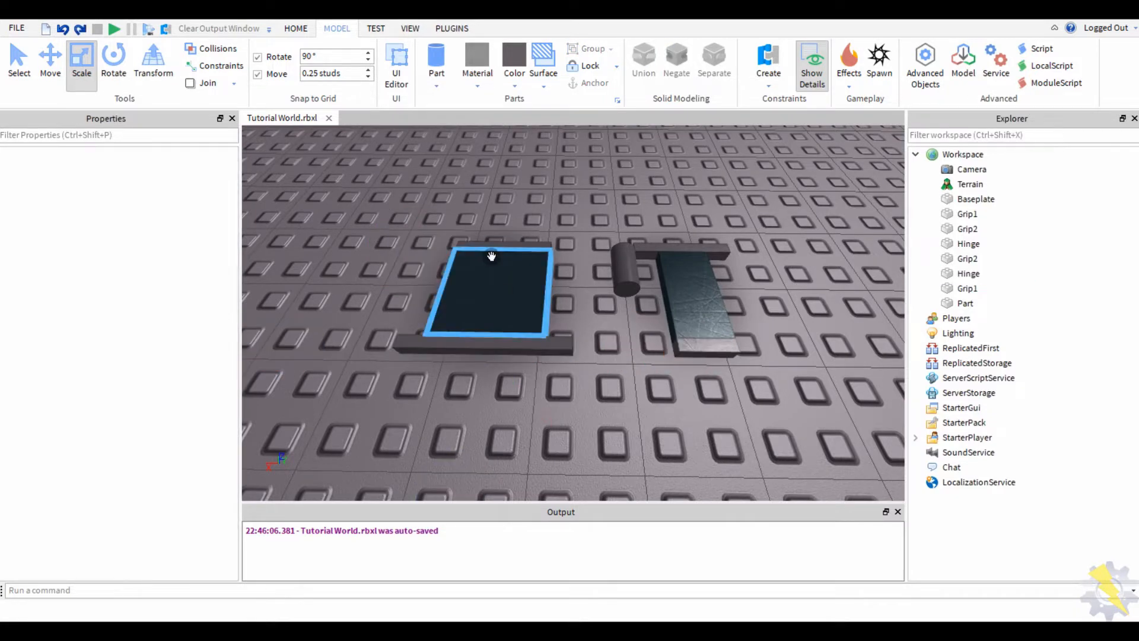
click(482, 258)
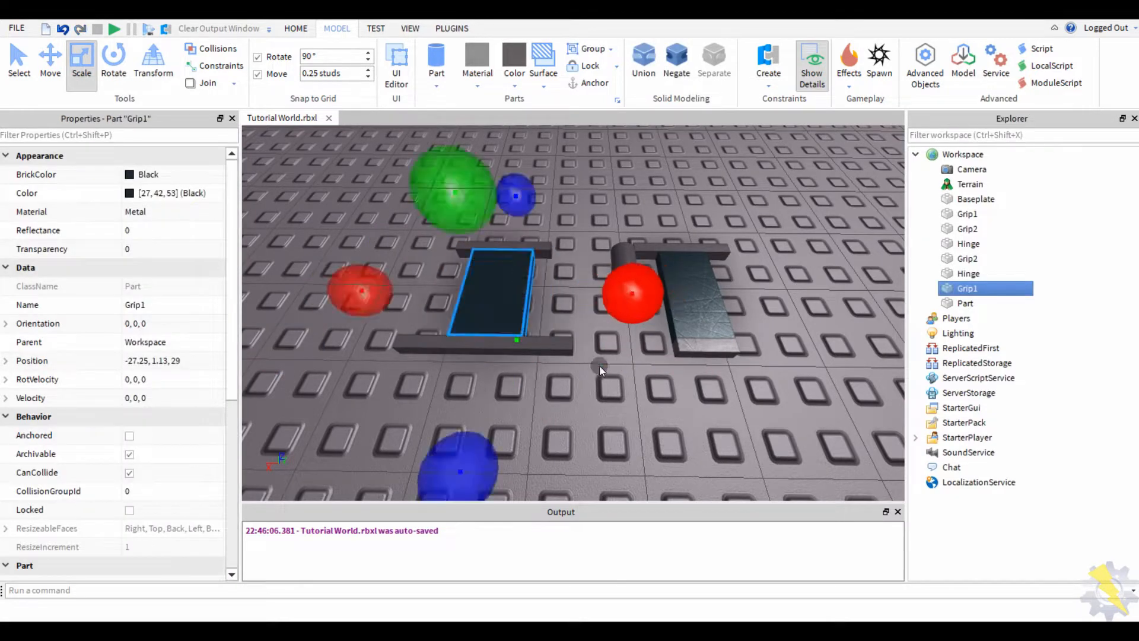
click(599, 365)
- Select both Grip1 parts, then make the left Grip1 tread part narrower
click(509, 274)
shift+click(694, 296)
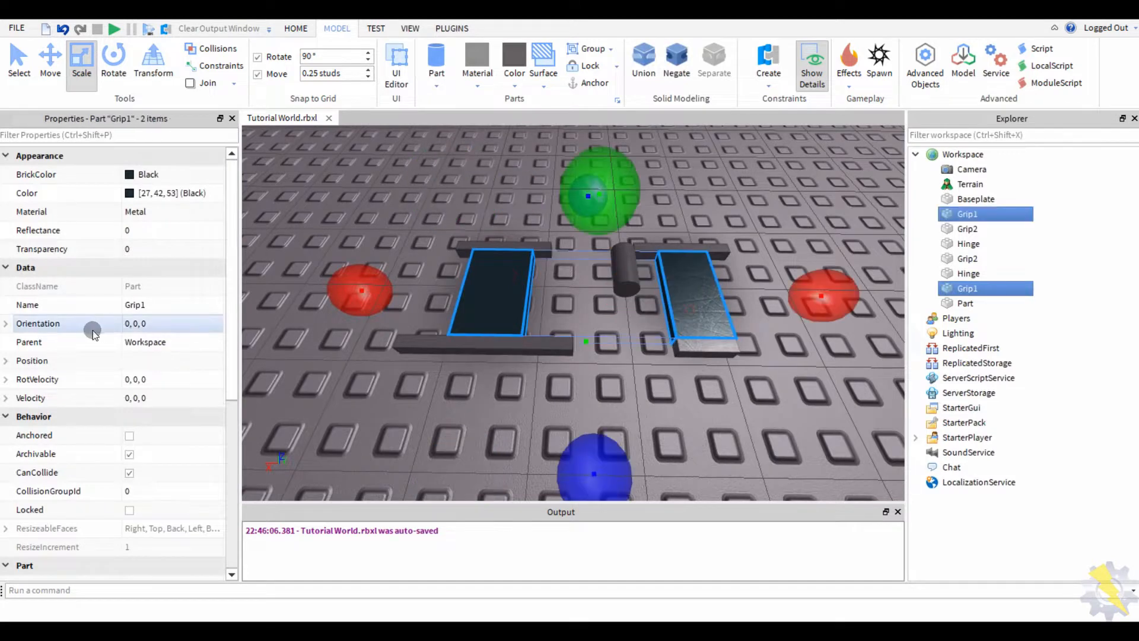
scroll(94, 326, down, 5)
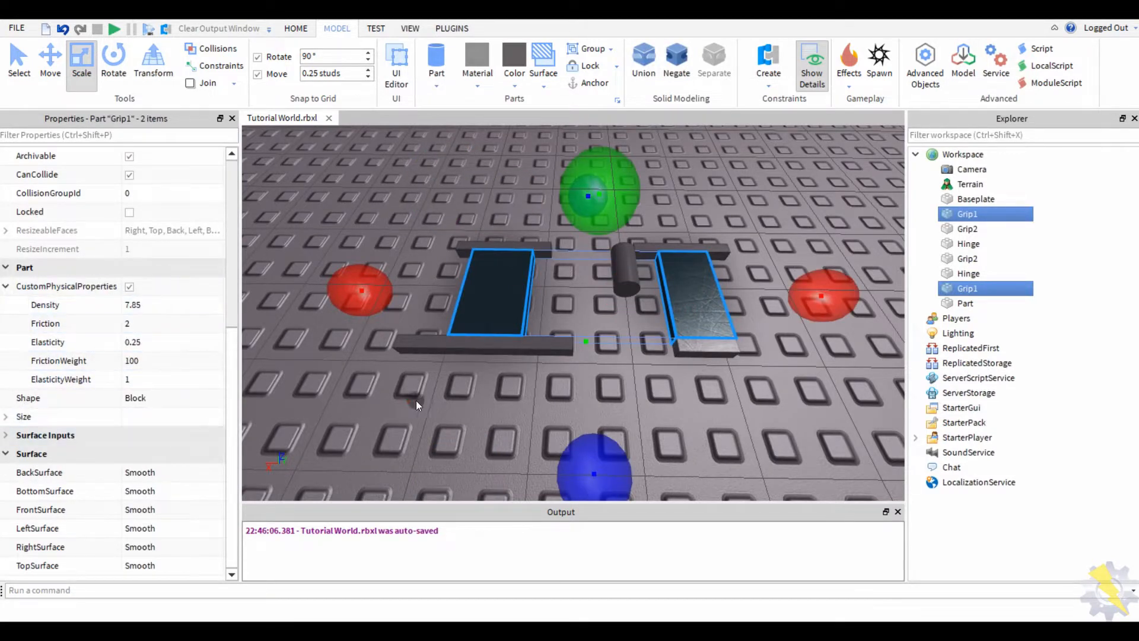
click(486, 307)
drag(635, 293, 610, 287)
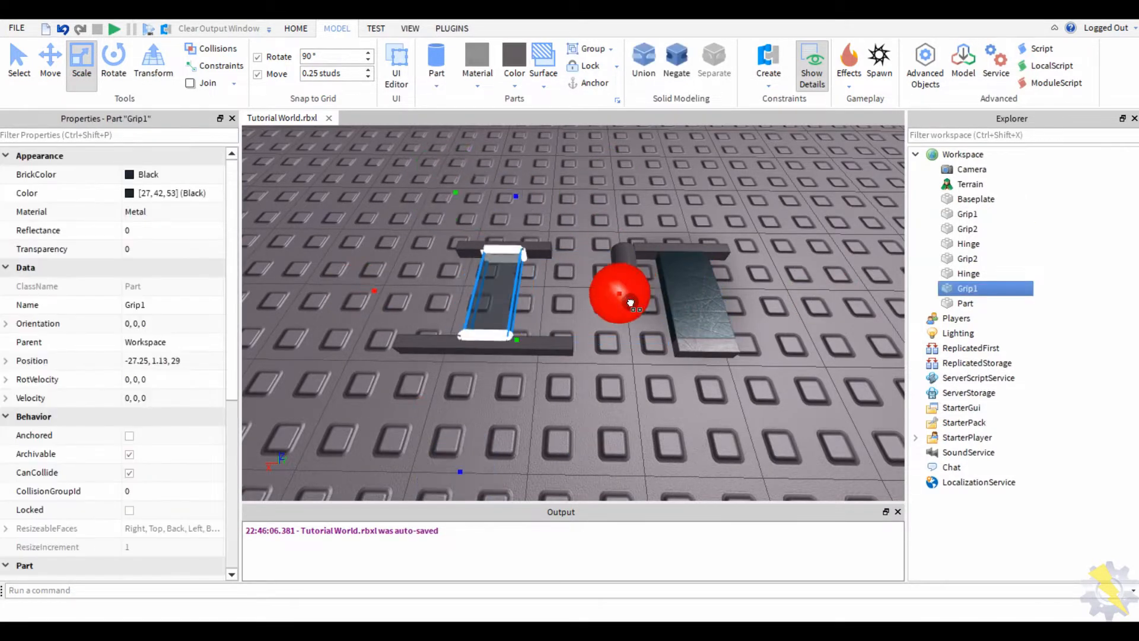
- Select both Grip1 parts, expand their Size property, then reselect the left Grip1 alone
click(684, 305)
shift+click(475, 317)
scroll(21, 356, down, 5)
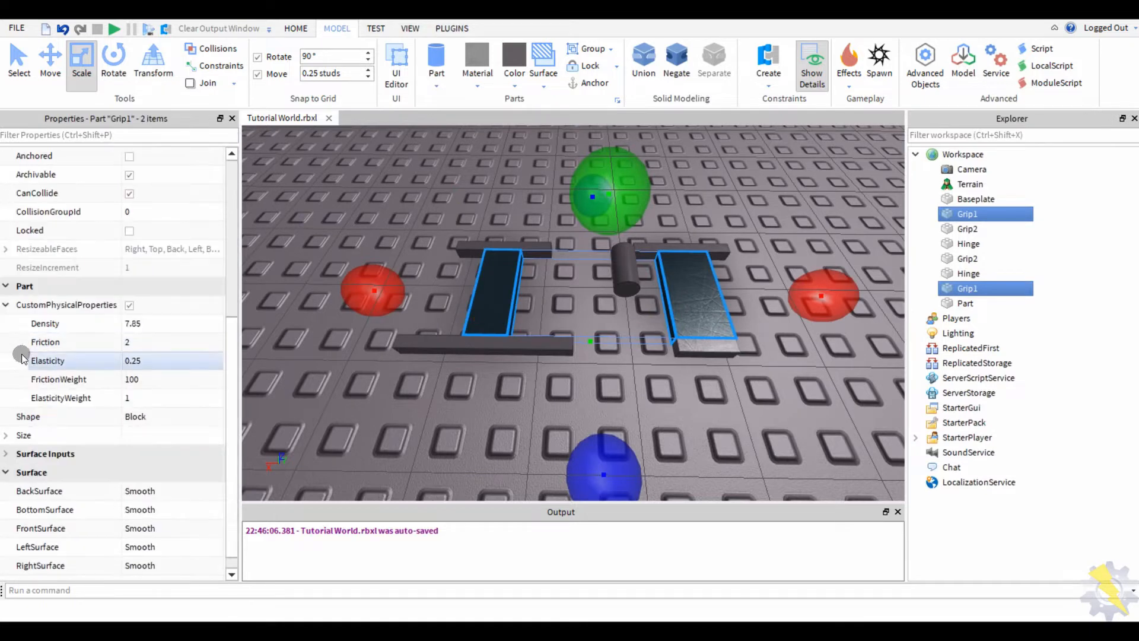
click(4, 433)
click(422, 435)
click(474, 321)
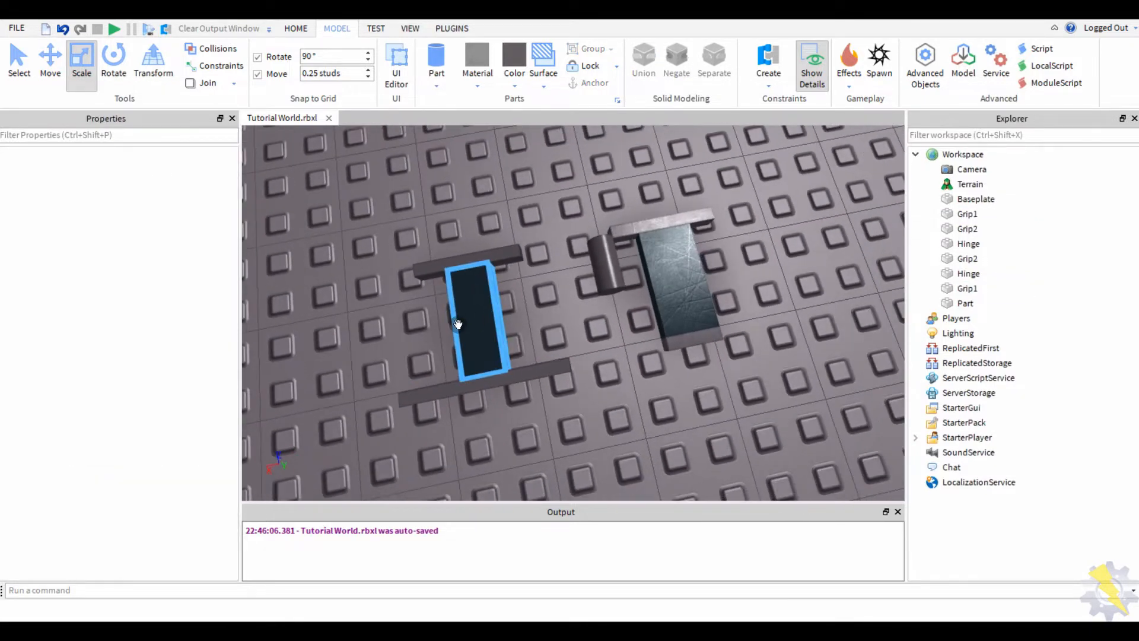
- Undo the last four edits with Ctrl+Z to restore the misplaced bars
right_drag(474, 320, 490, 275)
key(ctrl+z)
key(ctrl+z)
key(ctrl+z)
key(ctrl+z)
key(ctrl+z)
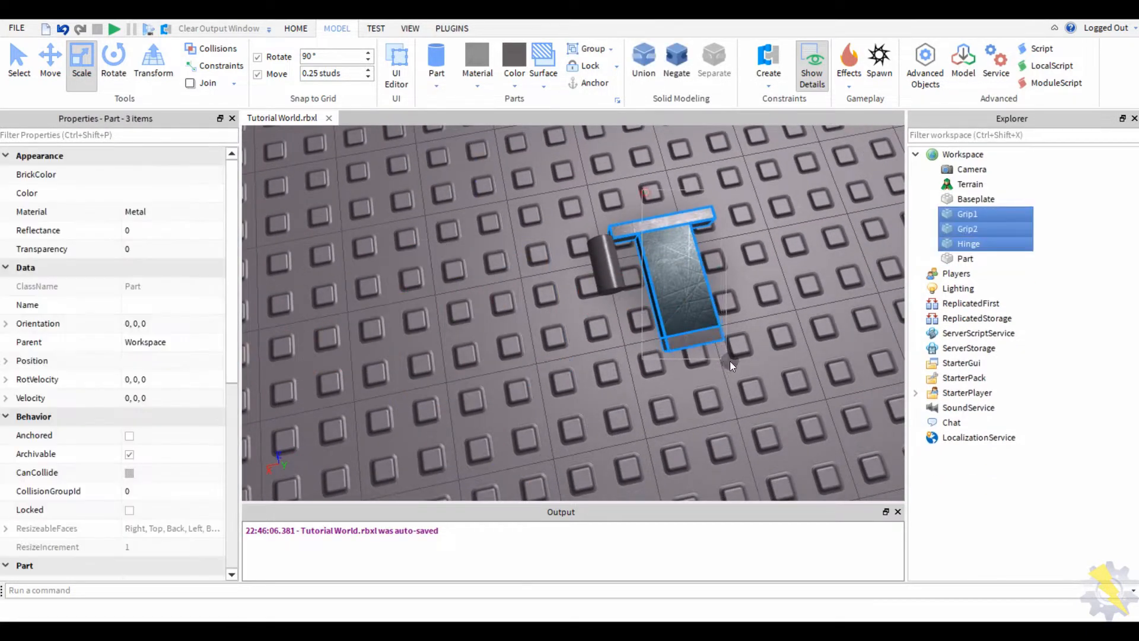
key(ctrl+2)
key(ctrl+z)
key(ctrl+z)
key(ctrl+z)
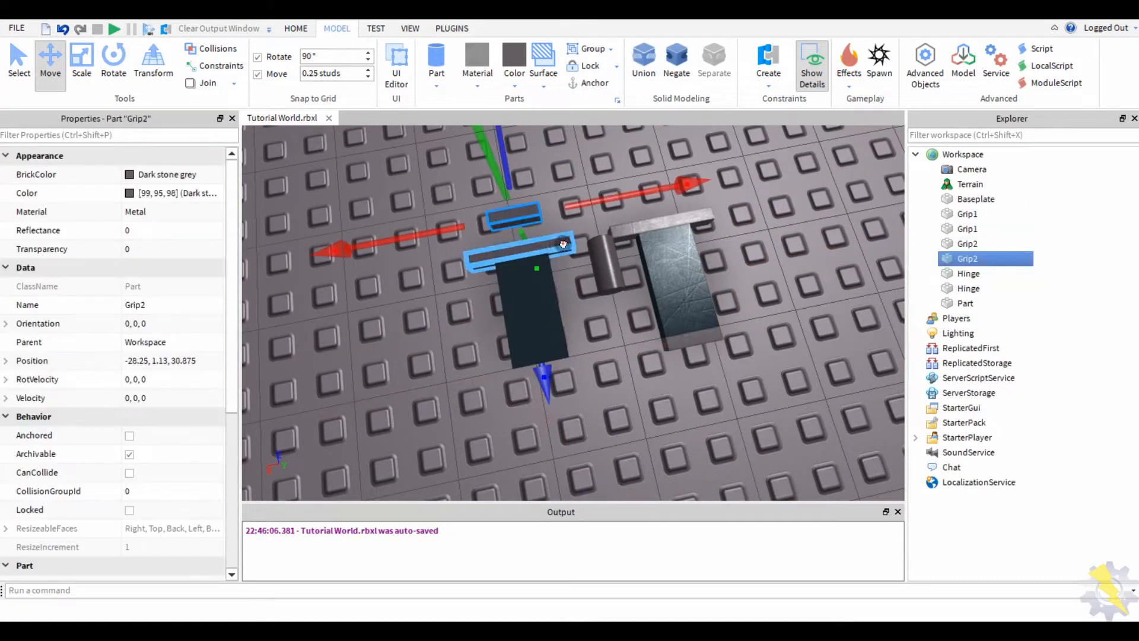
key(ctrl+z)
key(ctrl+z)
key(ctrl+z)
key(ctrl+z)
key(ctrl+z)
key(ctrl+z)
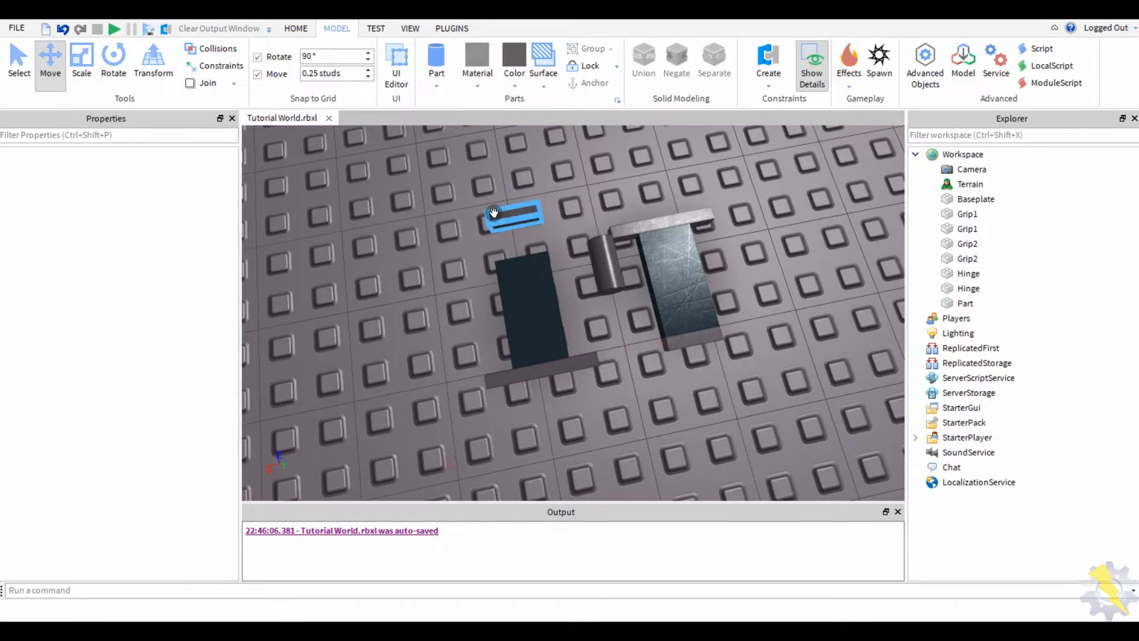
key(ctrl+z)
key(ctrl+z)
key(ctrl+z)
key(ctrl+z)
- Select the Hinge and Grip2 bars together
right_drag(499, 363, 455, 333)
click(451, 335)
key(ctrl+1)
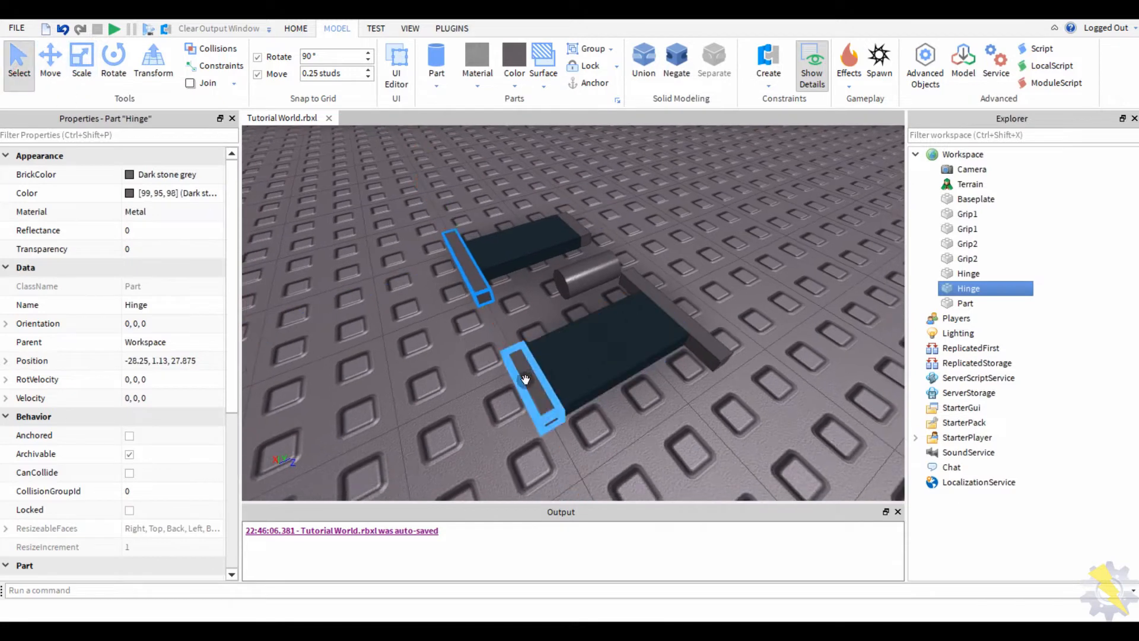
ctrl+click(666, 308)
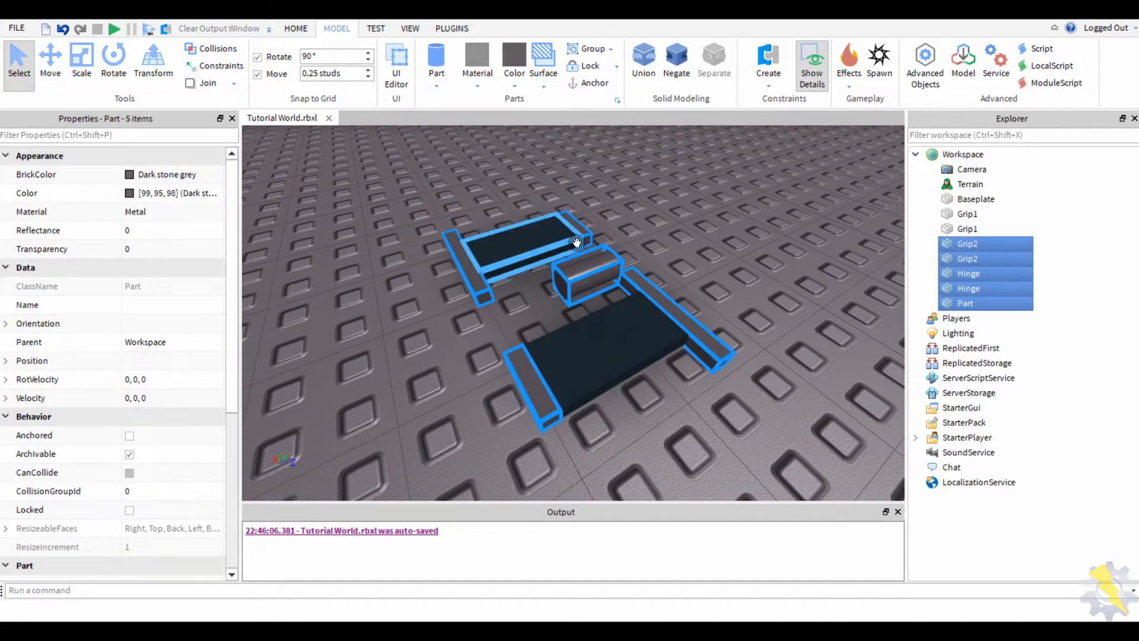
- Select the small cylinder and drag it between the two treads
click(424, 361)
mouse_move(425, 361)
right_down()
mouse_move(407, 344)
mouse_move(418, 346)
right_up()
click(493, 265)
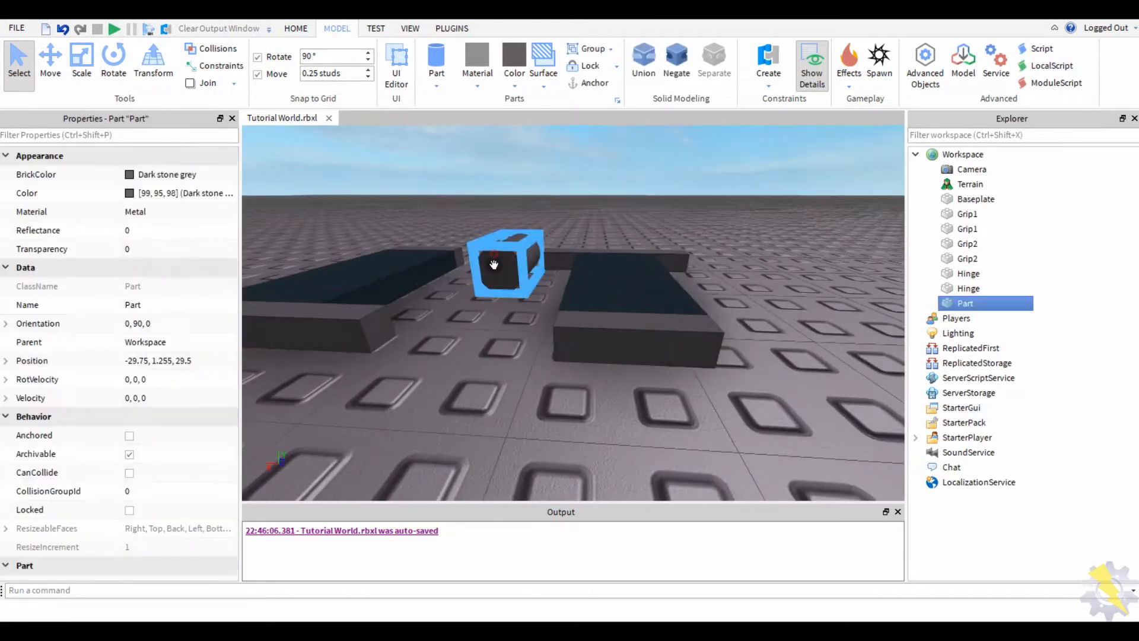
drag(524, 300, 537, 285)
right_drag(522, 335, 471, 356)
scroll(470, 356, up, 3)
- Set Move snapping to 0.12 studs and nudge the cylinder up to height 1.13
click(50, 59)
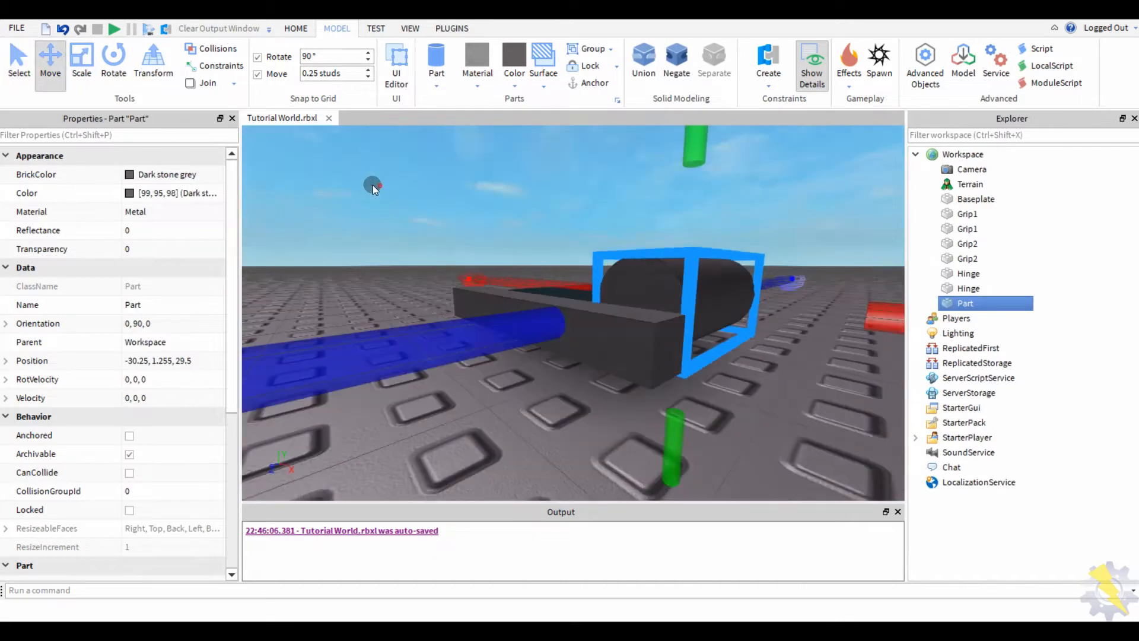
right_drag(372, 184, 578, 175)
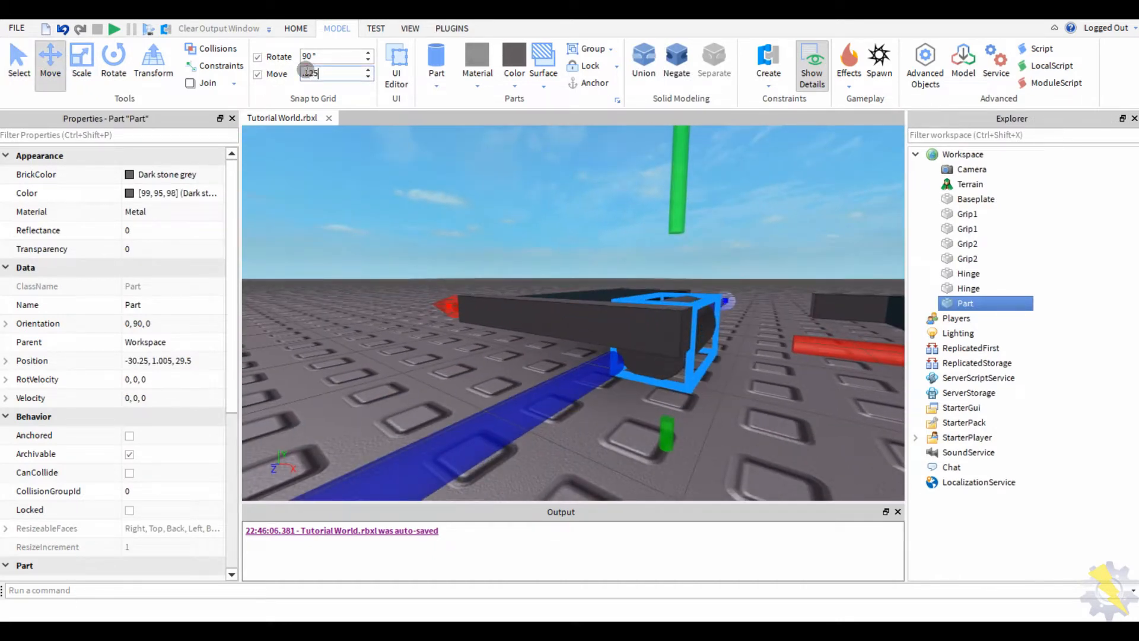
key(Return)
right_drag(450, 314, 528, 205)
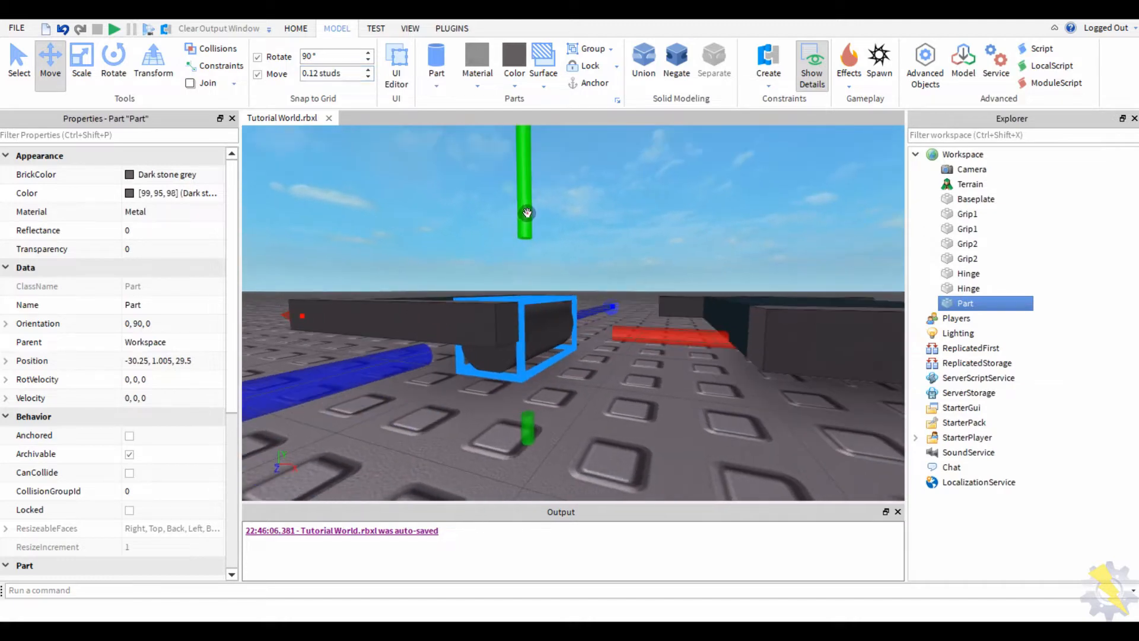
drag(528, 205, 533, 200)
- Box-select the left three parts, then reselect the cylinder for resizing
click(411, 188)
right_drag(411, 188, 411, 188)
scroll(411, 188, down, 4)
drag(316, 220, 558, 453)
scroll(546, 326, up, 2)
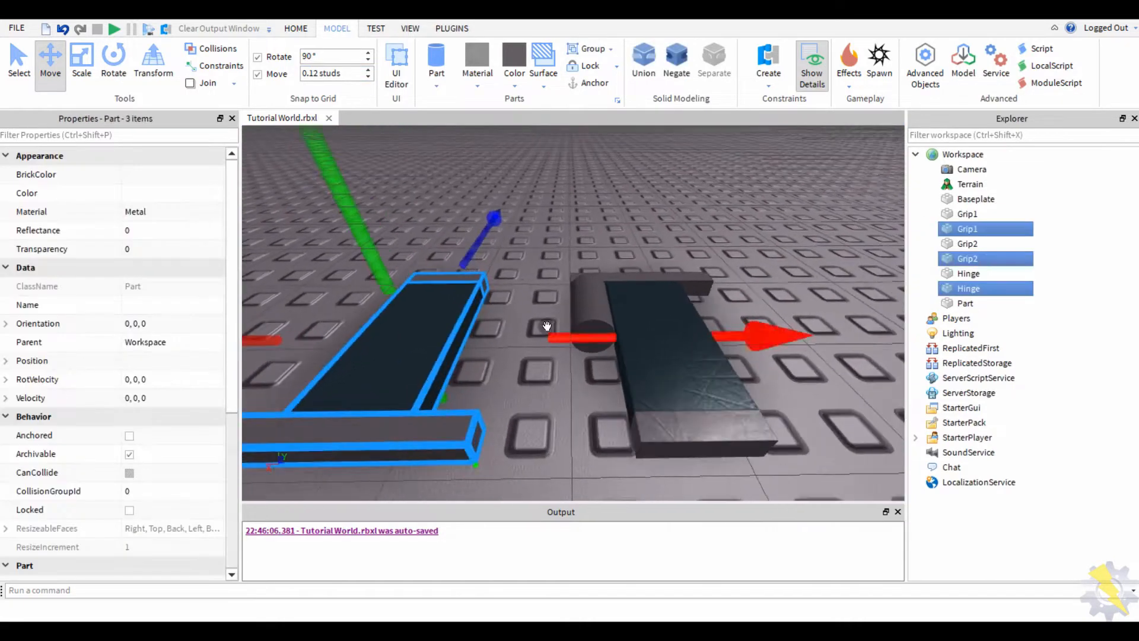
click(547, 326)
click(580, 312)
right_drag(579, 312, 541, 366)
scroll(541, 367, down, 1)
click(82, 62)
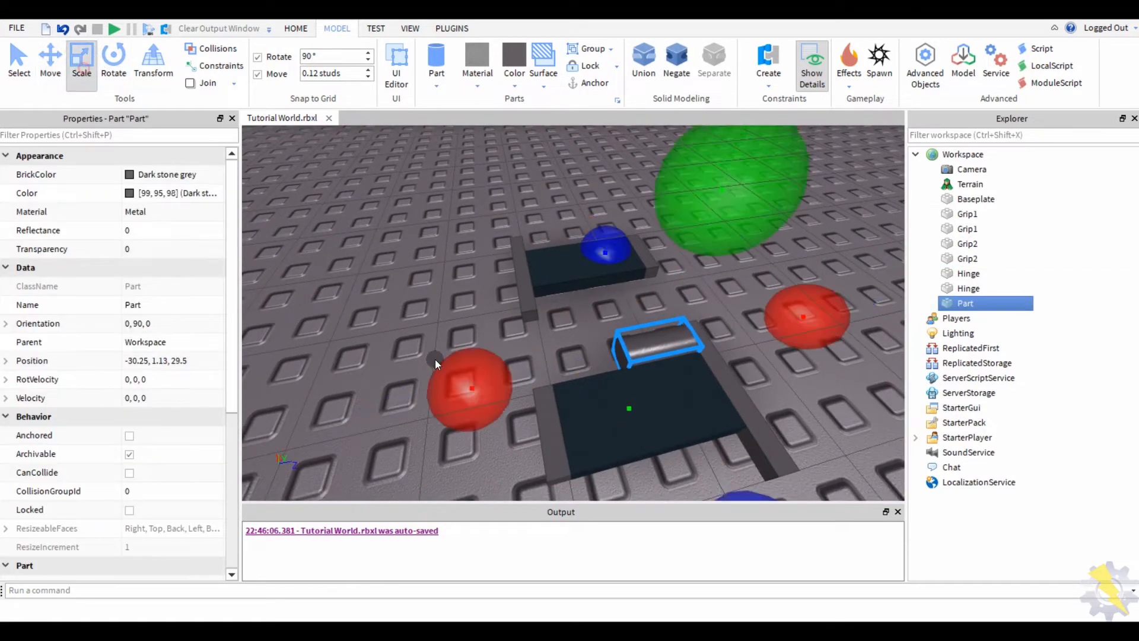
- Lengthen the cylinder along its axis
drag(435, 359, 370, 437)
click(435, 347)
right_drag(436, 347, 457, 198)
- Slide the rear tread's three parts farther to the right
drag(455, 196, 681, 325)
click(51, 58)
right_drag(335, 242, 752, 259)
drag(749, 265, 828, 257)
click(818, 231)
right_drag(818, 231, 768, 142)
scroll(740, 218, down, 4)
- Box-select all seven track parts
drag(750, 230, 423, 383)
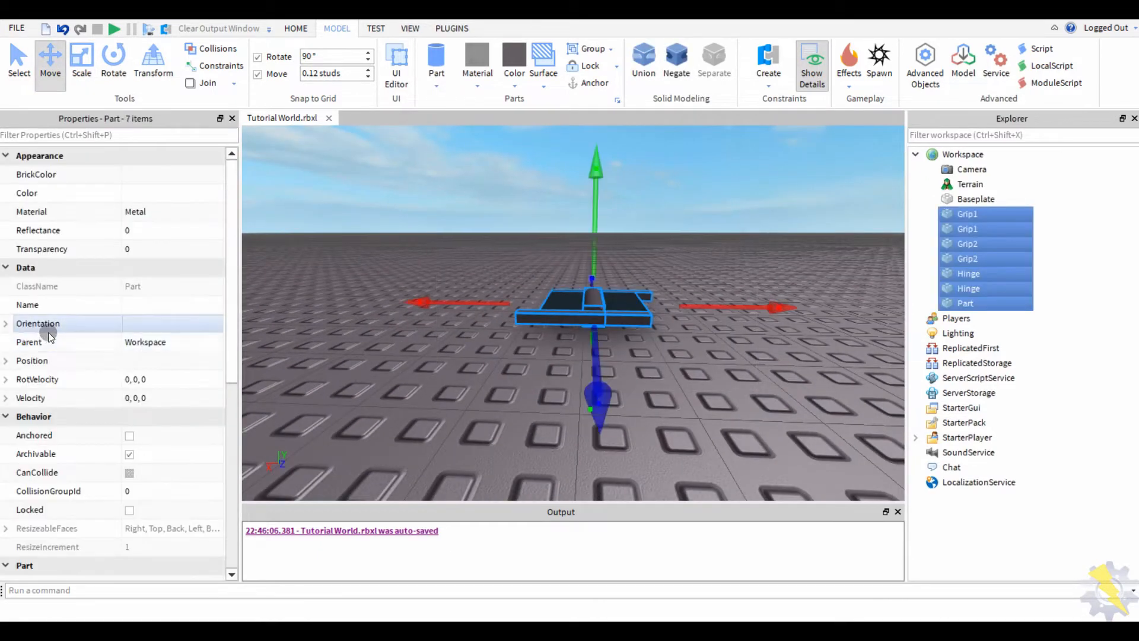
scroll(143, 453, down, 6)
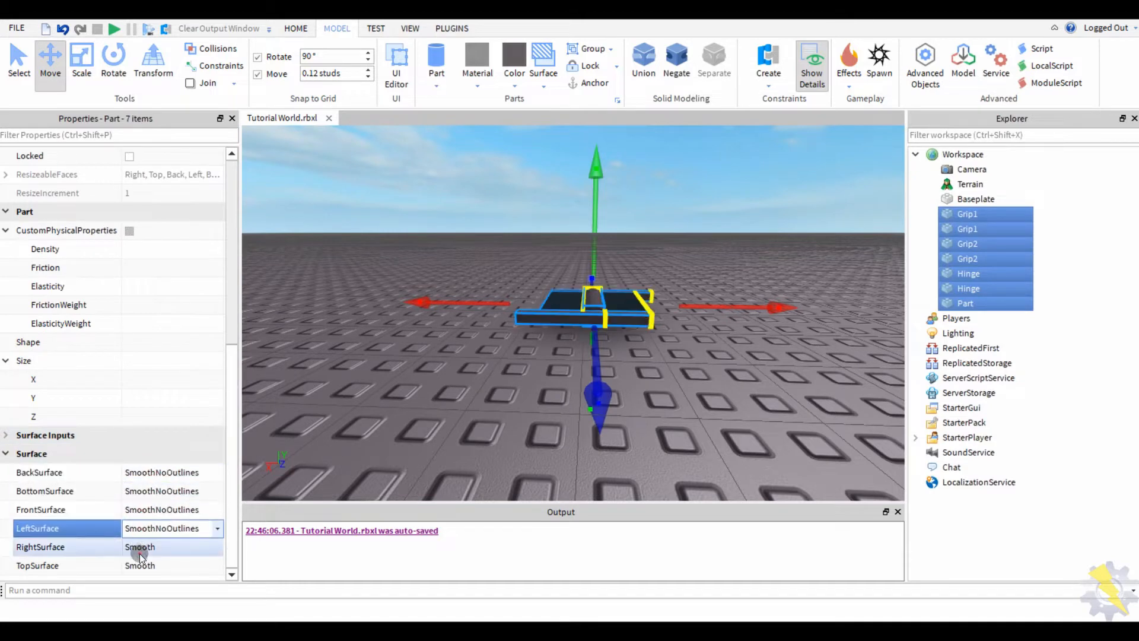
click(422, 355)
scroll(422, 356, up, 4)
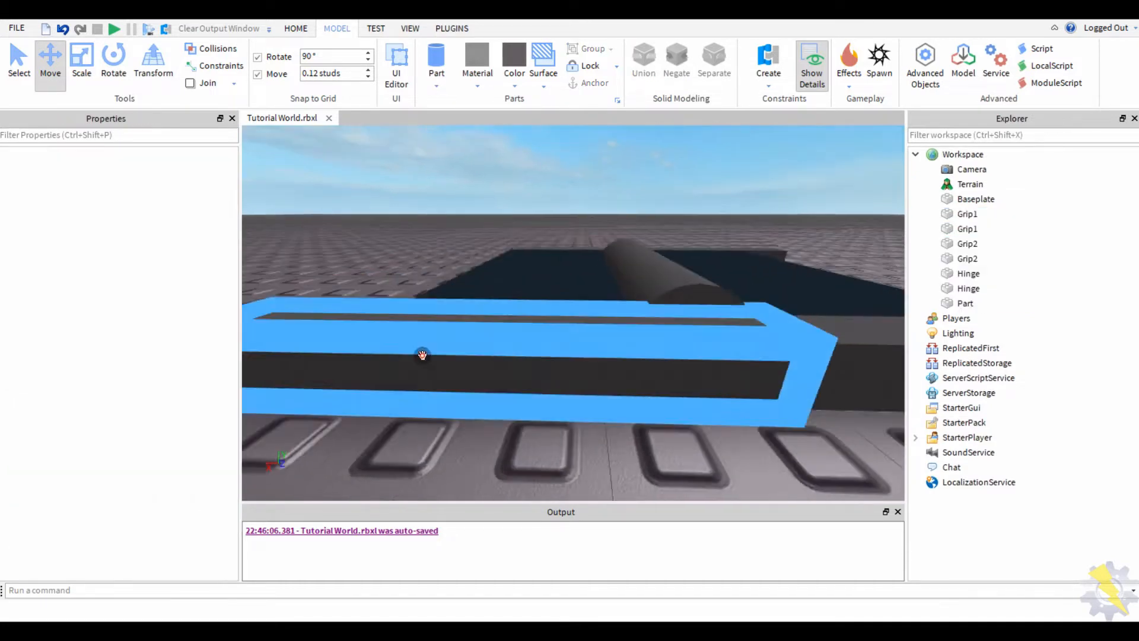
right_drag(423, 356, 387, 212)
scroll(387, 212, down, 4)
- Slide three tread parts to the left, then select Grip1, Grip2 and Hinge
drag(388, 211, 542, 375)
click(396, 317)
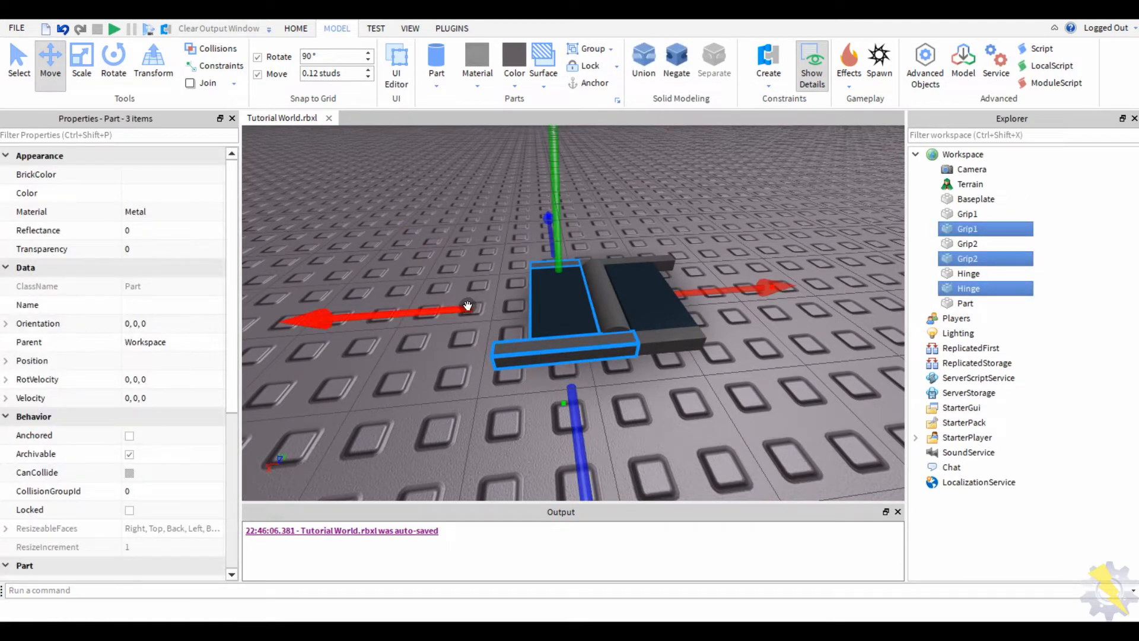
drag(467, 305, 386, 309)
click(632, 252)
drag(653, 363, 624, 378)
- Group the left tread's Grip1, Grip2 and Hinge into a model with Ctrl+G
drag(542, 305, 599, 307)
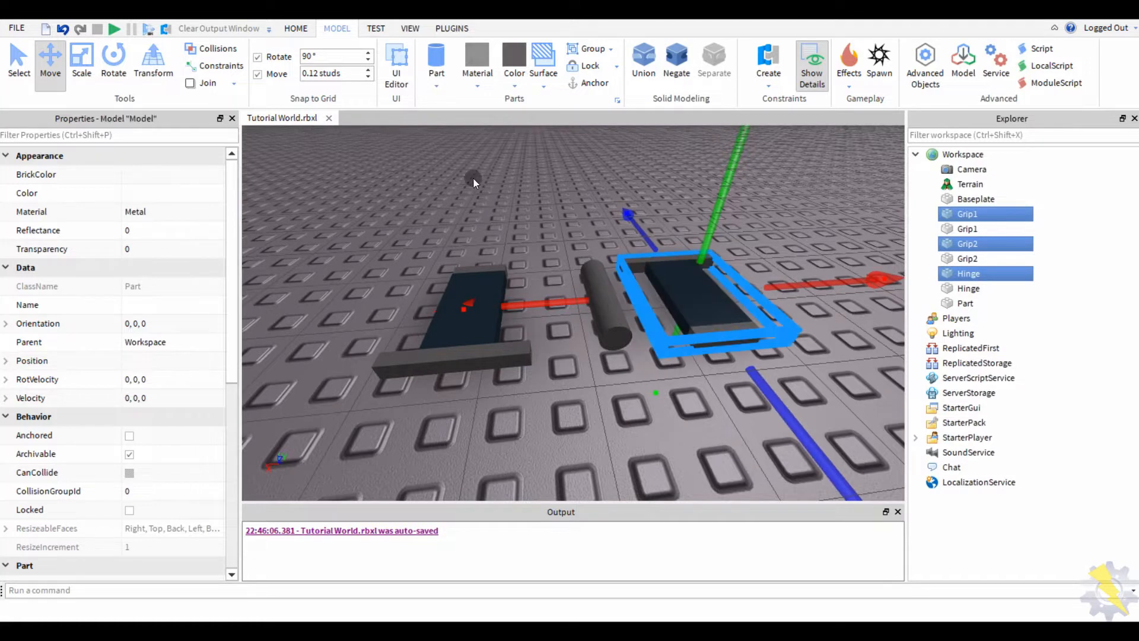
drag(347, 232, 535, 396)
key(ctrl+g)
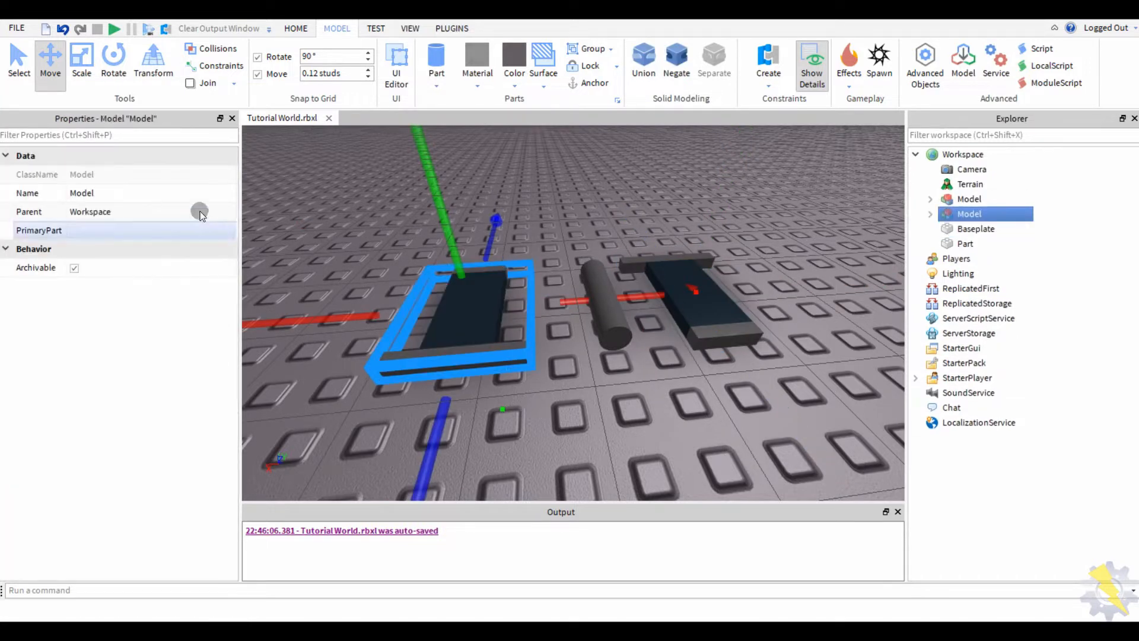
- Select both tread models and name them Tread
ctrl+click(724, 307)
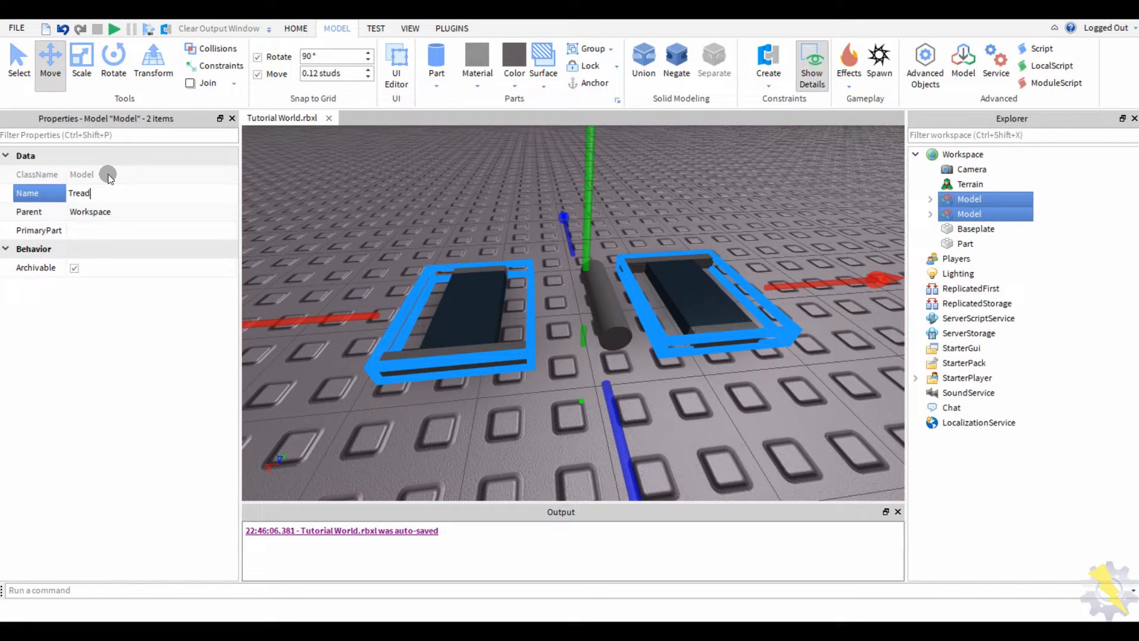
text(Tread2)
click(682, 361)
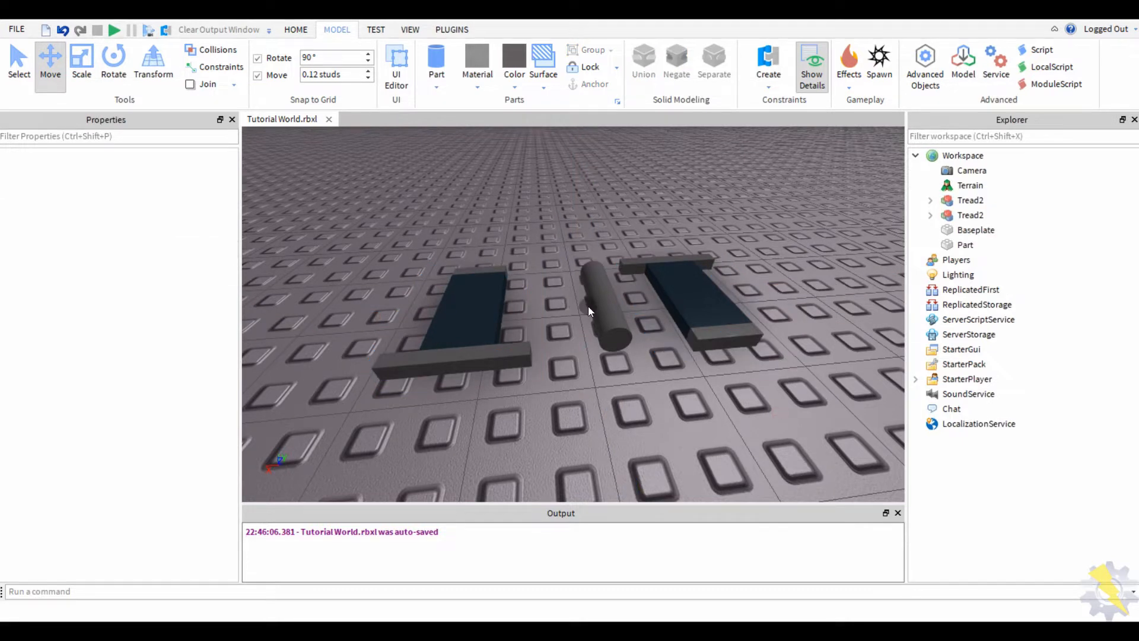
click(467, 300)
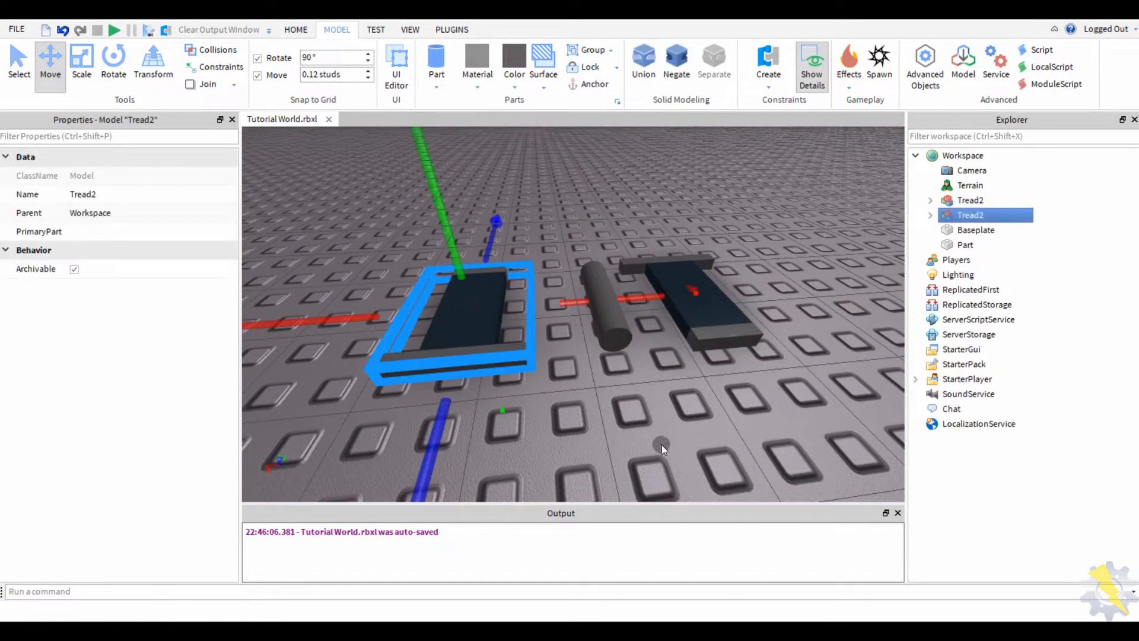
click(661, 443)
click(740, 326)
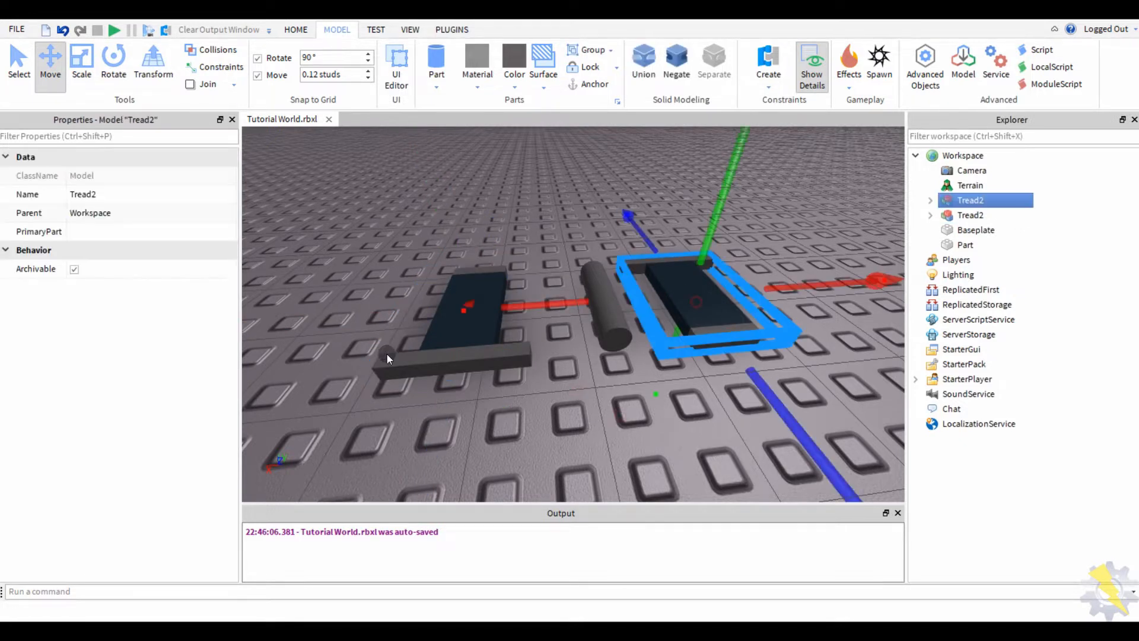
- Select the first Tread model and begin choosing its PrimaryPart
click(314, 211)
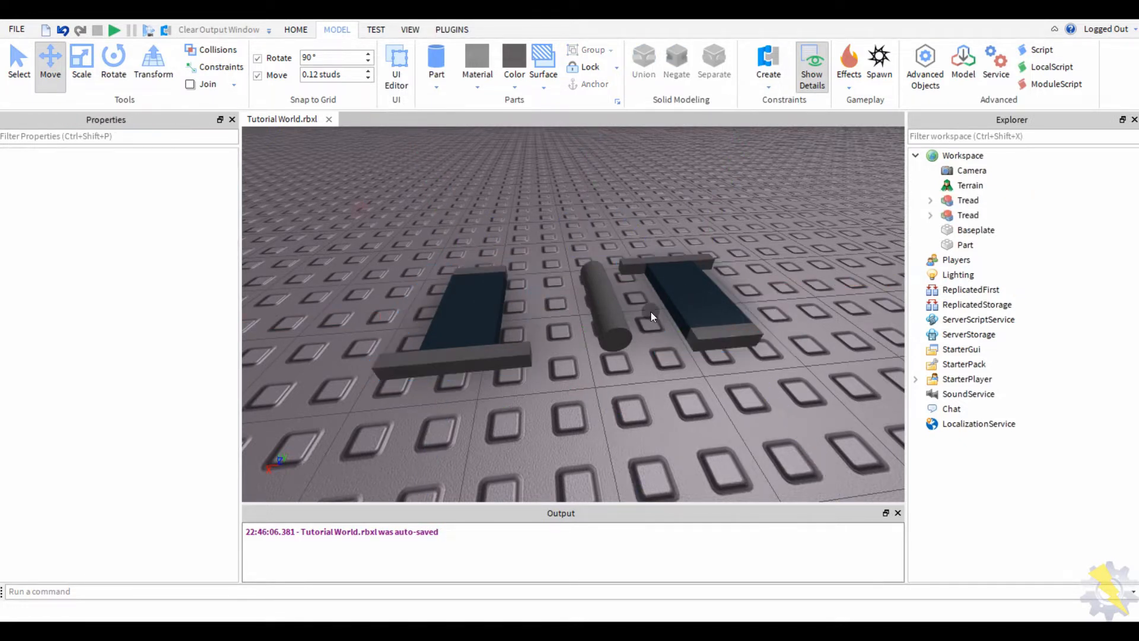
click(695, 282)
click(420, 347)
click(623, 431)
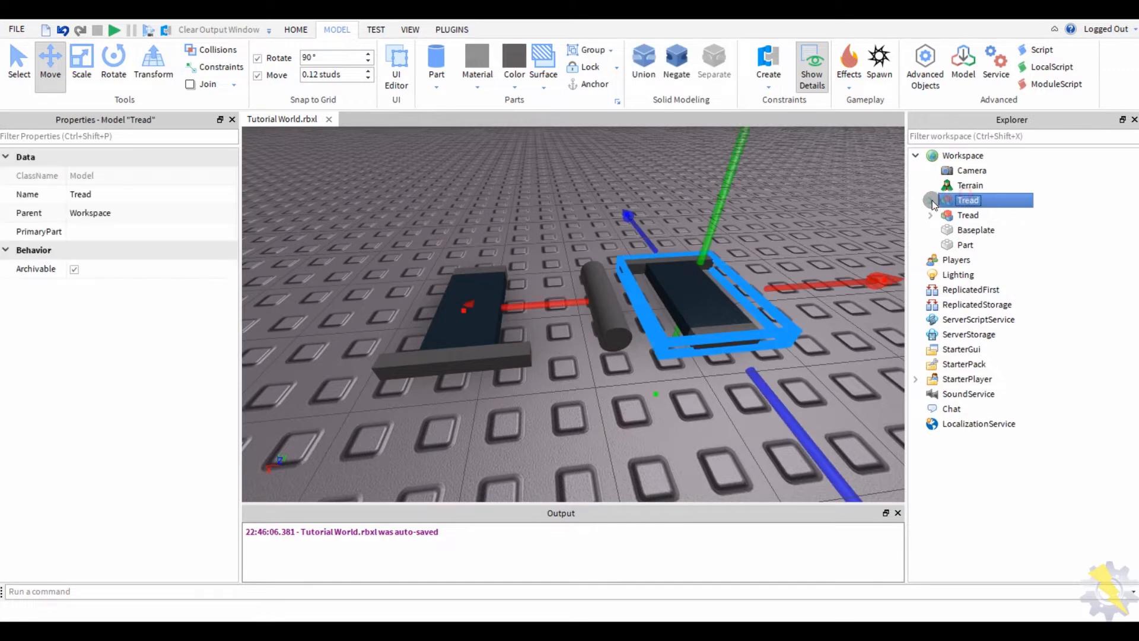
click(71, 232)
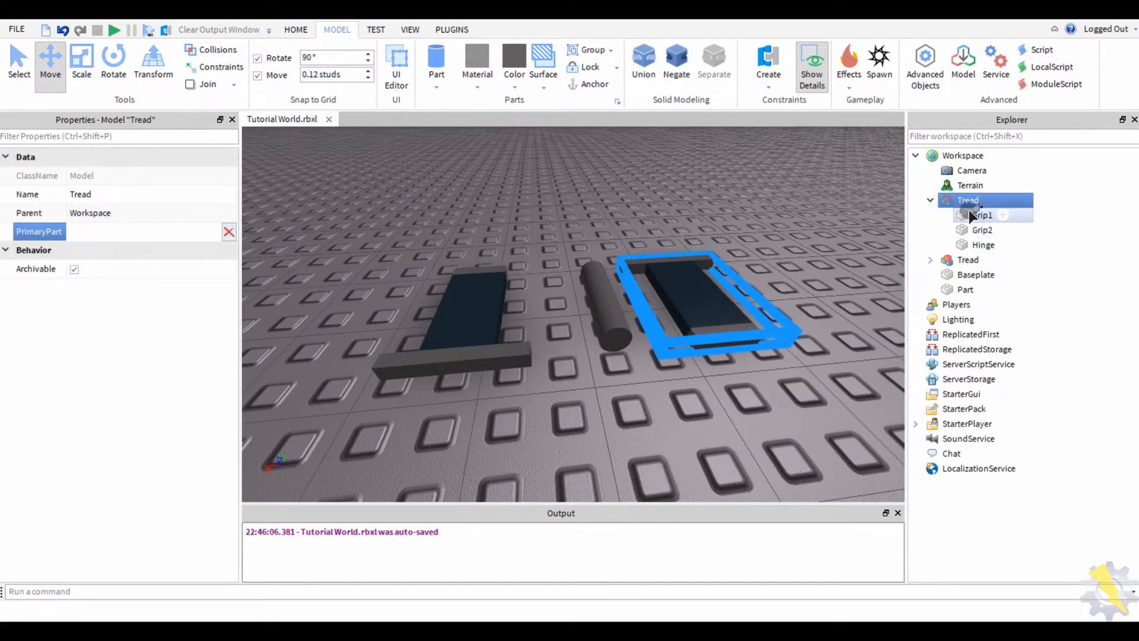
- Make Grip1 the PrimaryPart of the second Tread model
right_drag(861, 204, 831, 204)
click(909, 261)
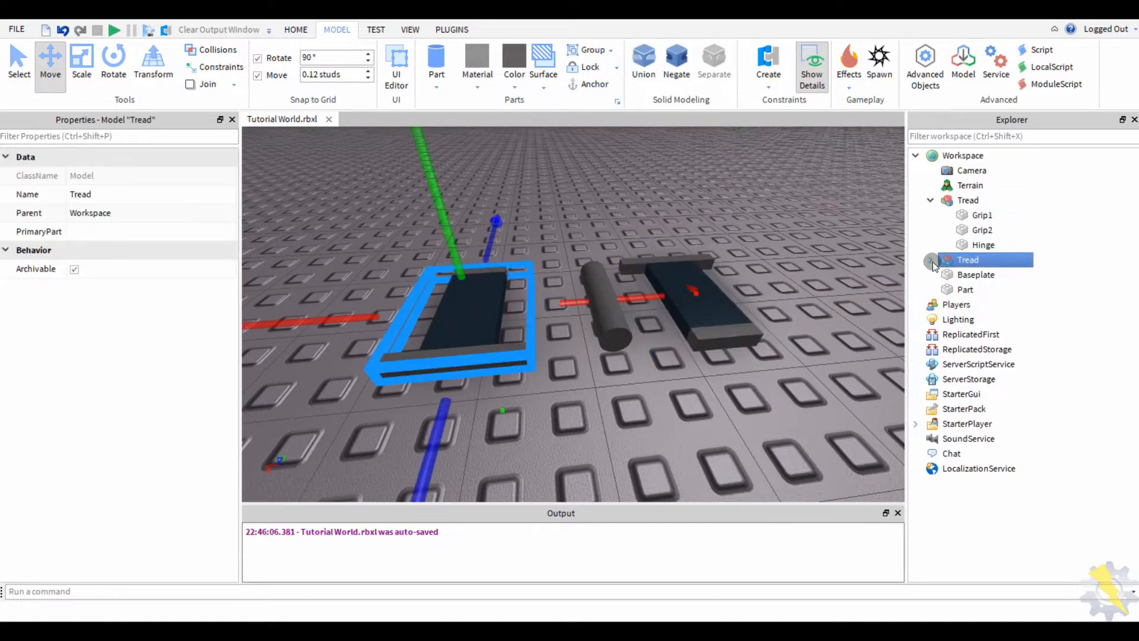
click(986, 275)
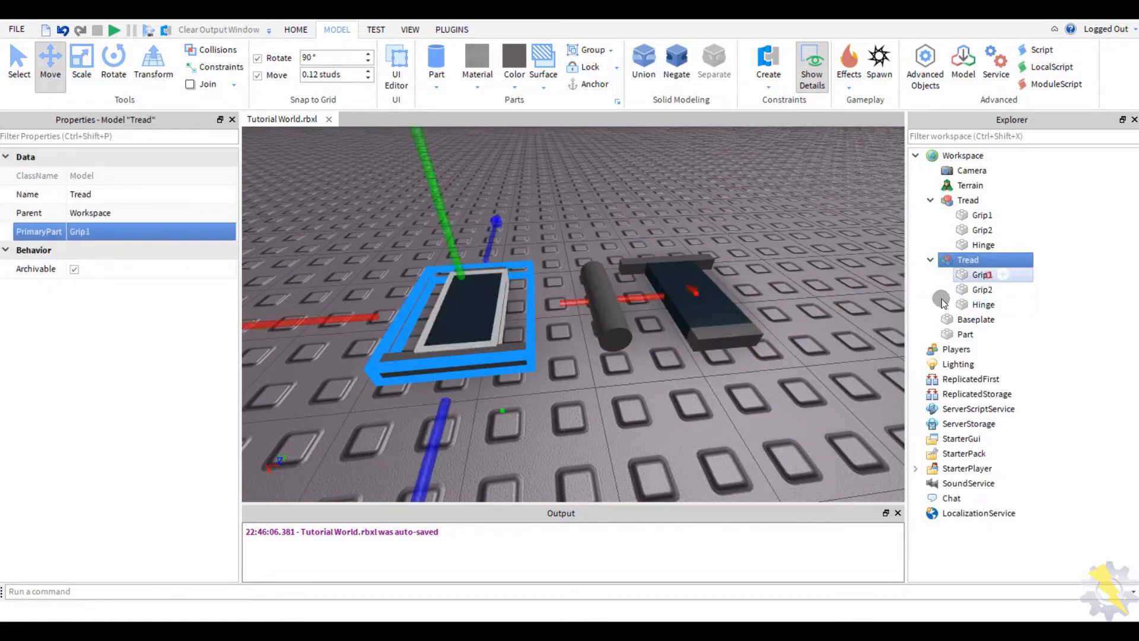
click(925, 291)
key(w)
right_drag(706, 225, 707, 225)
key(s)
right_drag(488, 279, 345, 233)
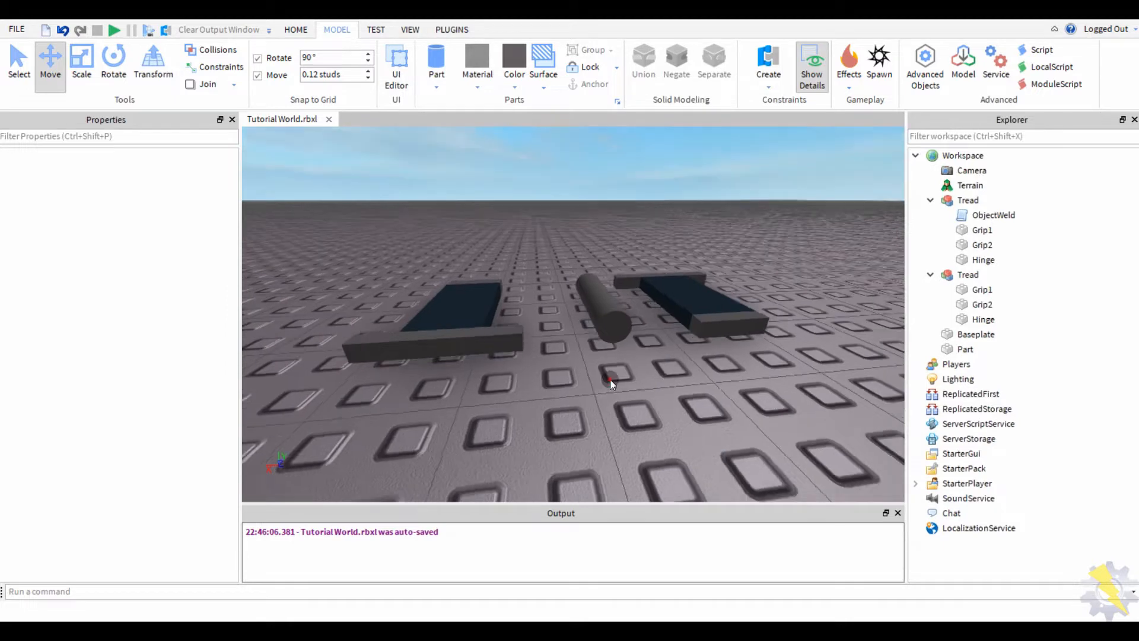
- Duplicate the ObjectWeld script into the second Tread, then play-test and stop
click(1002, 216)
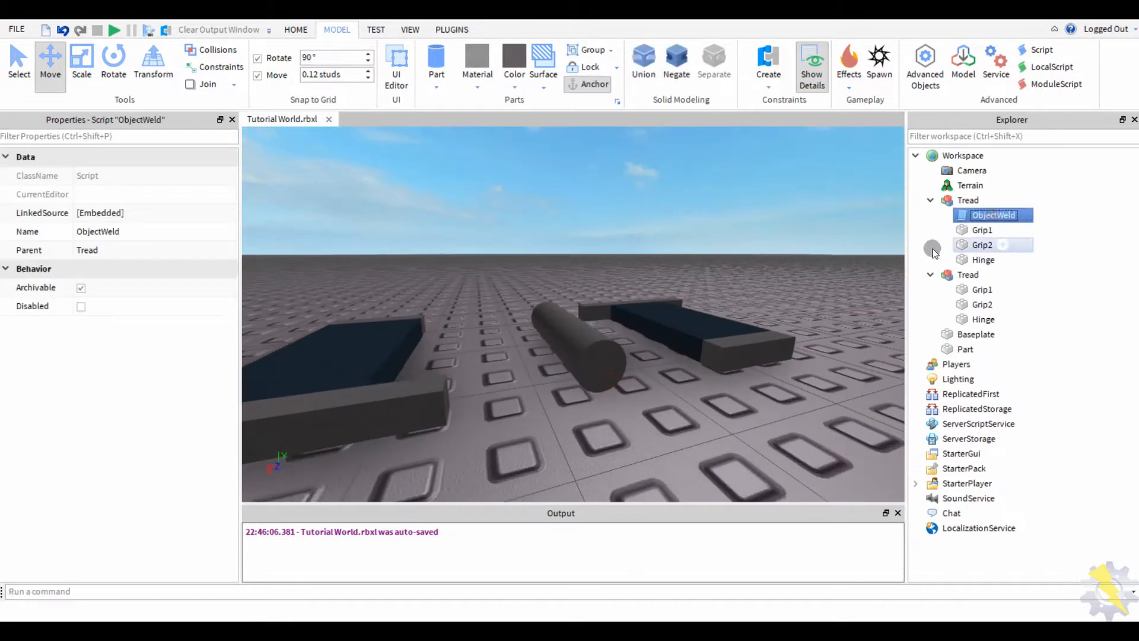
key(ctrl+d)
drag(996, 230, 981, 262)
click(764, 404)
scroll(764, 404, down, 5)
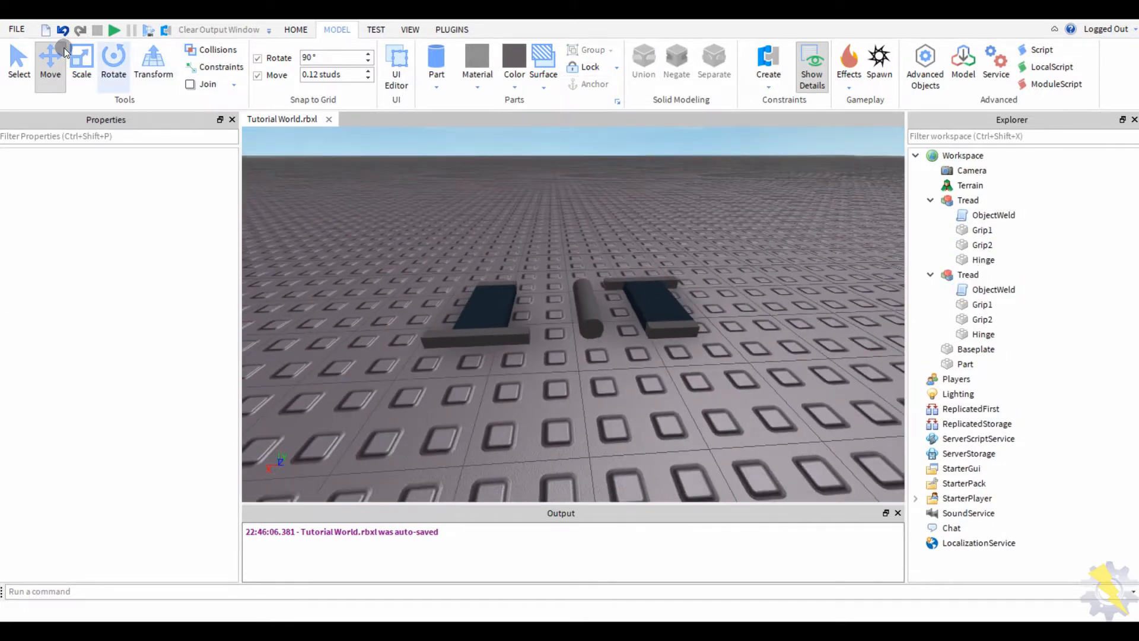
click(98, 30)
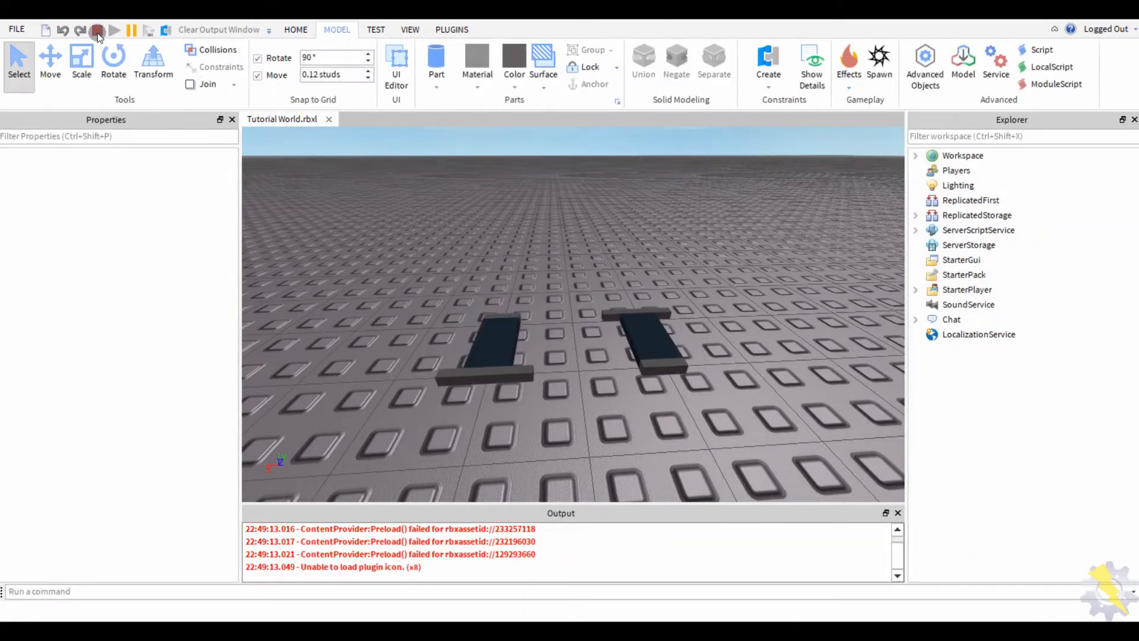
click(98, 32)
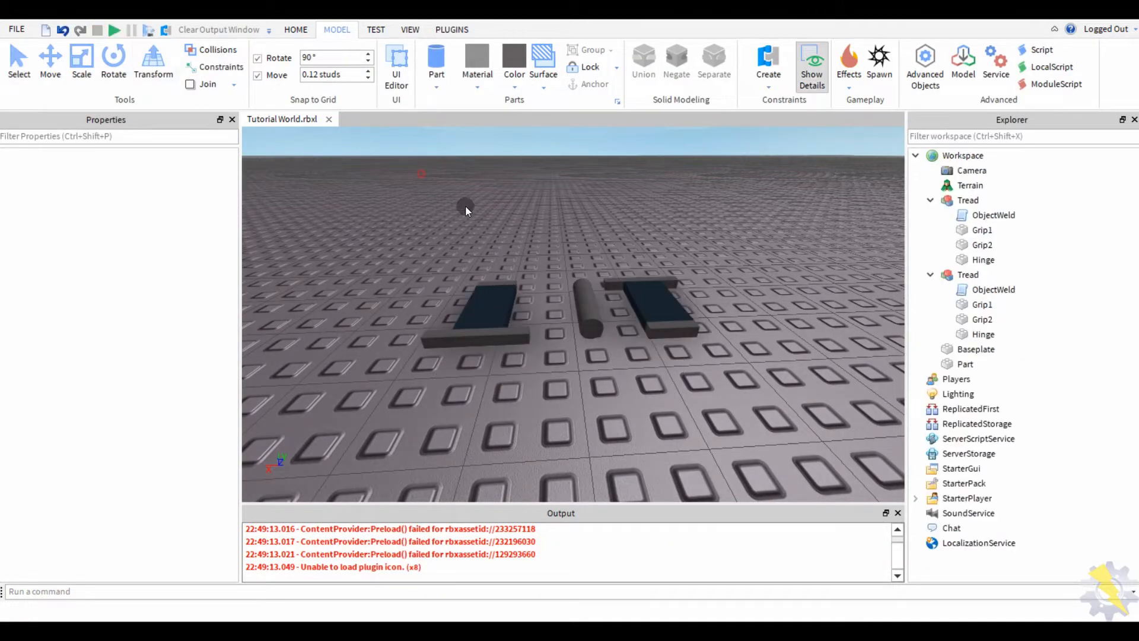
- Hinge one end of the cylinder Part to the first Tread model
scroll(586, 289, up, 5)
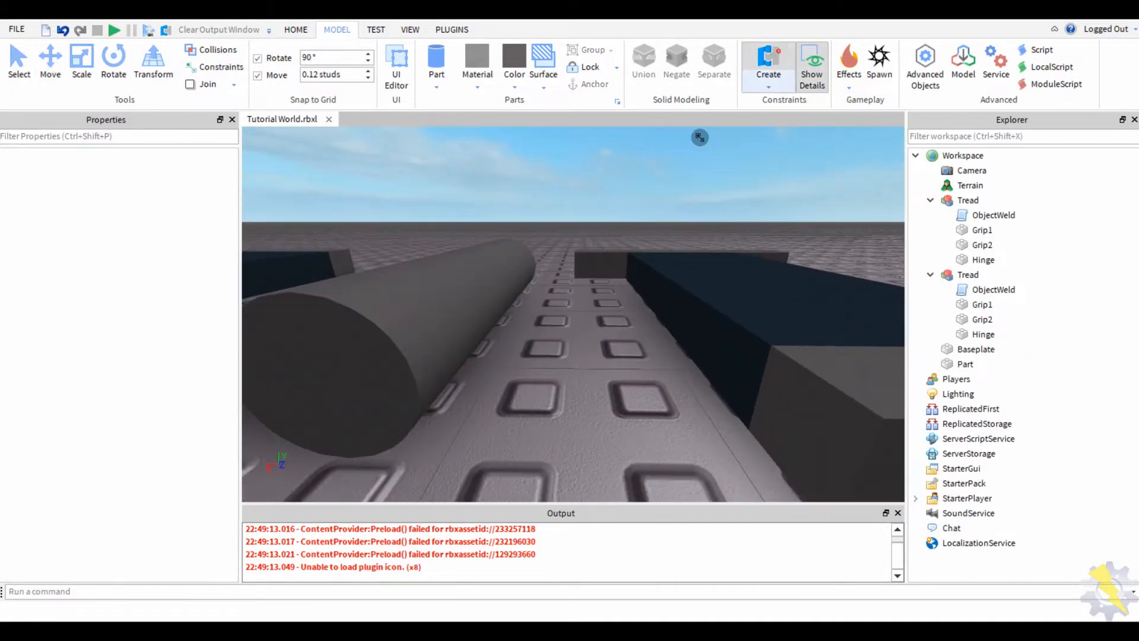
mouse_move(603, 267)
right_down()
mouse_move(617, 254)
mouse_move(603, 255)
right_up()
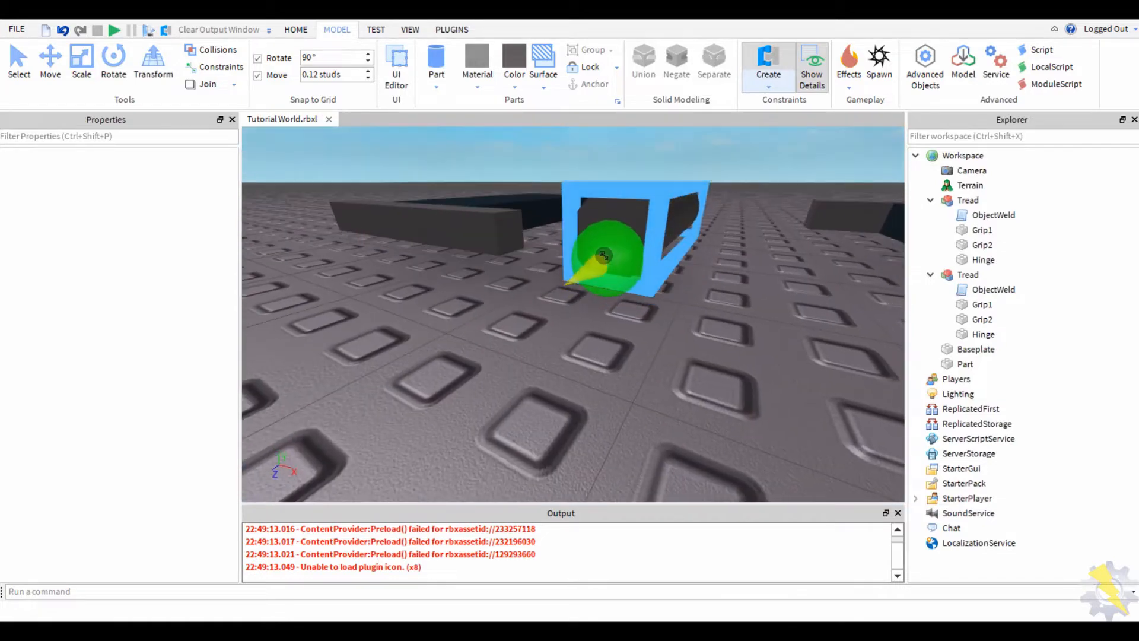
click(602, 237)
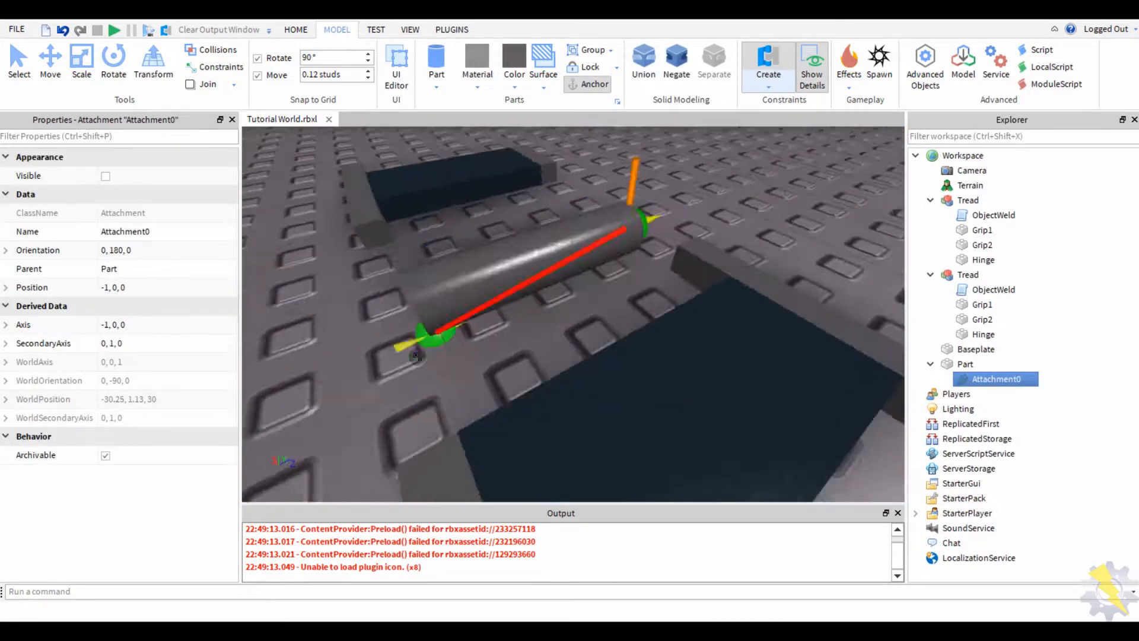
scroll(441, 355, down, 3)
right_drag(620, 293, 599, 281)
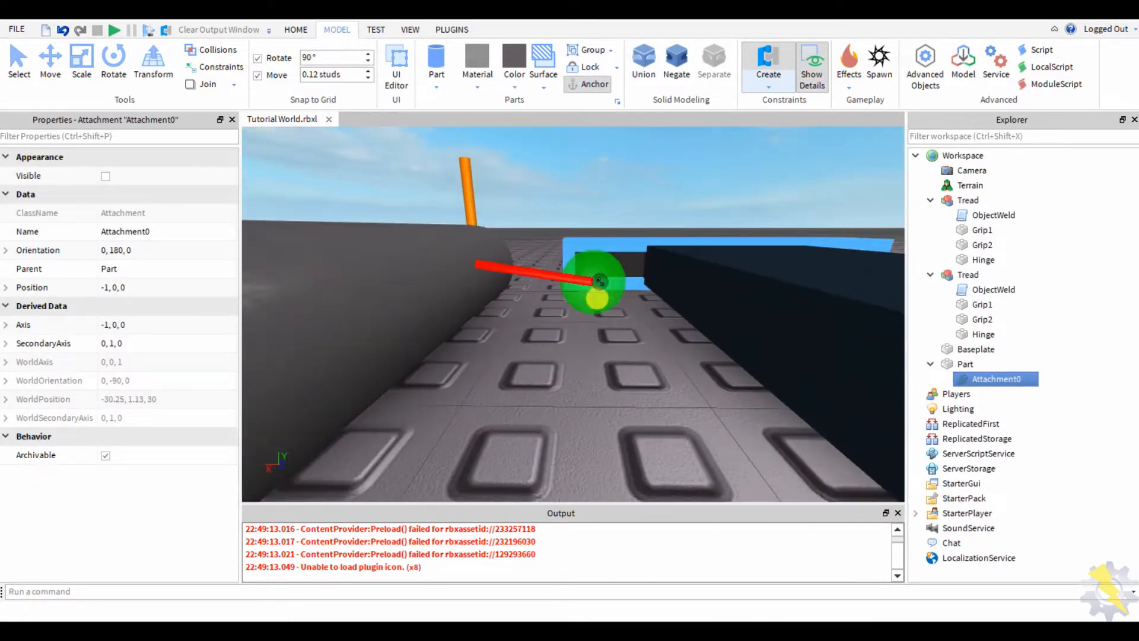
click(607, 264)
- Hinge the cylinder's other end to the second Tread model
key(s)
key(a)
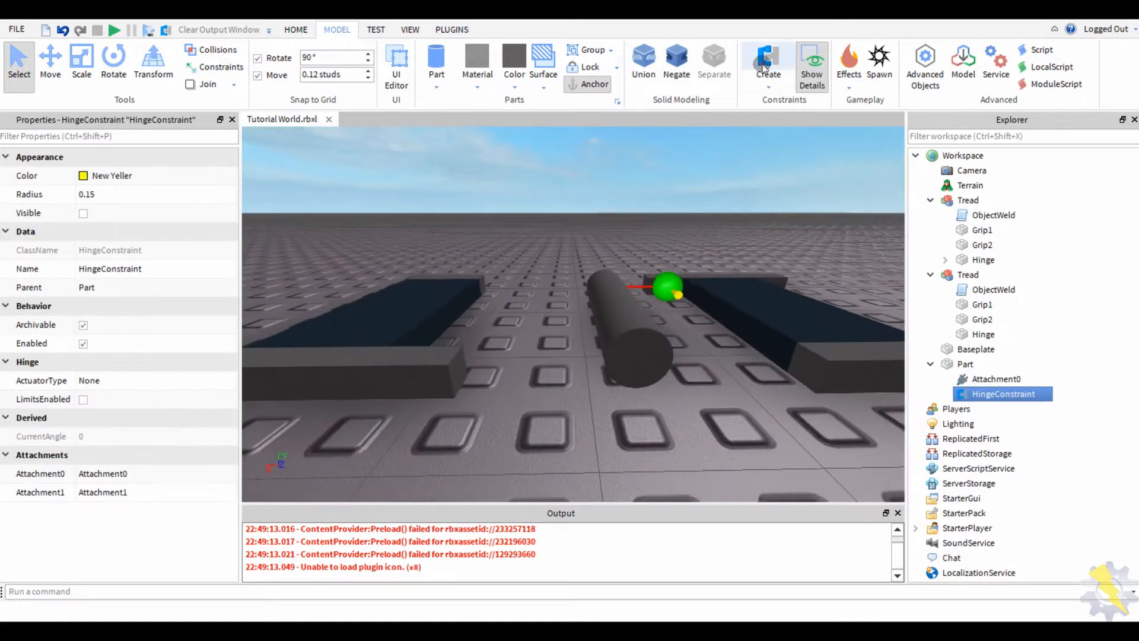
click(644, 357)
right_drag(644, 357, 673, 296)
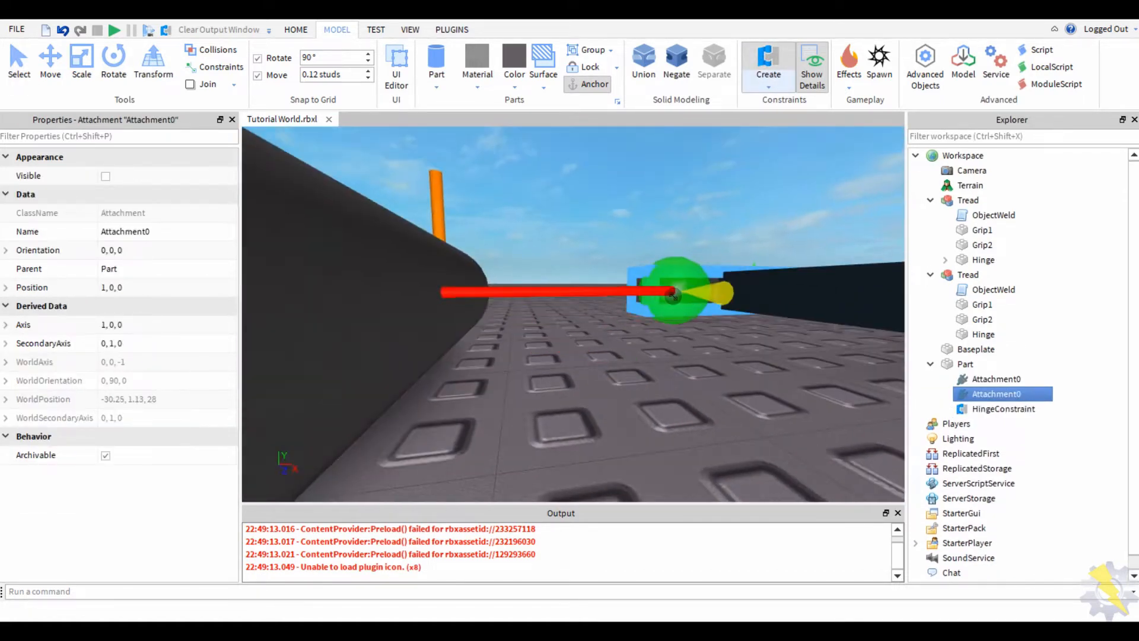
click(685, 295)
- Box-select both Treads and the cylinder together
scroll(593, 302, down, 5)
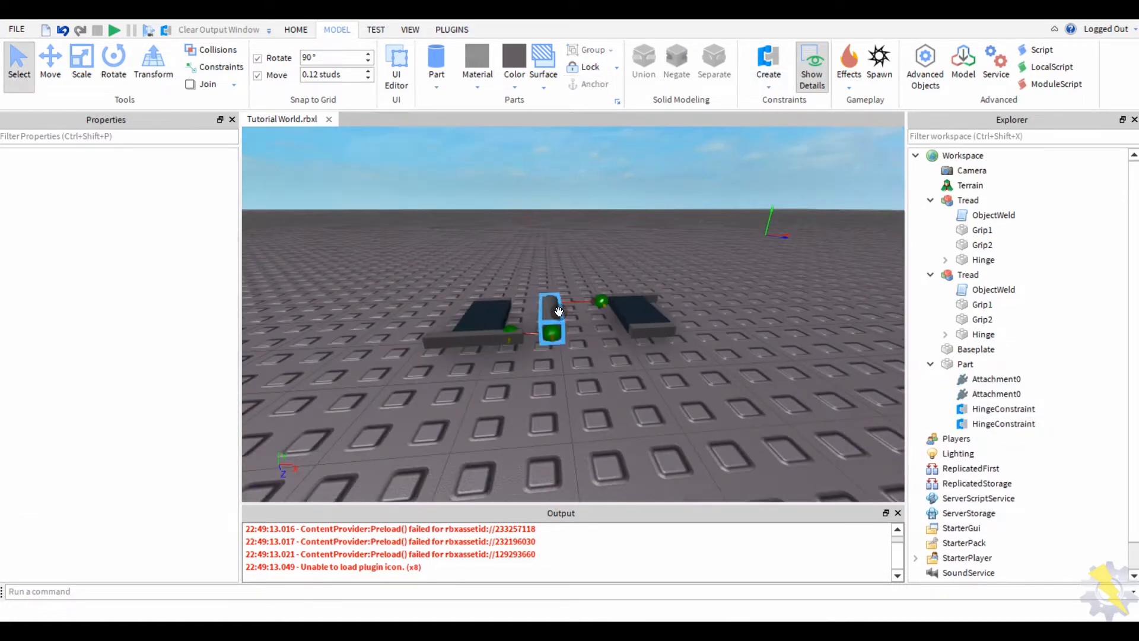
click(558, 311)
drag(699, 267, 380, 425)
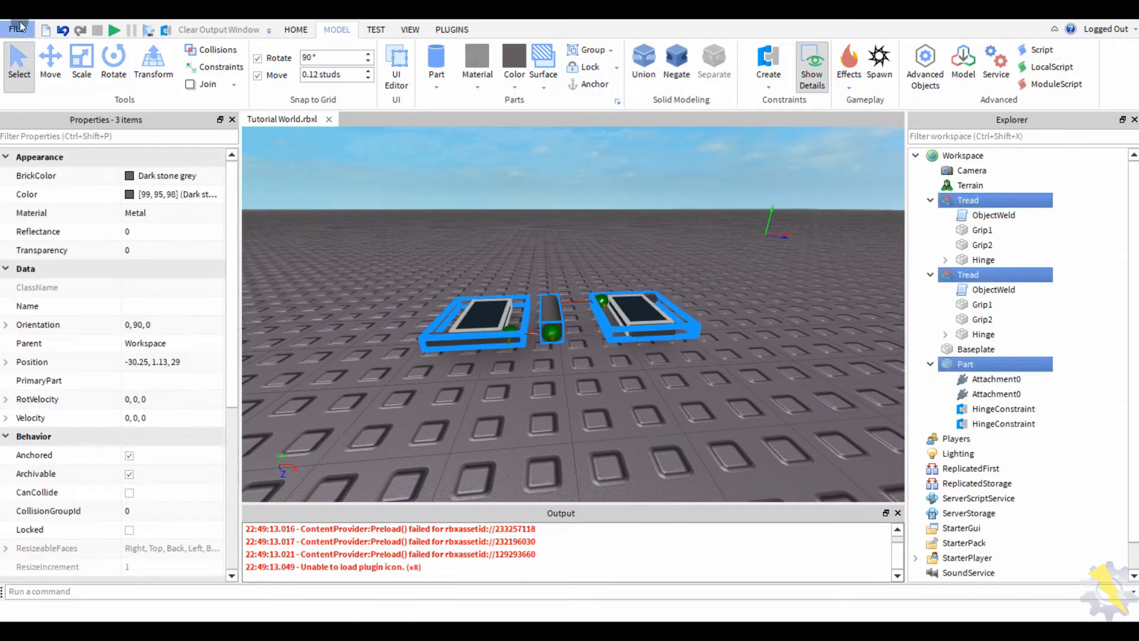
- Lift both Treads and the cylinder above the baseplate, then play-test their fall and stop
drag(569, 241, 411, 93)
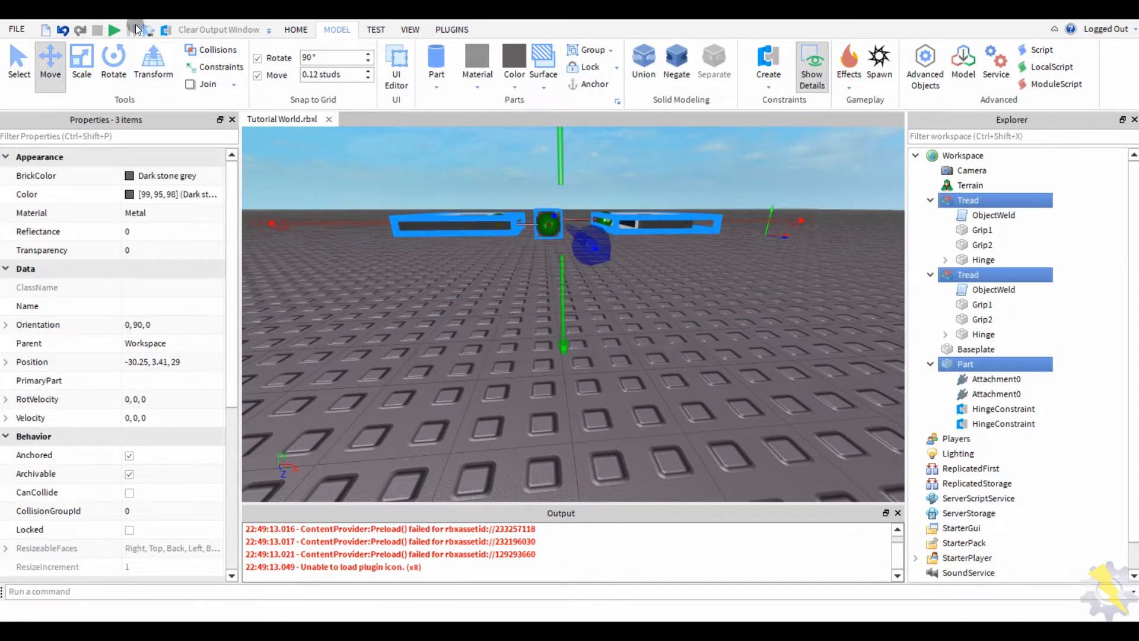
click(136, 29)
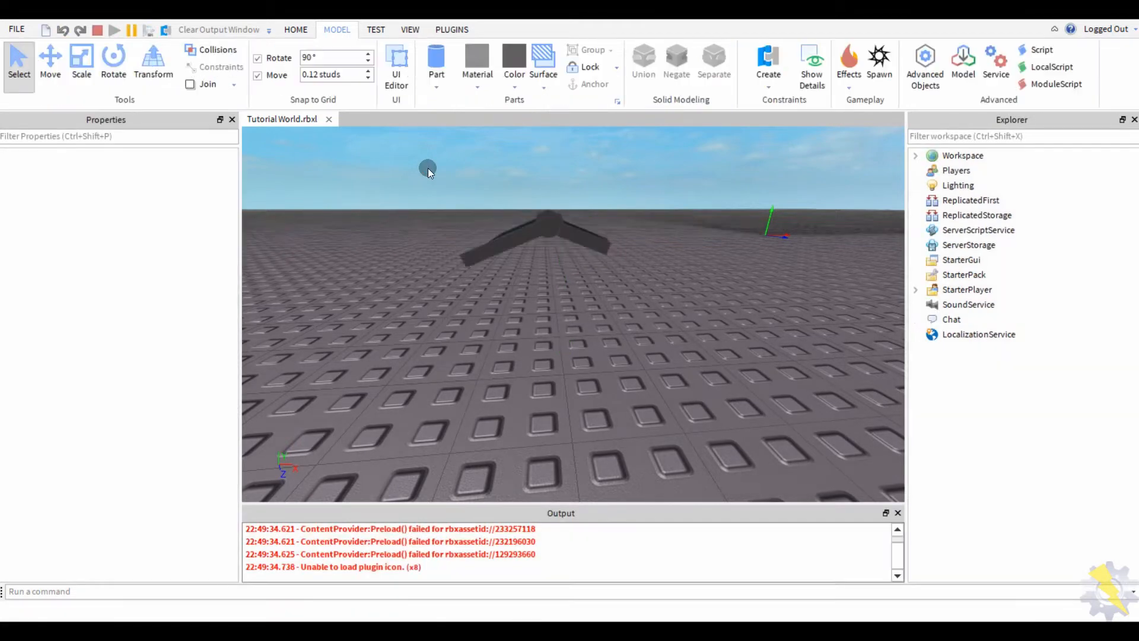
right_drag(419, 169, 341, 240)
scroll(118, 42, down, 4)
key(ctrl+a)
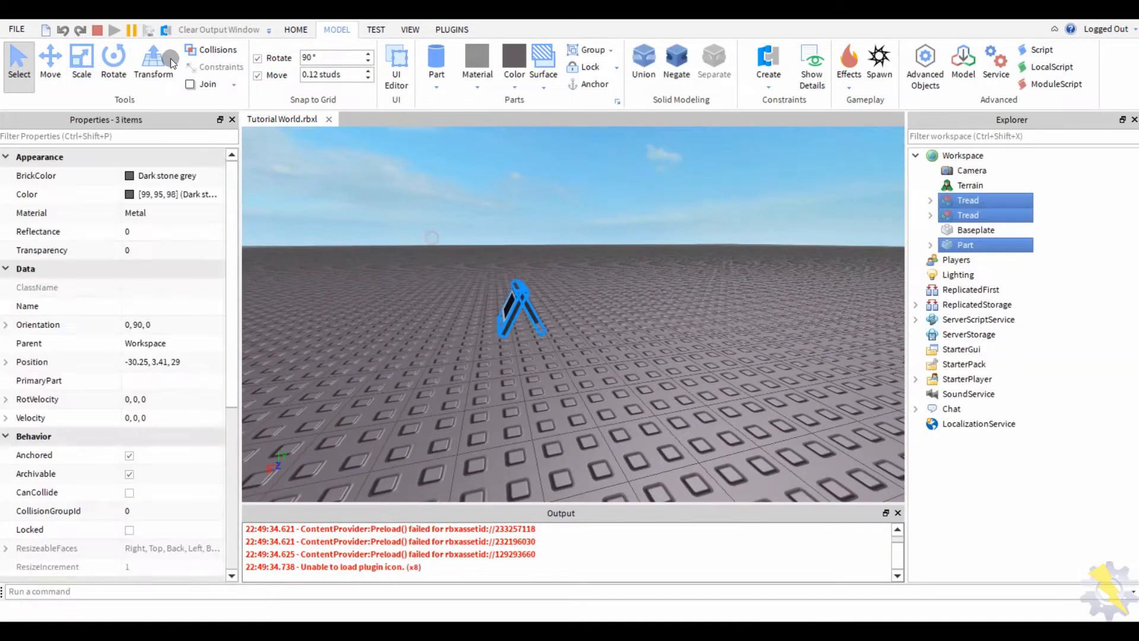
click(98, 31)
- Run a second play-test, stop it, and select the cylinder Part
scroll(563, 332, down, 5)
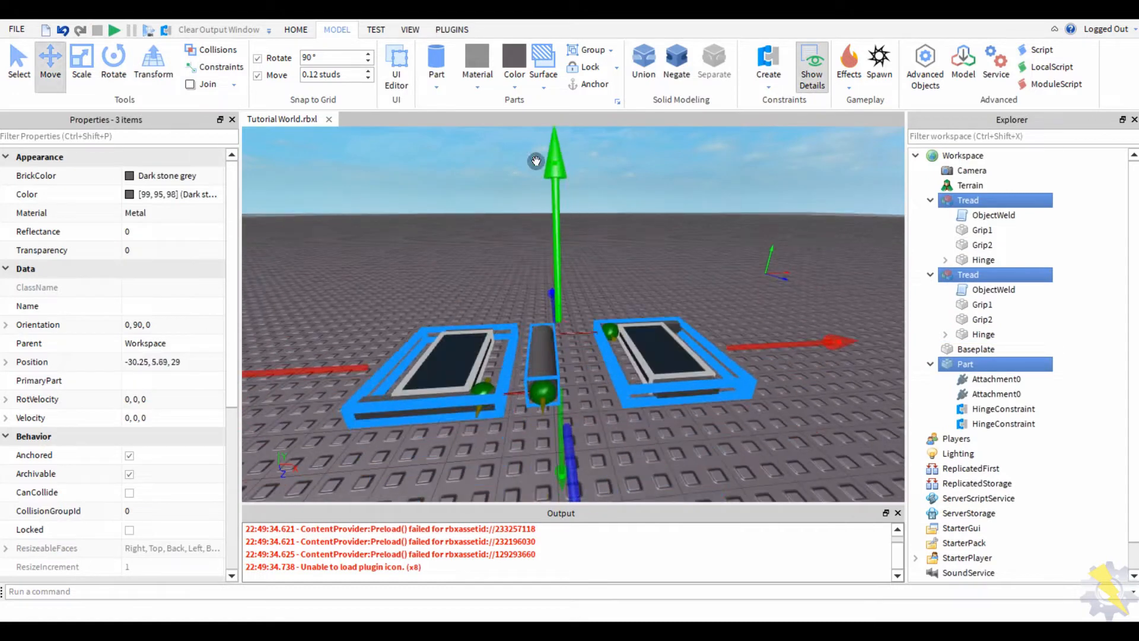
key(F5)
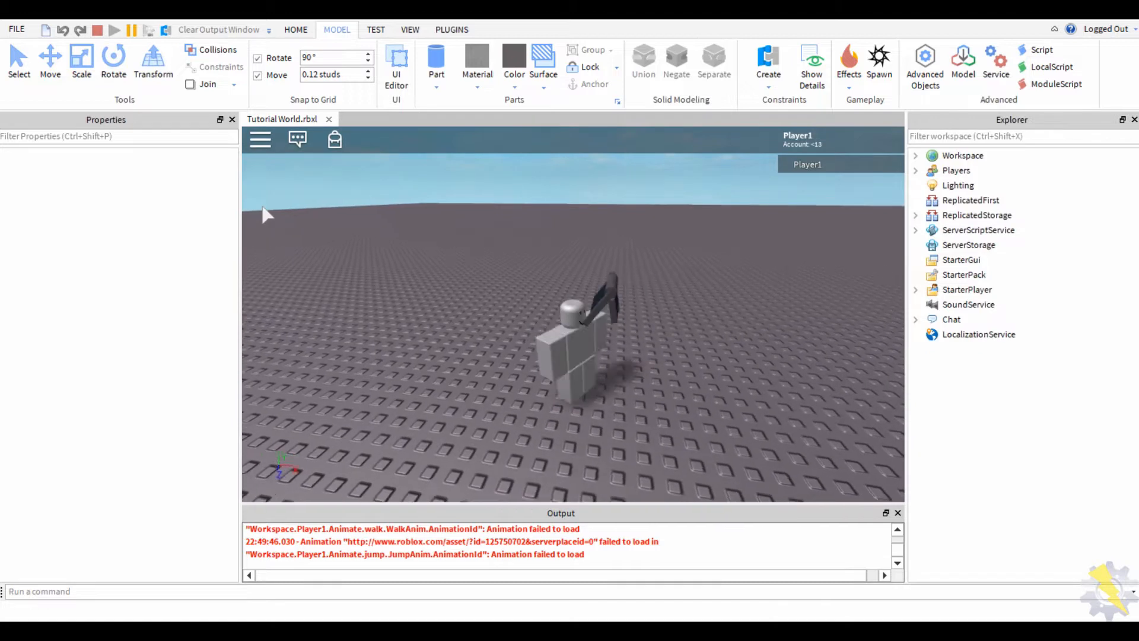
click(95, 30)
click(552, 263)
scroll(646, 250, up, 2)
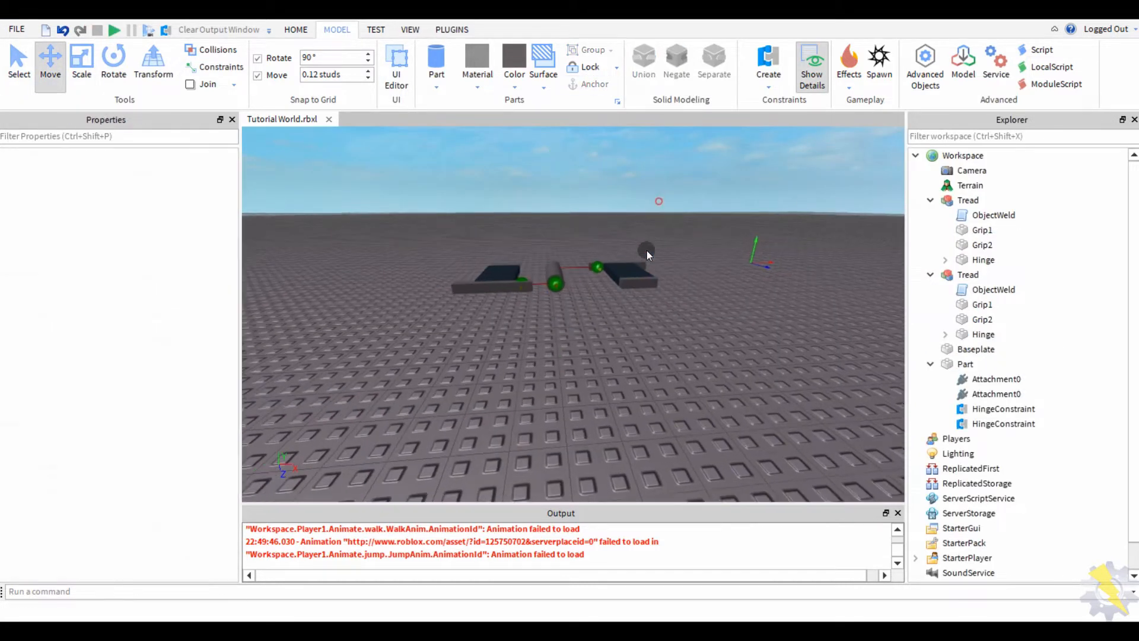
- Slide the second Tread model toward the cylinder
click(647, 250)
scroll(476, 263, up, 4)
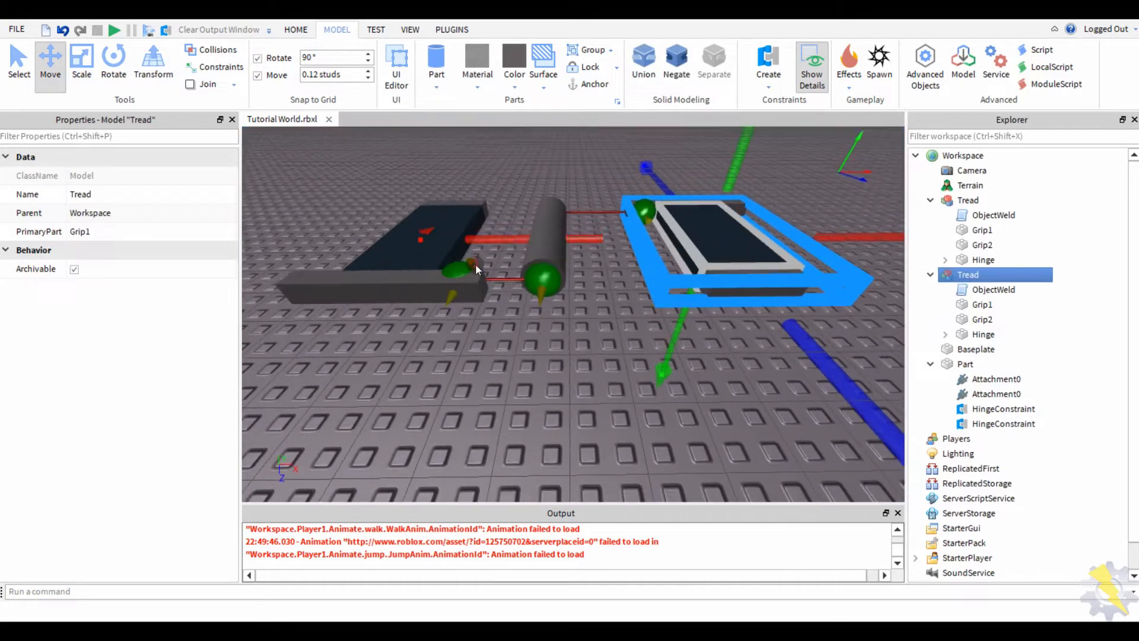
drag(425, 231, 469, 178)
click(777, 395)
right_drag(778, 393, 778, 393)
scroll(445, 293, down, 2)
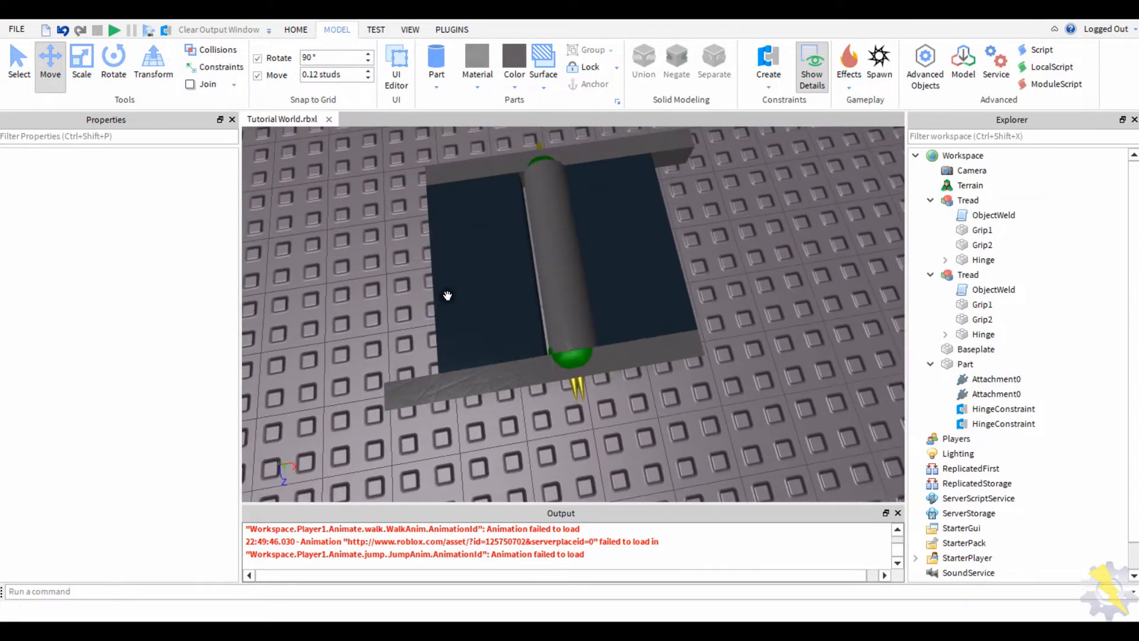
- Inspect the Treads and cylinder from a low side view, selecting each in turn
click(445, 294)
click(300, 355)
right_drag(299, 358, 314, 357)
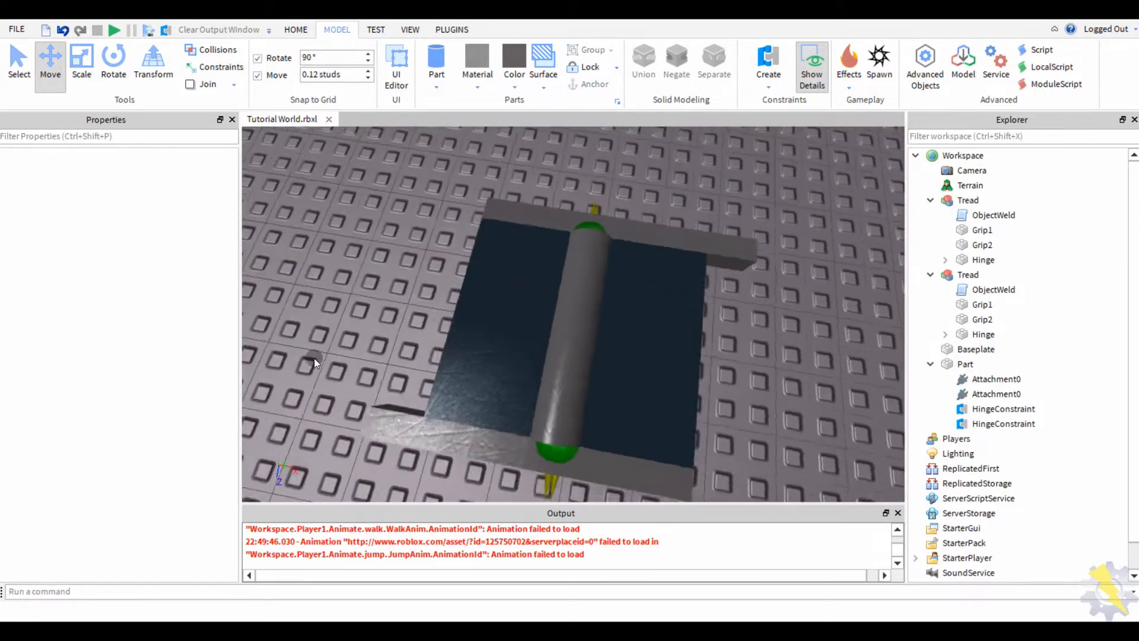
click(451, 368)
click(615, 315)
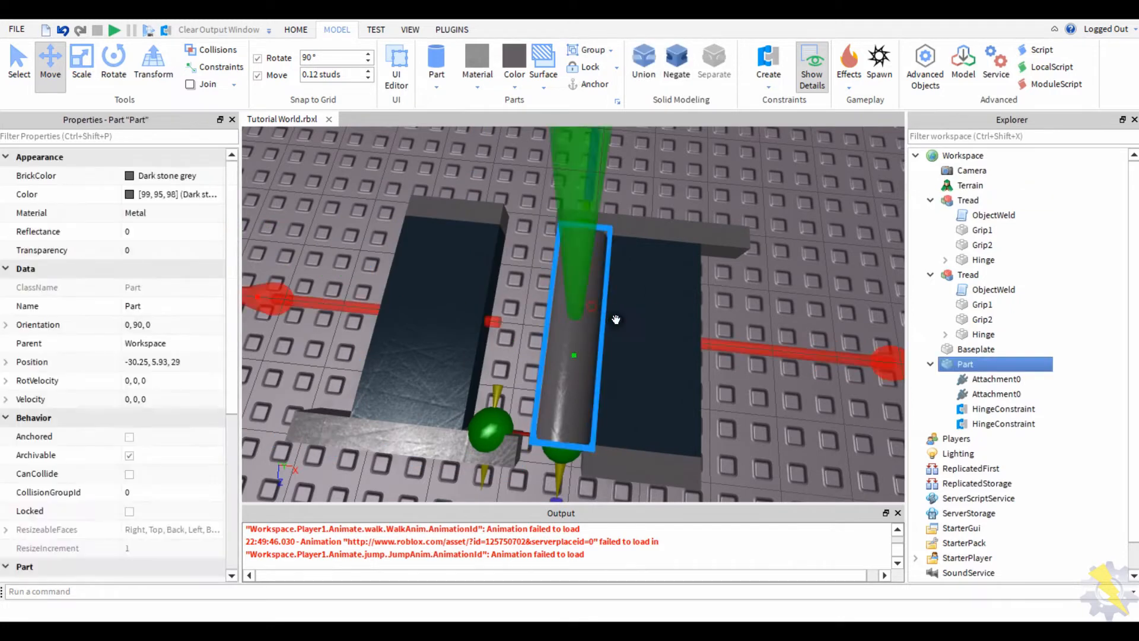
click(617, 310)
click(570, 320)
right_drag(458, 327, 534, 201)
click(534, 201)
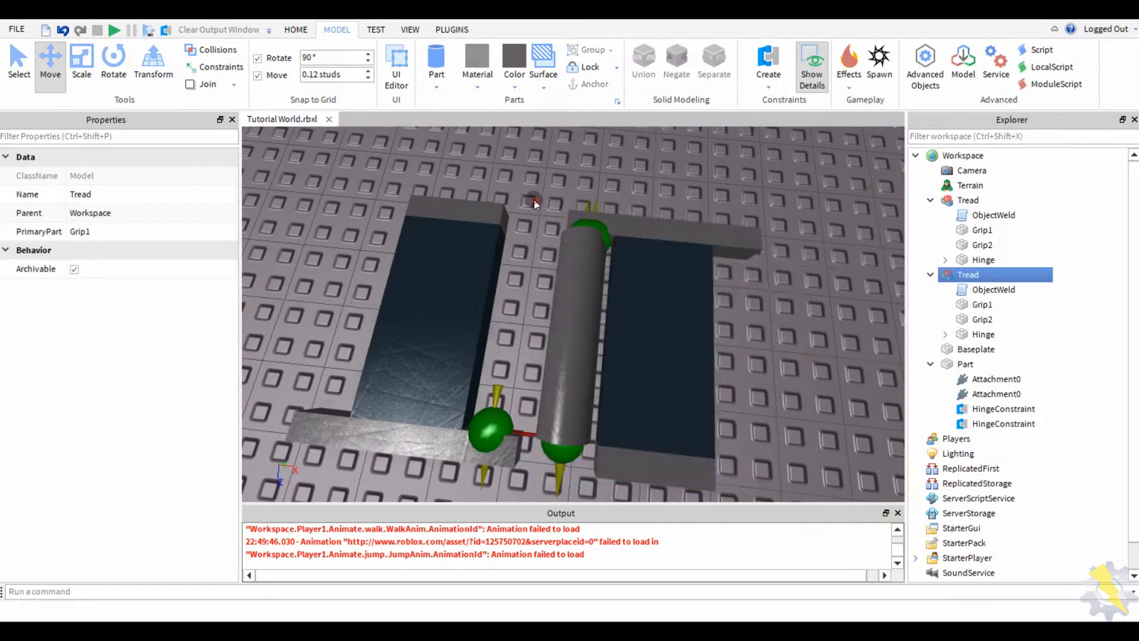
- Set the move snapping increment to 0.05 studs
click(635, 267)
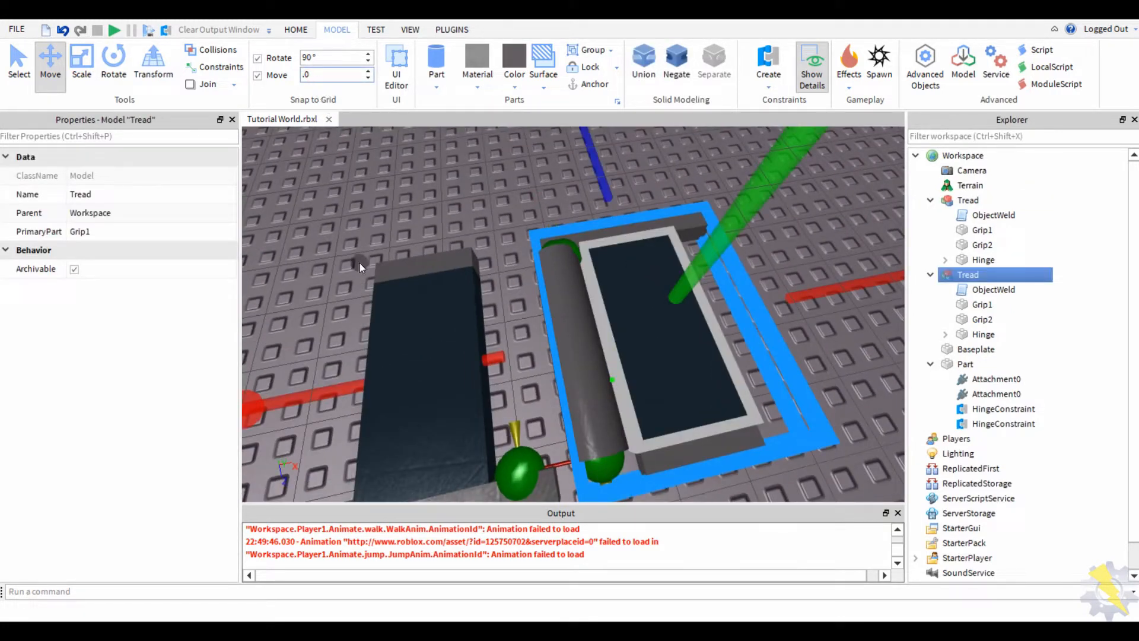
click(388, 200)
right_drag(388, 200, 418, 257)
- Slide the left Tread right until it touches the cylinder
click(418, 261)
drag(686, 239, 717, 227)
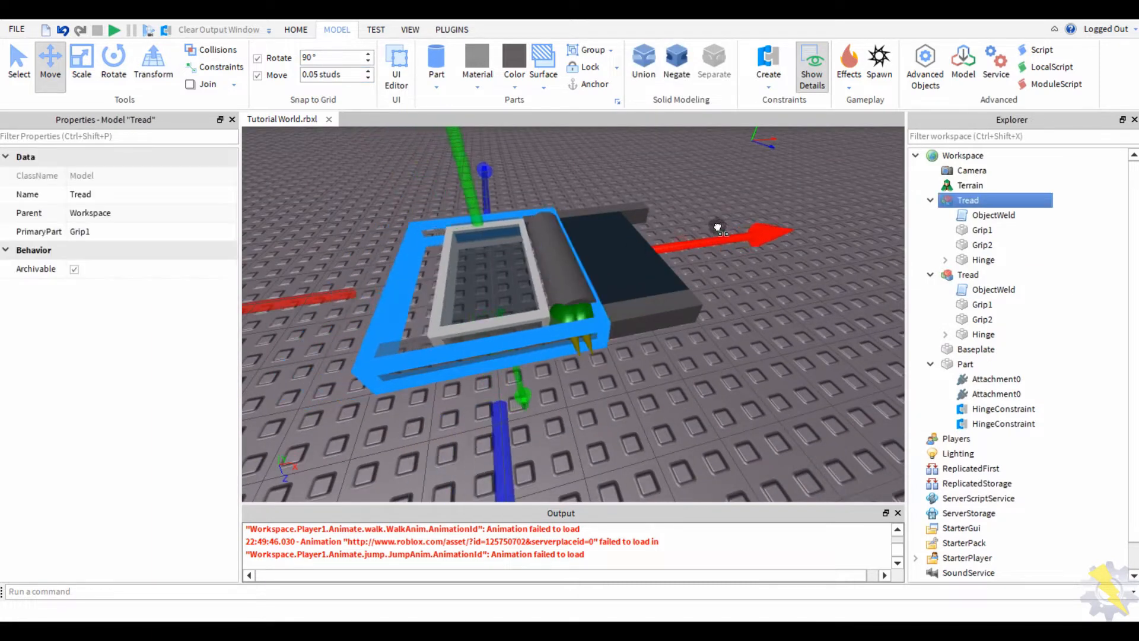
click(720, 225)
right_drag(720, 225, 501, 291)
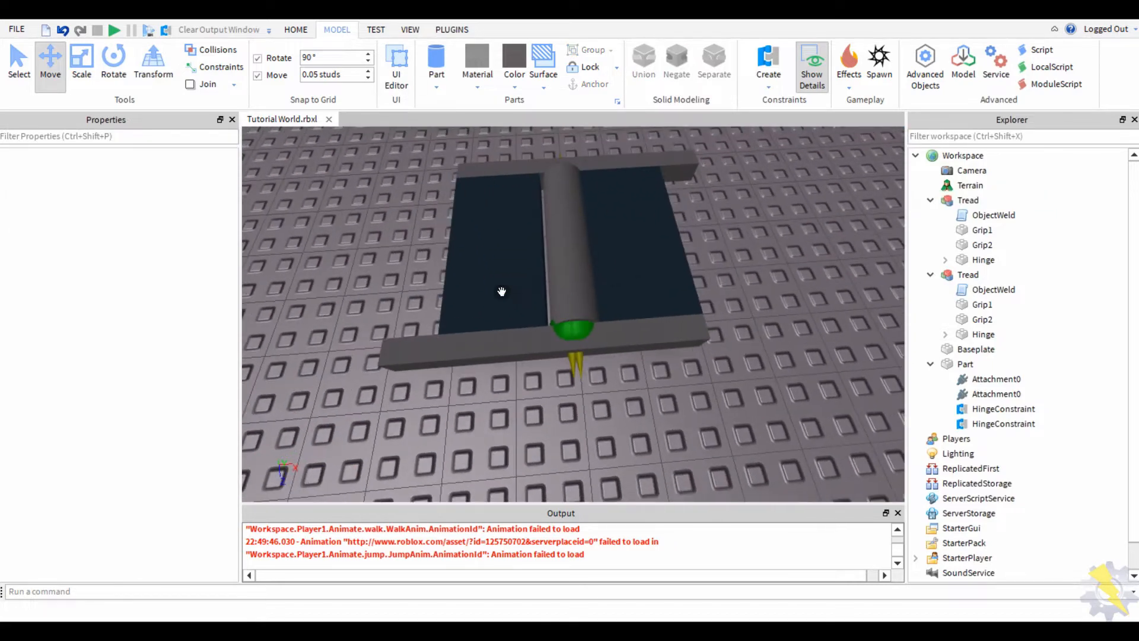
scroll(419, 297, up, 3)
right_drag(419, 297, 546, 323)
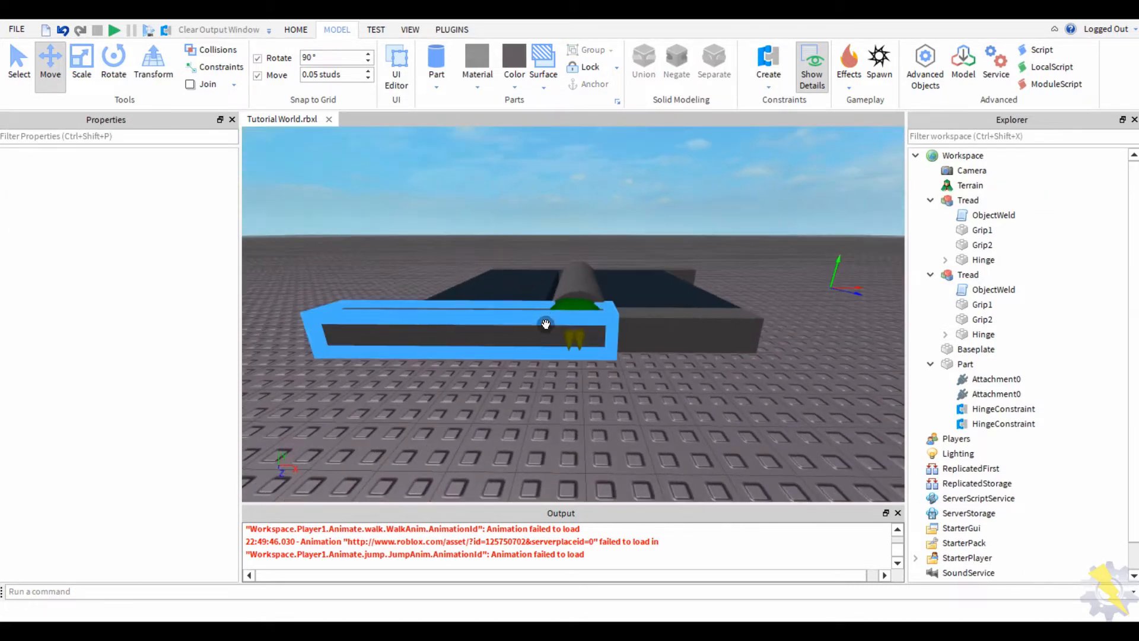
- Check the Tread and its Hinge part against the cylinder, then stop the play-test
click(508, 280)
right_drag(508, 279, 508, 300)
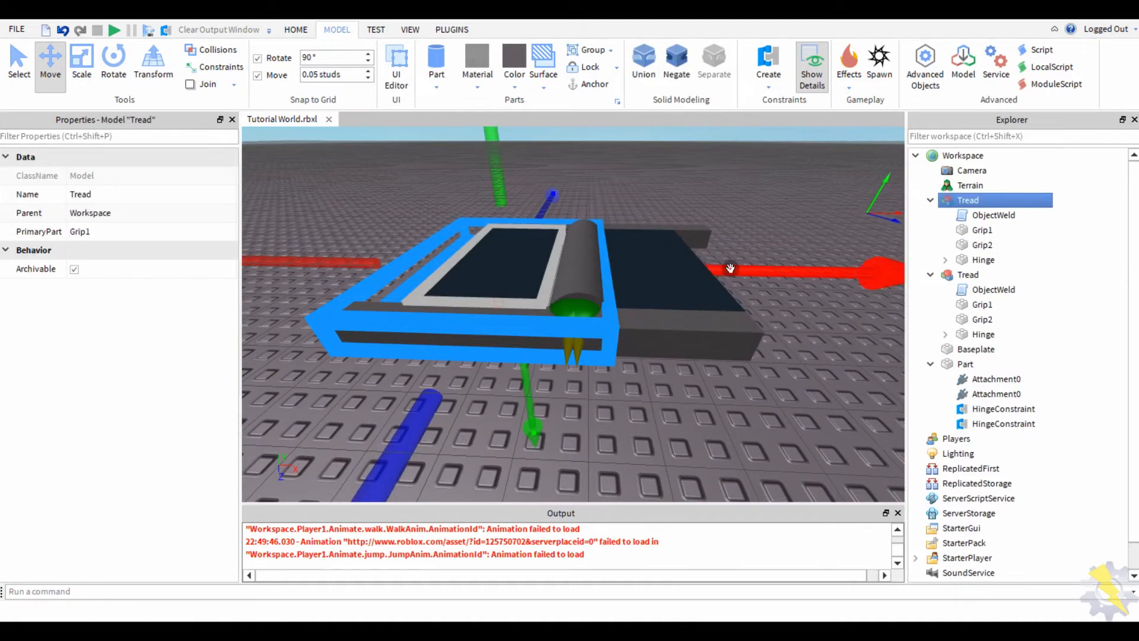
right_drag(737, 269, 485, 277)
click(724, 386)
click(587, 333)
click(643, 416)
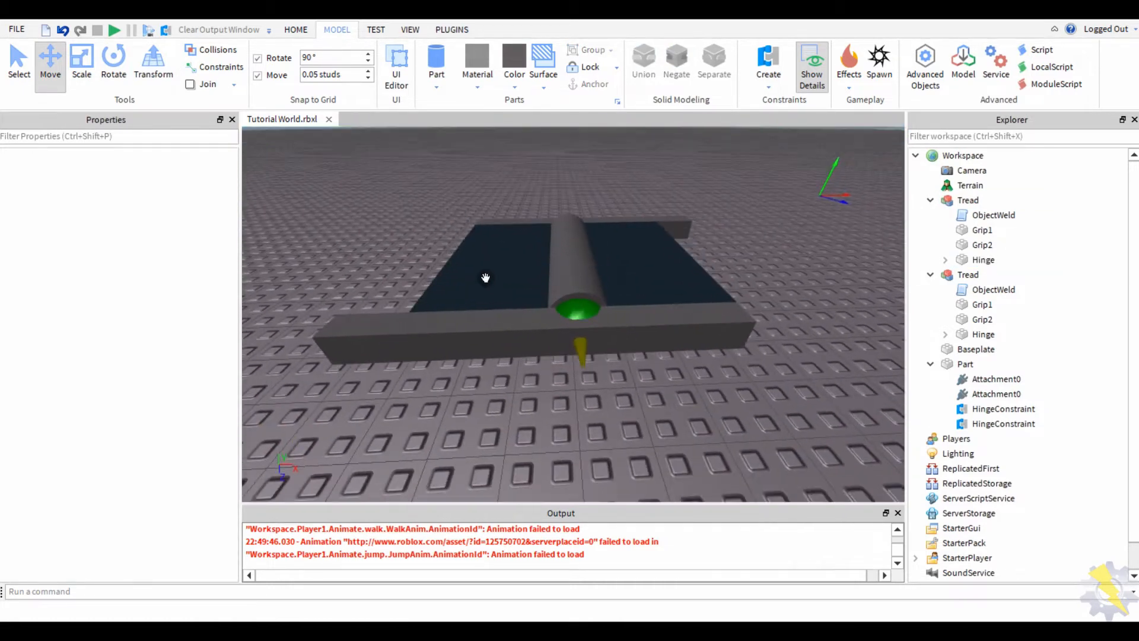
click(485, 277)
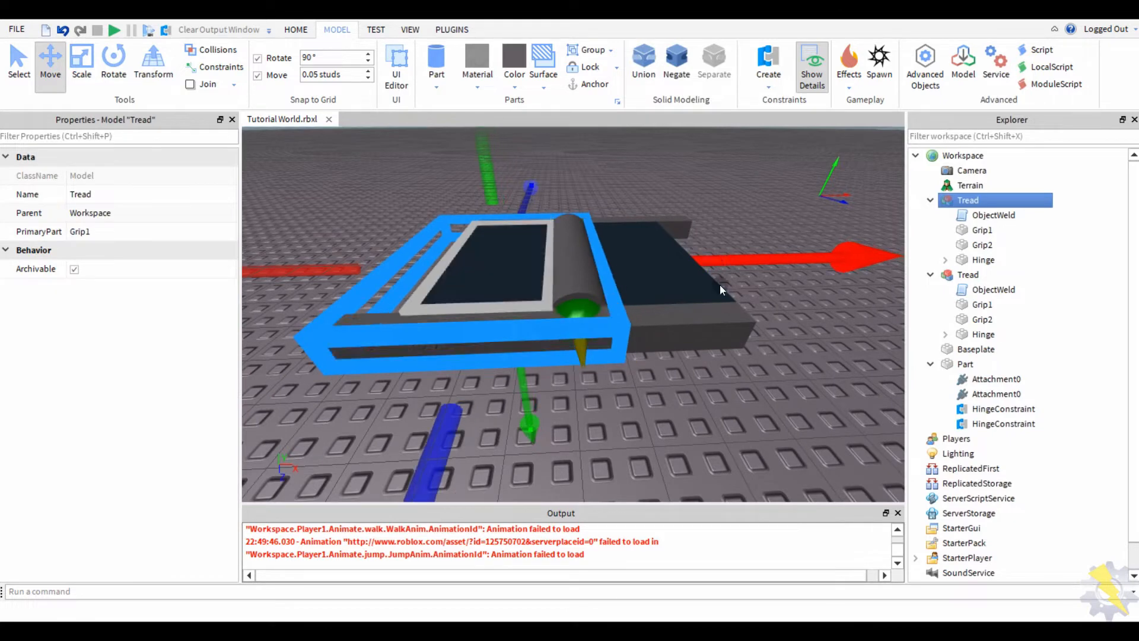
click(720, 285)
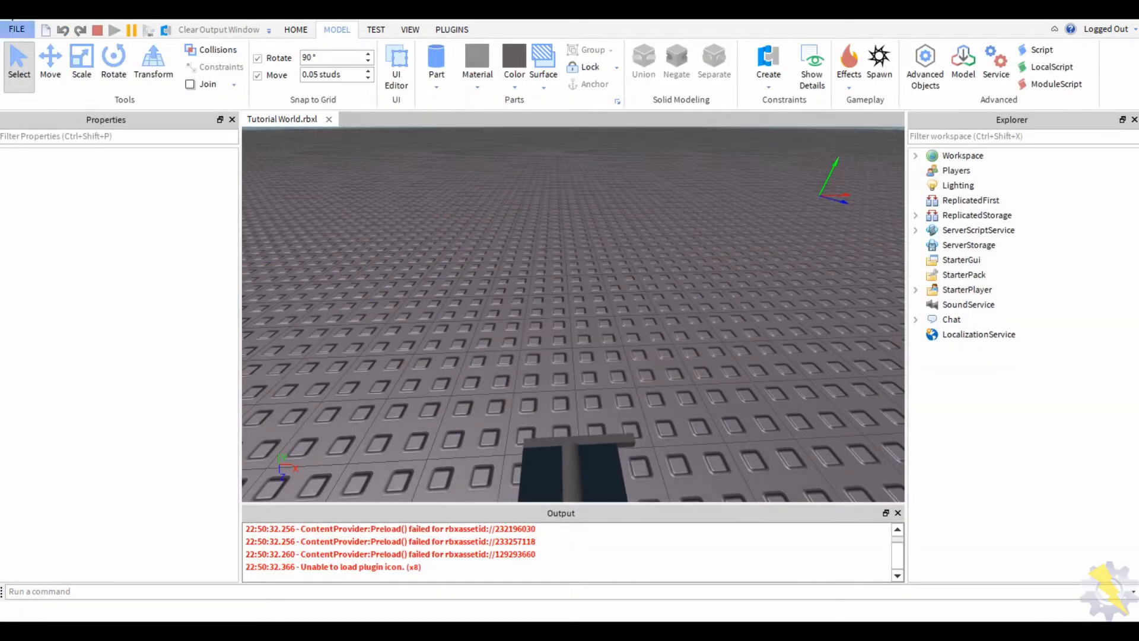
click(96, 30)
- Select the cylinder and play-test twice, watching the treads fold upward, then stop
click(573, 254)
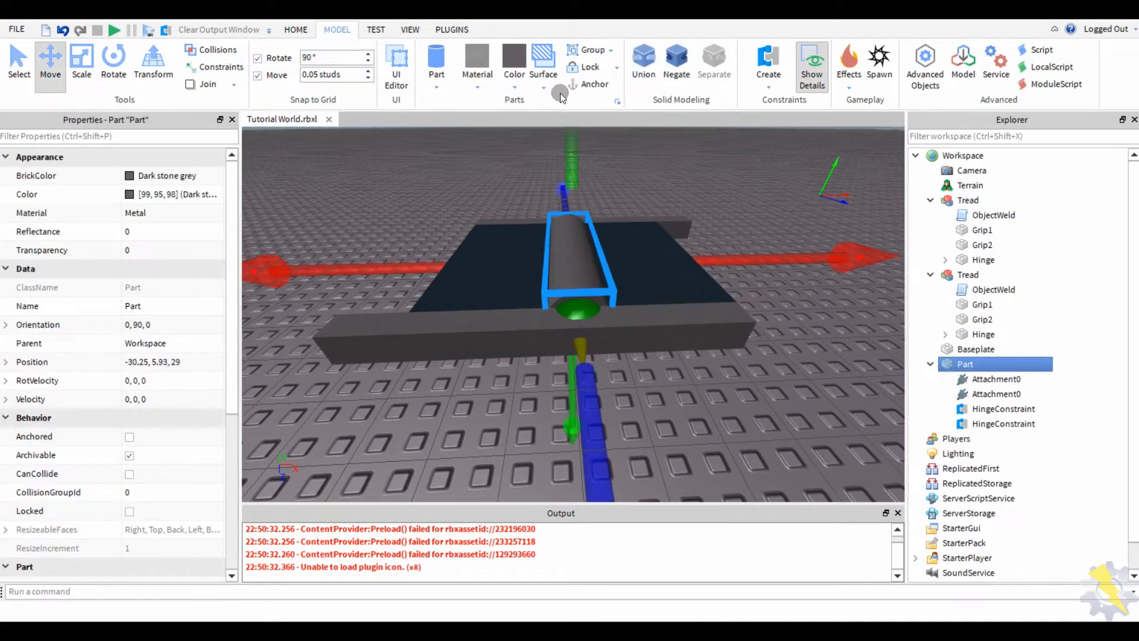
click(112, 29)
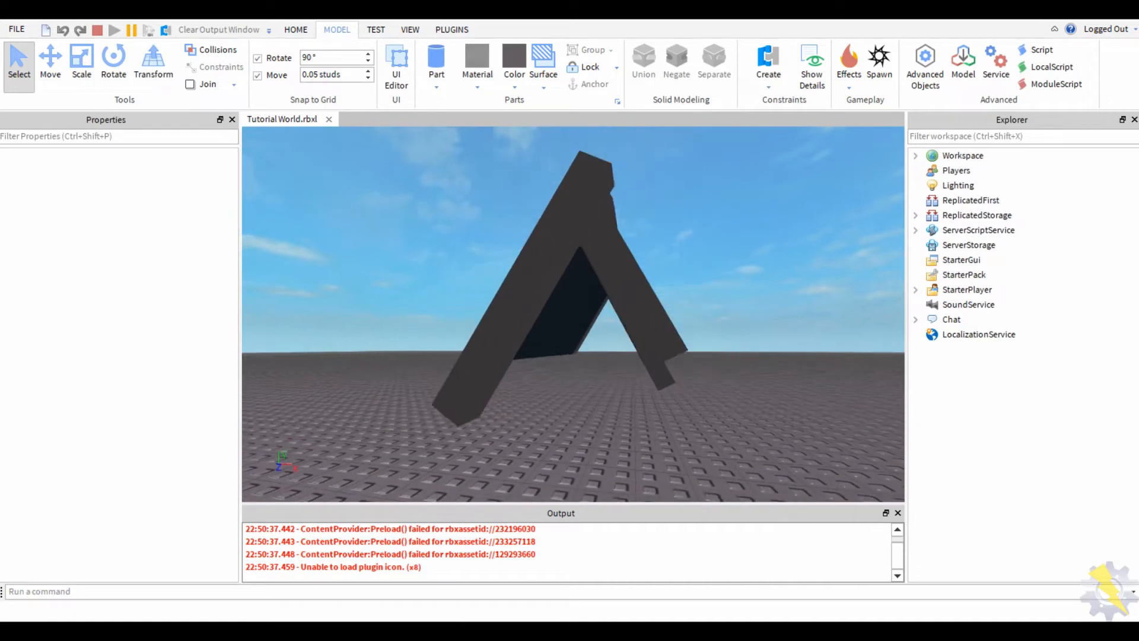
click(97, 30)
click(114, 30)
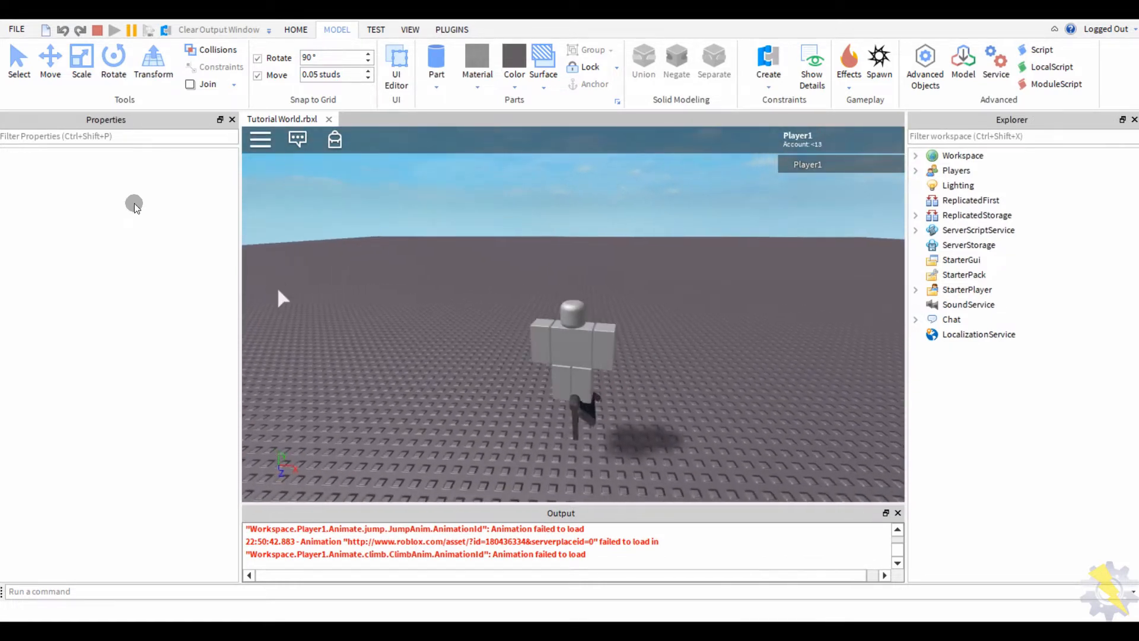
click(97, 30)
- Orbit around the tread assembly and select the centre roller cylinder
scroll(465, 386, up, 5)
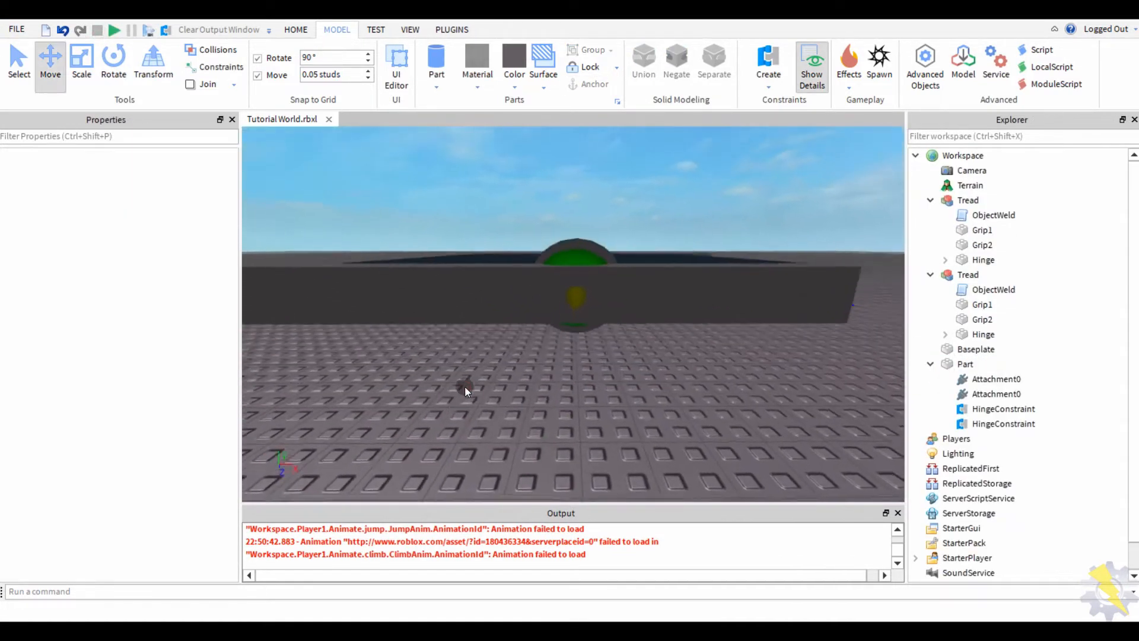
scroll(464, 386, down, 5)
right_drag(464, 386, 464, 386)
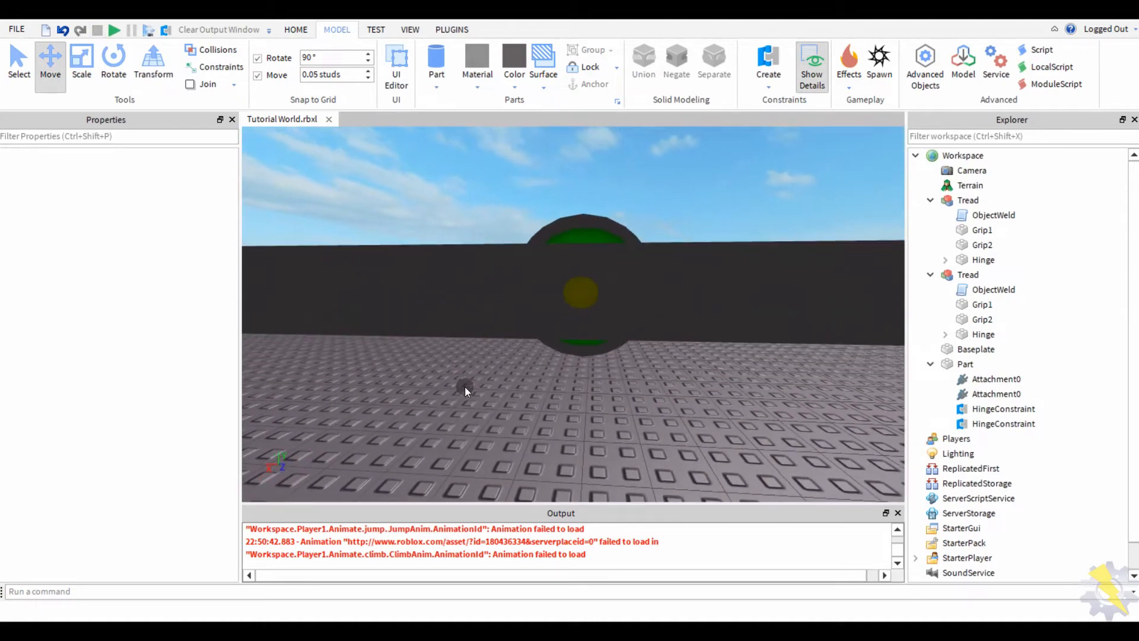
scroll(599, 297, up, 3)
right_drag(600, 298, 585, 213)
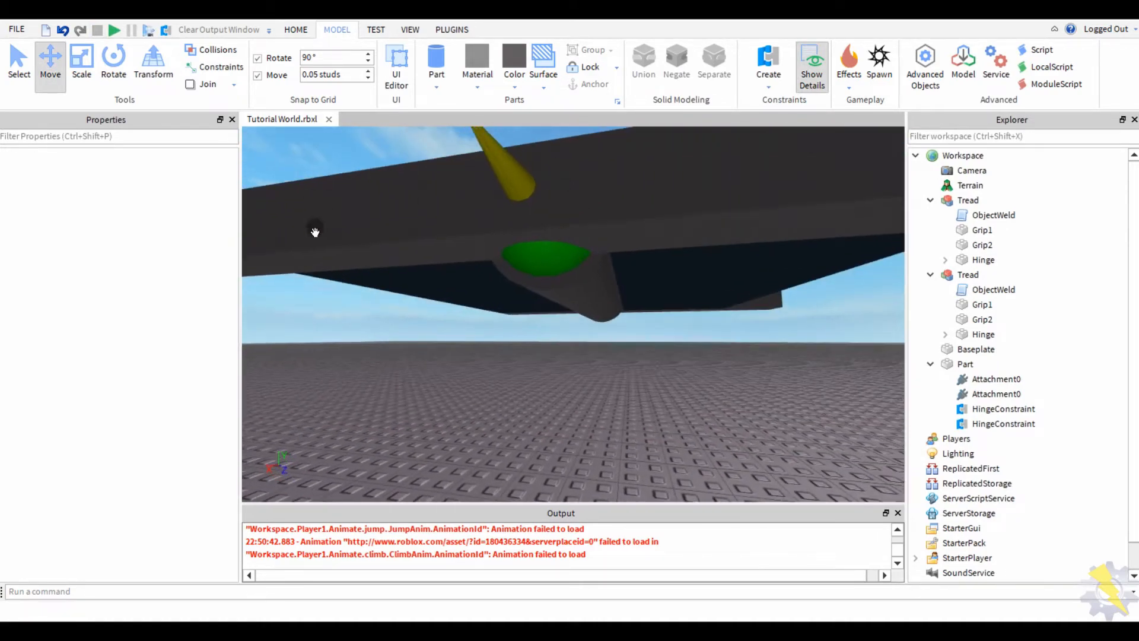
right_drag(313, 233, 478, 315)
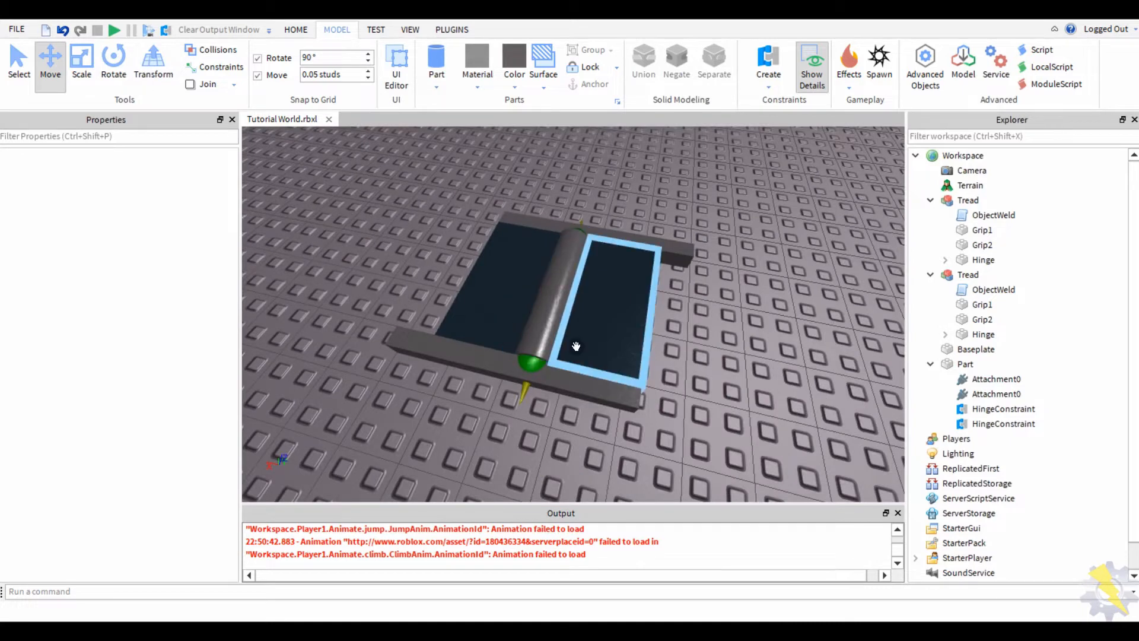
right_drag(517, 429, 457, 245)
click(600, 340)
click(467, 256)
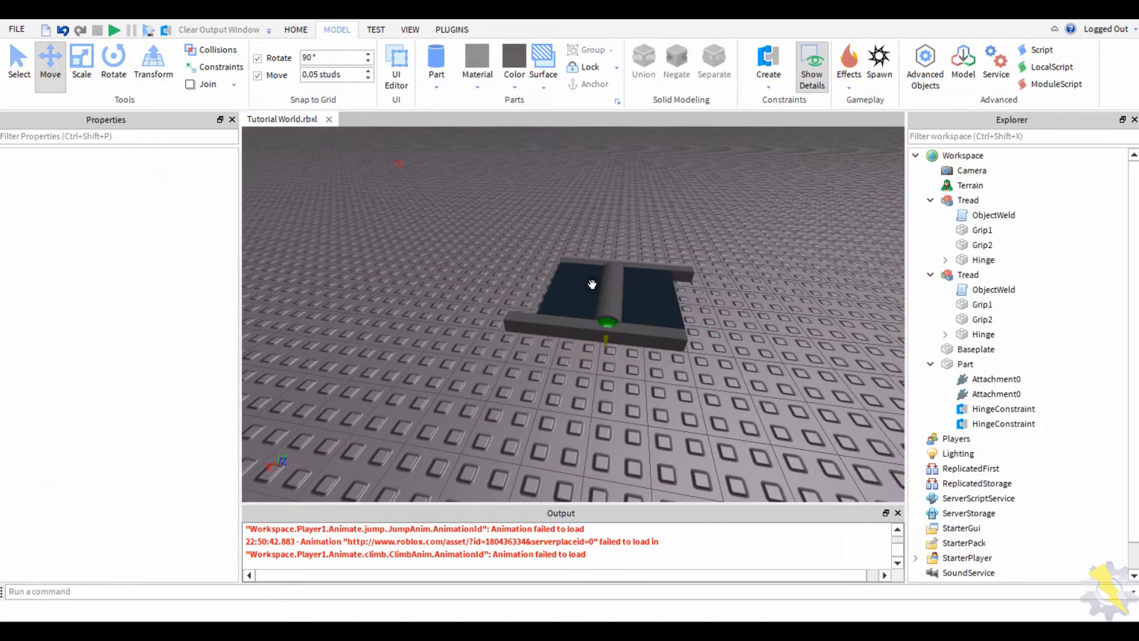
click(609, 291)
click(495, 257)
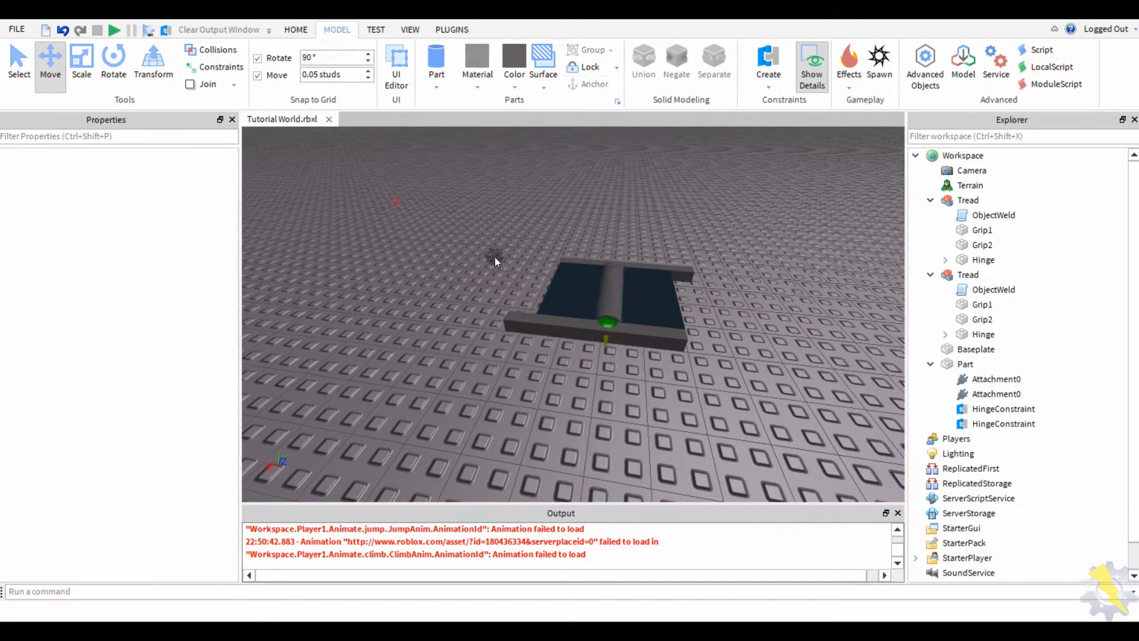
click(605, 290)
- Duplicate the roller with Ctrl+D and delete the copy's Attachments and HingeConstraints
key(ctrl+d)
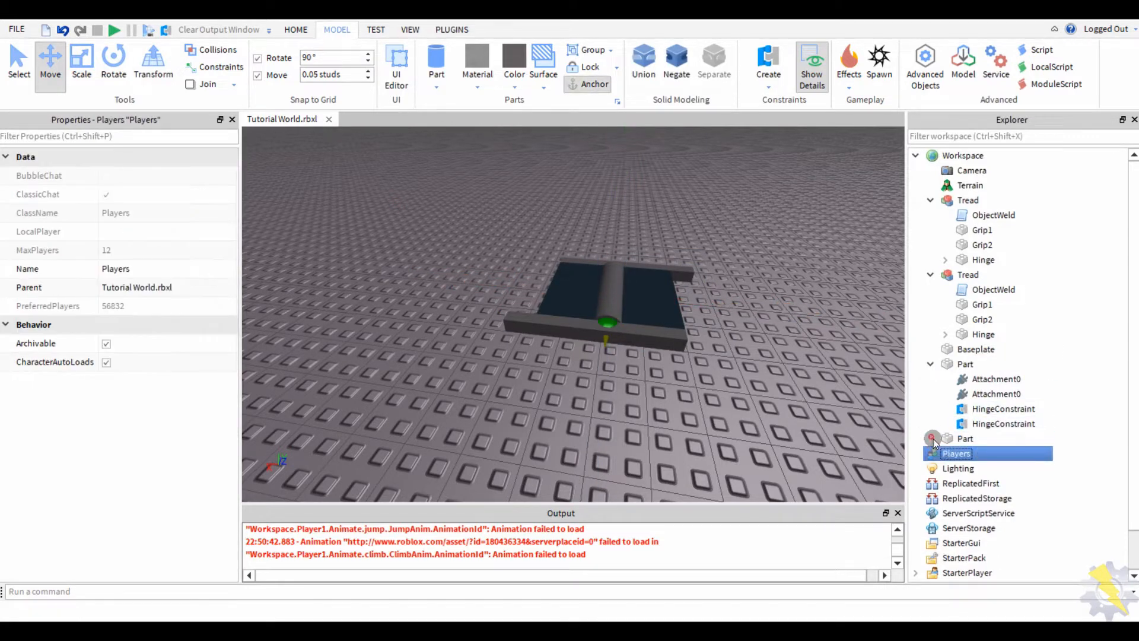
click(930, 438)
click(1002, 439)
shift+click(990, 394)
key(Delete)
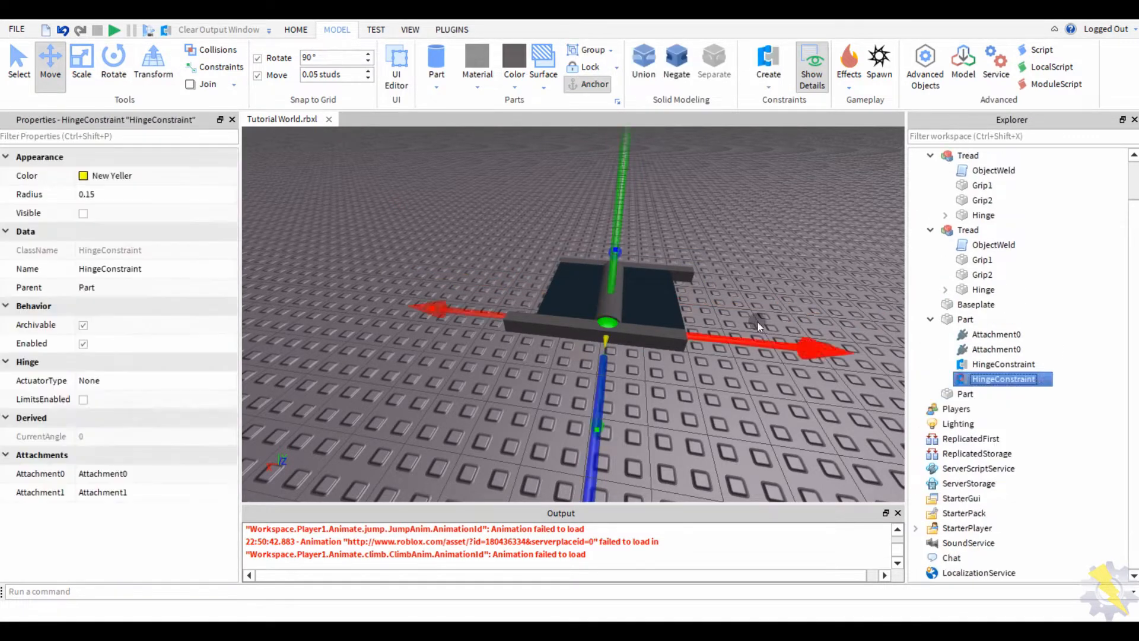
click(973, 393)
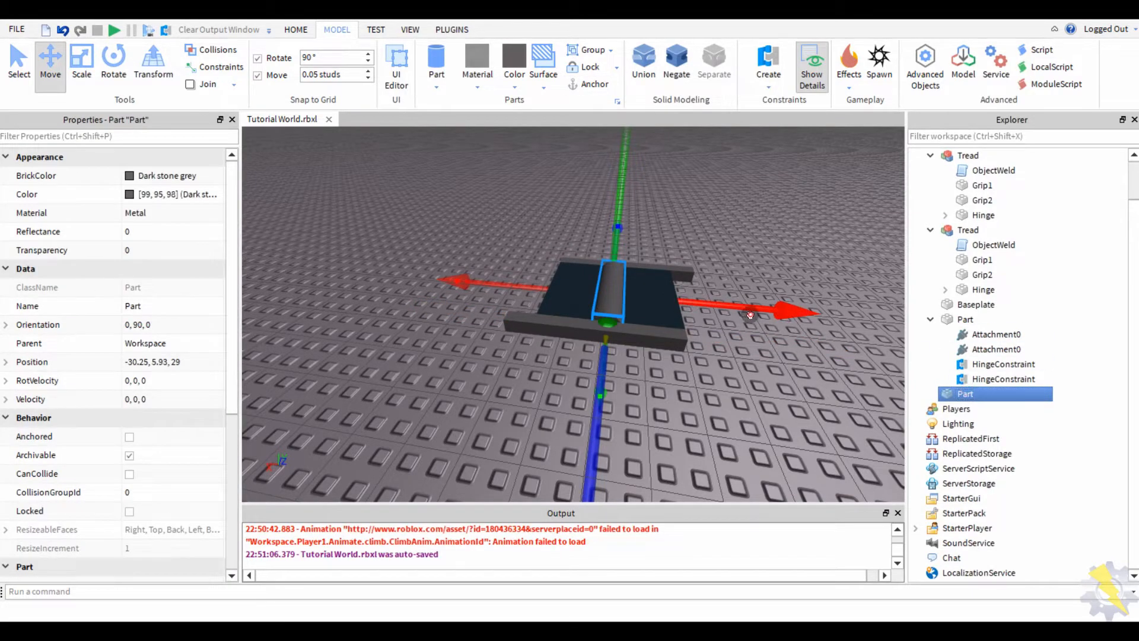
scroll(447, 337, up, 8)
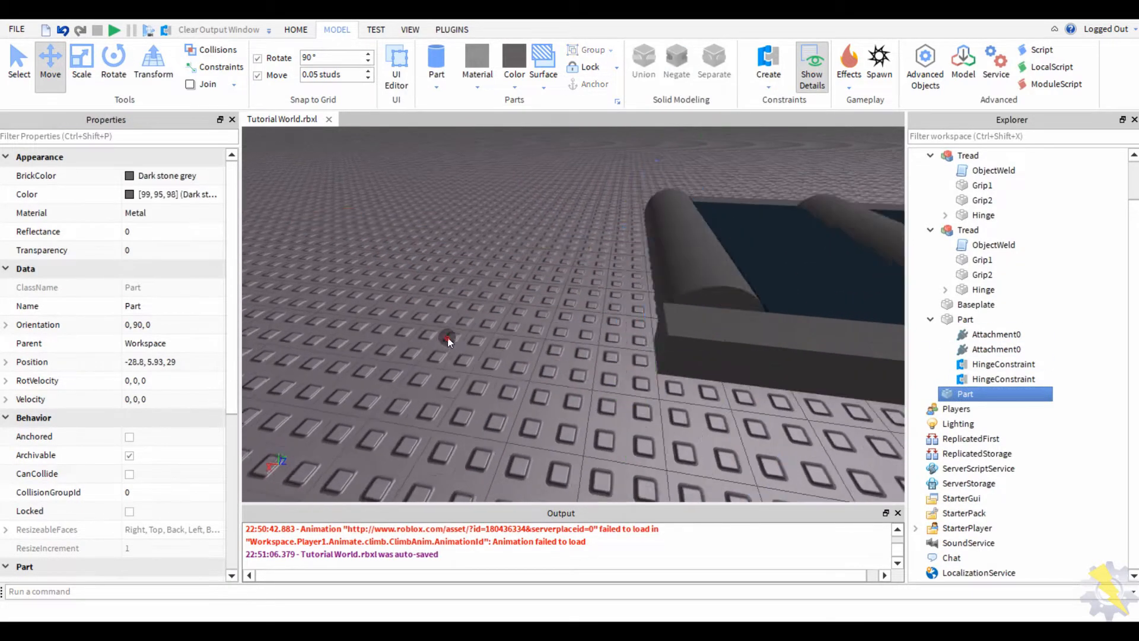
click(447, 337)
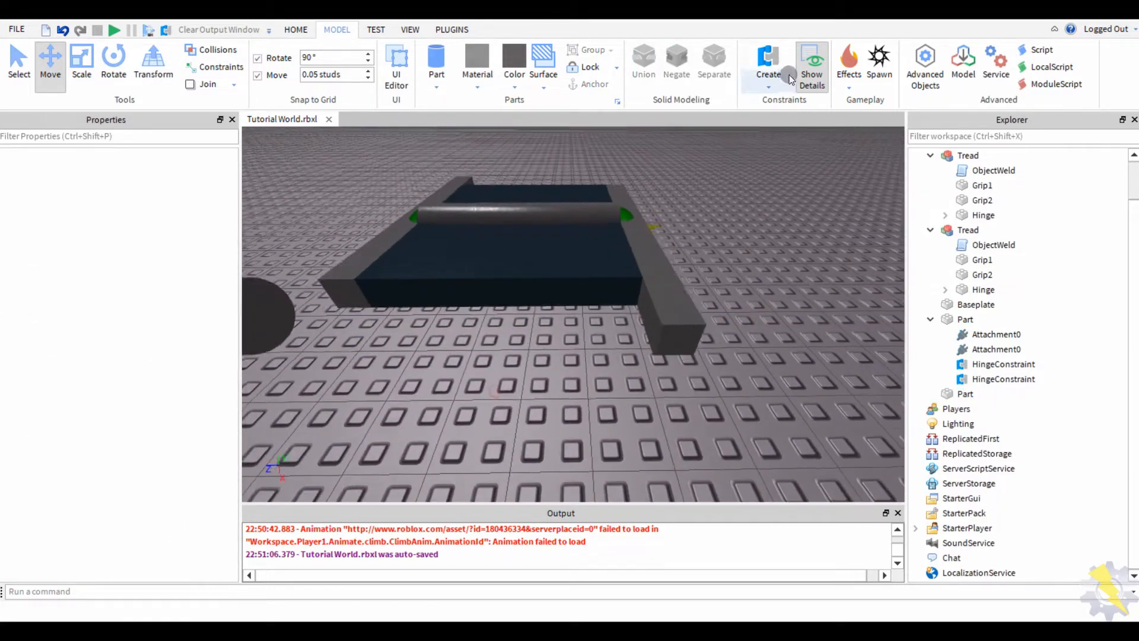
- Join the new roller to the tread's hinge point with a HingeConstraint
click(789, 76)
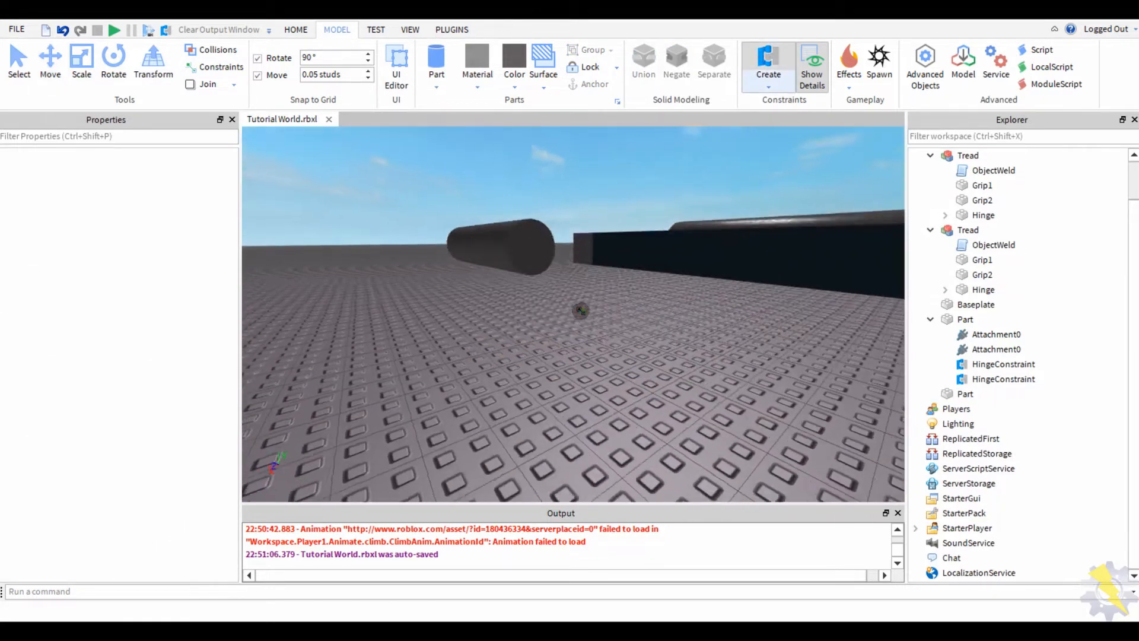
click(522, 350)
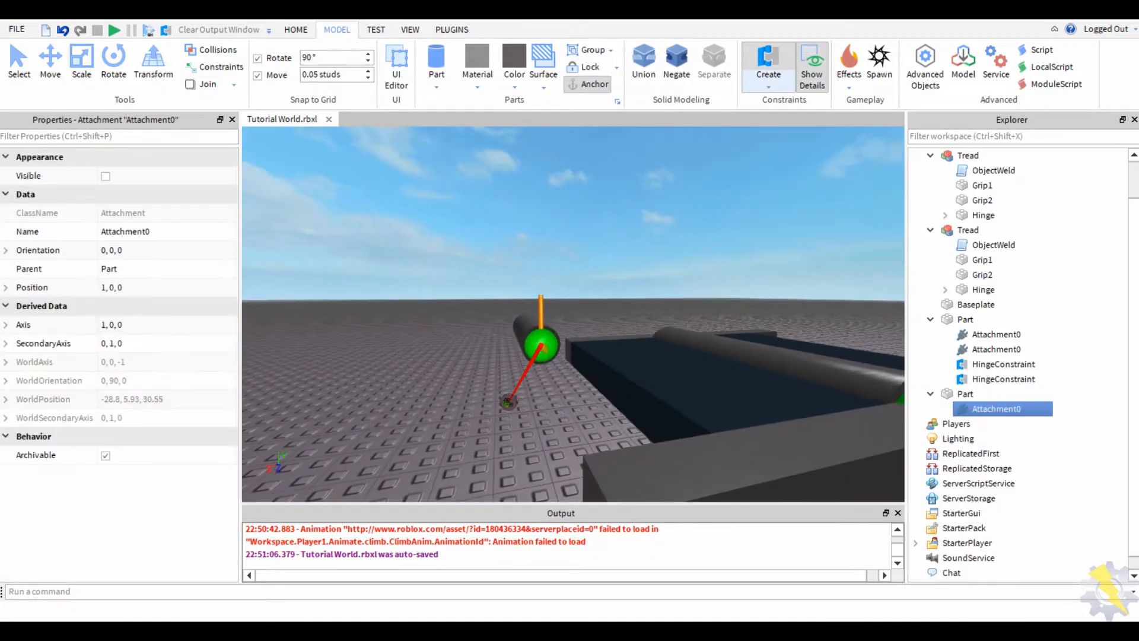
right_drag(522, 350, 380, 362)
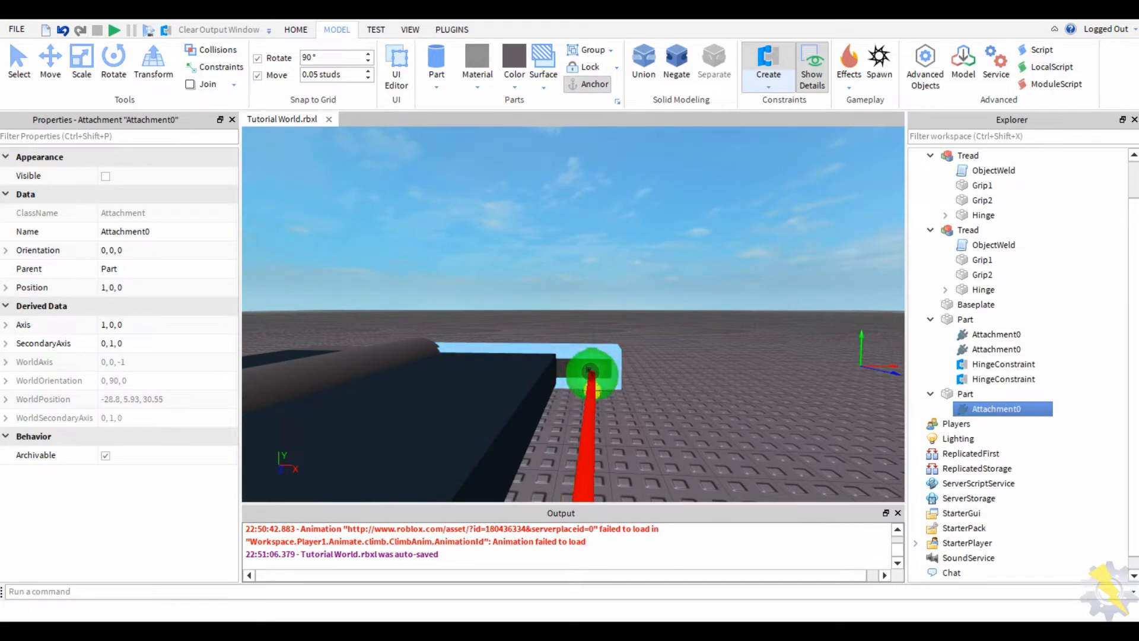
click(588, 369)
- Slide the new roller into the tread's end at Z 29.05, then select both rollers
right_drag(560, 290, 552, 245)
click(552, 245)
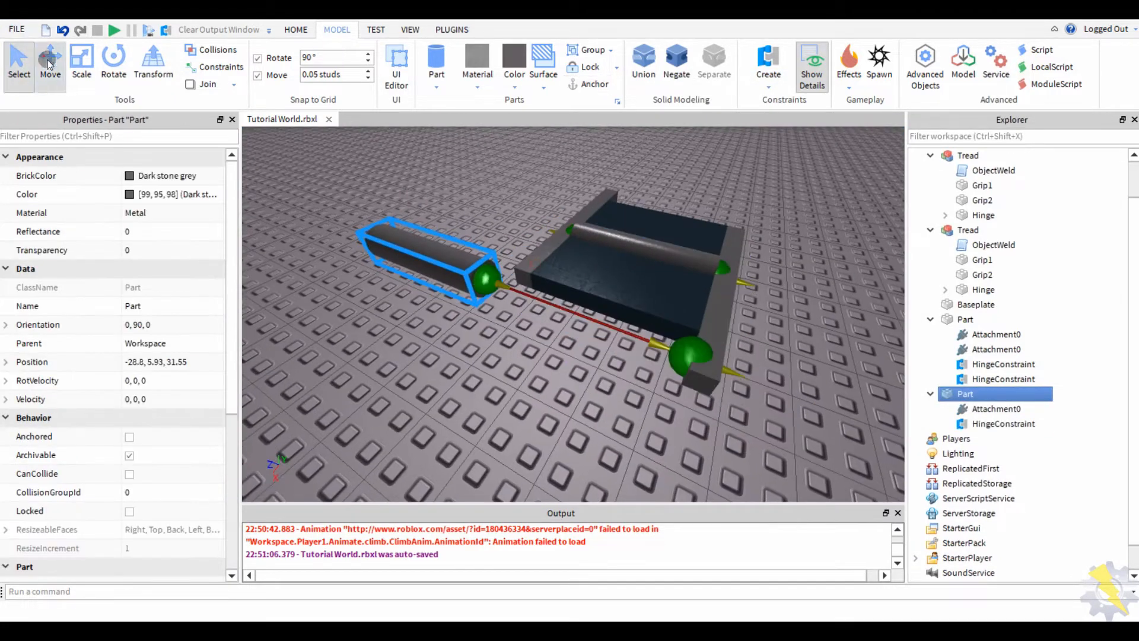
drag(296, 210, 362, 276)
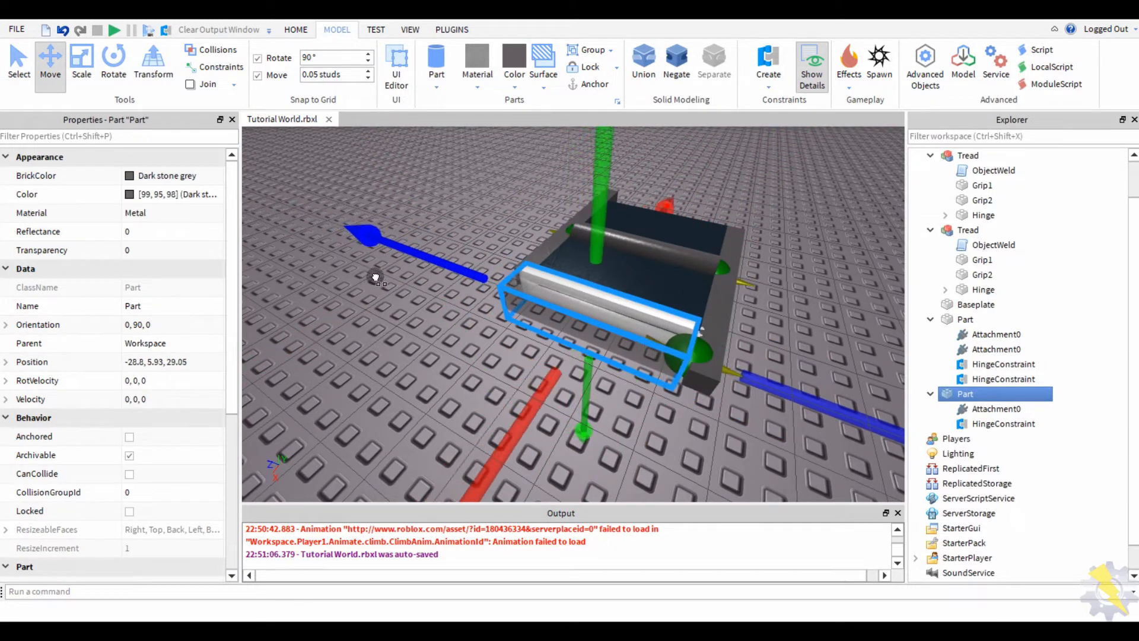
click(384, 372)
right_drag(385, 371, 385, 372)
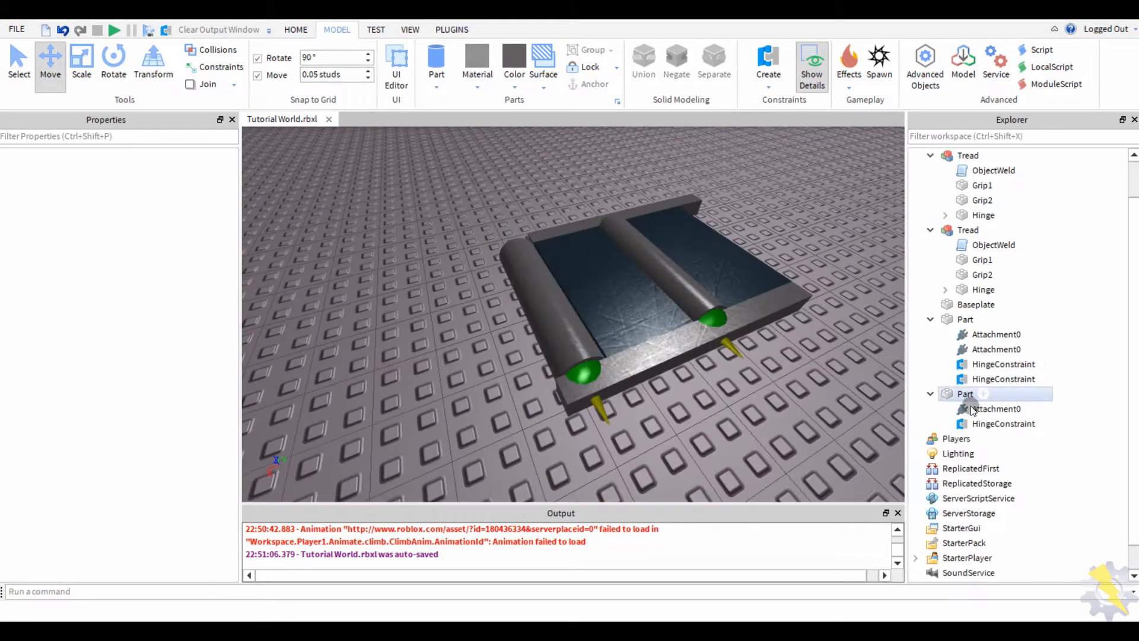
ctrl+click(963, 319)
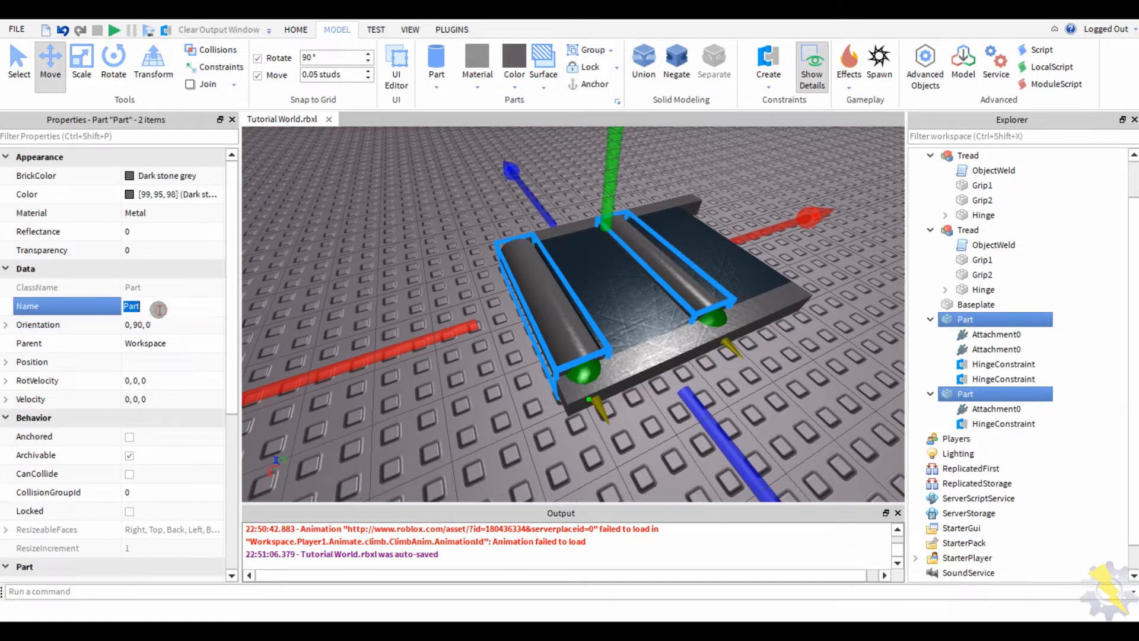
- Box-select both treads and rollers and set move snapping to 0.12 studs
click(341, 277)
scroll(337, 237, down, 5)
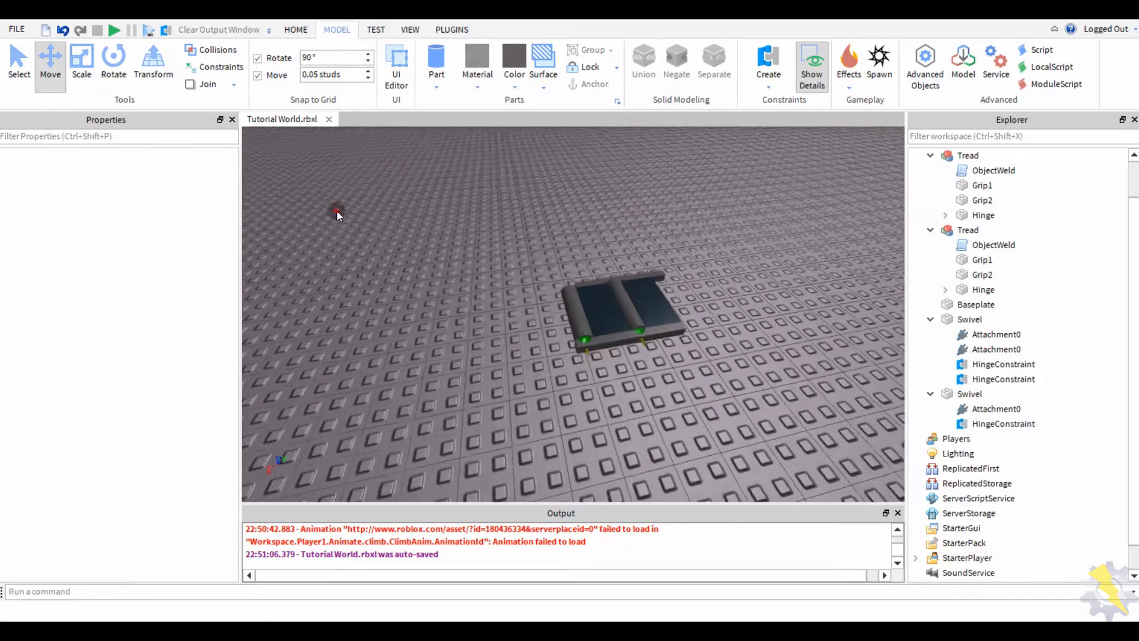
drag(337, 211, 694, 367)
right_drag(362, 333, 306, 131)
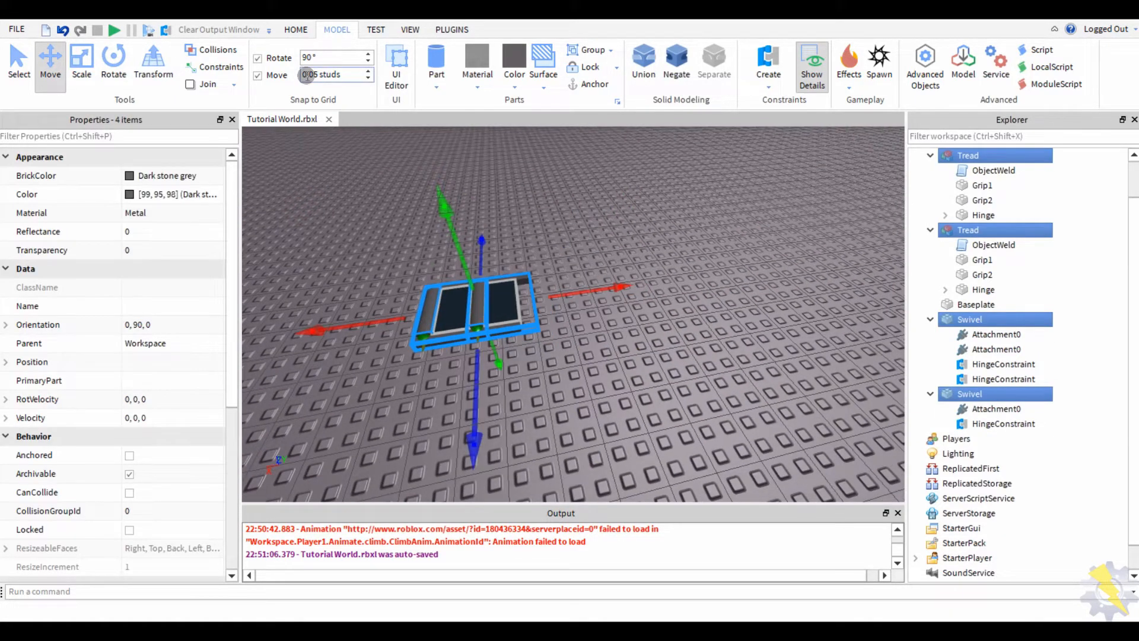
text(.12)
key(Return)
- Duplicate the tread-and-roller section and move the copy off to the right
scroll(336, 241, up, 5)
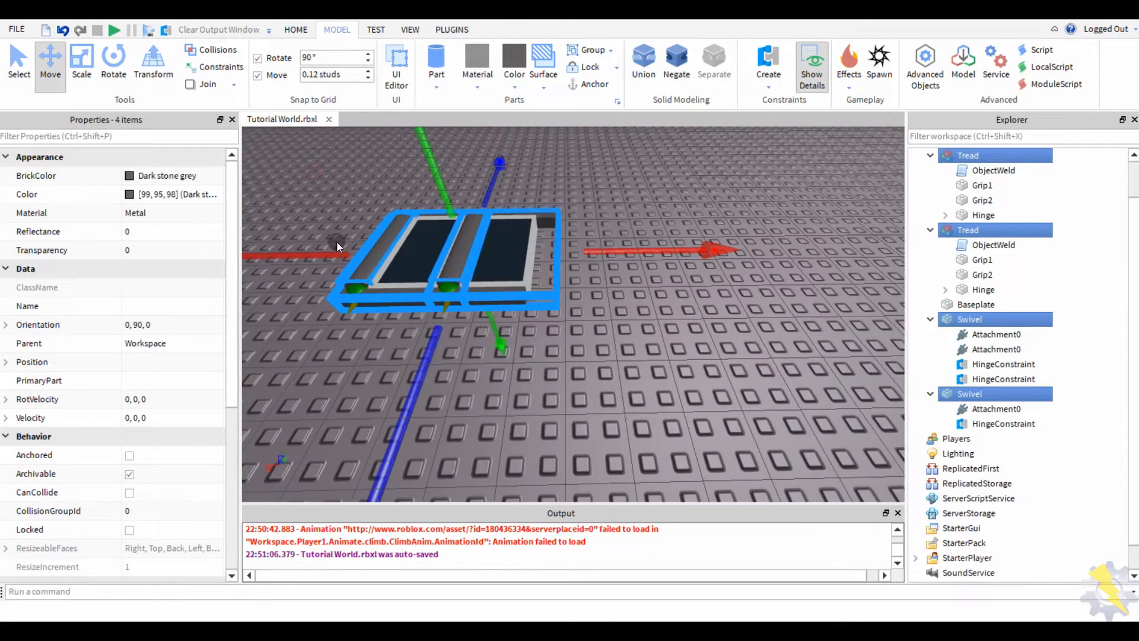
key(ctrl+d)
drag(313, 255, 526, 275)
click(487, 351)
right_drag(486, 351, 451, 297)
scroll(487, 351, up, 3)
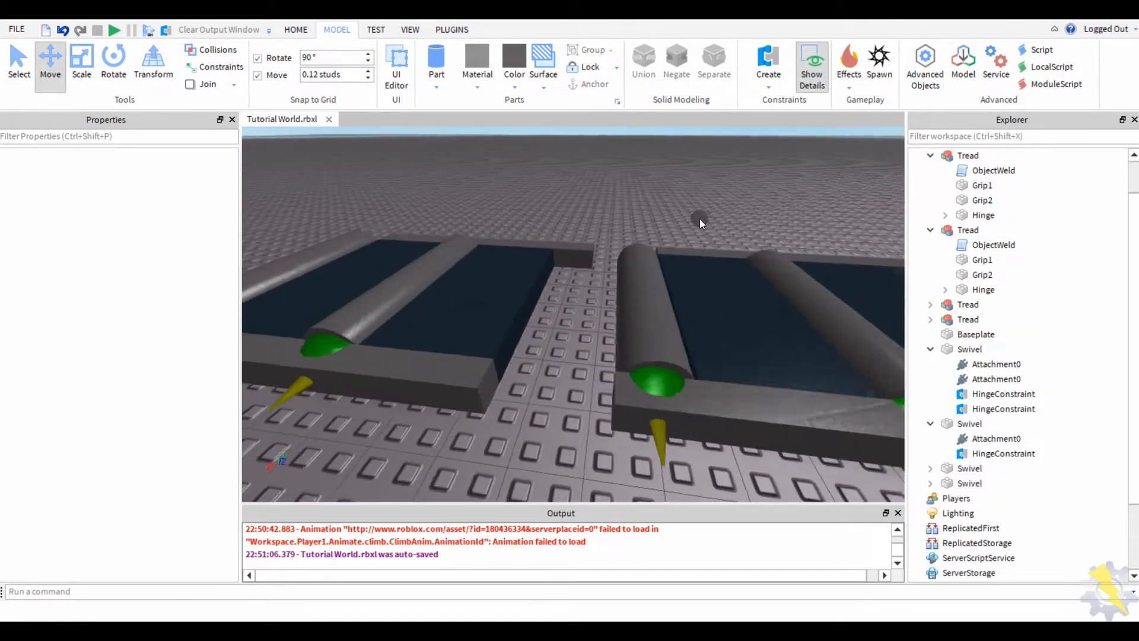
scroll(700, 218, down, 5)
drag(775, 236, 578, 380)
click(562, 243)
right_drag(562, 243, 497, 261)
scroll(560, 229, up, 4)
- Hinge the copied Swivel to the original section's roller
click(753, 74)
scroll(496, 280, up, 2)
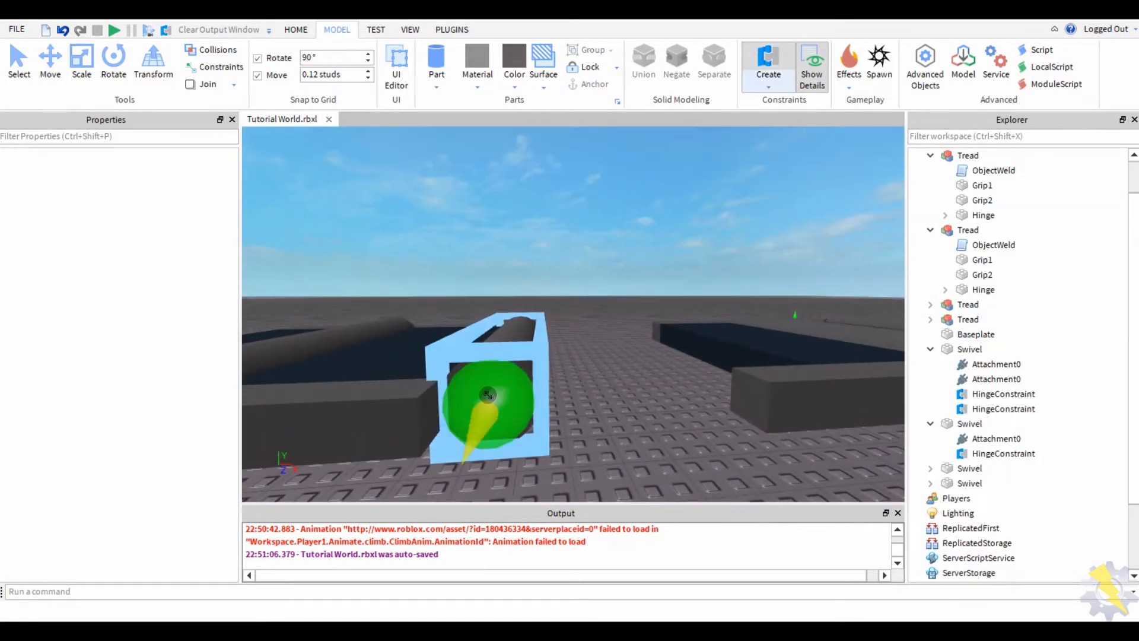
click(480, 403)
right_drag(480, 403, 575, 356)
key(a)
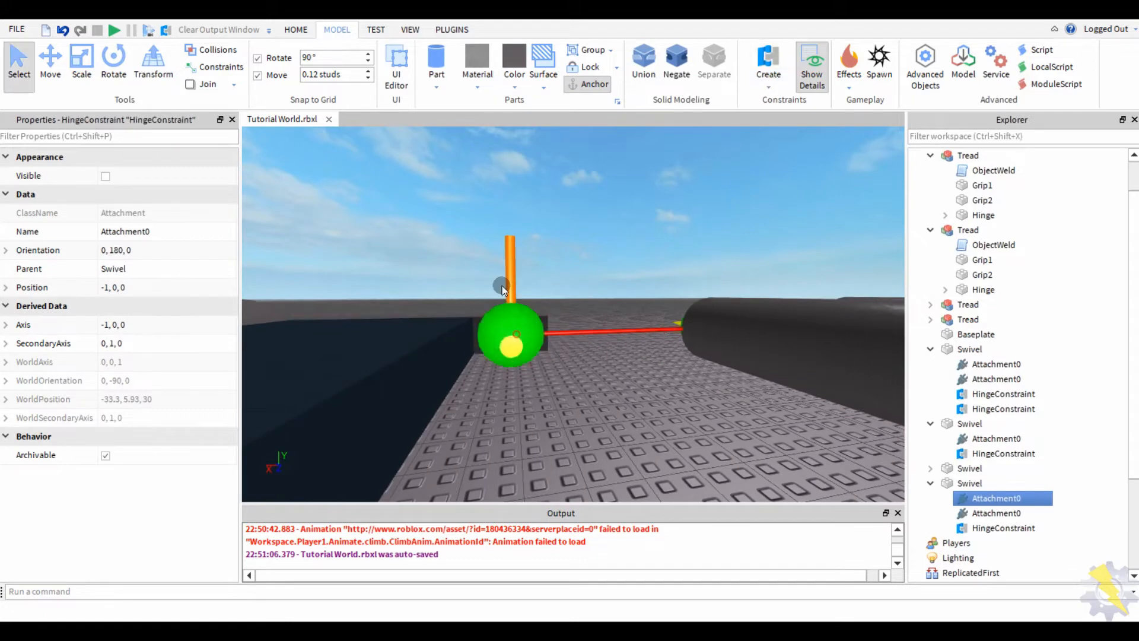
click(501, 286)
scroll(503, 259, down, 5)
- Slide the copied treads and Swivels left to butt against the original section
drag(789, 261, 563, 423)
scroll(566, 398, up, 2)
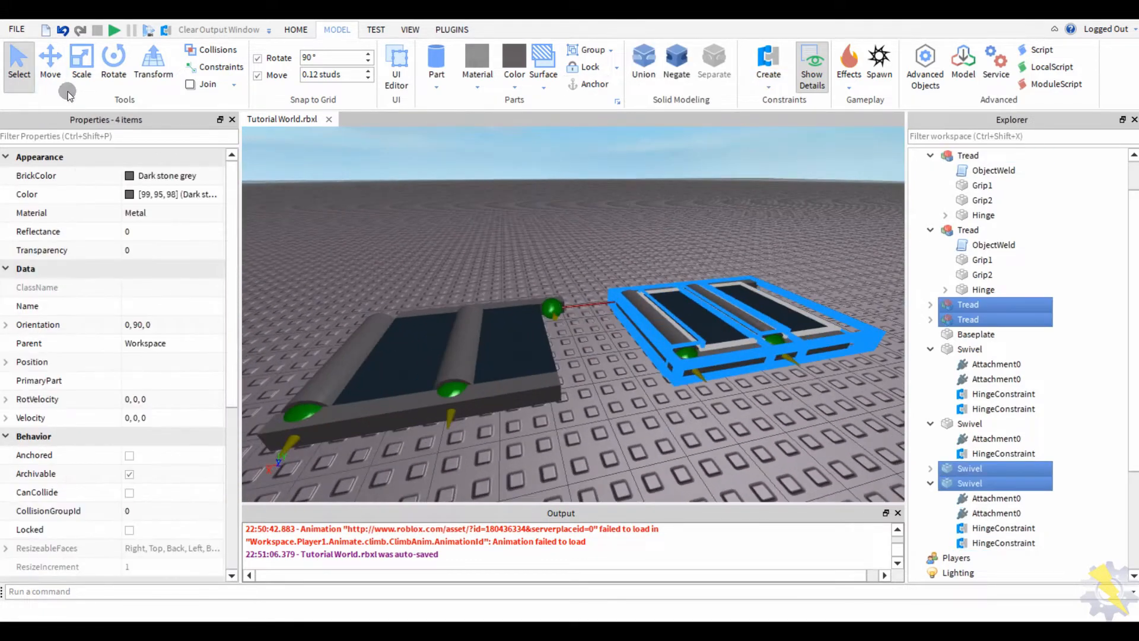
drag(582, 339, 548, 341)
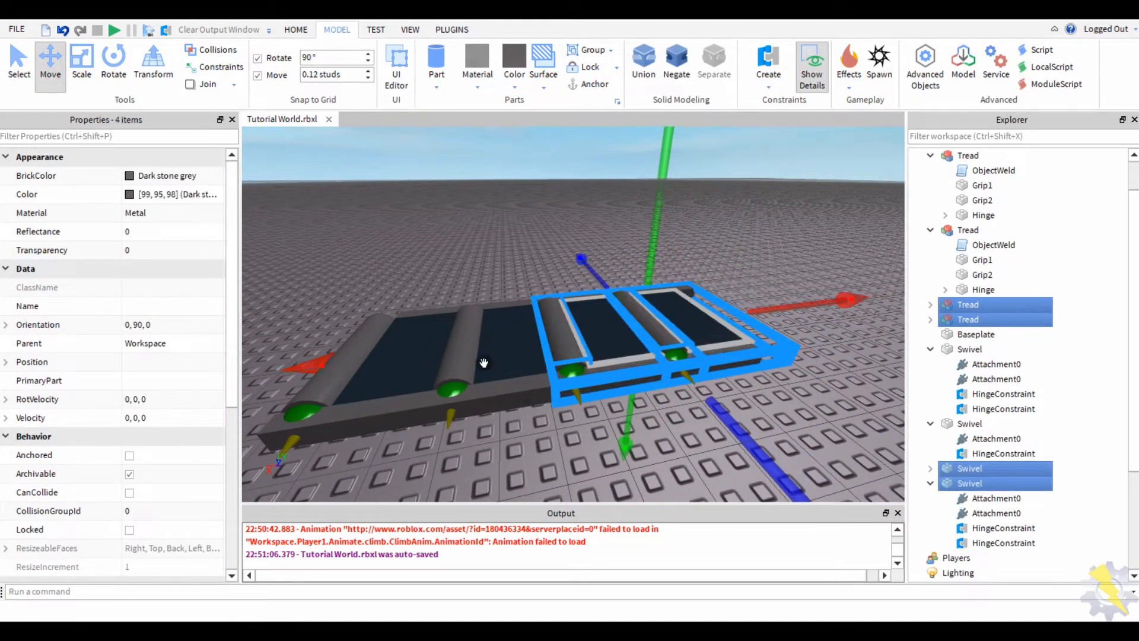
click(487, 278)
right_drag(486, 279, 443, 247)
scroll(443, 247, up, 3)
scroll(524, 250, down, 2)
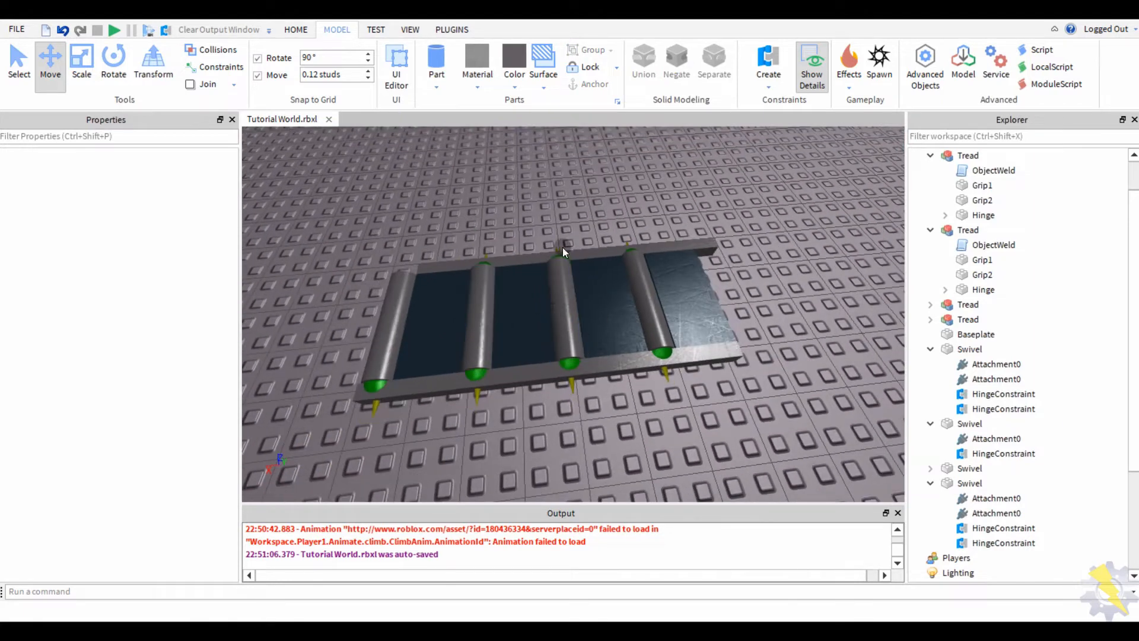
right_drag(576, 218, 534, 237)
- Try box-selecting the tread and swivel rows, then lower the view to horizon level
click(483, 326)
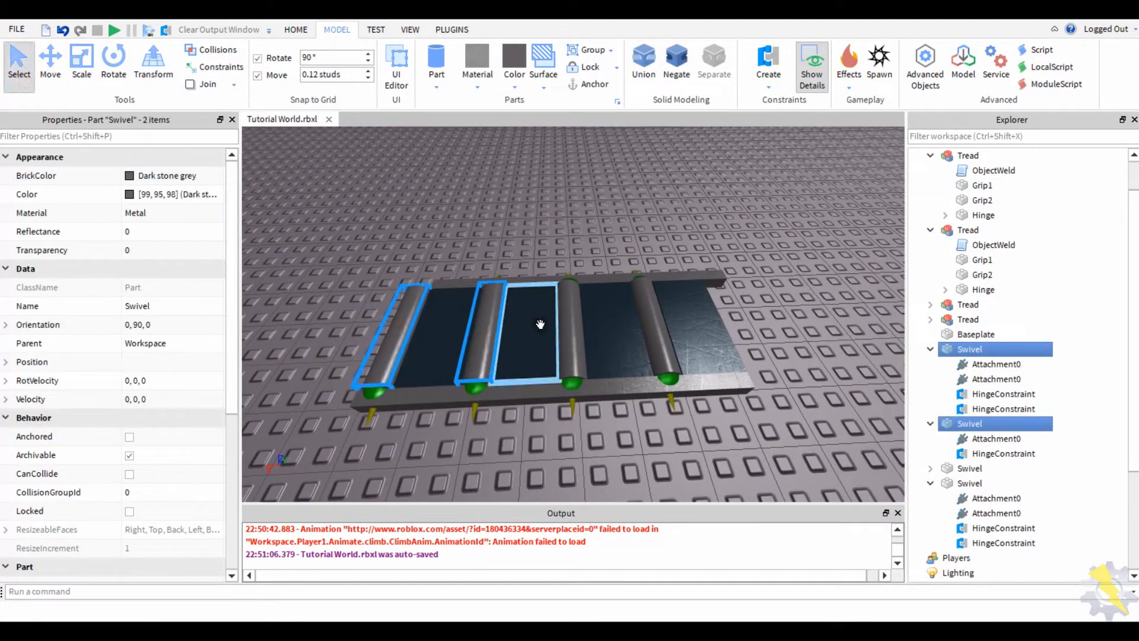
click(748, 224)
scroll(749, 224, down, 6)
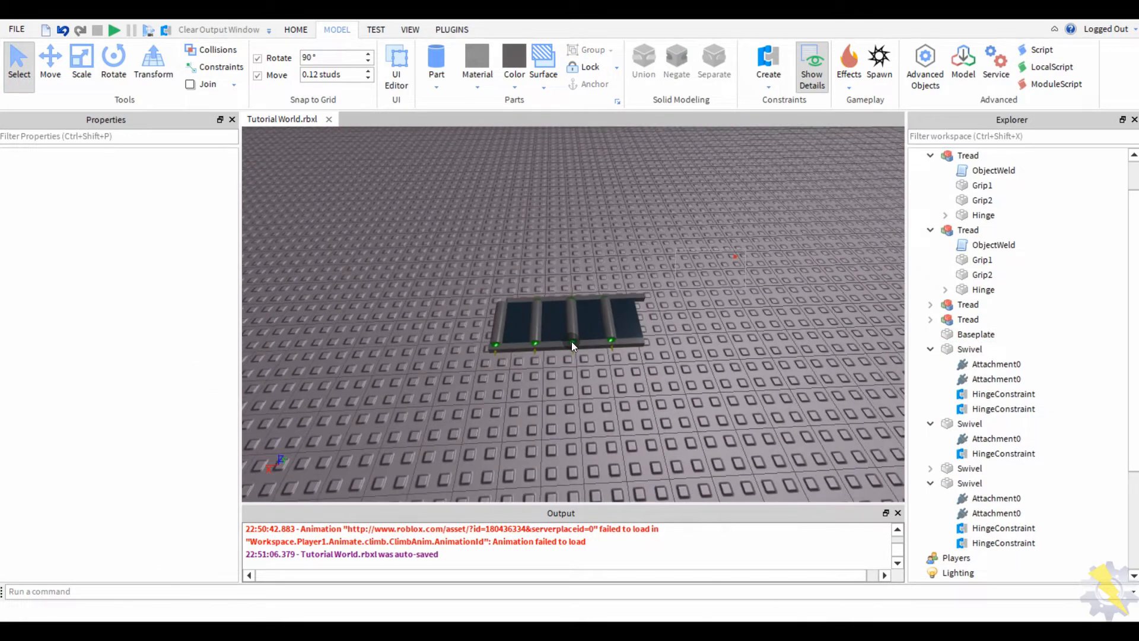
drag(670, 362, 426, 319)
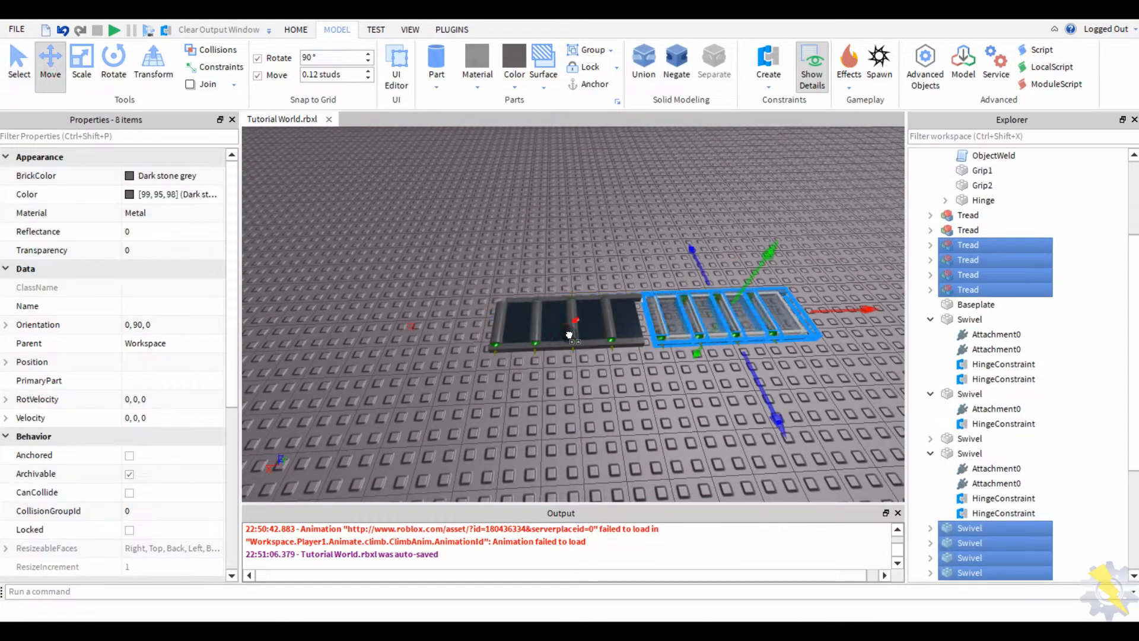
click(490, 213)
scroll(490, 214, up, 3)
drag(802, 219, 598, 380)
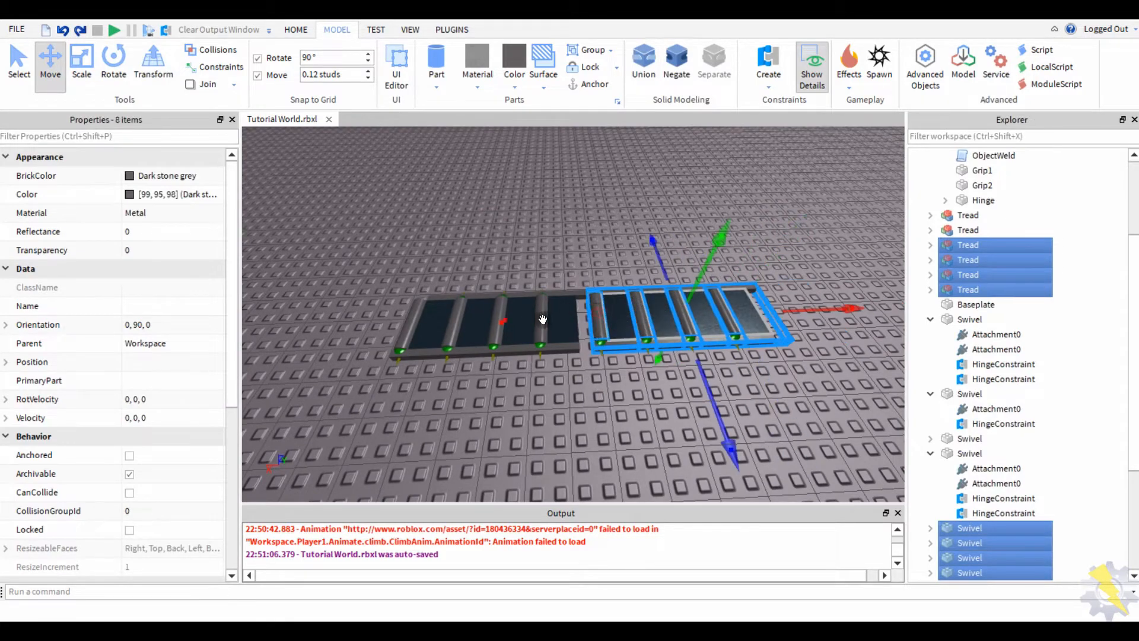
click(581, 236)
scroll(582, 236, up, 5)
right_drag(581, 236, 584, 349)
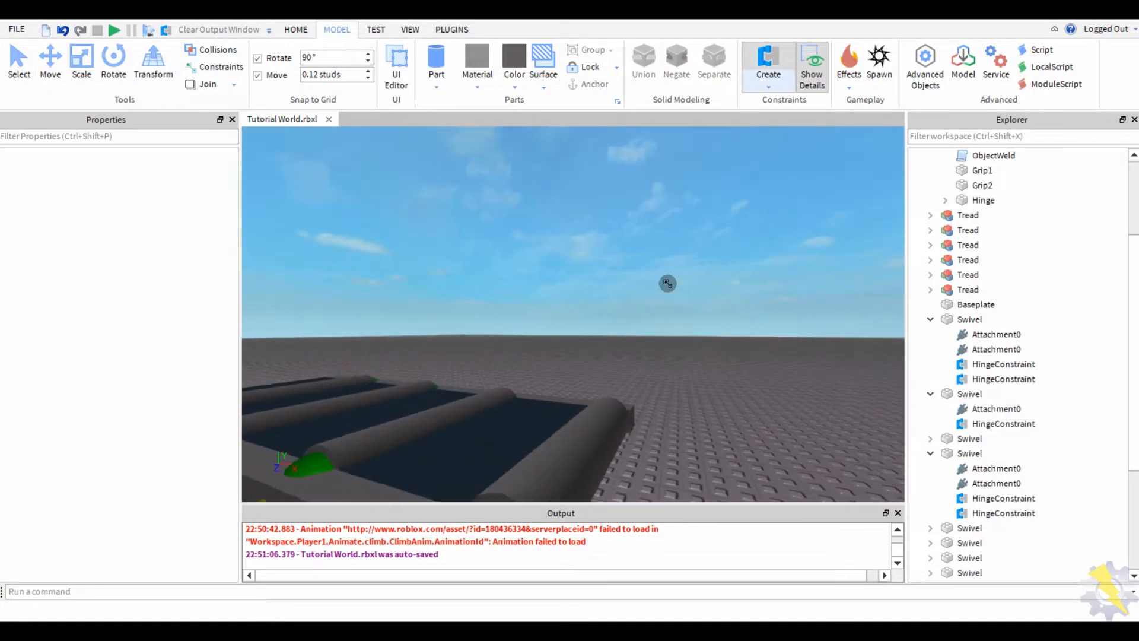
- Slide the right tread section left until it sits against the left one
click(579, 377)
key(f)
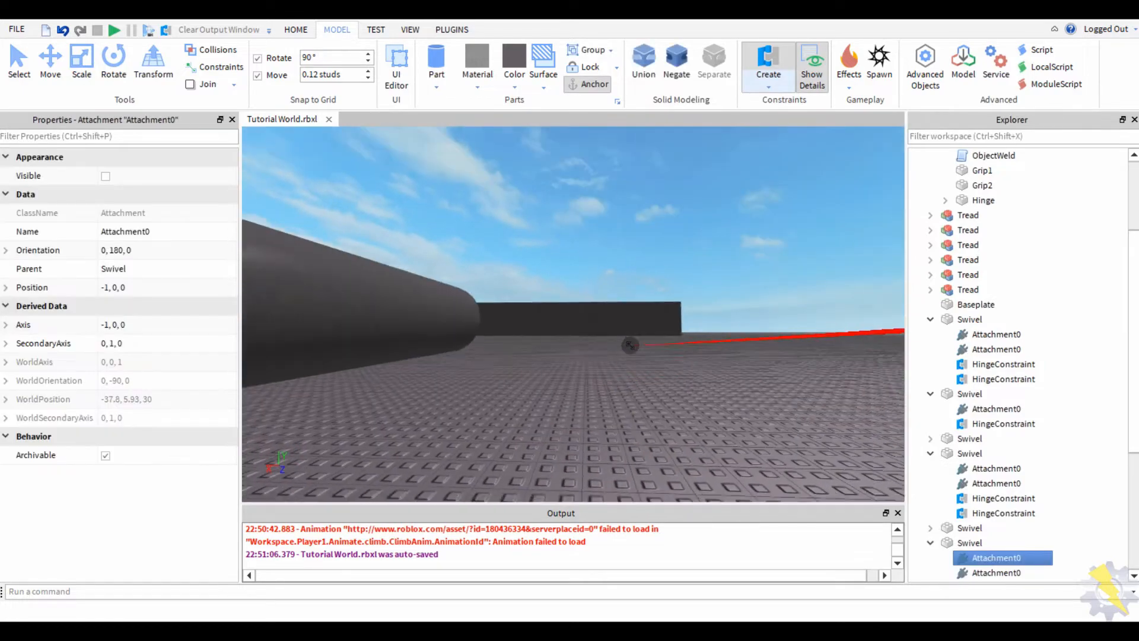
scroll(566, 240, down, 5)
click(566, 240)
drag(860, 231, 617, 356)
right_drag(617, 356, 534, 332)
drag(650, 283, 495, 295)
scroll(518, 193, down, 3)
drag(758, 226, 415, 386)
- Start a Hinge constraint from the first swivel's end attachment at the tread joint
right_drag(365, 294, 571, 324)
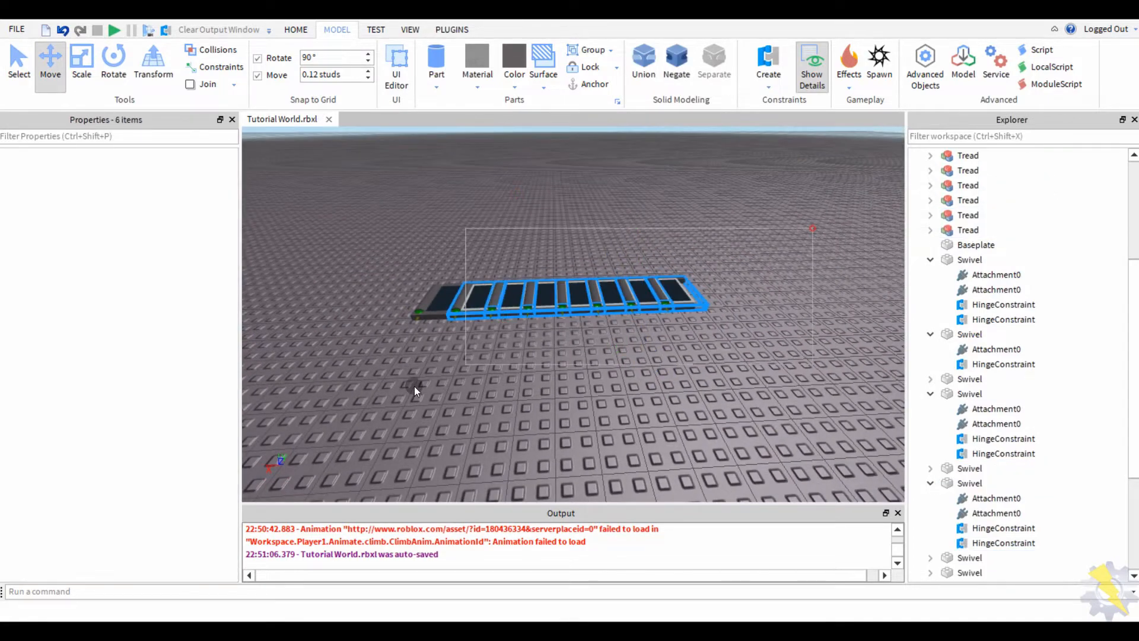
click(507, 418)
key(w)
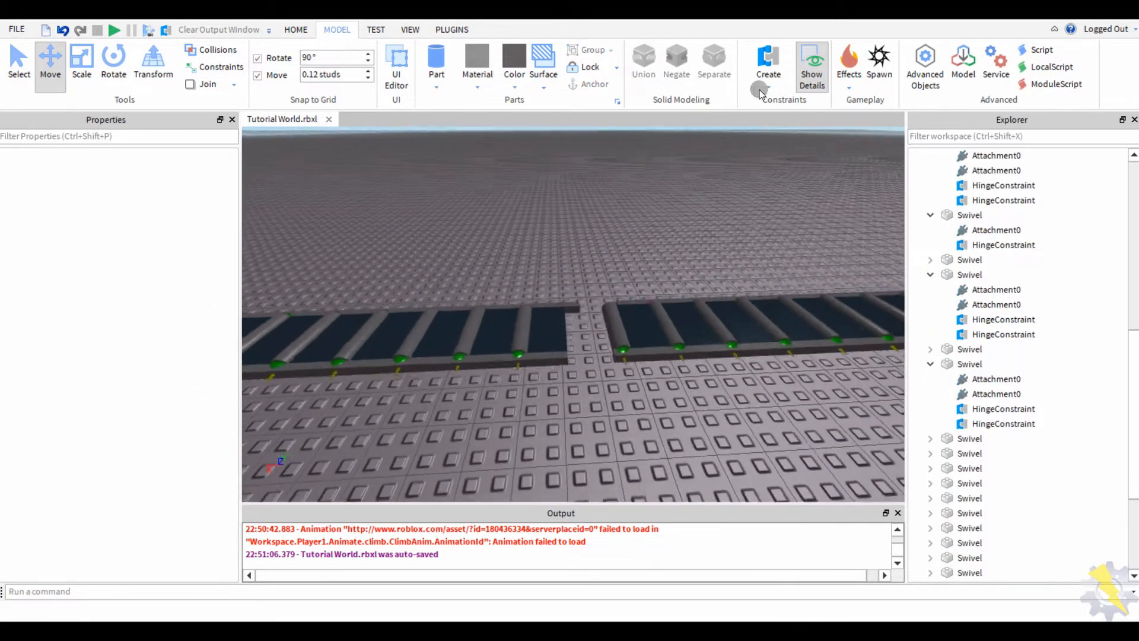
click(764, 70)
right_drag(663, 157, 563, 287)
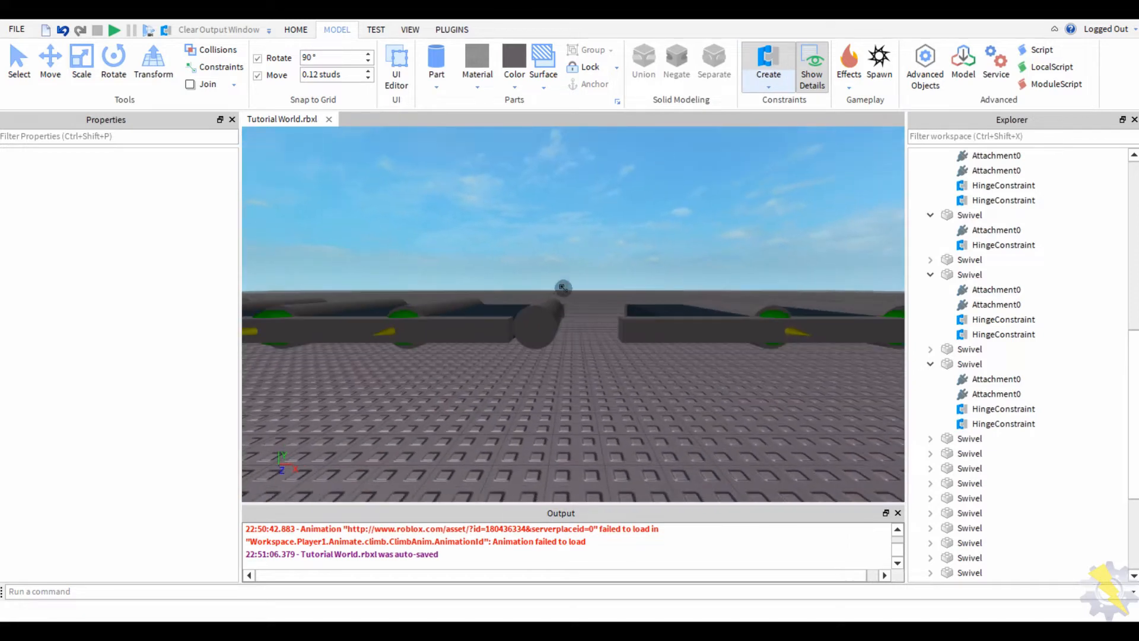
click(535, 330)
right_drag(535, 330, 487, 233)
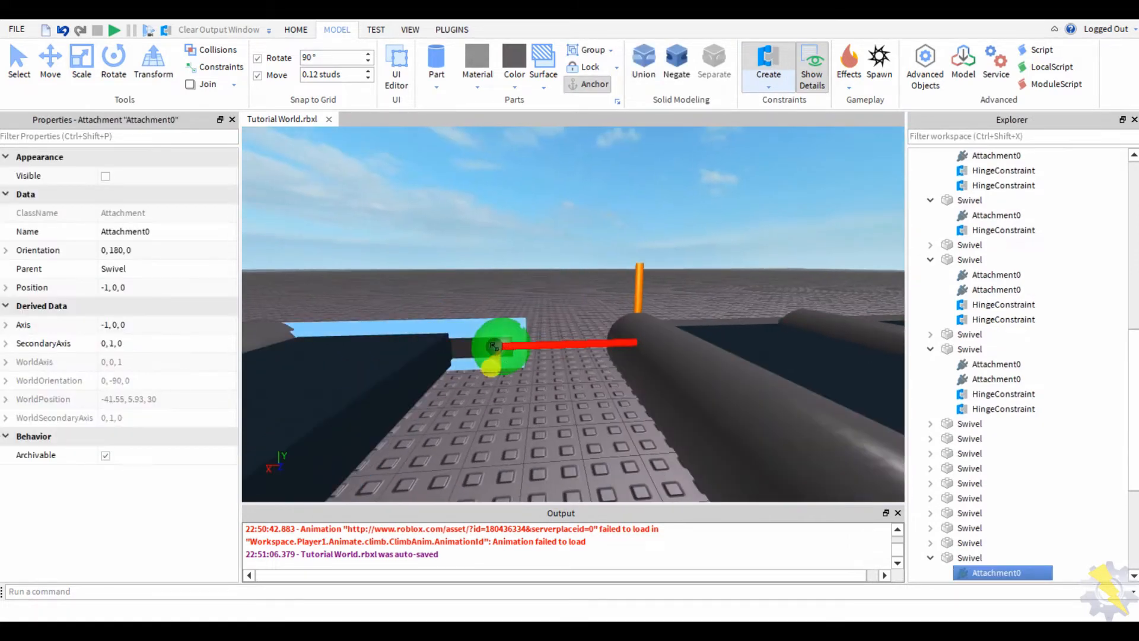
scroll(486, 233, down, 5)
drag(969, 214, 666, 353)
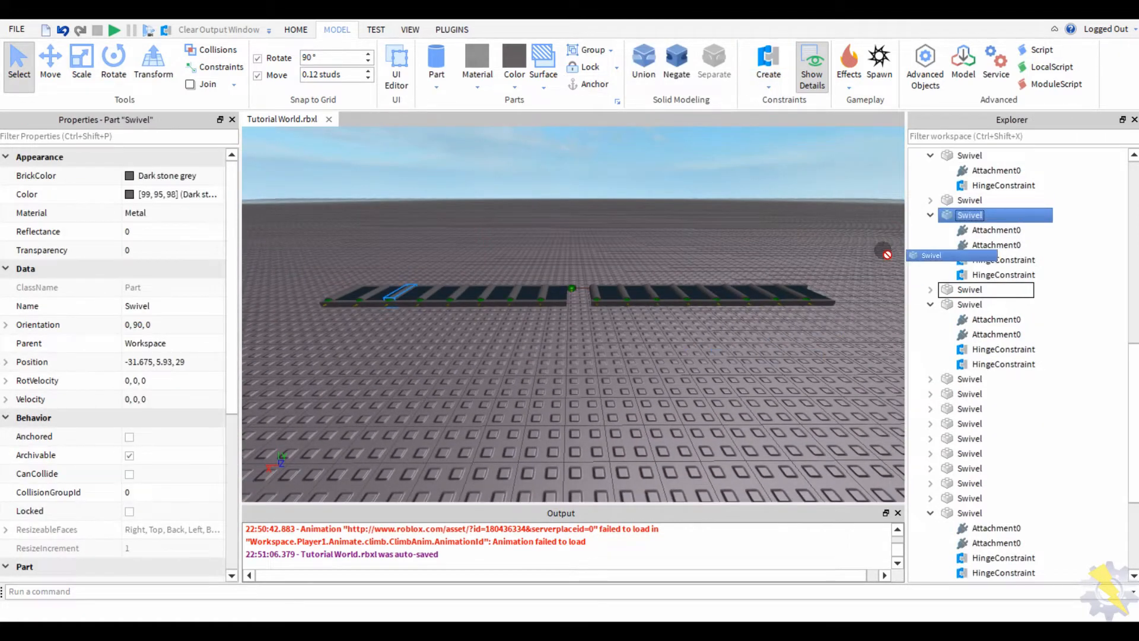
- Nudge the right tread row left so it butts against the first row
drag(880, 241, 580, 359)
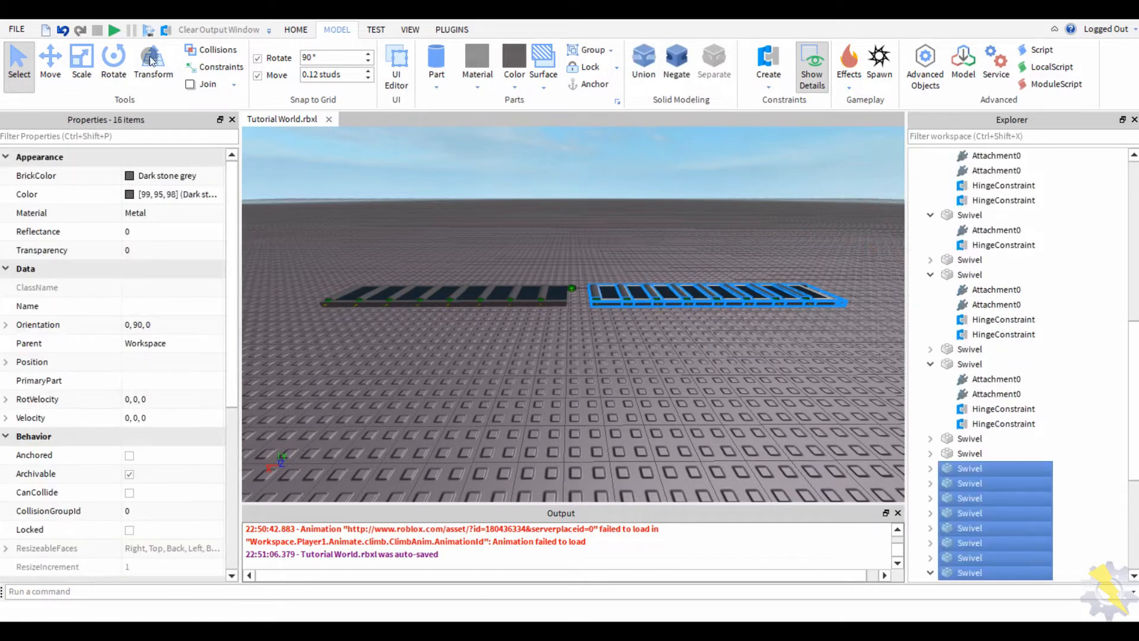
key(w)
drag(550, 286, 534, 289)
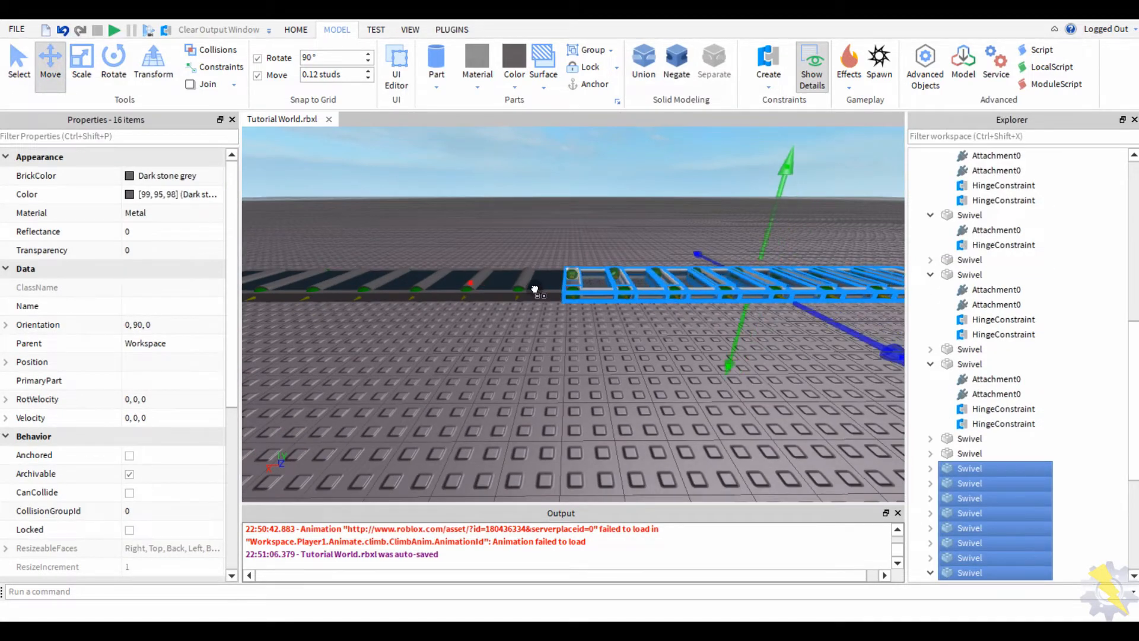
scroll(530, 346, down, 5)
- Duplicate both joined tread rows with Ctrl+D and move the copy along the track
drag(794, 232, 390, 367)
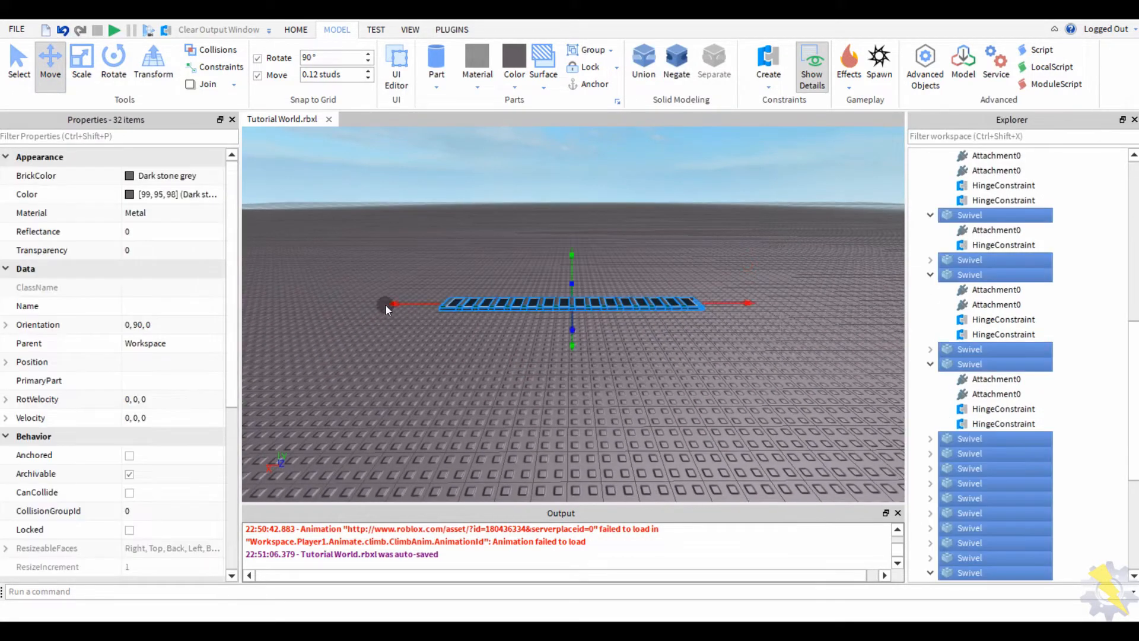
key(ctrl+d)
drag(396, 301, 583, 335)
key(d)
key(w)
right_drag(584, 334, 495, 359)
- Begin a Hinge constraint from a section's end attachment at the gap
click(494, 358)
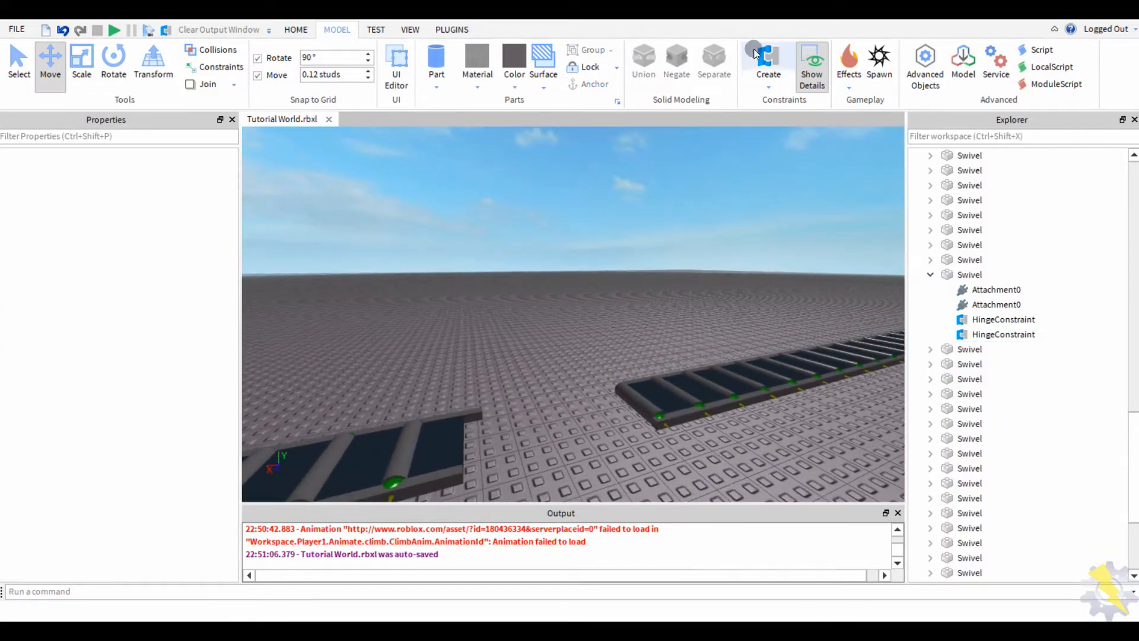
click(767, 58)
right_drag(631, 304, 596, 396)
key(w)
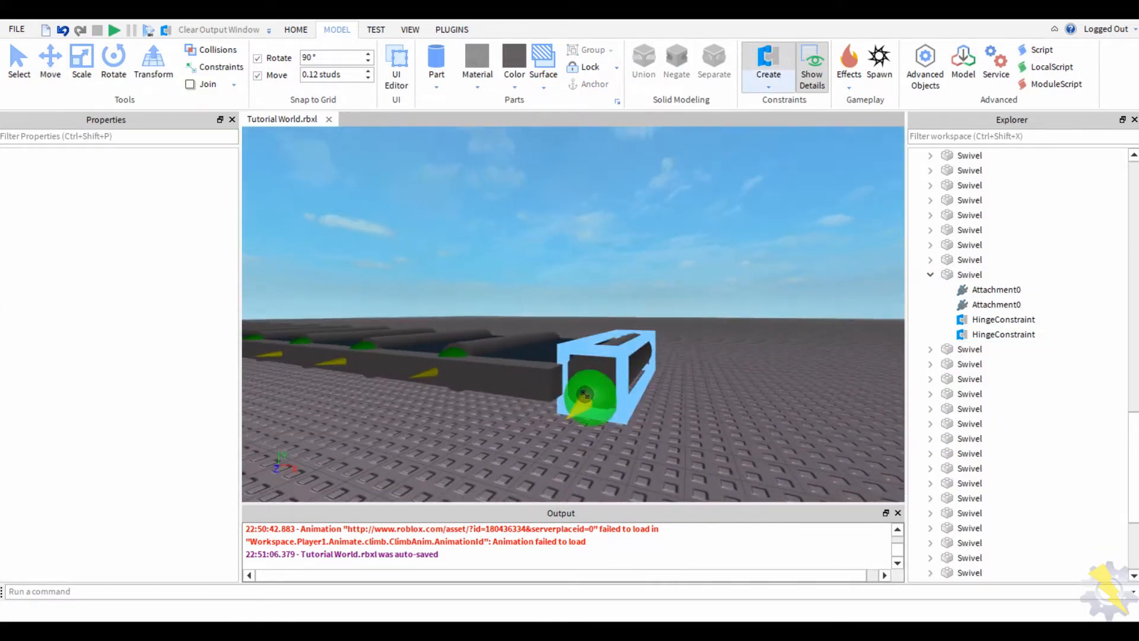
click(596, 397)
right_drag(521, 420, 511, 388)
key(w)
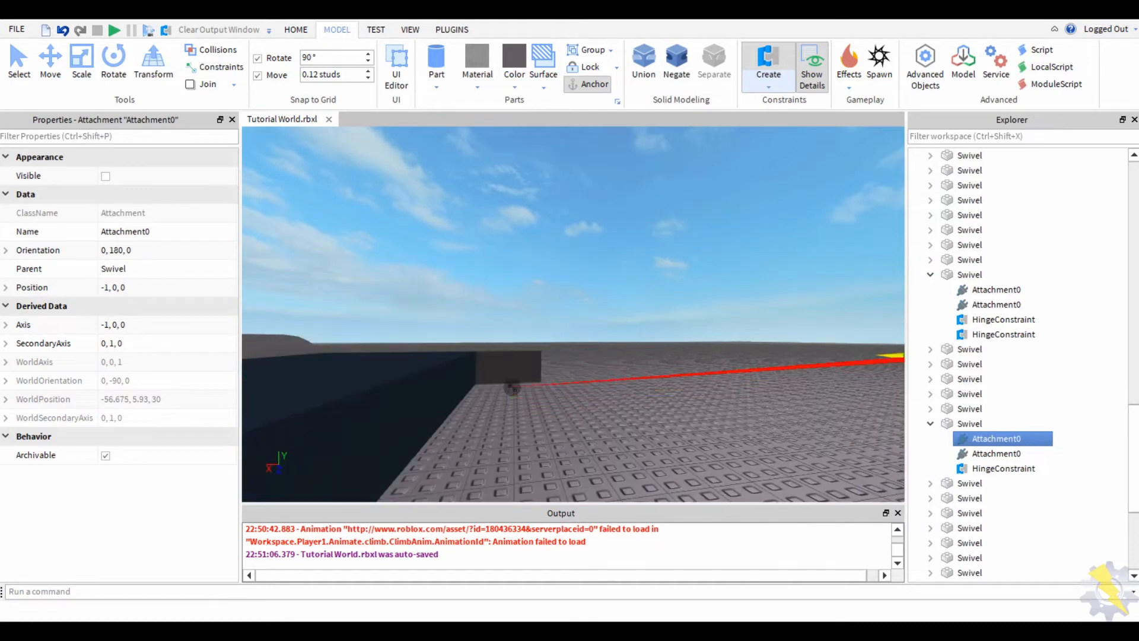
right_drag(522, 291, 522, 350)
key(s)
- Box-select the 32 swivel parts of the tread sections
drag(857, 230, 444, 366)
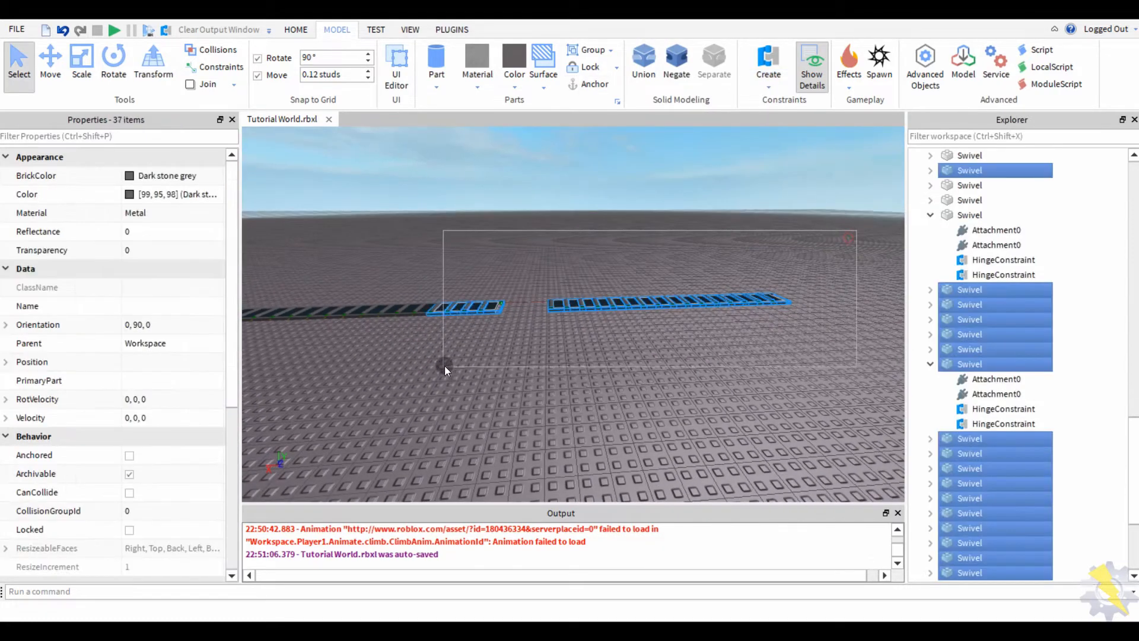
drag(537, 344, 536, 344)
key(w)
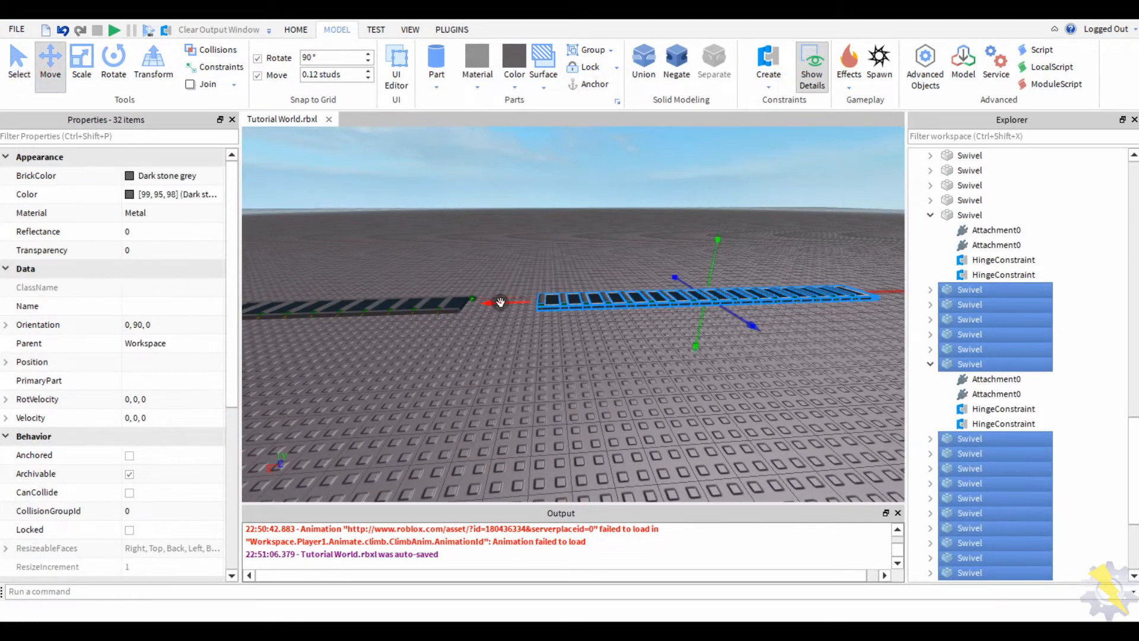
key(w)
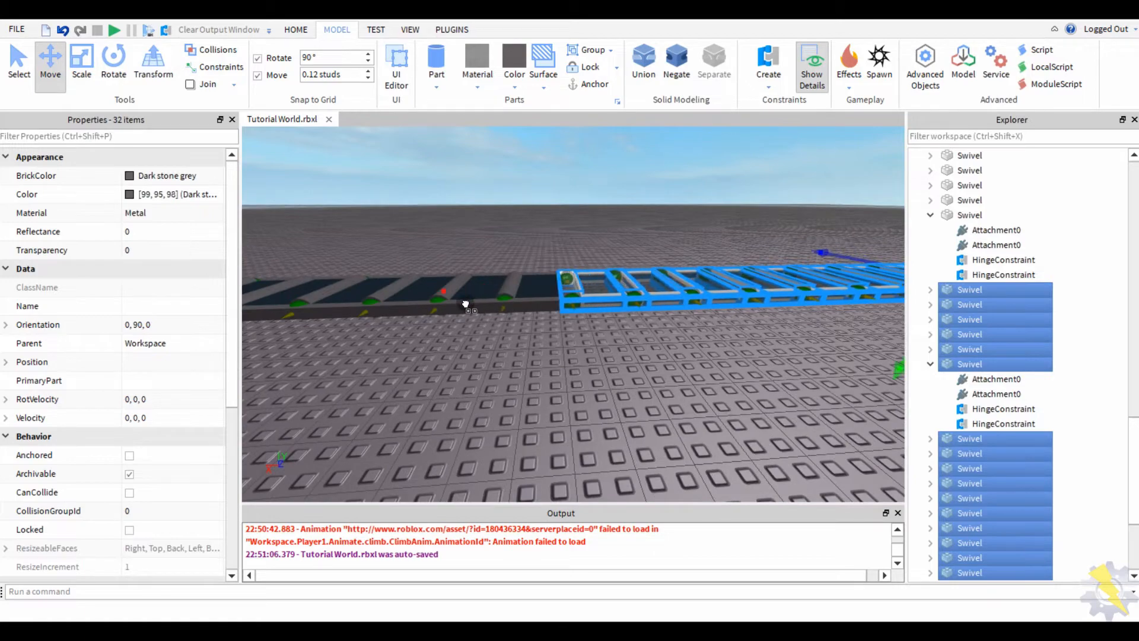
key(s)
drag(769, 225, 691, 322)
key(w)
key(s)
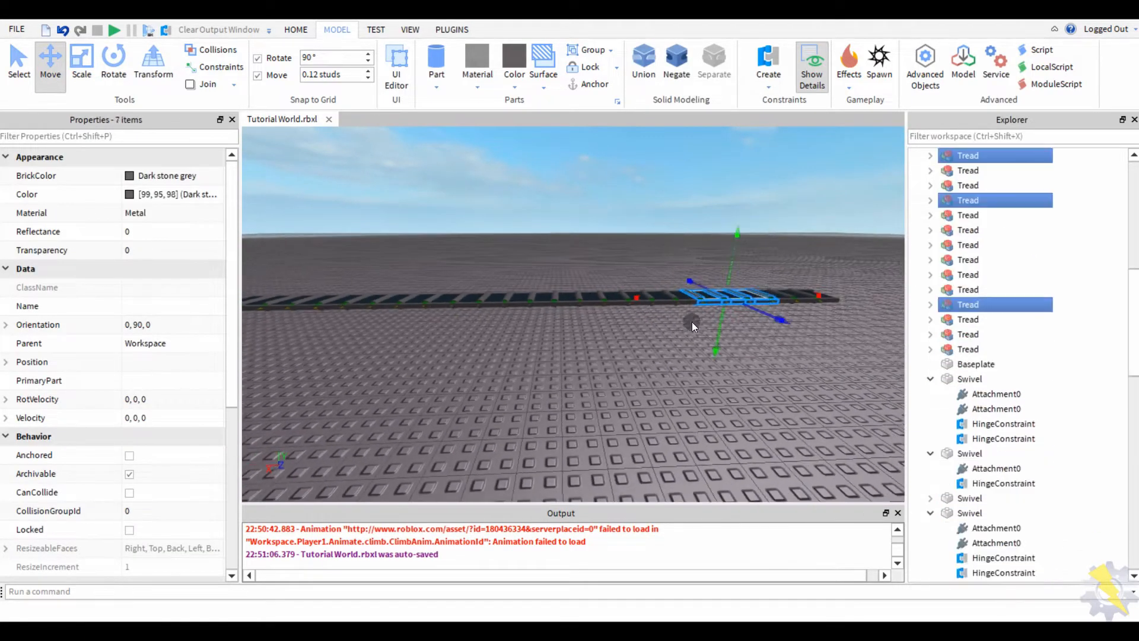
drag(773, 310, 453, 370)
key(w)
right_drag(453, 370, 460, 318)
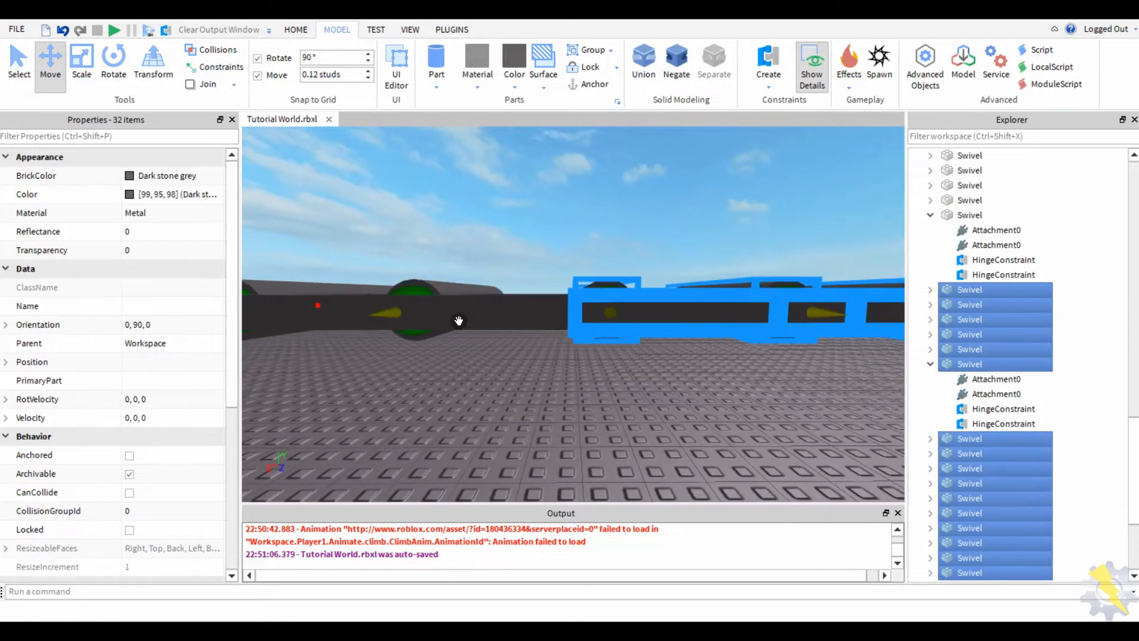
- Select a single tread, then box-select the whole tread row and clear the selection
click(454, 322)
click(470, 181)
scroll(458, 200, down, 5)
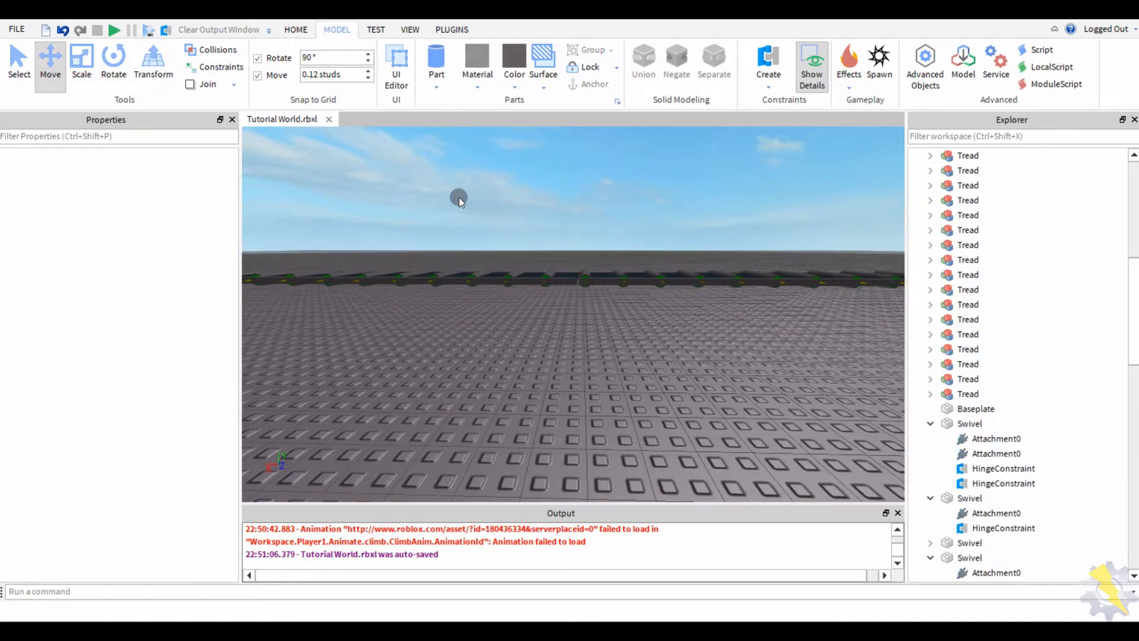
scroll(458, 200, down, 4)
drag(845, 274, 532, 363)
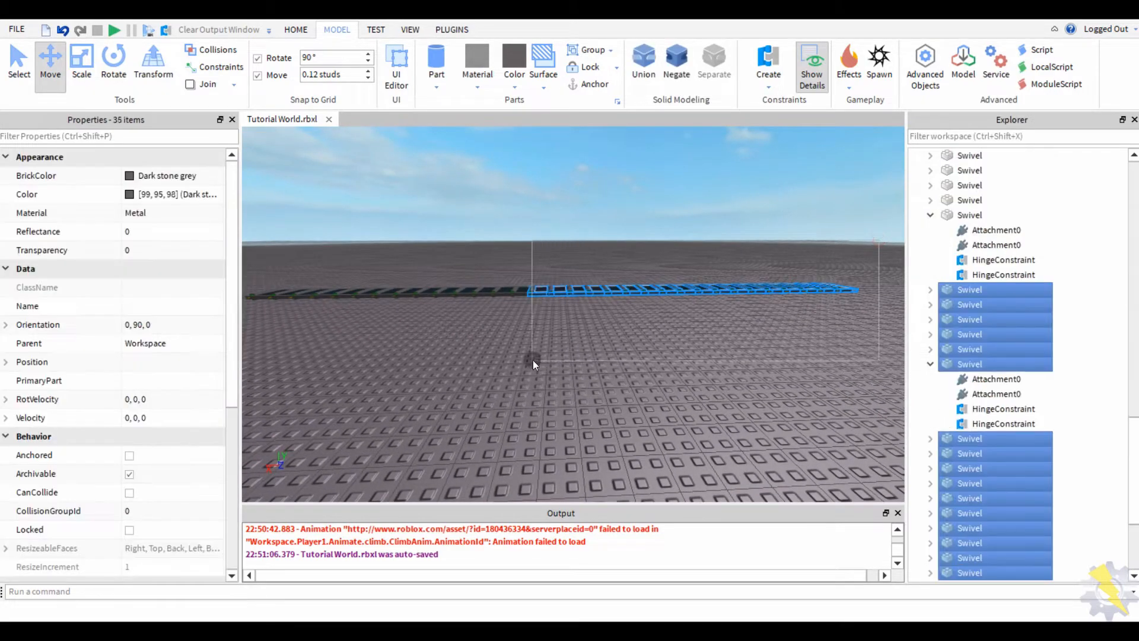
scroll(564, 345, up, 10)
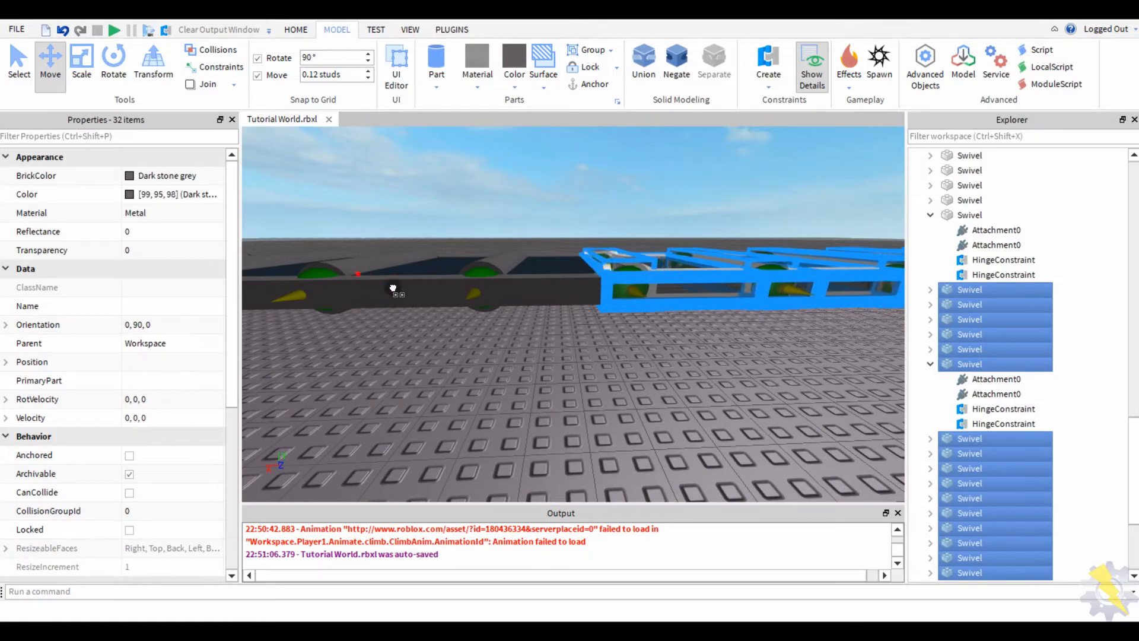
click(504, 180)
scroll(504, 181, down, 10)
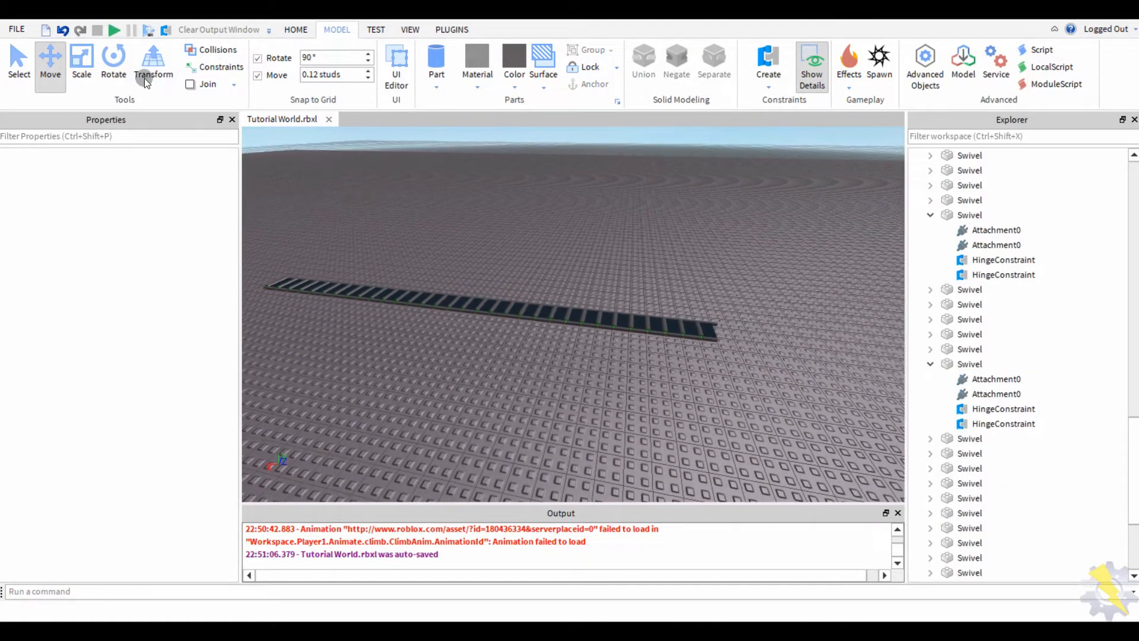
- Select a swivel, then run and stop a play-test to watch the track
scroll(804, 265, down, 3)
drag(804, 265, 363, 351)
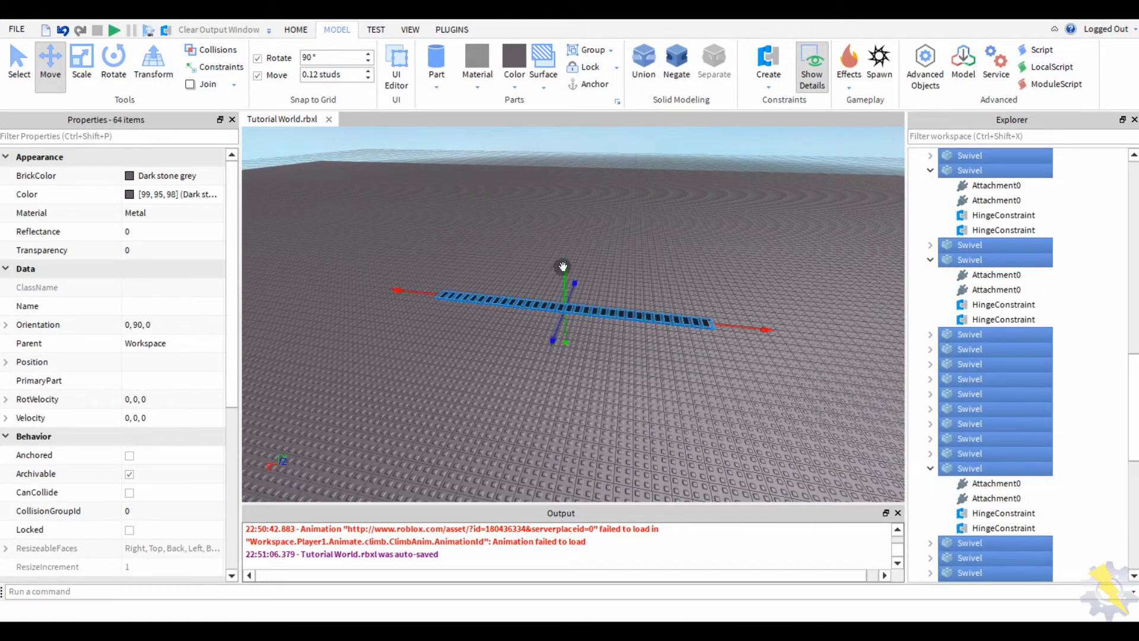
right_drag(561, 268, 488, 383)
click(453, 377)
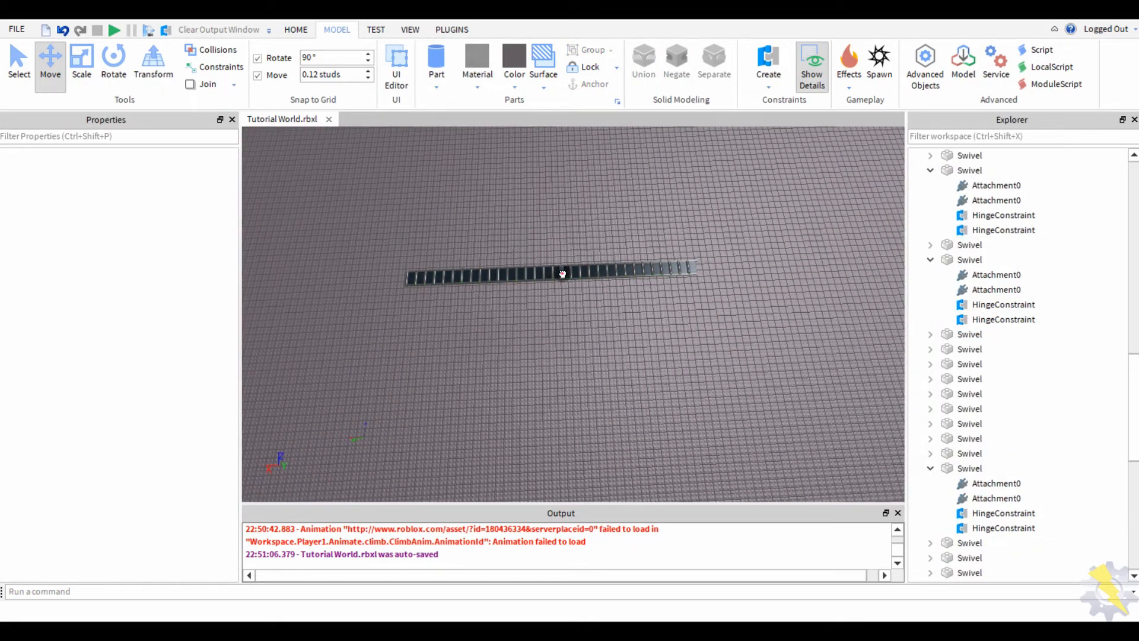
click(562, 274)
click(125, 35)
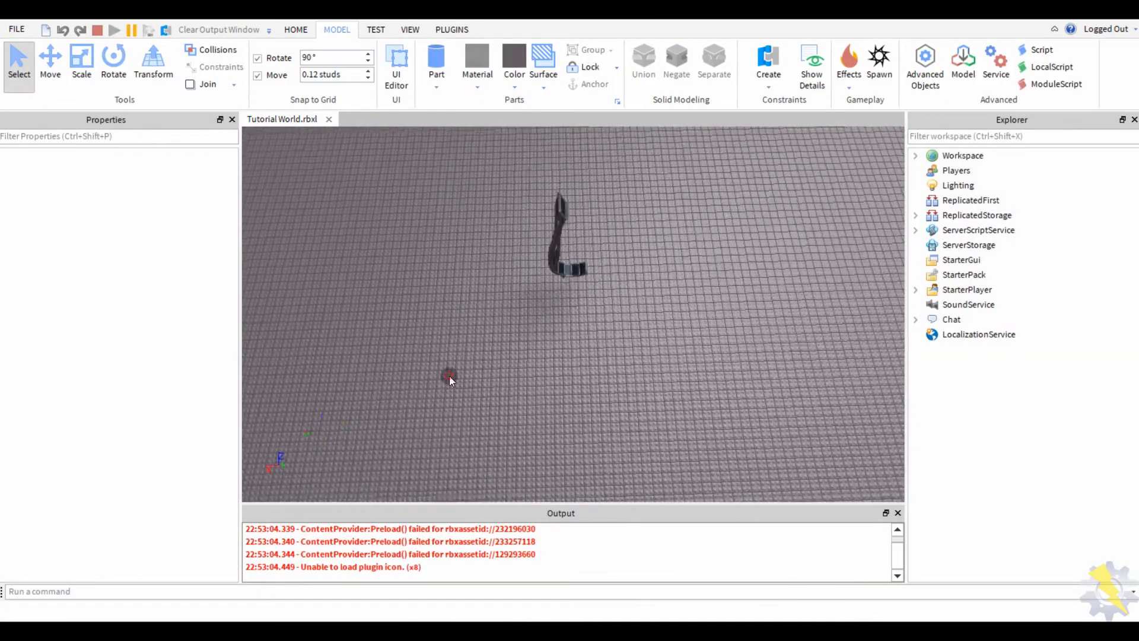
right_drag(450, 375, 450, 376)
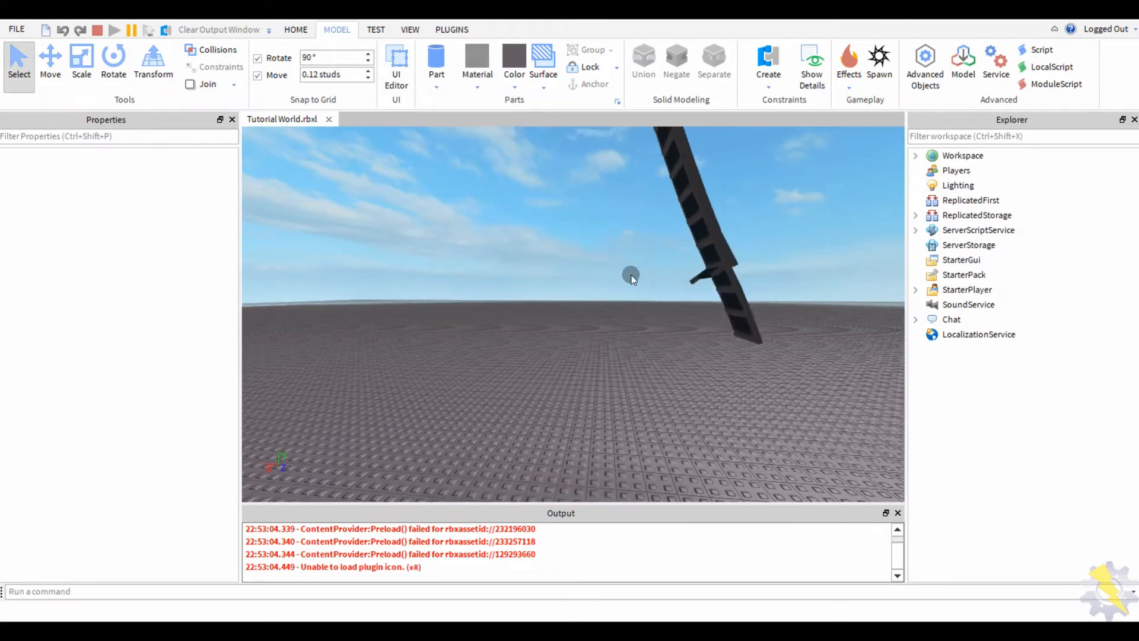
click(98, 31)
- Hinge the loose end swivel to its neighbour with a Hinge constraint
right_drag(335, 243, 333, 244)
click(760, 53)
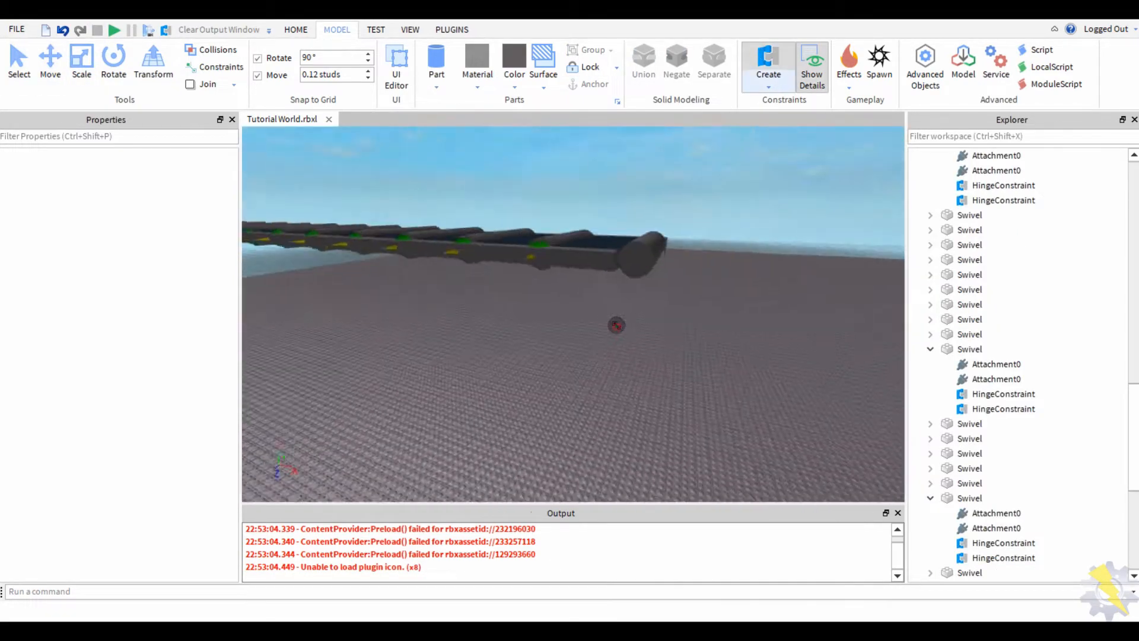
click(614, 252)
right_drag(569, 382, 571, 381)
click(576, 316)
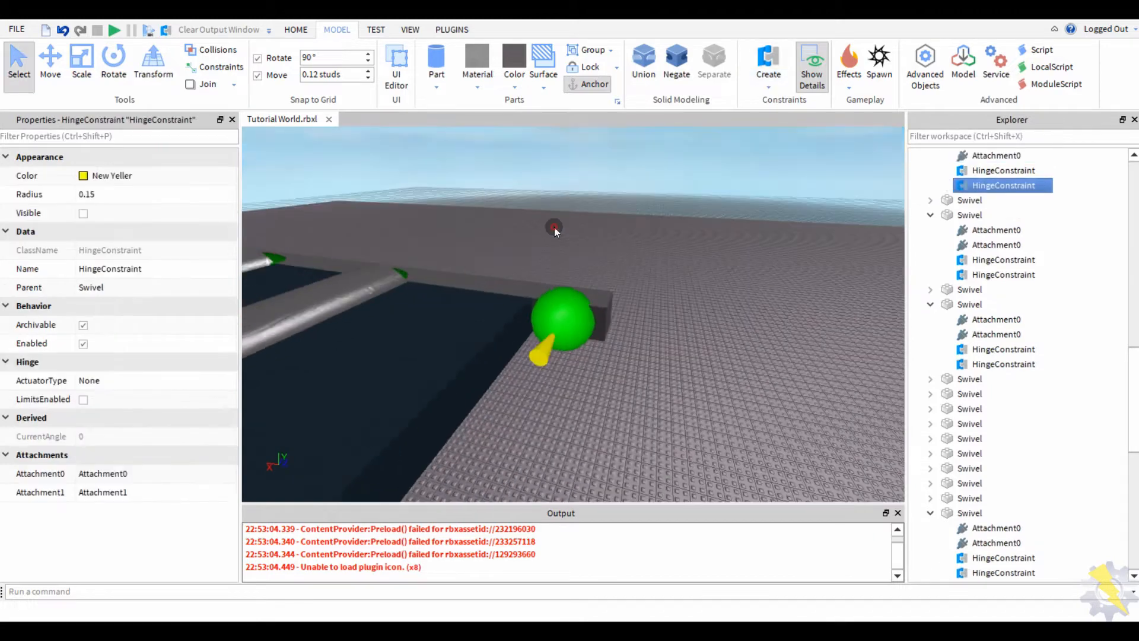
scroll(554, 227, down, 10)
- Play-test the track again, stop it, and save Tutorial World.rbxl
click(114, 29)
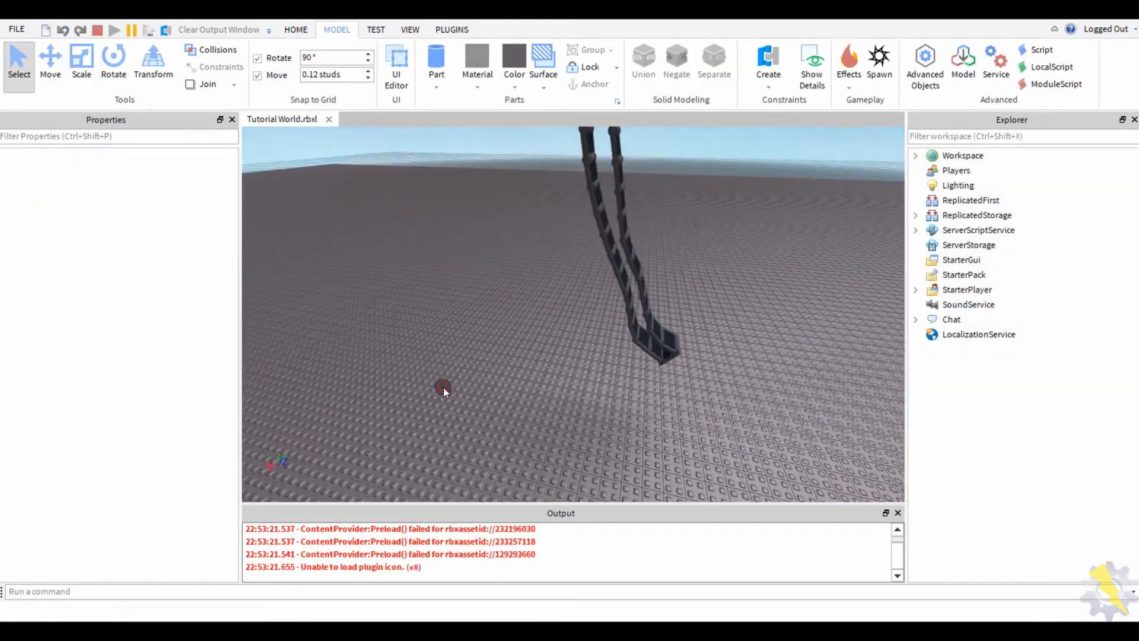
right_drag(443, 387, 443, 386)
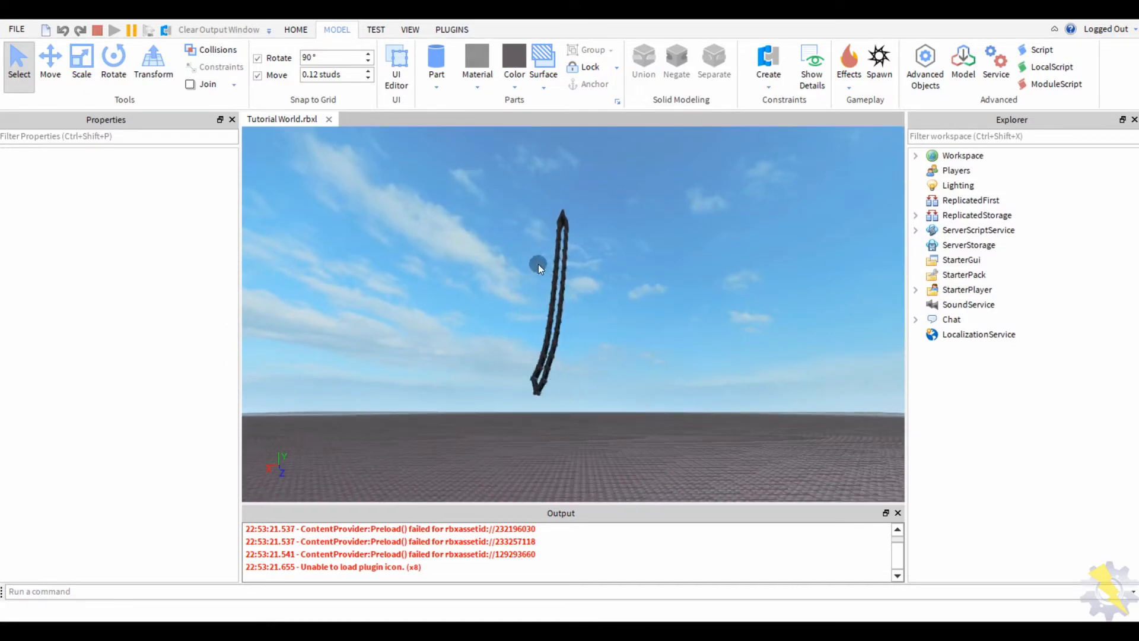
click(539, 265)
click(522, 340)
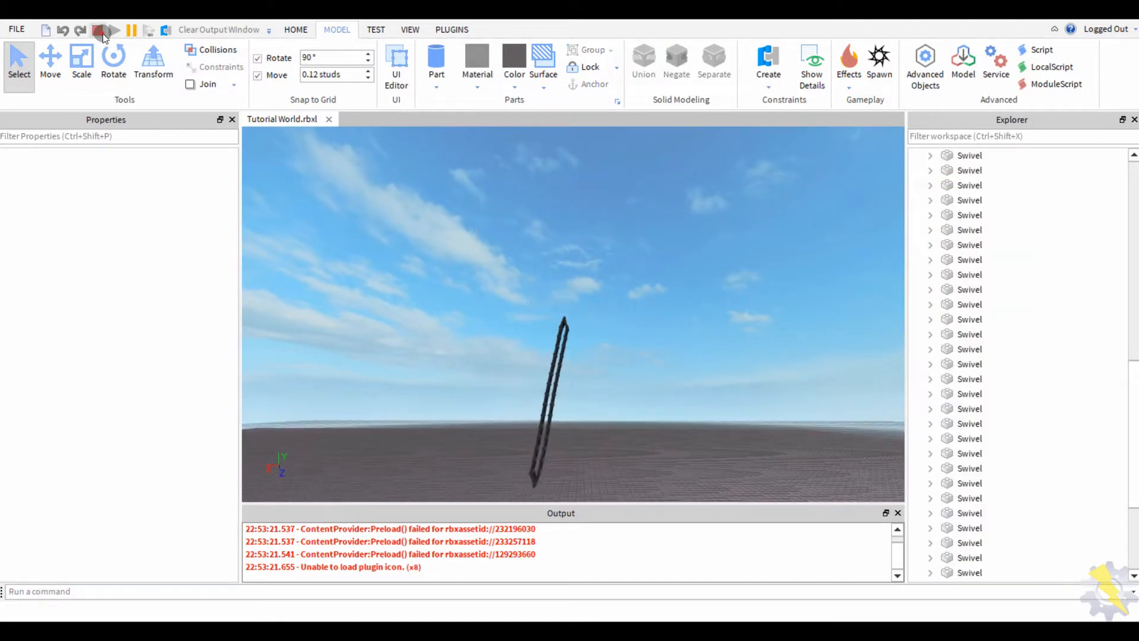
click(100, 32)
right_drag(422, 351, 439, 386)
key(ctrl+s)
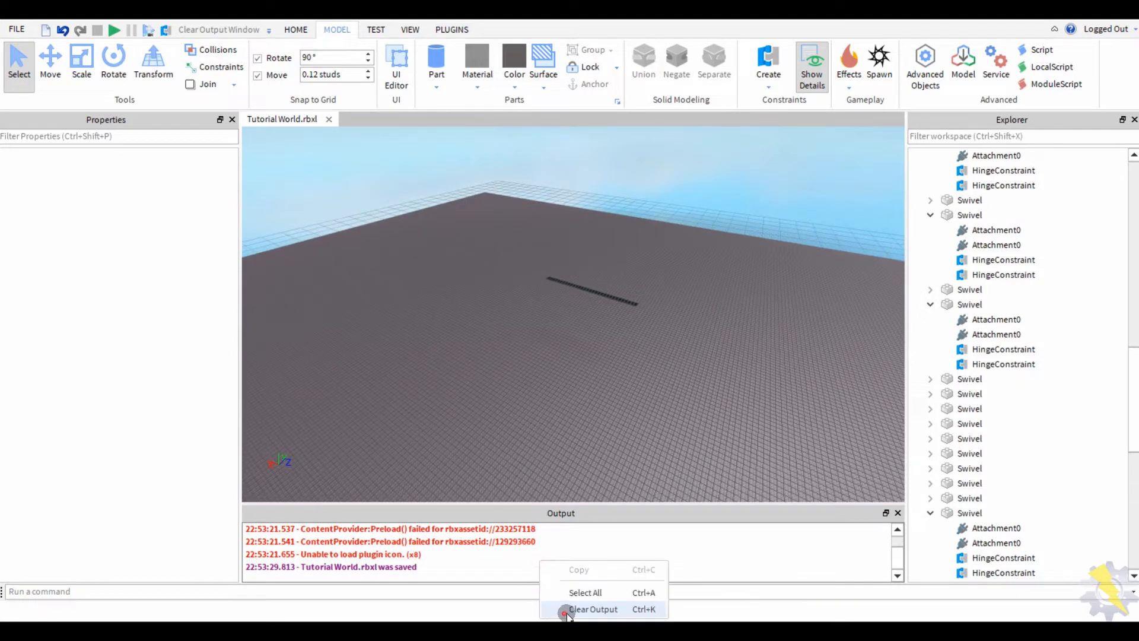
- Clear the output log and move the dark cylinder to the track, rotated 90° across it
click(592, 609)
scroll(522, 371, up, 5)
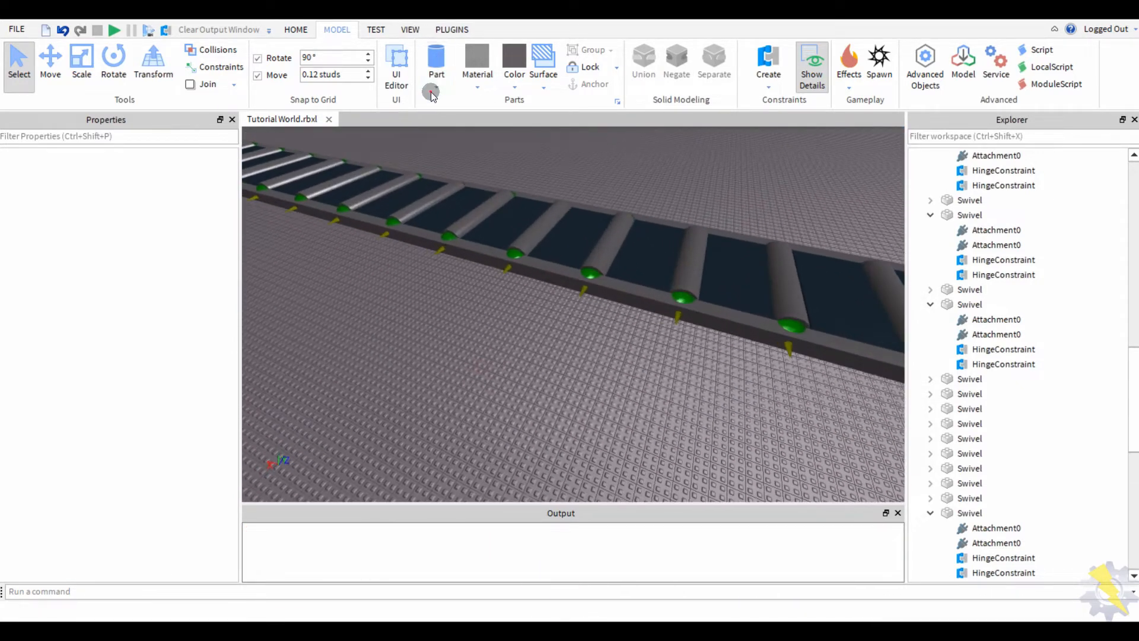
scroll(475, 216, down, 5)
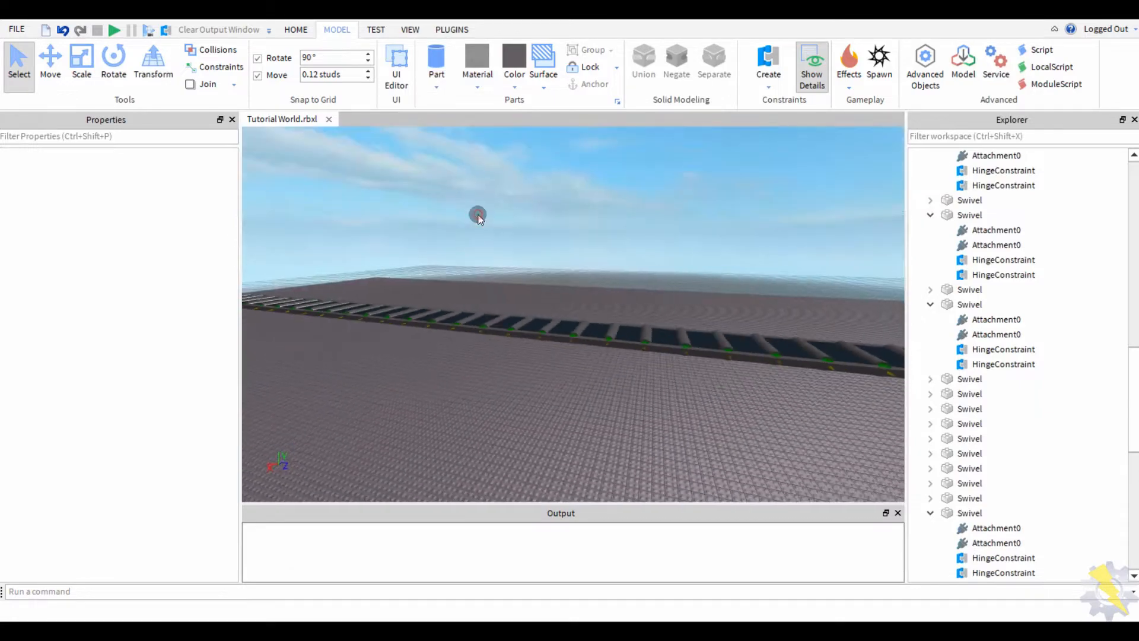
right_drag(475, 216, 514, 237)
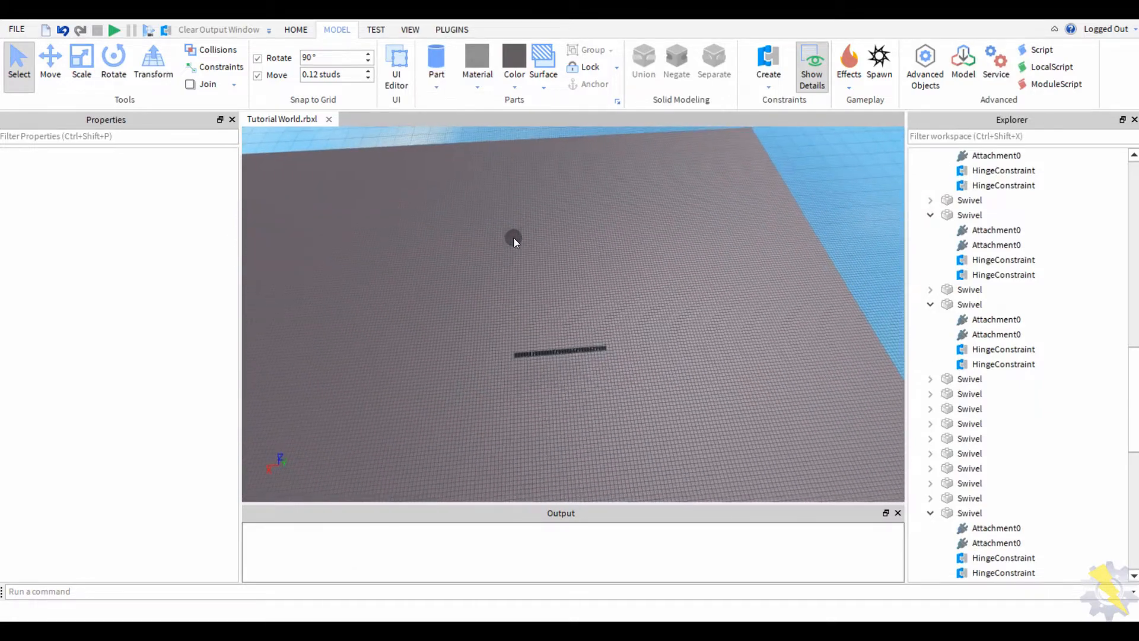
click(563, 344)
key(f)
drag(456, 303, 623, 265)
key(ctrl+r)
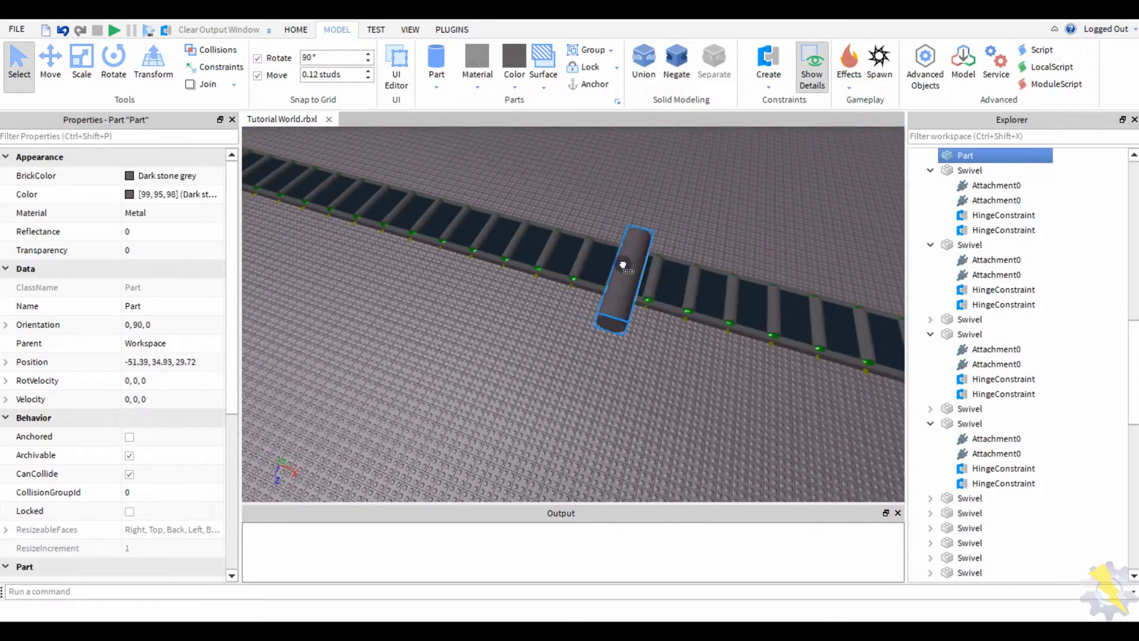
- Reposition the cylinder on top of the track, checking from a low side view
right_drag(545, 261, 627, 238)
click(517, 281)
click(585, 267)
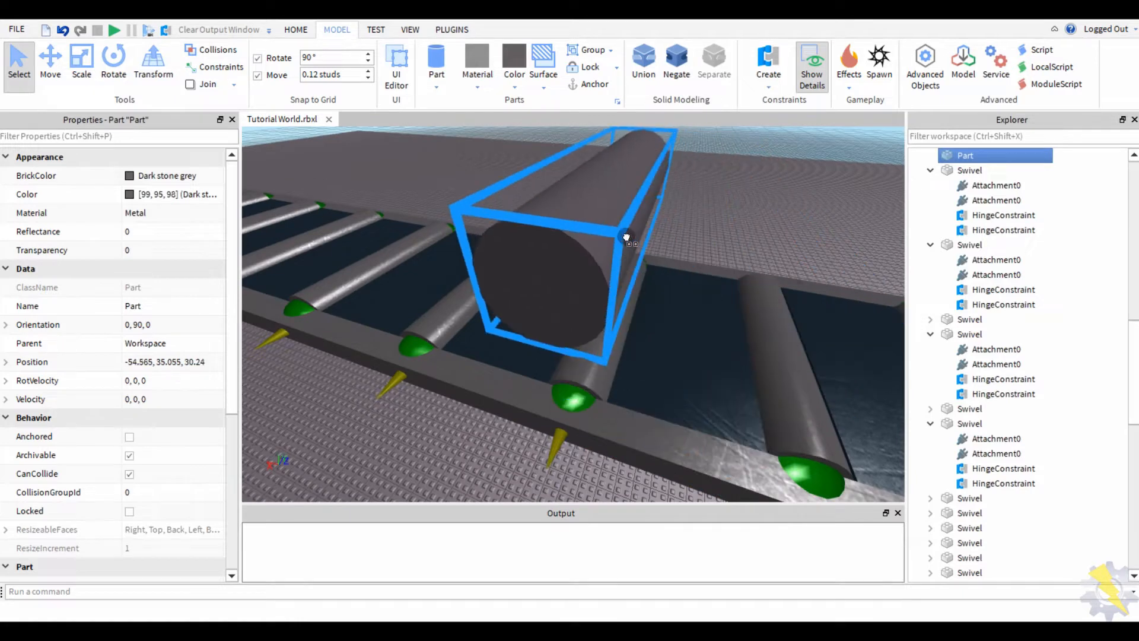
drag(626, 237, 580, 265)
right_drag(781, 239, 610, 275)
drag(610, 274, 623, 331)
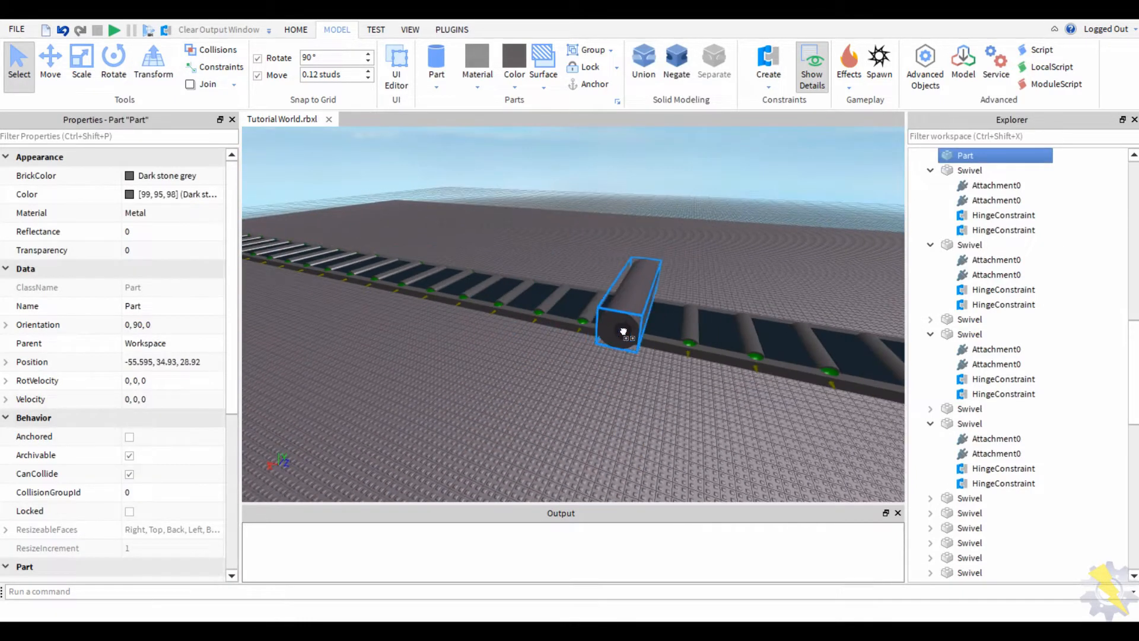
click(672, 227)
scroll(580, 290, up, 5)
click(556, 231)
- Enlarge the cylinder with the Scale tool, checking it from the side
key(ctrl+2)
scroll(556, 225, up, 2)
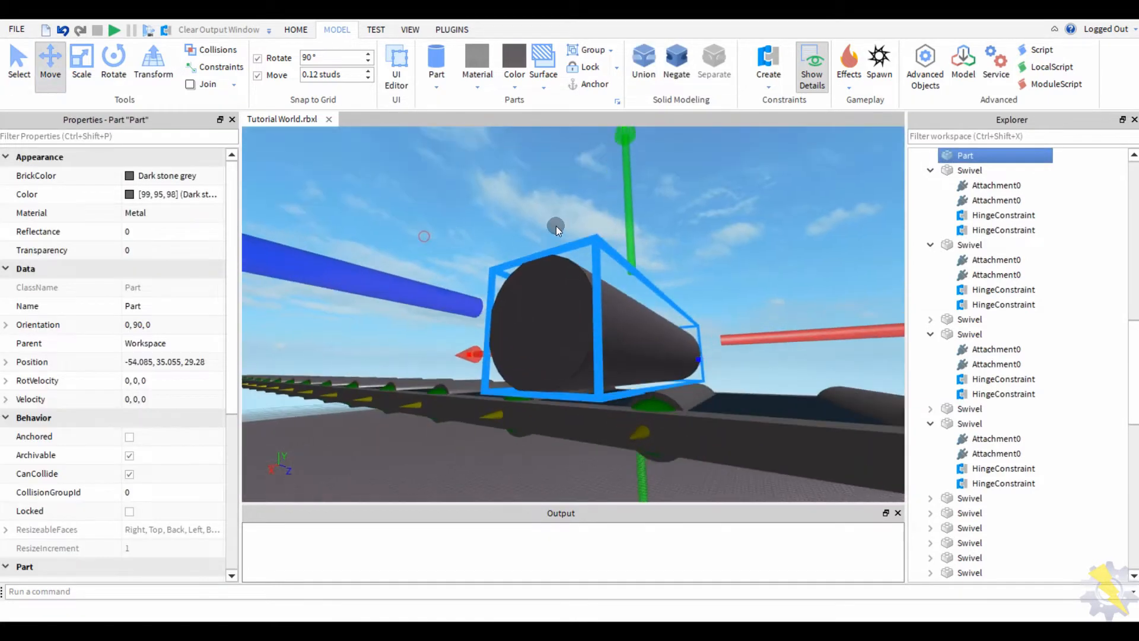
scroll(556, 225, up, 3)
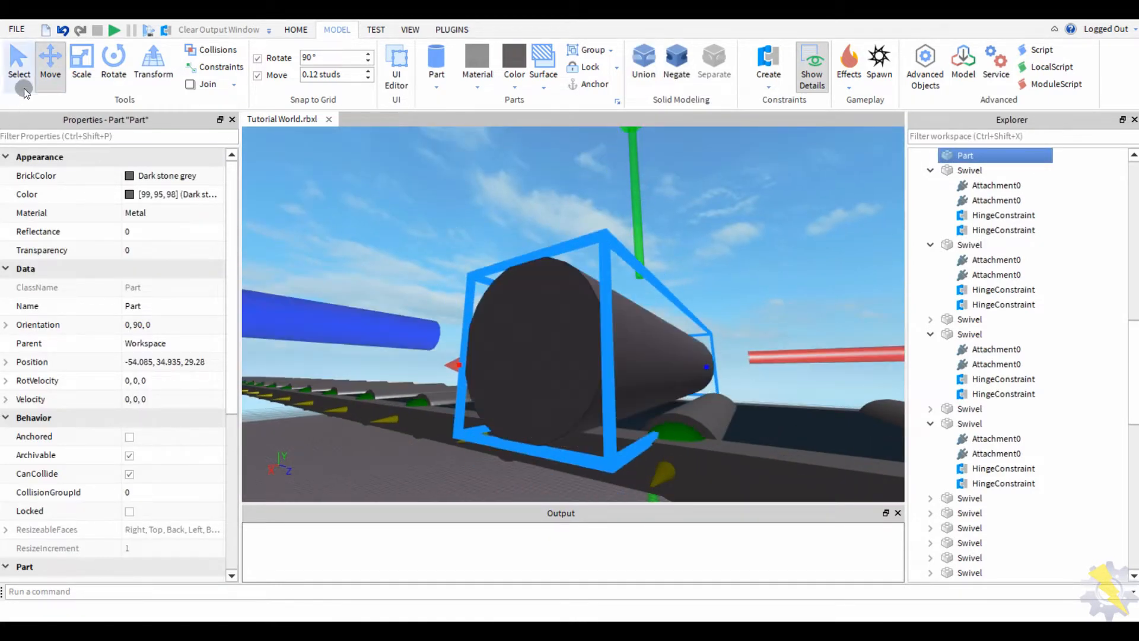
click(82, 72)
right_drag(430, 363, 685, 307)
click(727, 275)
click(685, 307)
key(f)
right_drag(475, 254, 496, 183)
scroll(495, 182, up, 3)
scroll(432, 208, down, 5)
scroll(432, 208, up, 5)
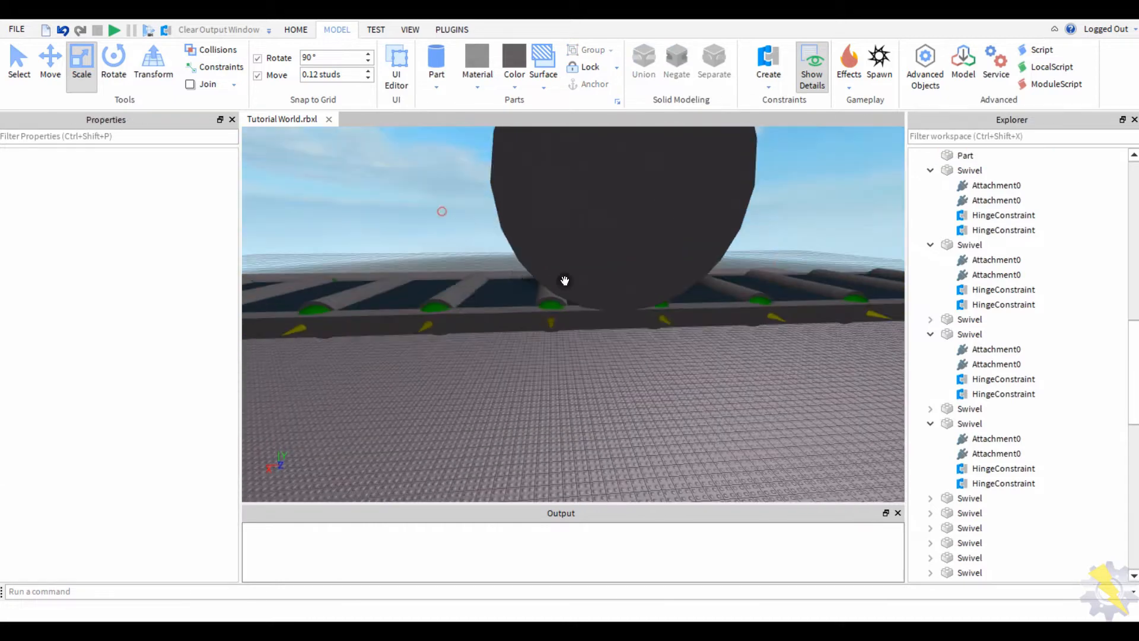
scroll(384, 220, down, 4)
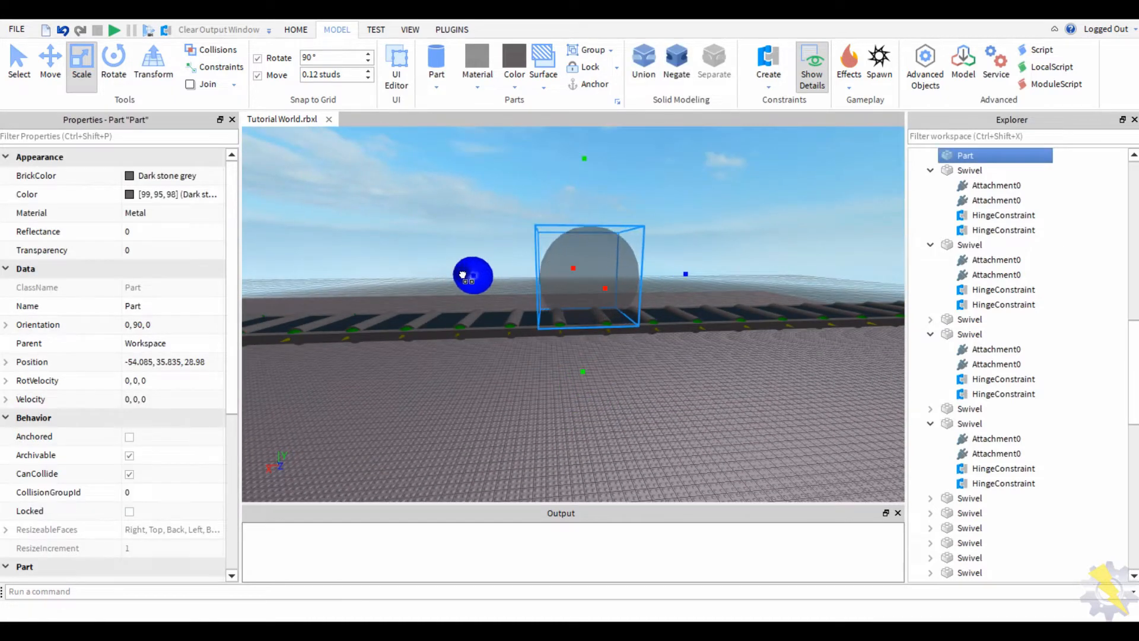
scroll(420, 198, up, 3)
right_drag(419, 198, 419, 198)
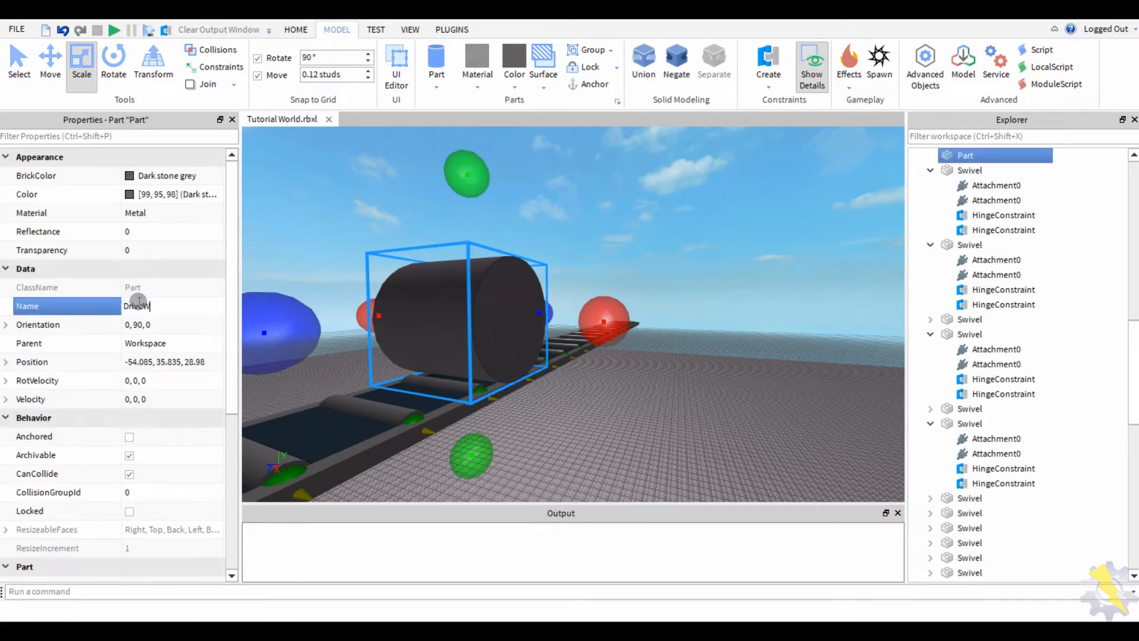
- Scale a copy into a thin flange disc and slide it to DriveWheel's end
right_drag(358, 226, 514, 307)
scroll(732, 386, up, 3)
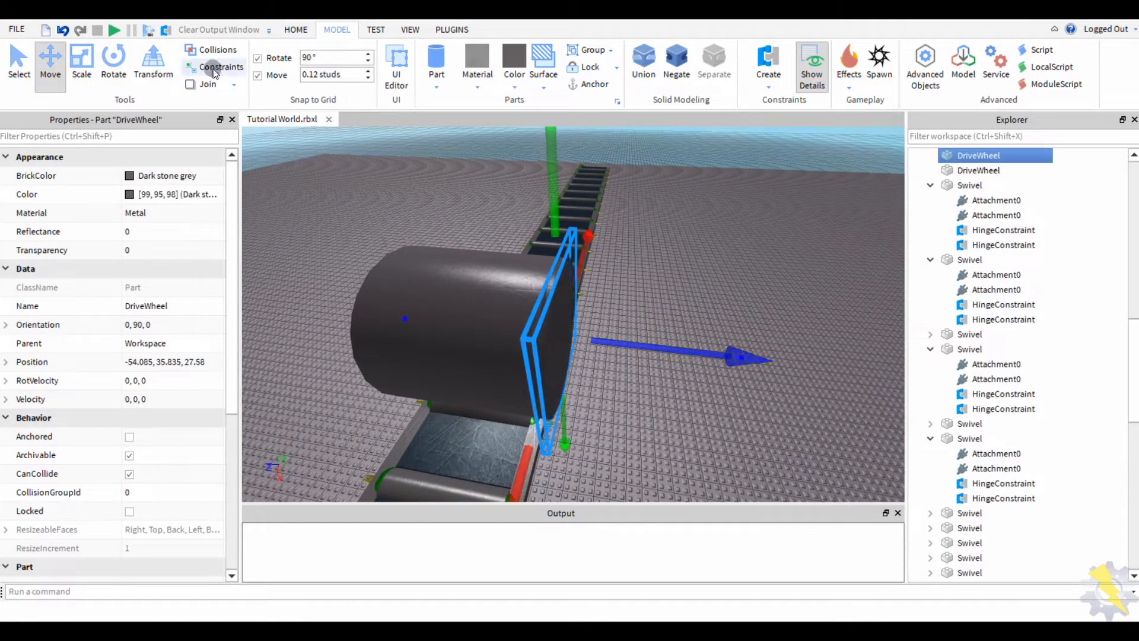
click(81, 62)
right_drag(451, 297, 507, 293)
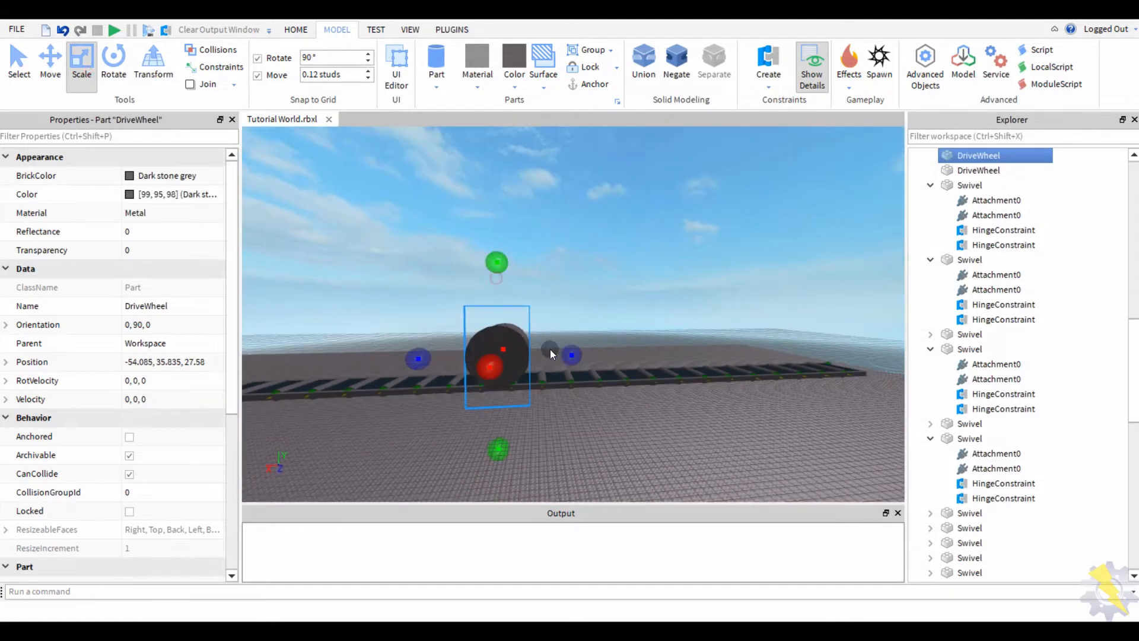
right_drag(598, 332, 537, 328)
right_drag(633, 249, 497, 348)
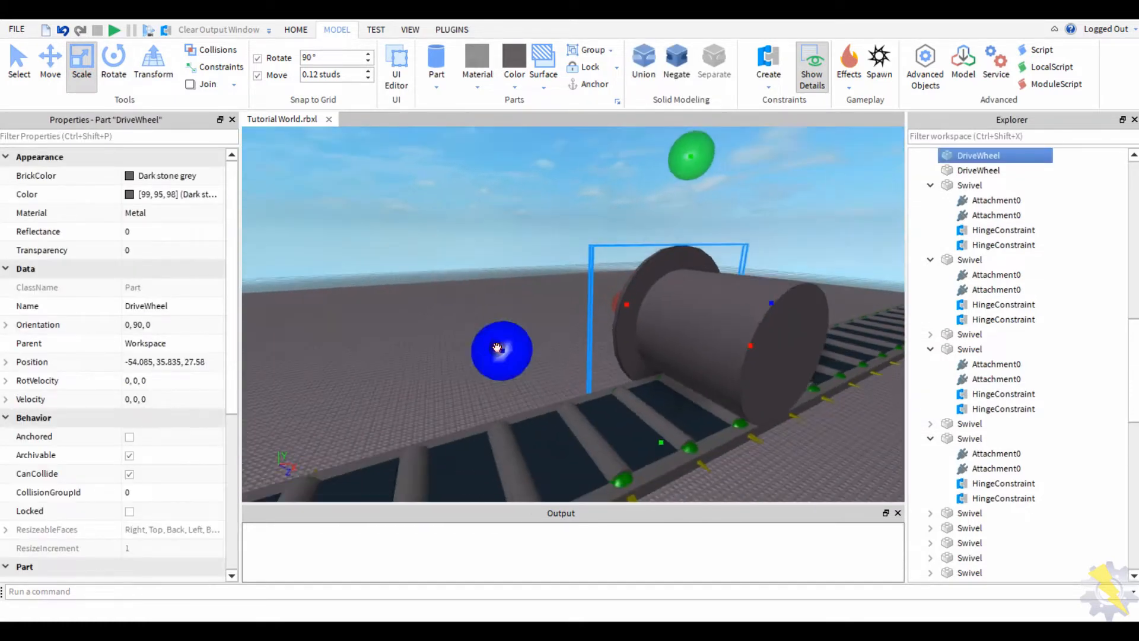
click(51, 62)
right_drag(391, 236, 399, 232)
scroll(737, 329, up, 5)
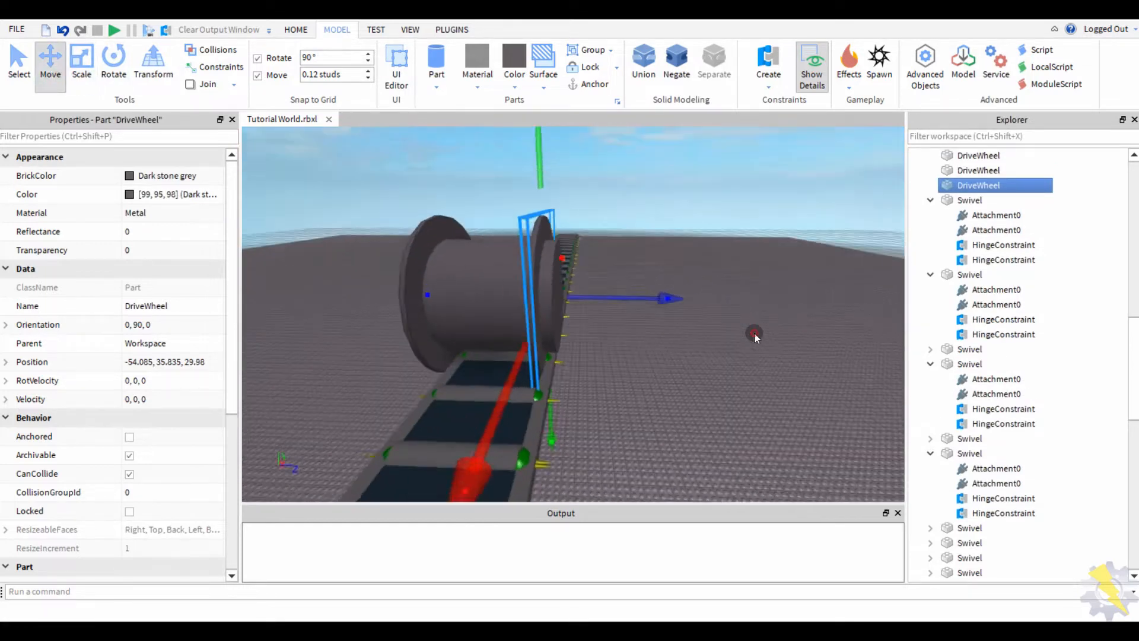
drag(605, 297, 681, 287)
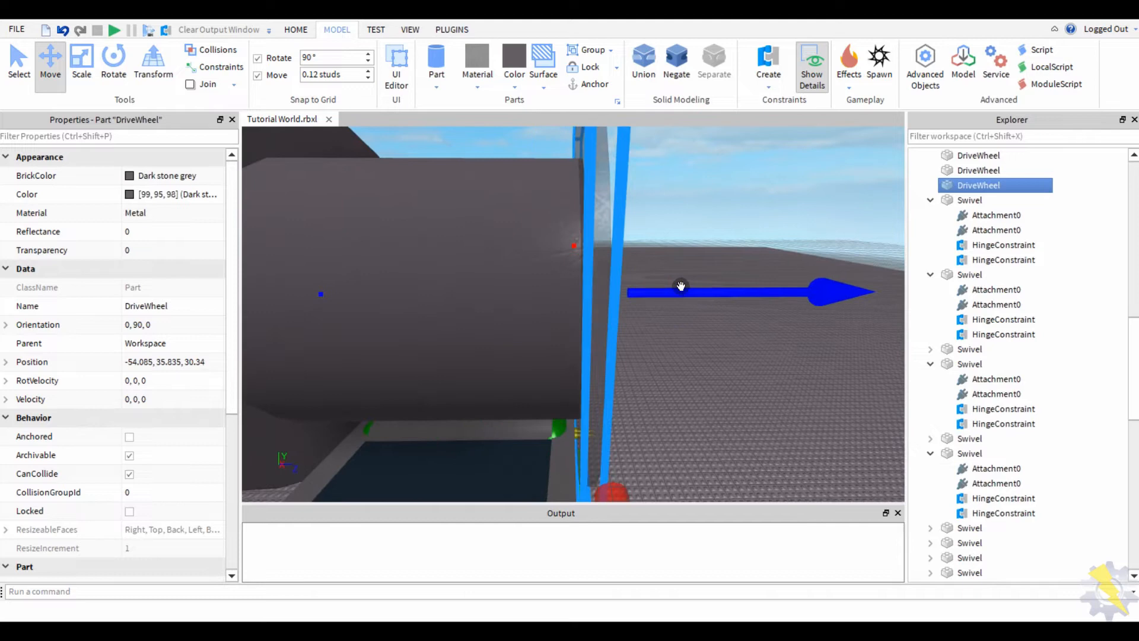
- Stretch the large DriveWheel cylinder slightly along its length
click(466, 297)
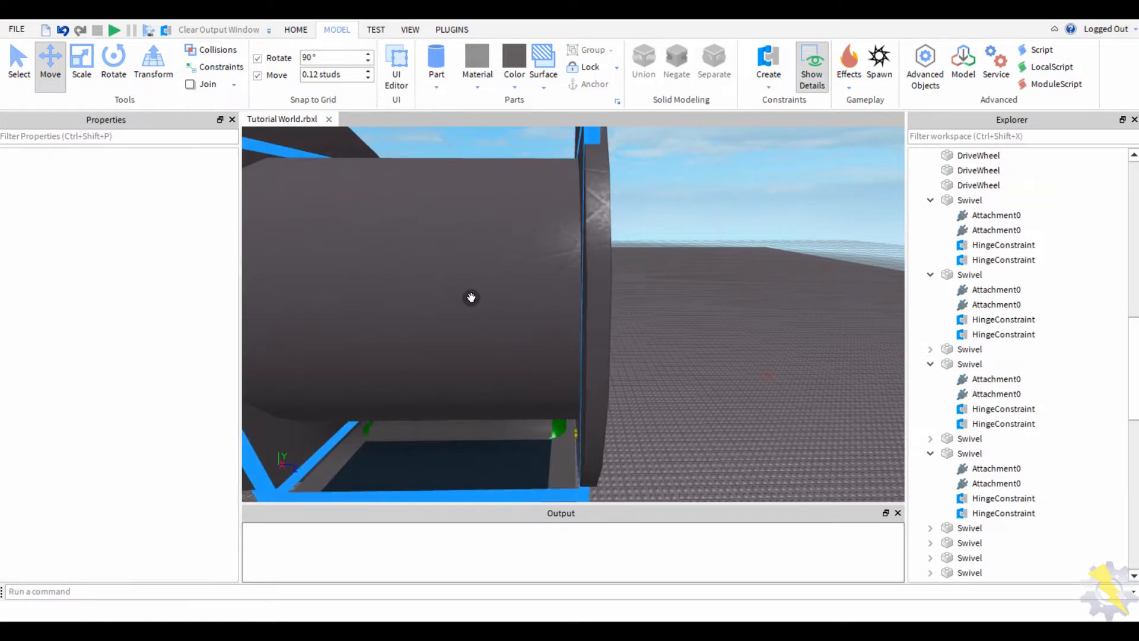
click(81, 62)
right_drag(569, 368, 659, 308)
drag(658, 309, 660, 308)
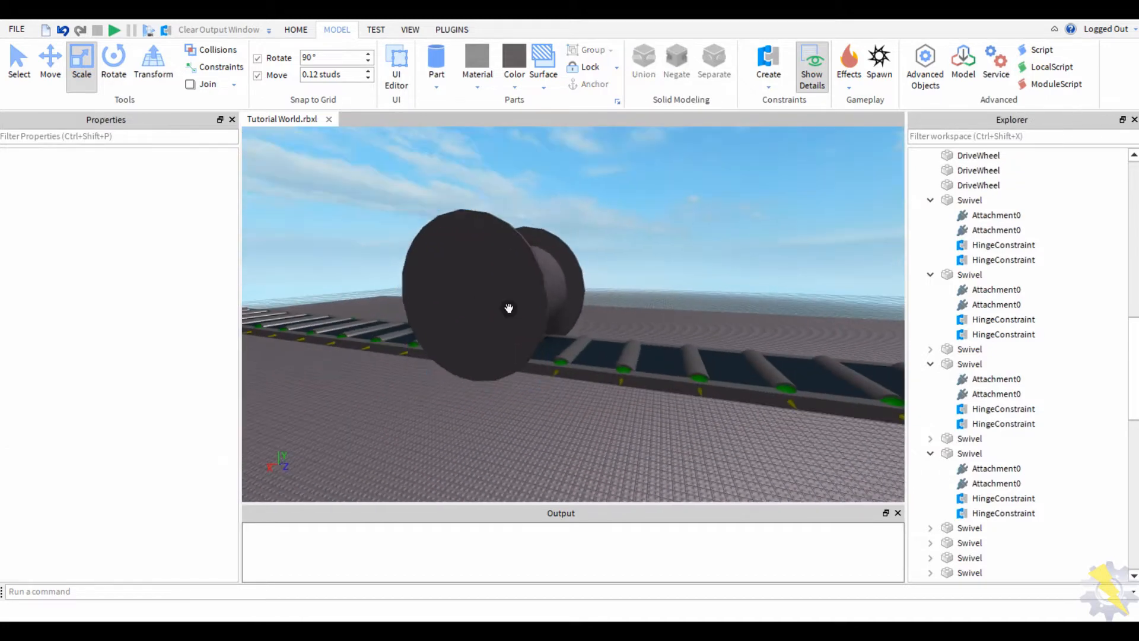
- Select the three DriveWheel parts and group them with Ctrl+G
click(508, 307)
right_drag(434, 199, 504, 289)
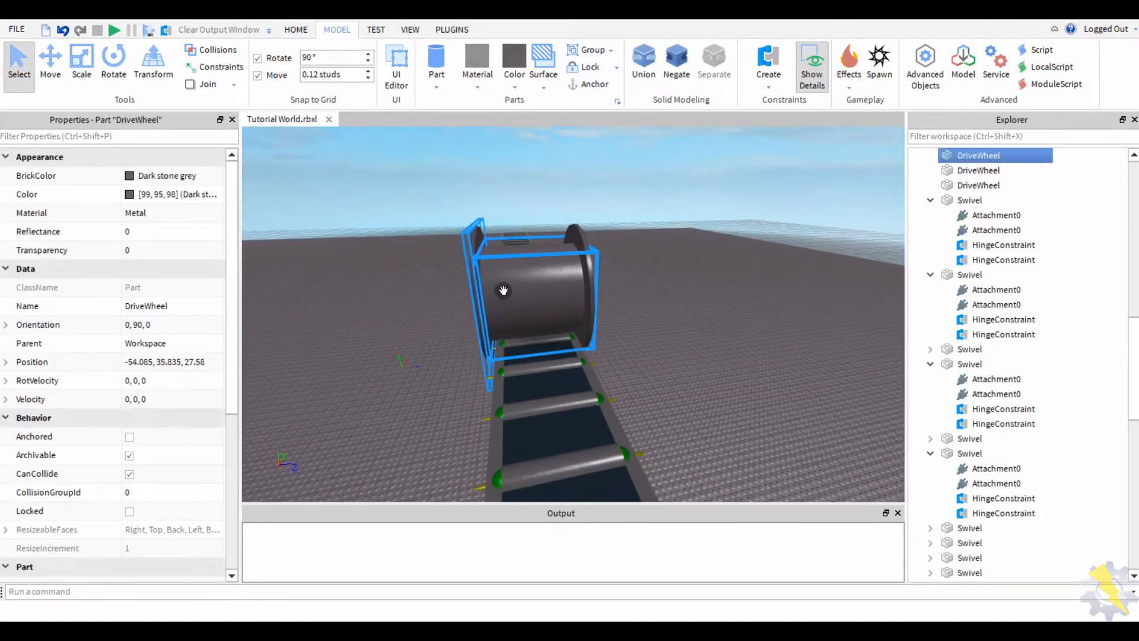
ctrl+click(504, 283)
right_drag(683, 293, 724, 319)
key(ctrl+g)
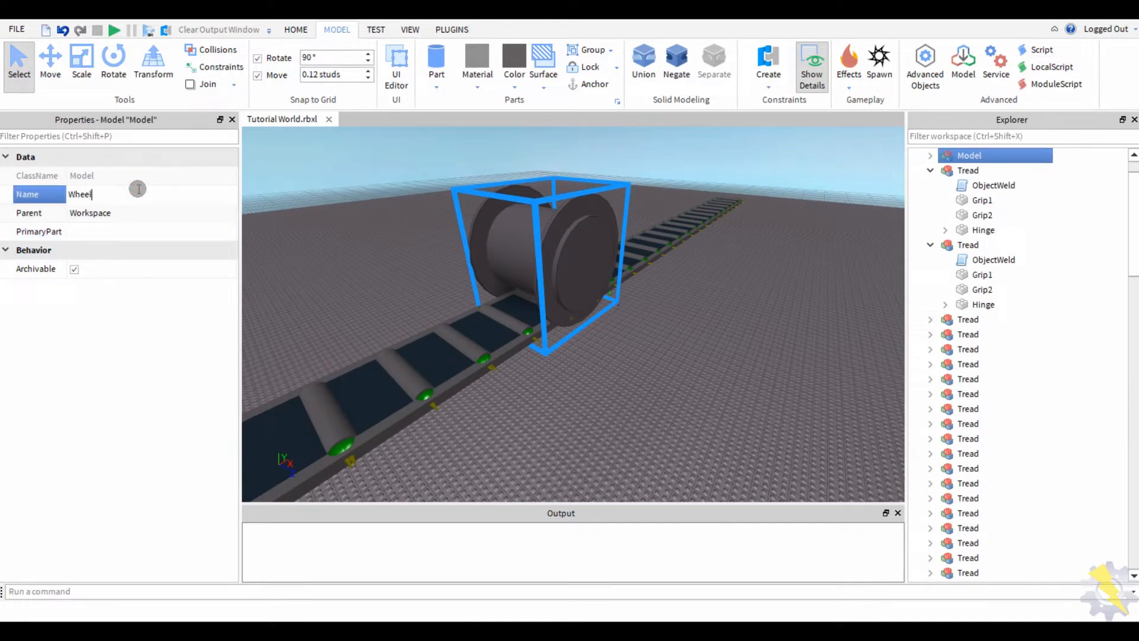
- In the expanded Wheel model, rename both flange discs to Barrier
click(923, 156)
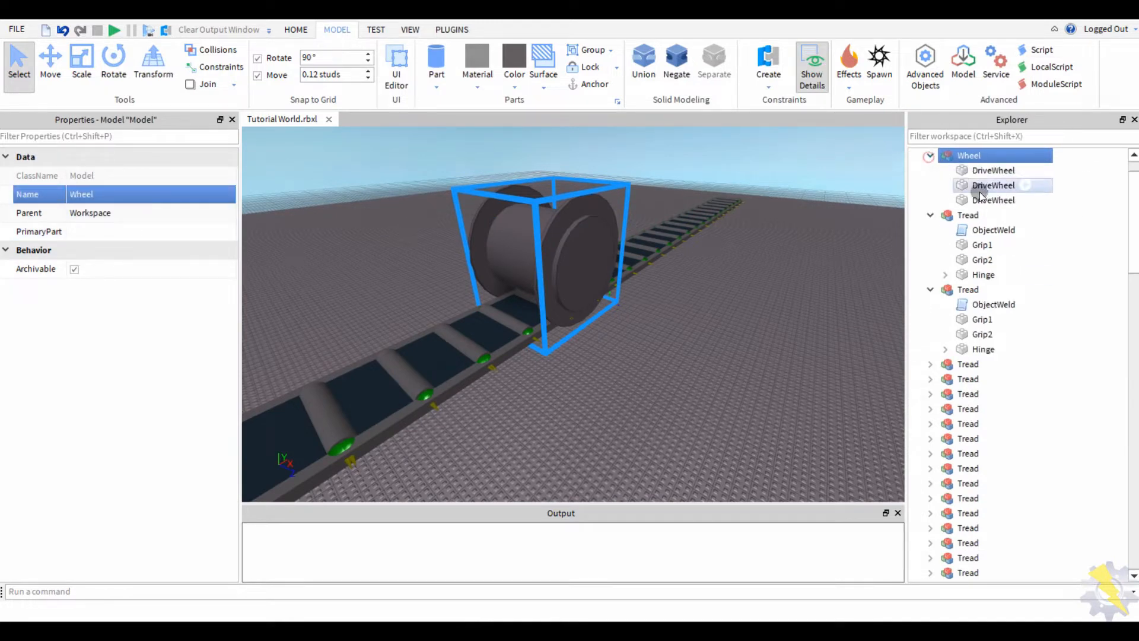
click(985, 172)
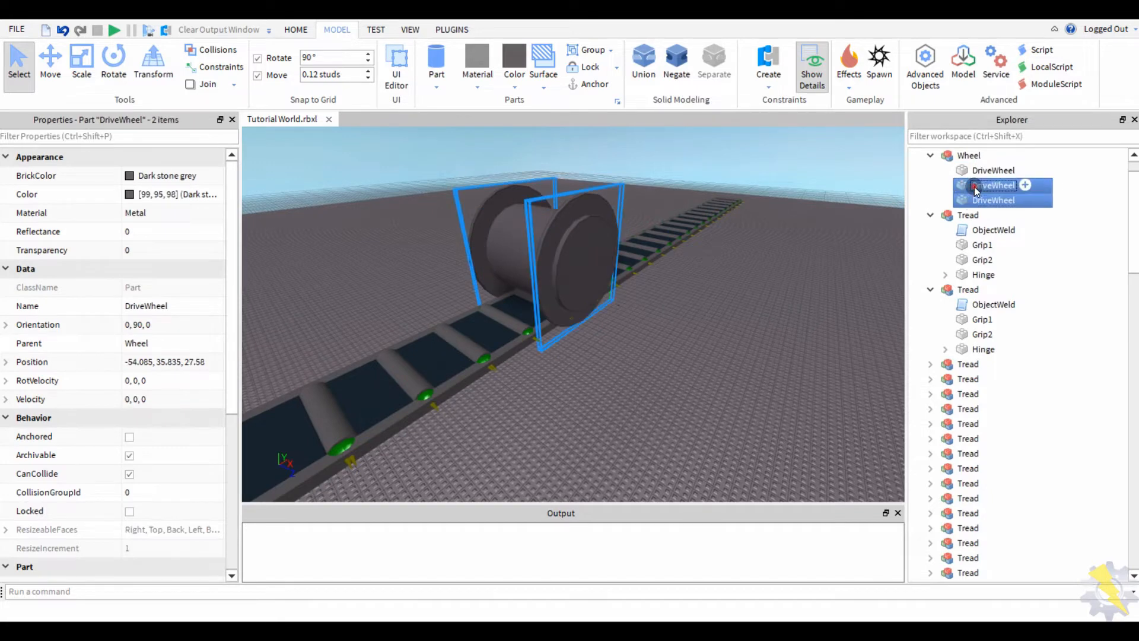
click(128, 303)
text(Barrier)
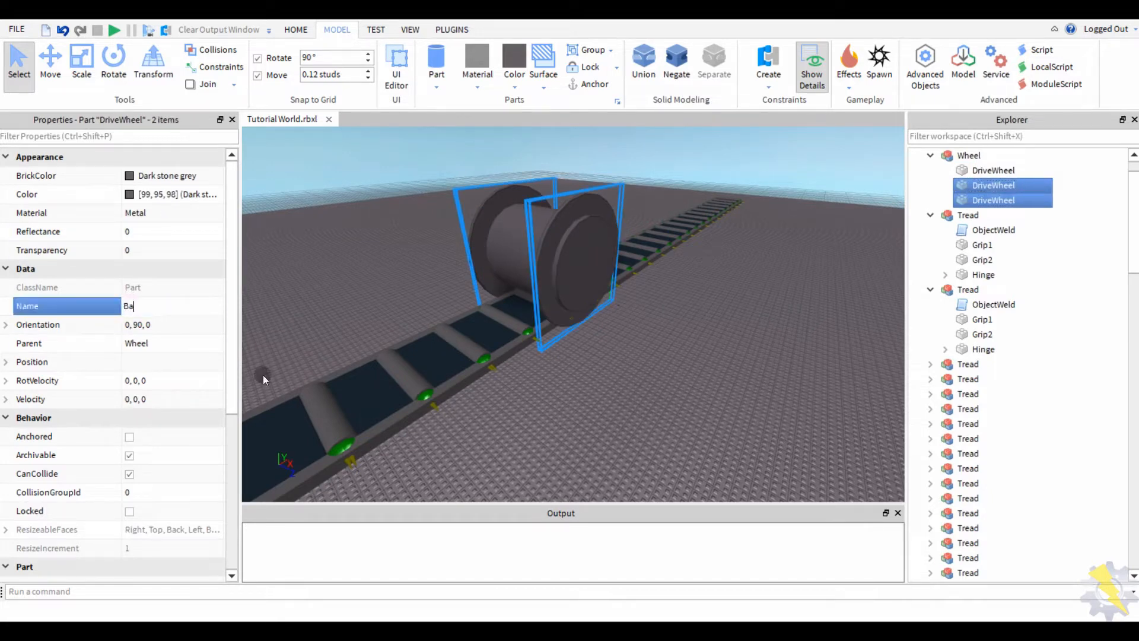
key(Return)
- Copy a Tread's ObjectWeld script and paste it into the Wheel model
click(372, 232)
right_drag(372, 233, 799, 196)
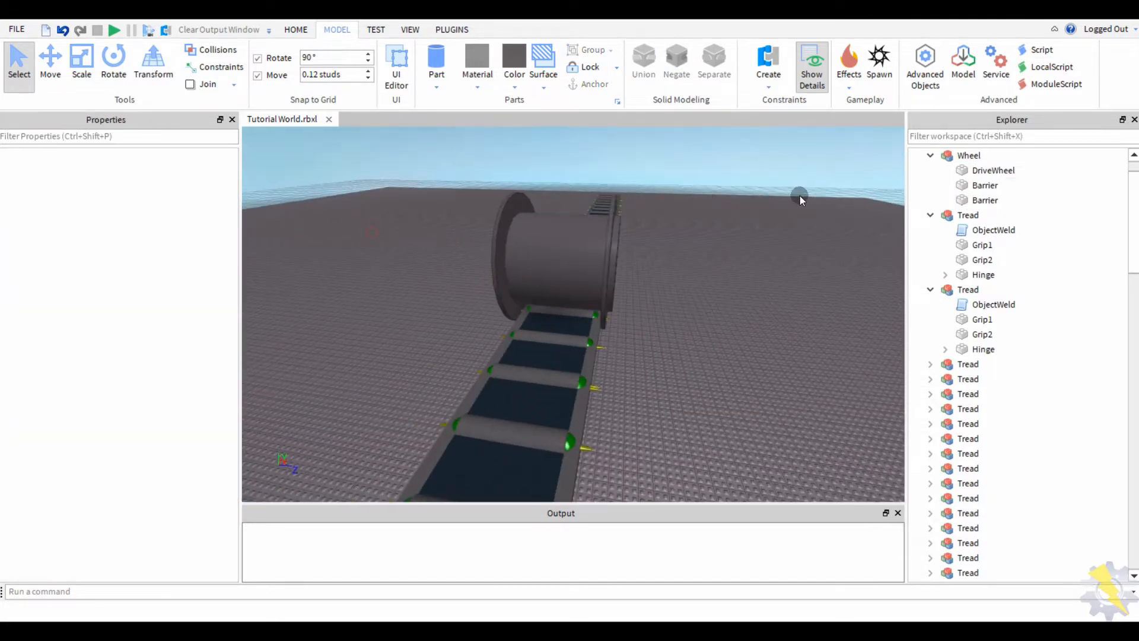
double_click(970, 157)
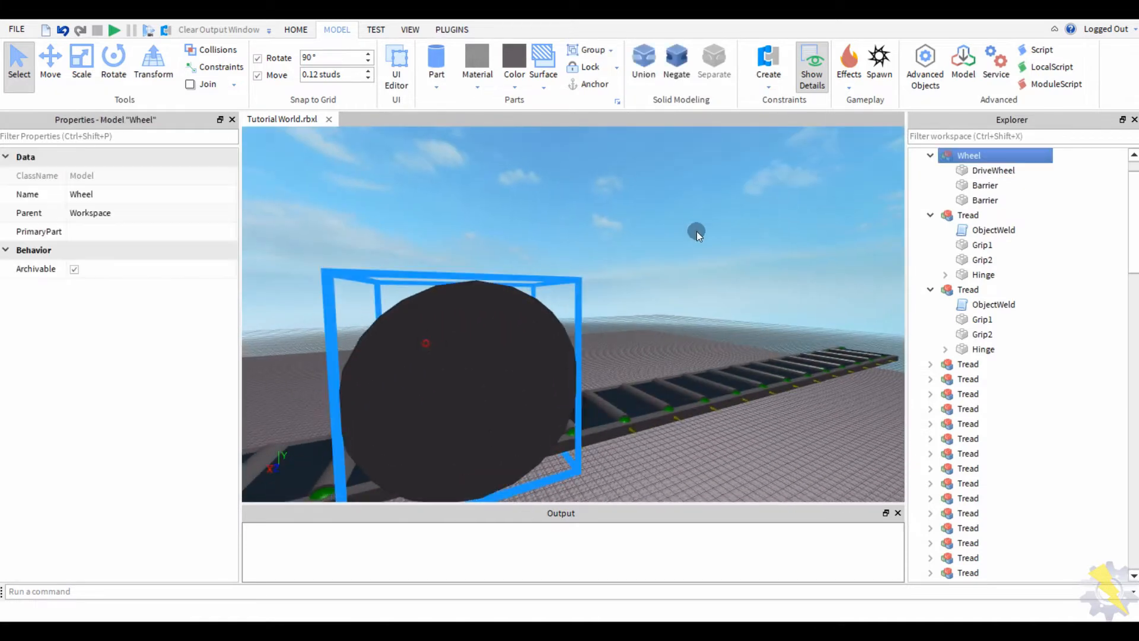
click(654, 252)
right_drag(655, 251, 613, 310)
key(s)
click(613, 310)
key(s)
click(593, 84)
key(d)
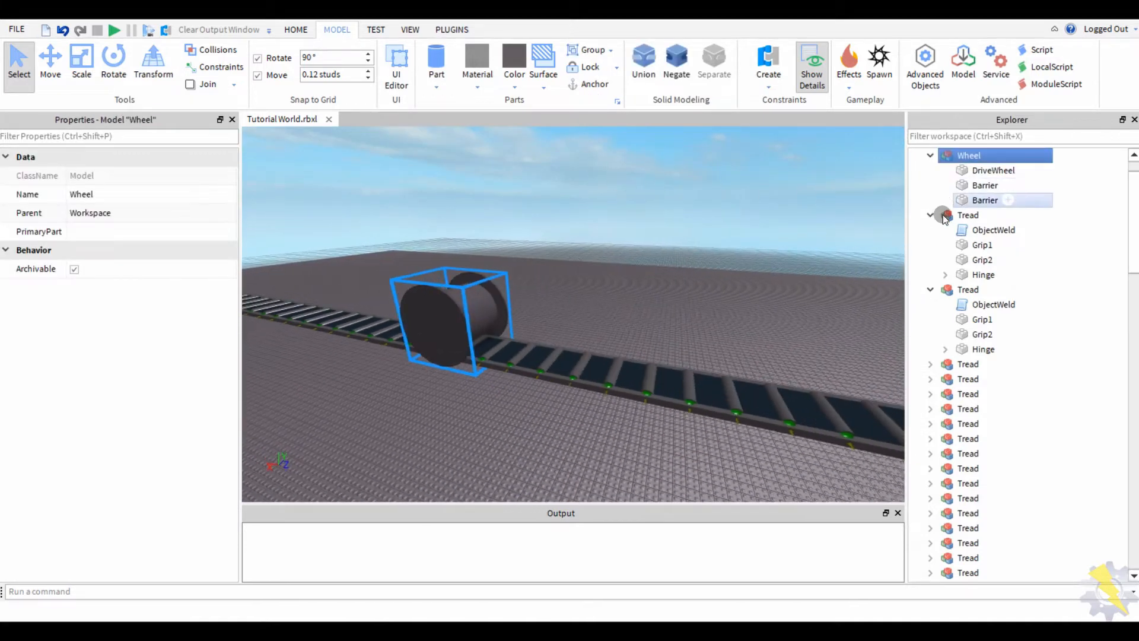
click(973, 231)
click(965, 156)
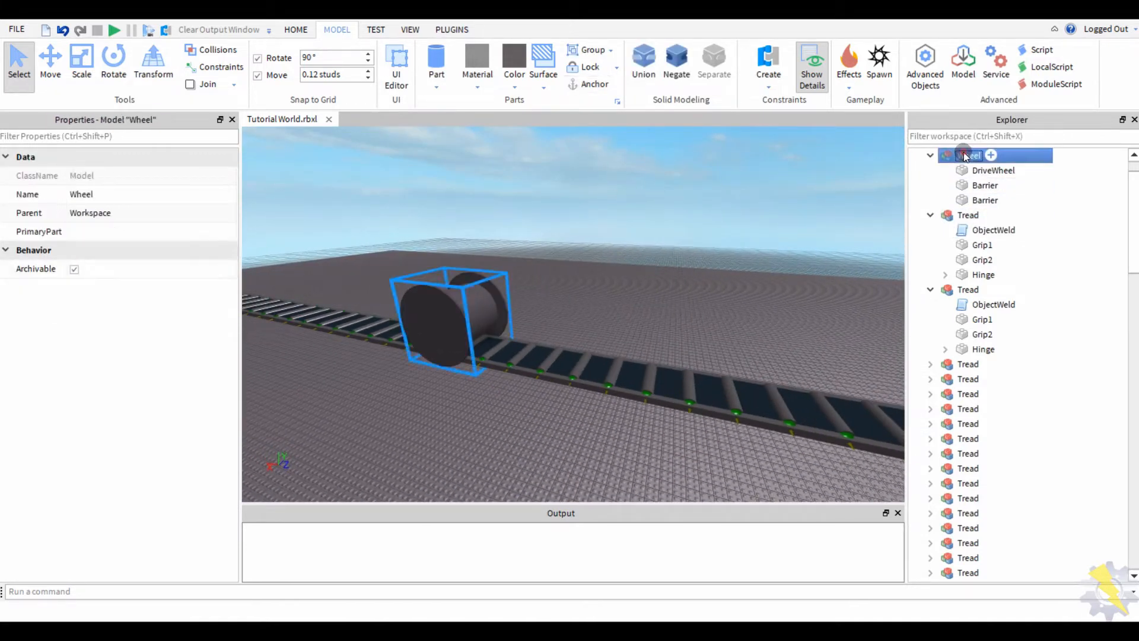
key(ctrl+shift+v)
click(99, 244)
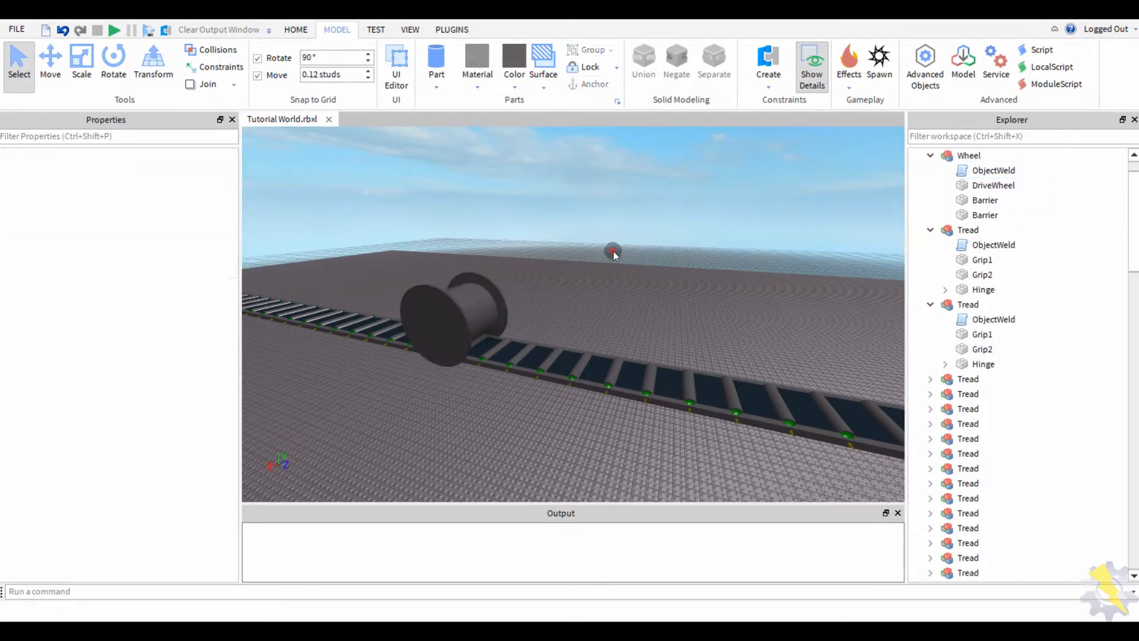
- Nudge the Wheel model slightly vertically with the Move tool, then run a play test with F5
scroll(446, 315, up, 10)
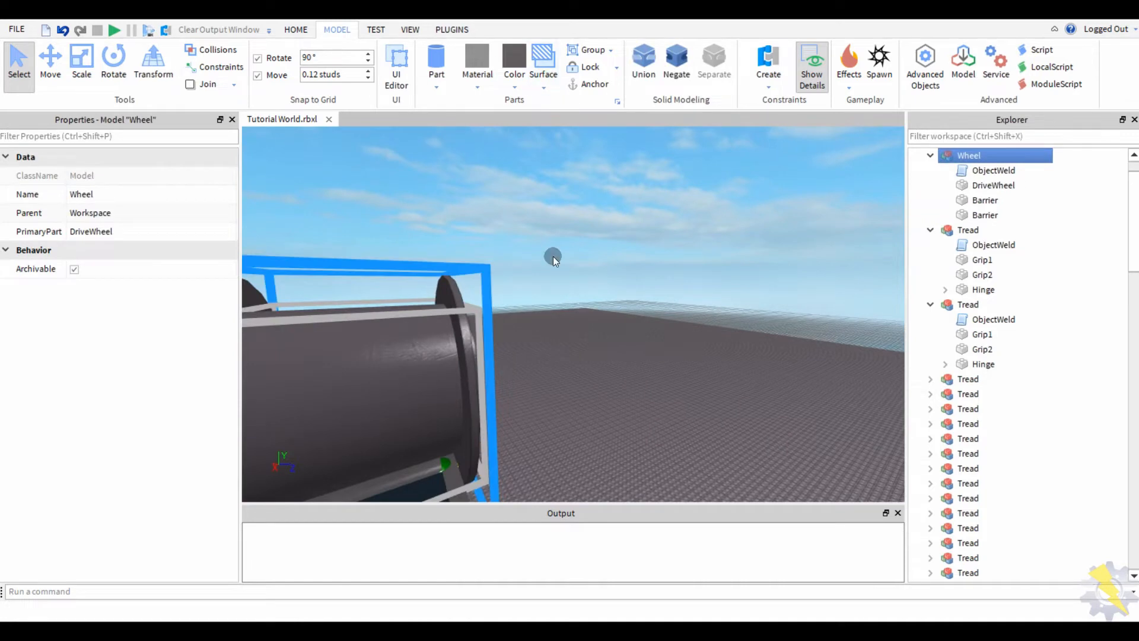
right_drag(553, 257, 165, 76)
scroll(295, 196, down, 5)
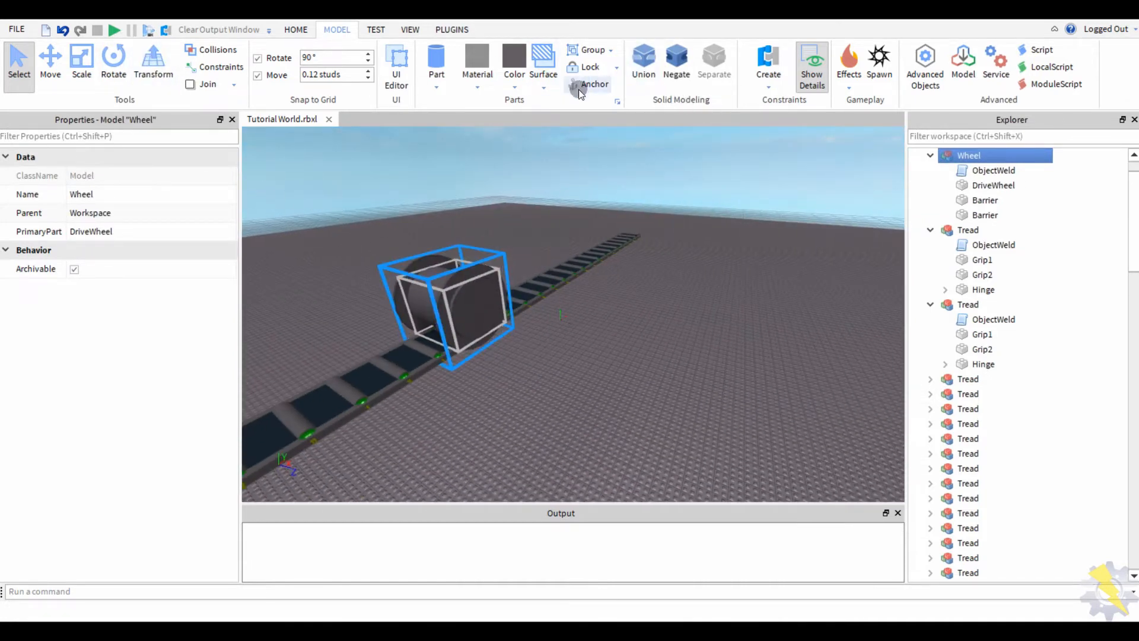
click(51, 68)
right_drag(496, 246, 531, 268)
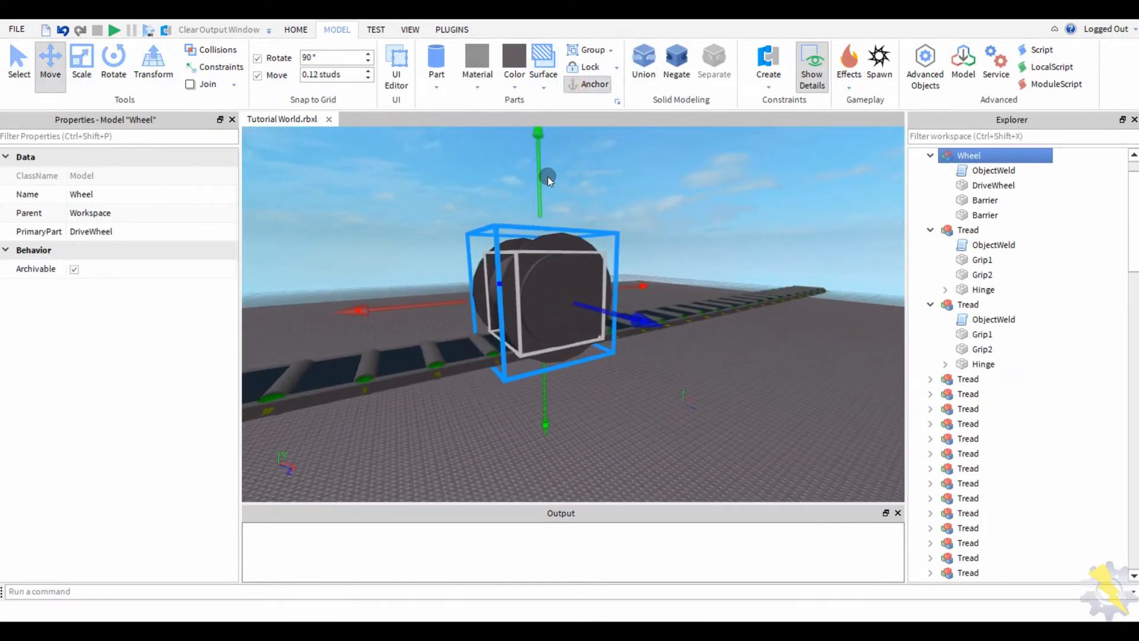
scroll(443, 279, up, 10)
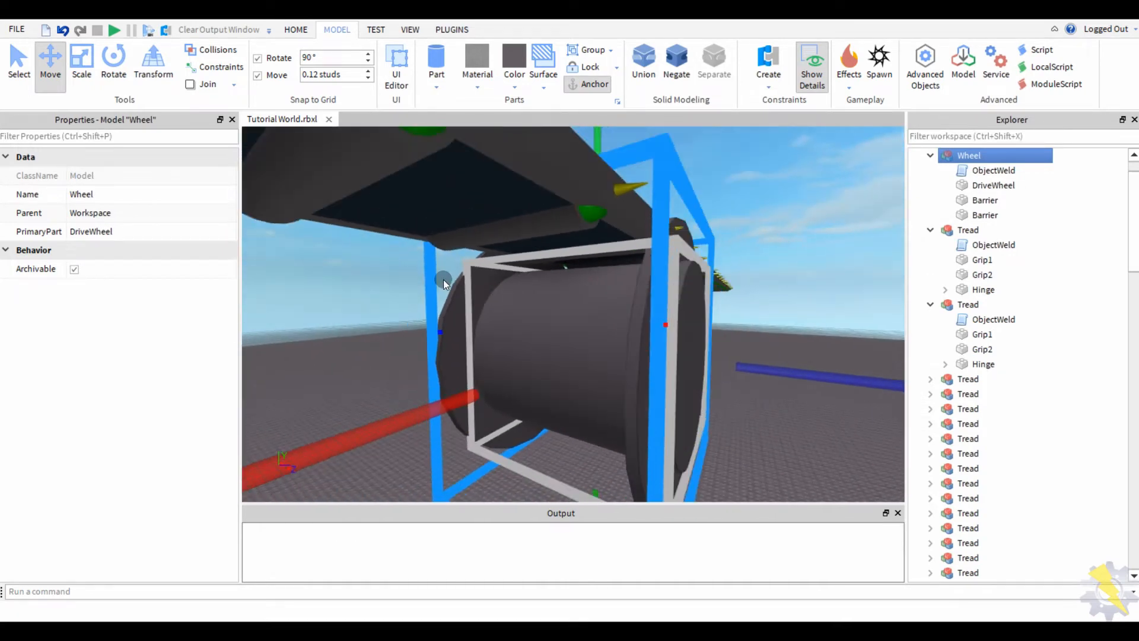
scroll(443, 280, down, 2)
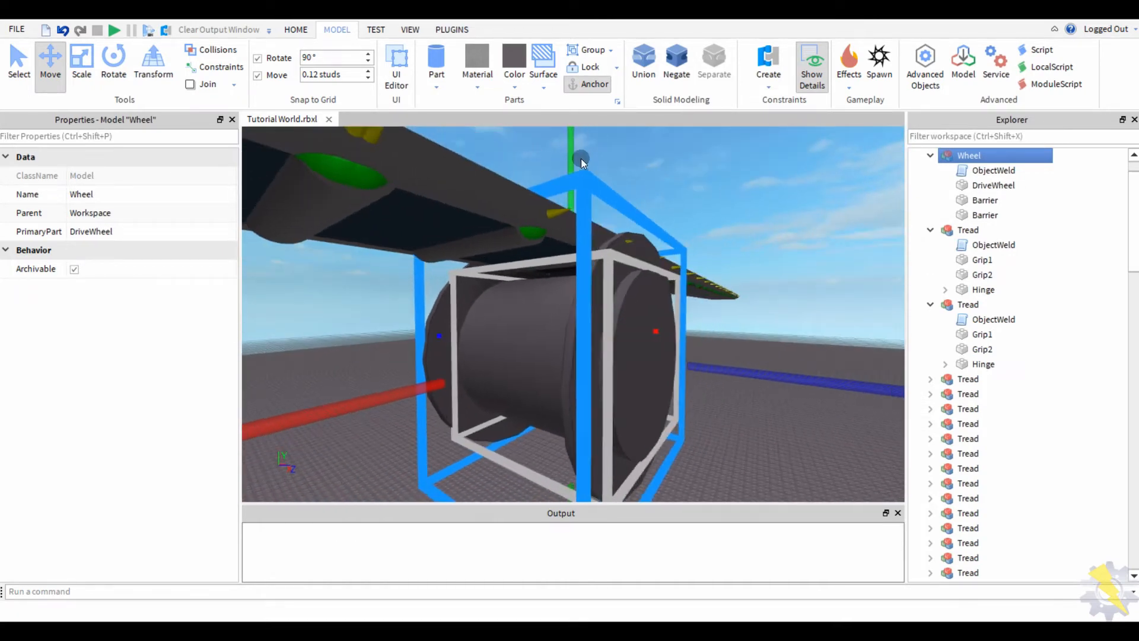
drag(580, 159, 578, 154)
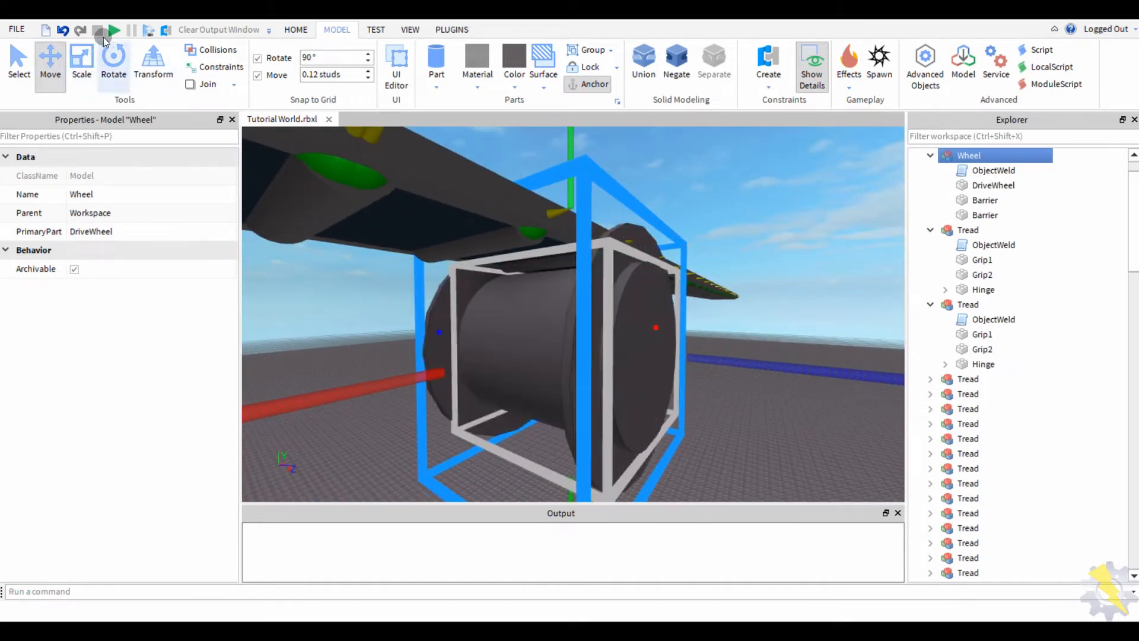
key(F5)
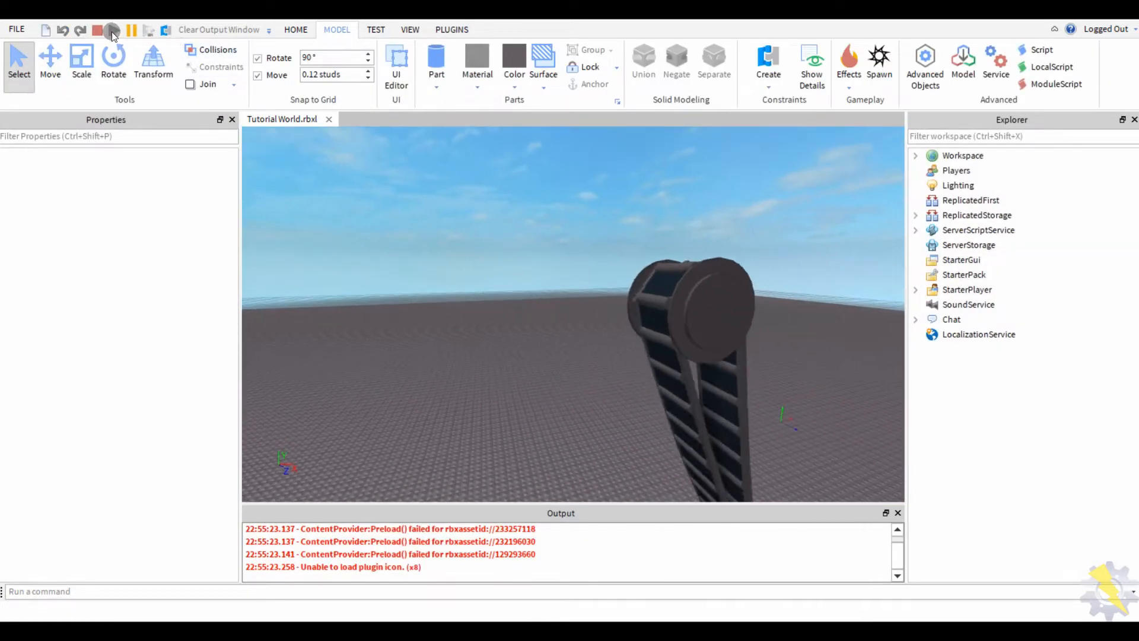
- Stop the play test and give DriveWheel custom physical properties with Friction 2 and FrictionWeight 9
click(101, 32)
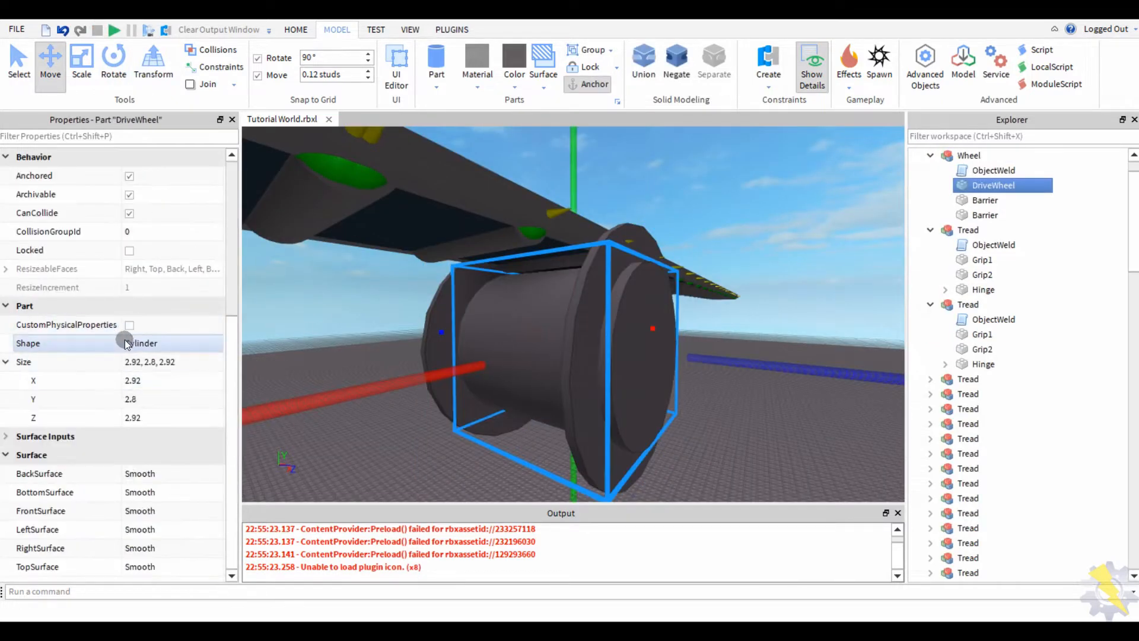
click(129, 325)
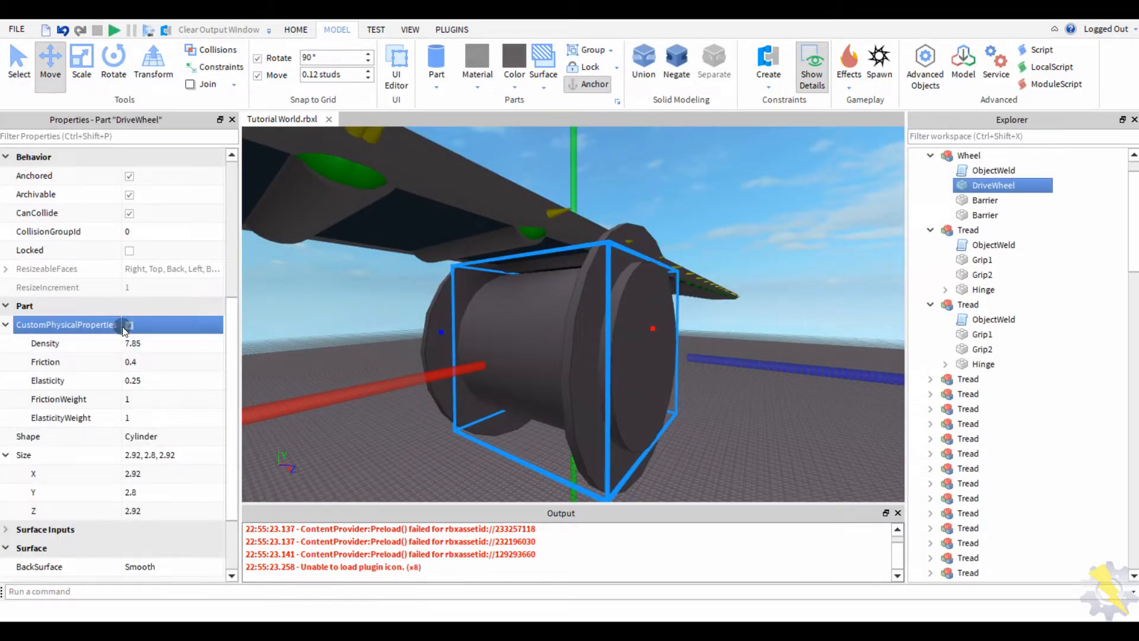
click(67, 326)
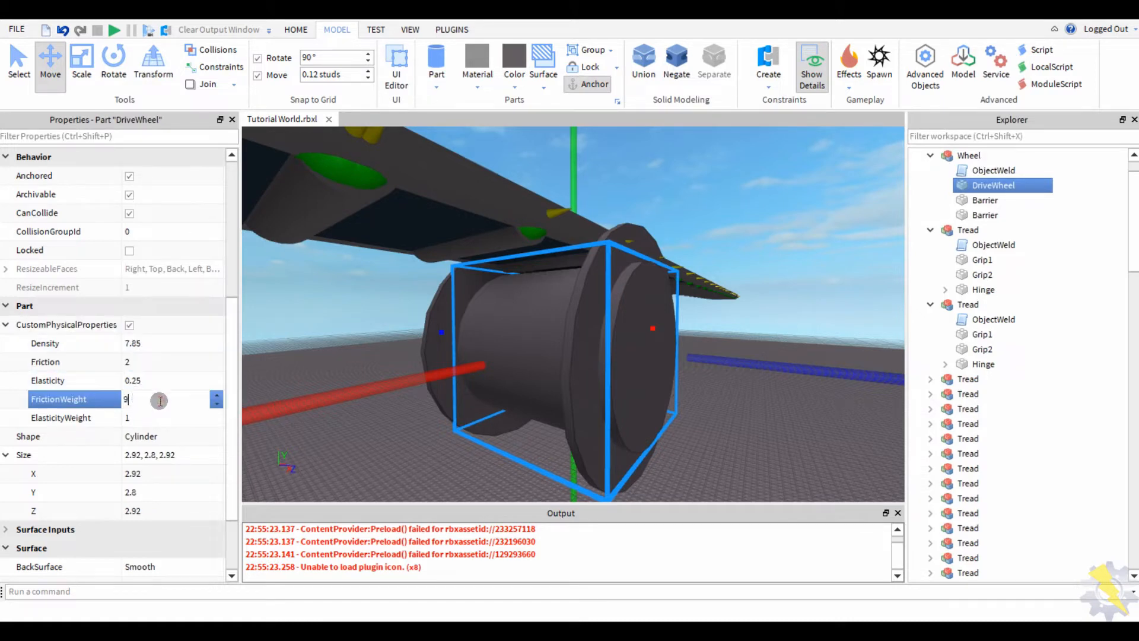
click(397, 459)
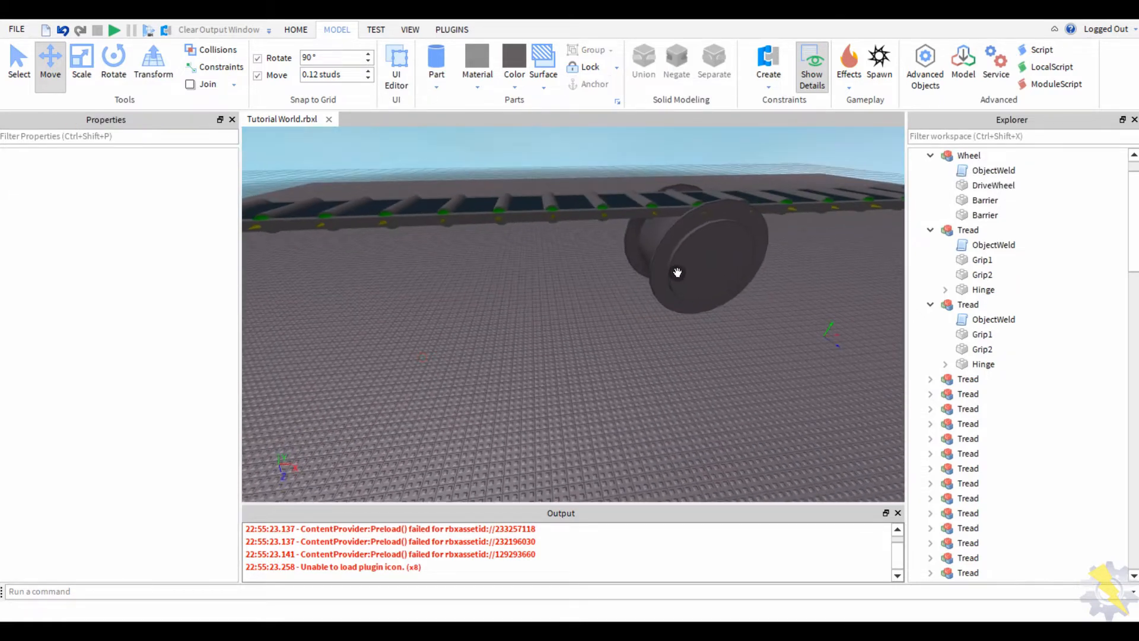
click(677, 272)
key(f)
right_drag(453, 348, 568, 360)
- Insert a new block part and scale it down into a thin upright block
click(568, 360)
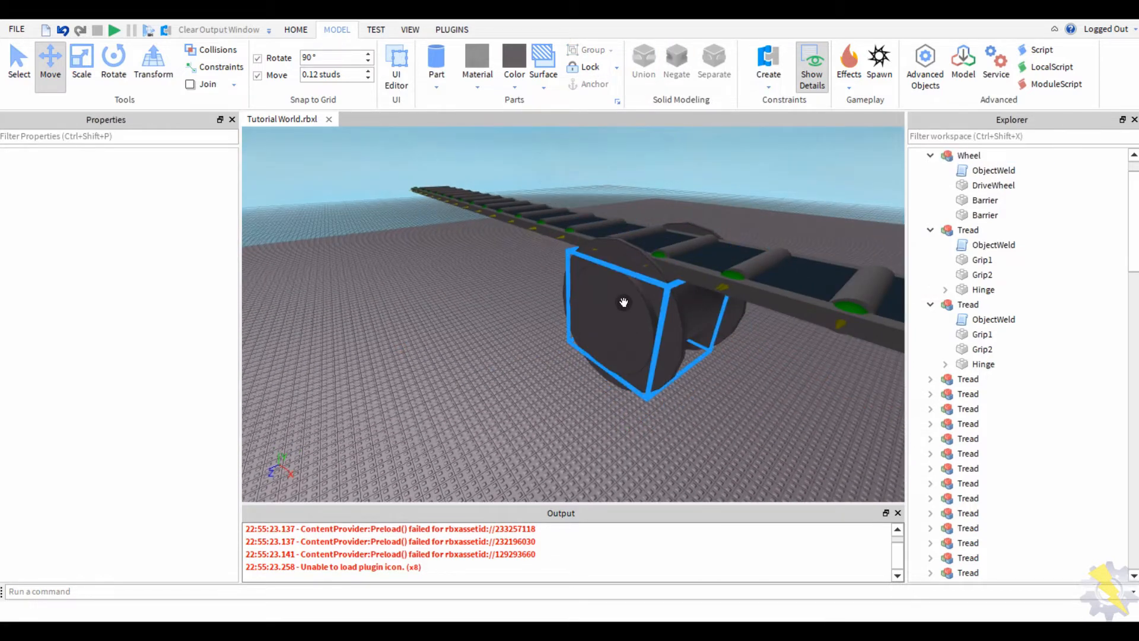
scroll(623, 303, up, 5)
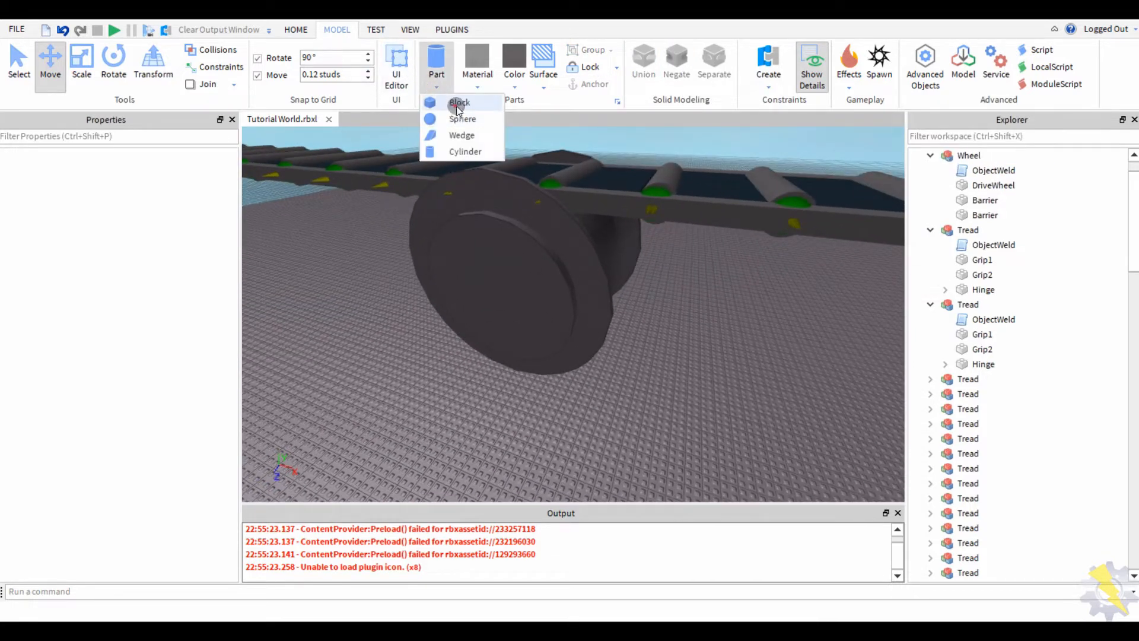
click(457, 104)
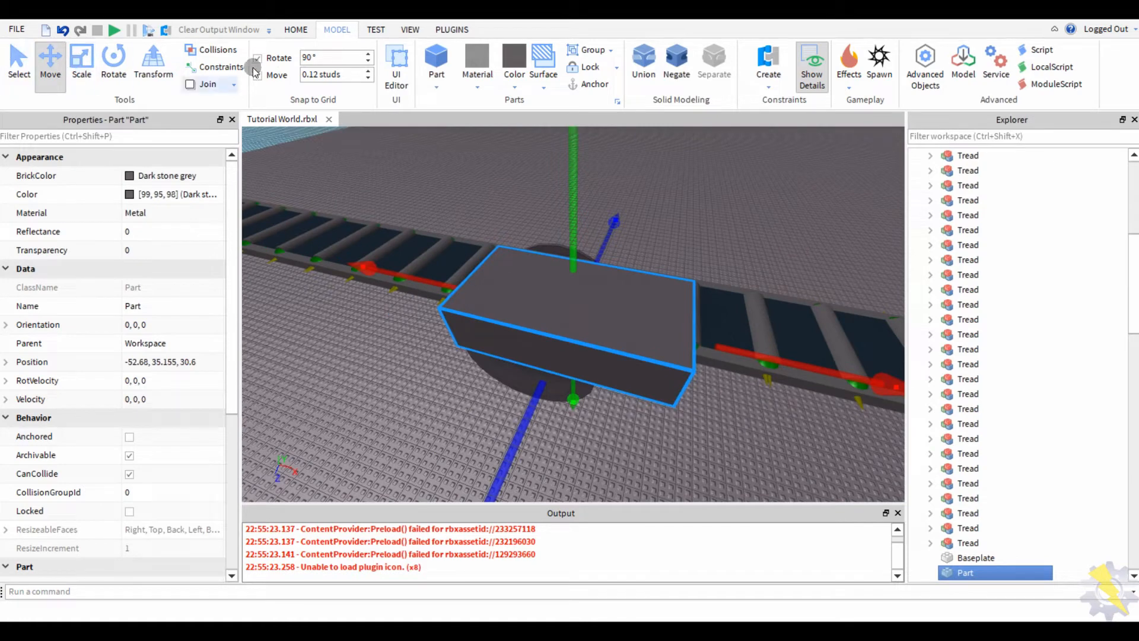
click(82, 55)
ctrl+drag(485, 466, 525, 415)
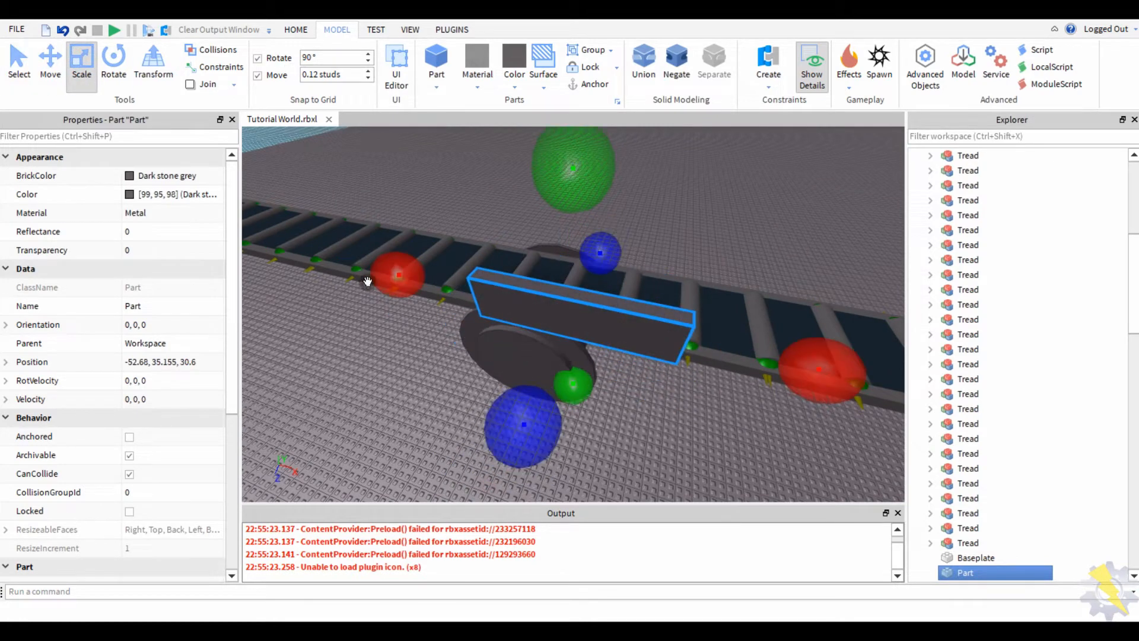
ctrl+drag(379, 276, 582, 273)
drag(574, 312, 528, 290)
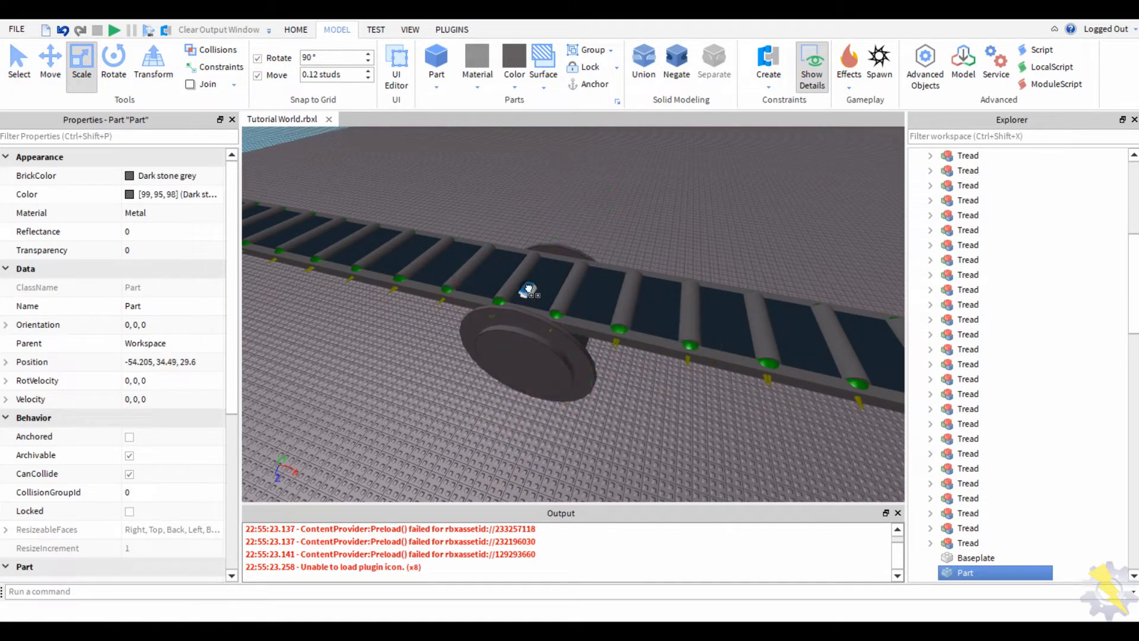
- Copy DriveWheel's Position value into the block so it sits at the wheel's position
click(515, 357)
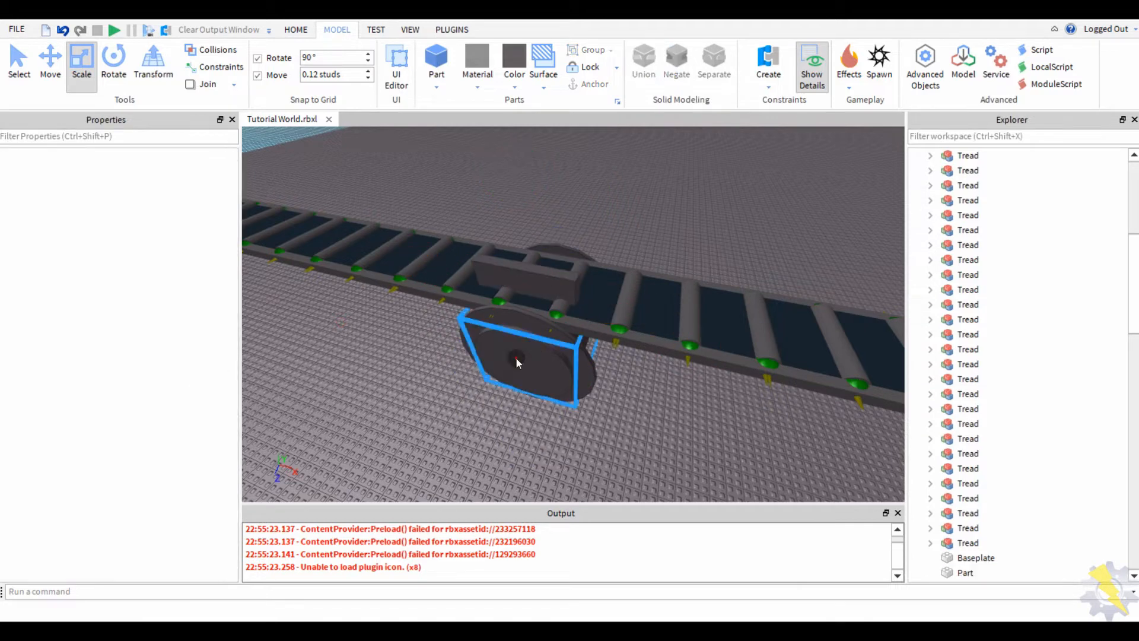
click(128, 361)
right_click(147, 361)
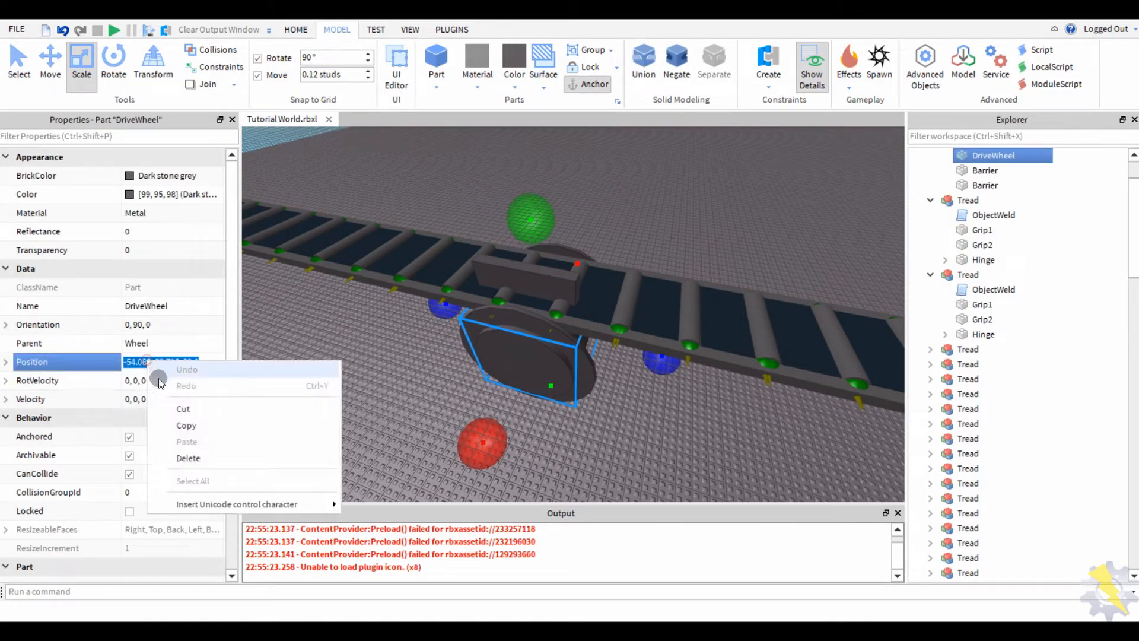
click(177, 426)
click(504, 279)
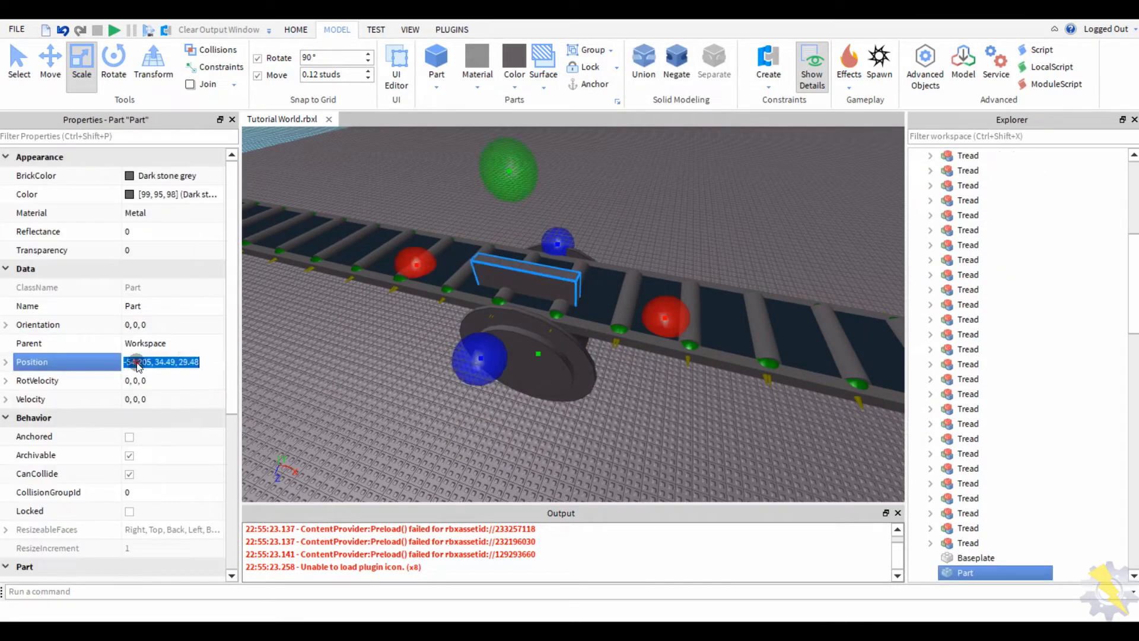
key(Return)
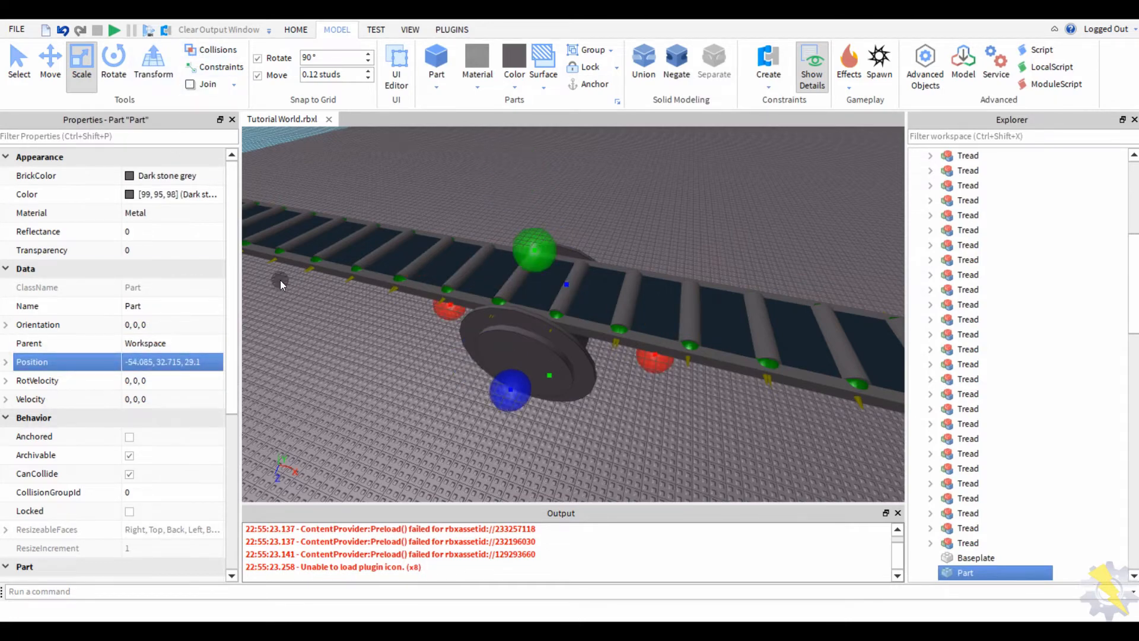
- Lengthen the block outward from the wheel and reduce its height
scroll(299, 300, up, 5)
drag(671, 323, 462, 334)
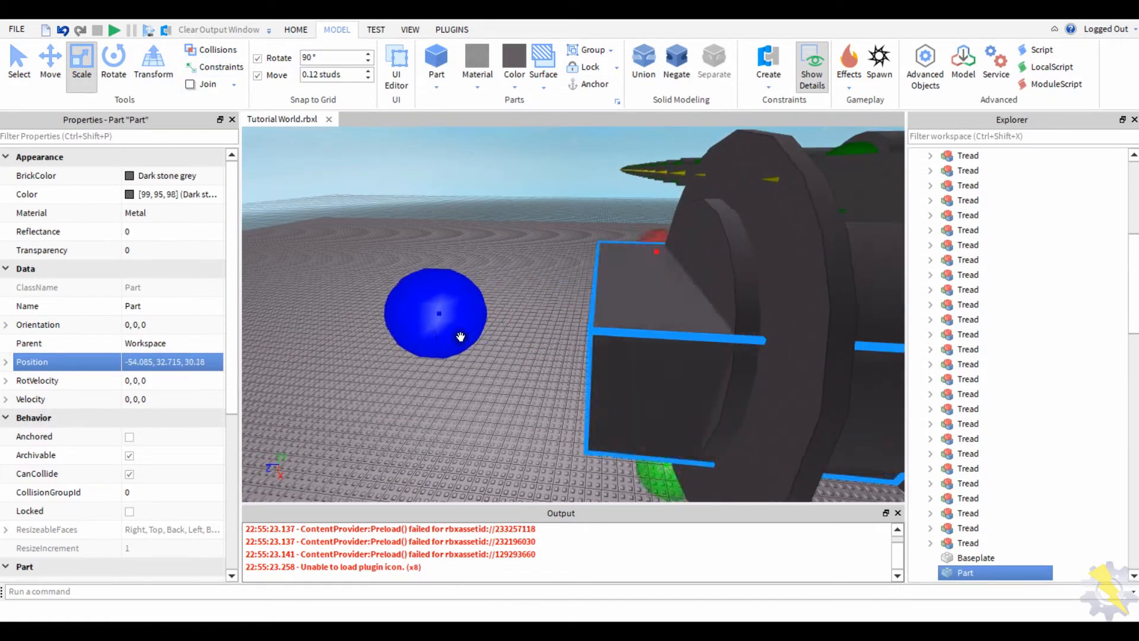
key(f)
right_drag(498, 301, 544, 261)
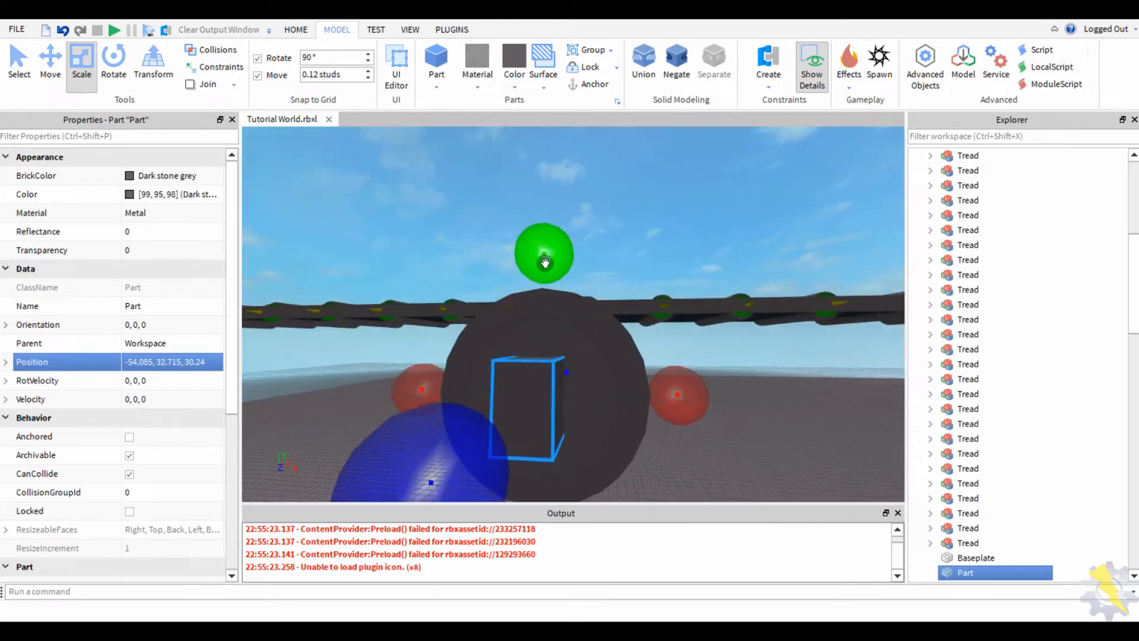
ctrl+drag(540, 223, 540, 239)
right_drag(629, 296, 474, 318)
drag(451, 322, 315, 323)
scroll(773, 346, down, 3)
drag(794, 323, 695, 342)
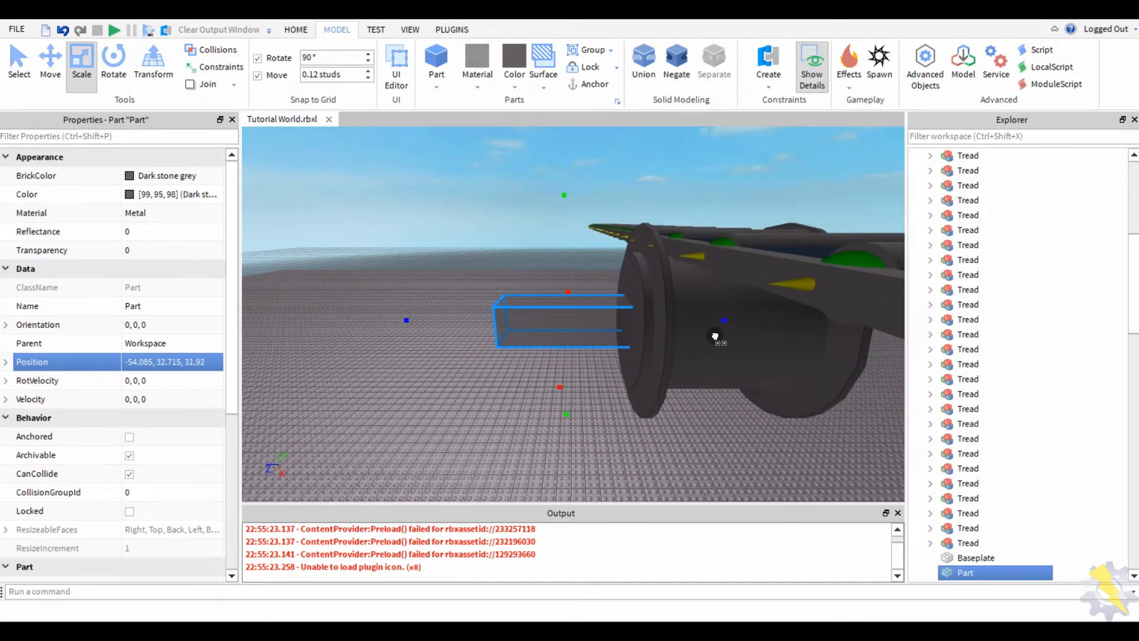
- Fine-tune the block: extend it slightly, make it taller, shorten its length and widen it
scroll(483, 275, up, 3)
right_drag(483, 275, 516, 290)
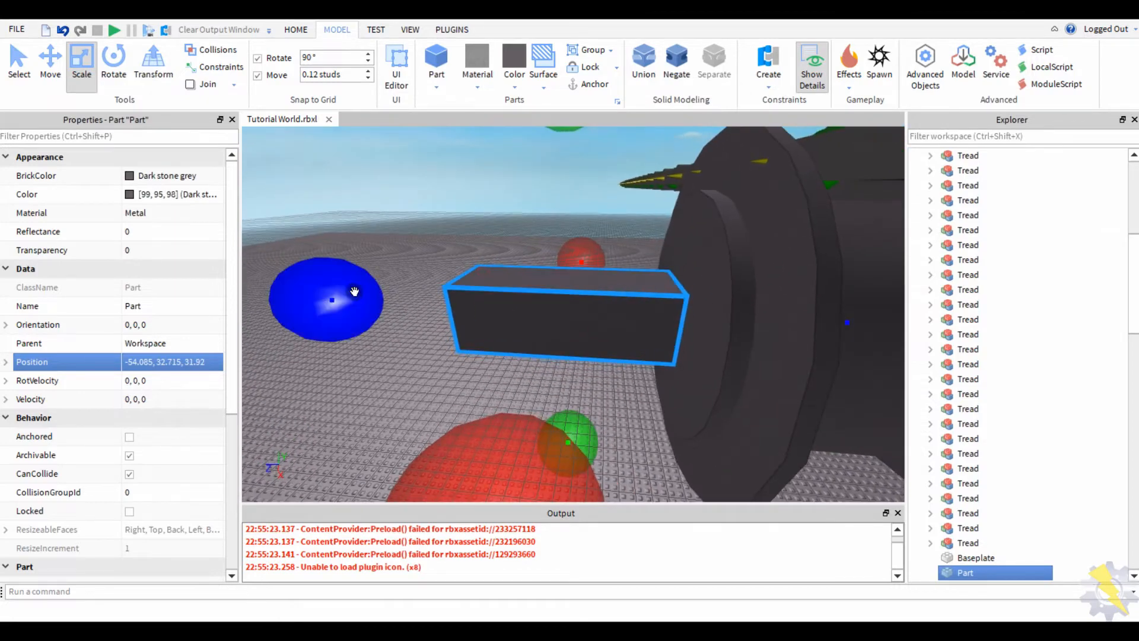
drag(354, 291, 338, 292)
right_drag(534, 303, 498, 262)
drag(524, 229, 559, 207)
drag(773, 380, 663, 386)
right_drag(663, 386, 526, 371)
drag(481, 365, 579, 408)
click(533, 407)
click(720, 326)
click(579, 408)
key(w)
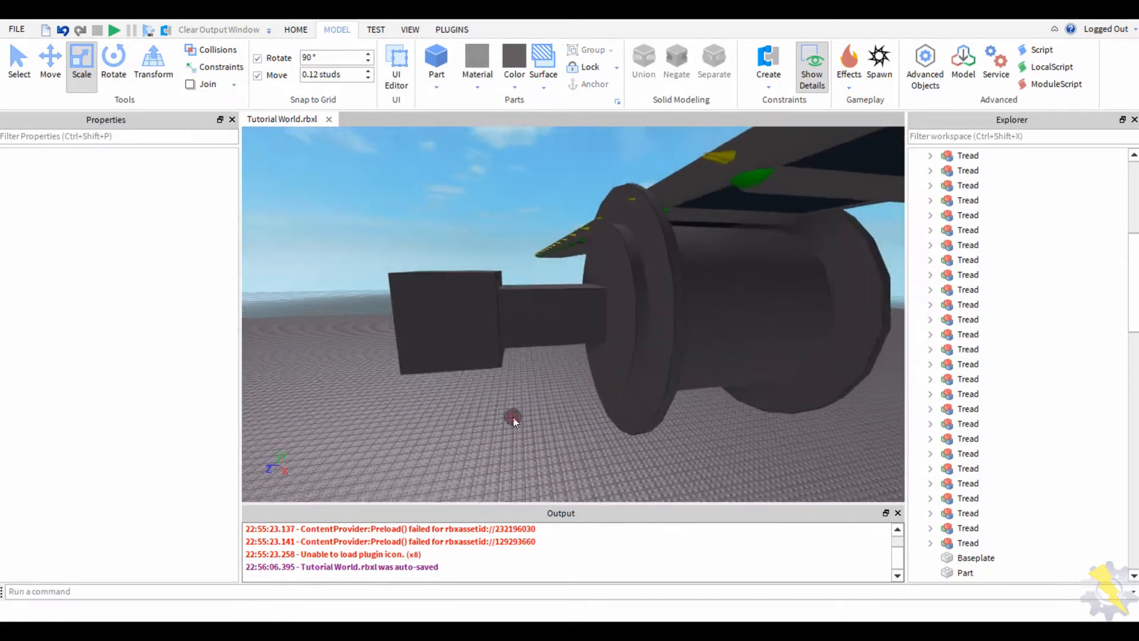
- Duplicate the box with Ctrl+D and group both boxes with Ctrl+G into the PowerBlock model
click(457, 300)
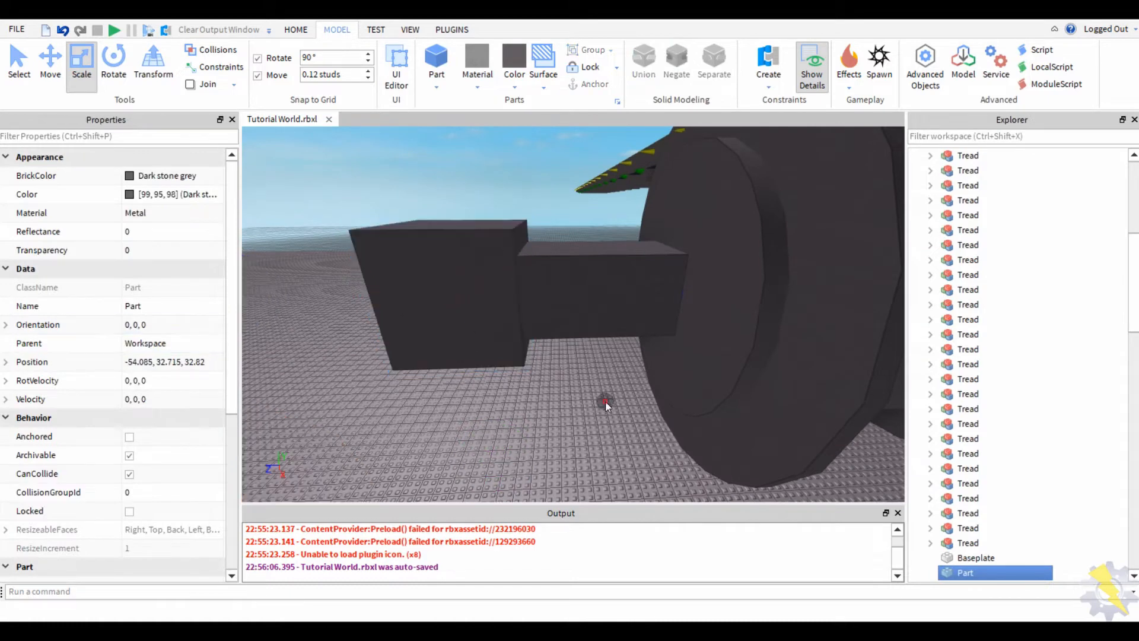
key(ctrl+d)
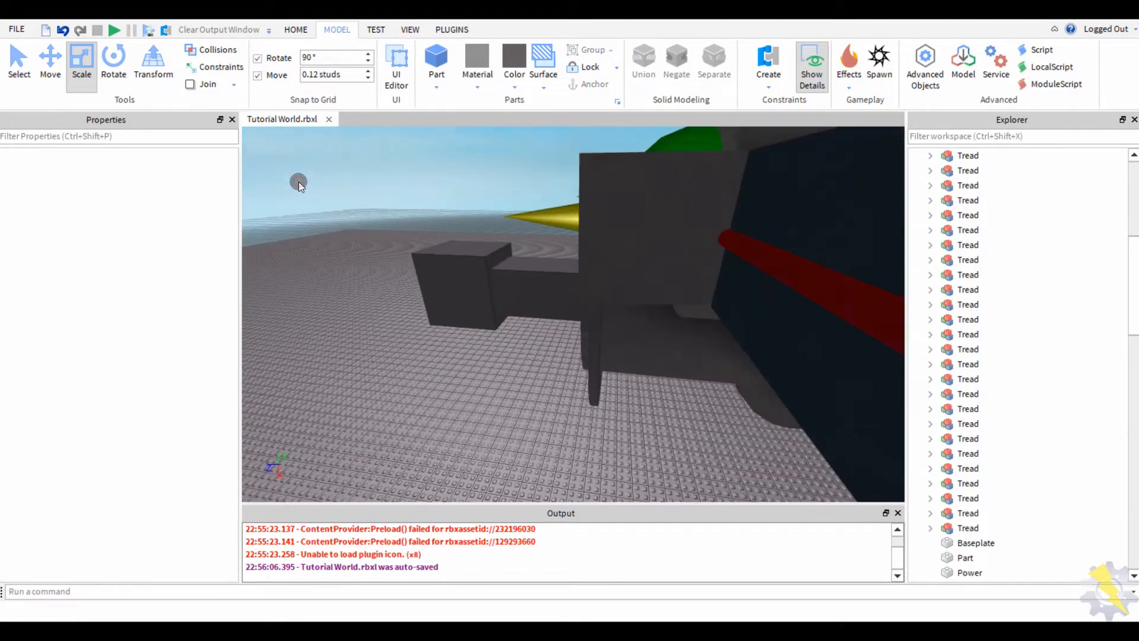
ctrl+click(439, 314)
key(ctrl+g)
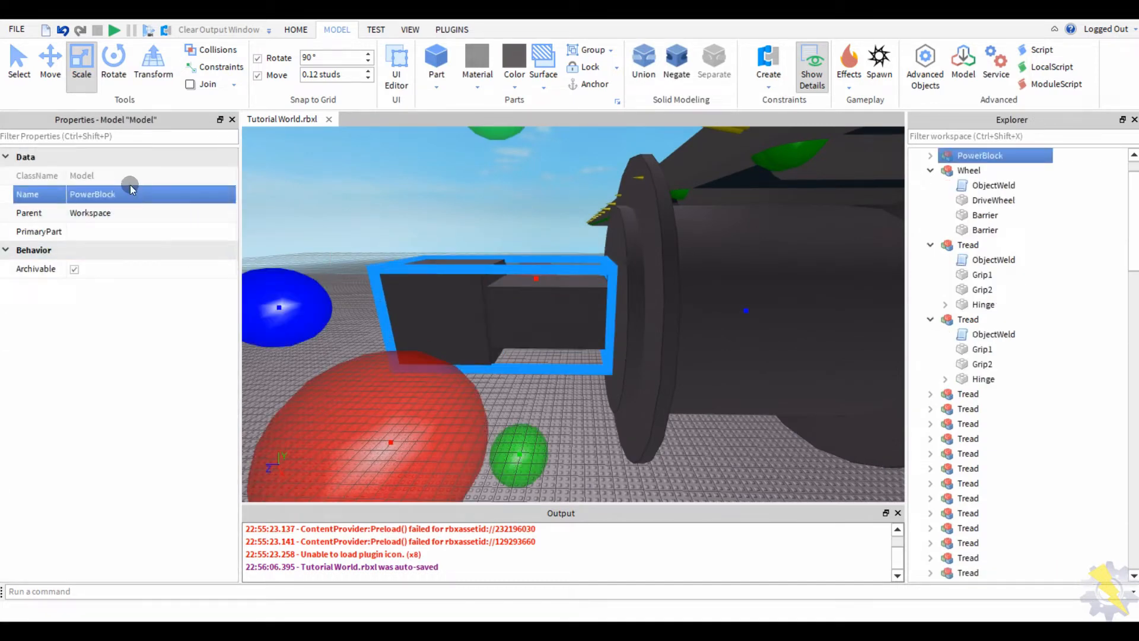
key(w)
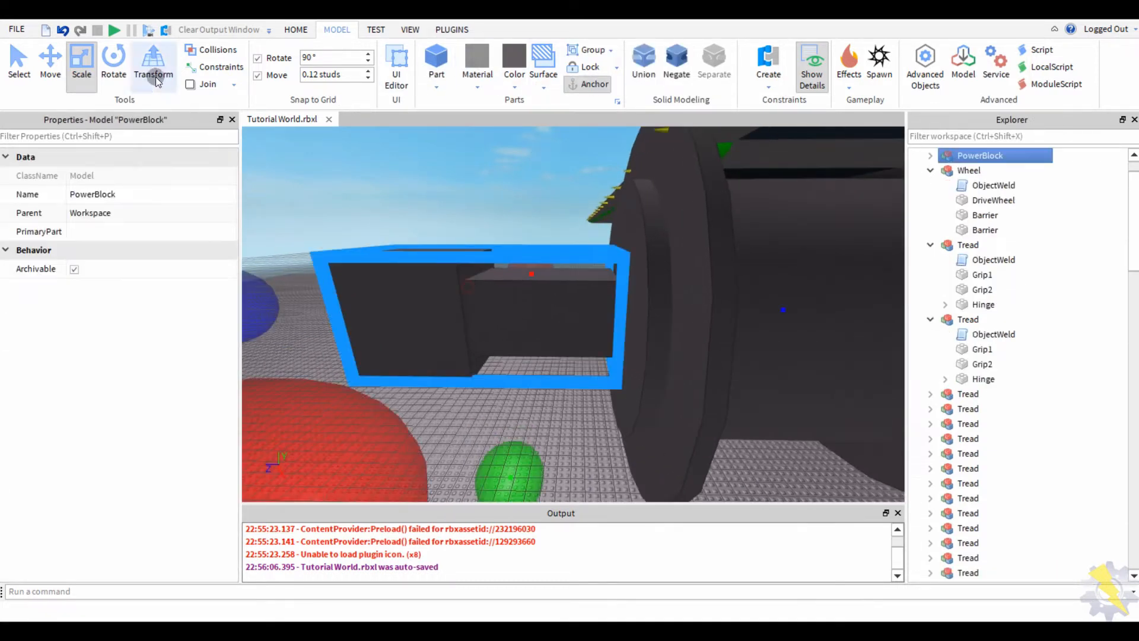
click(45, 81)
click(548, 189)
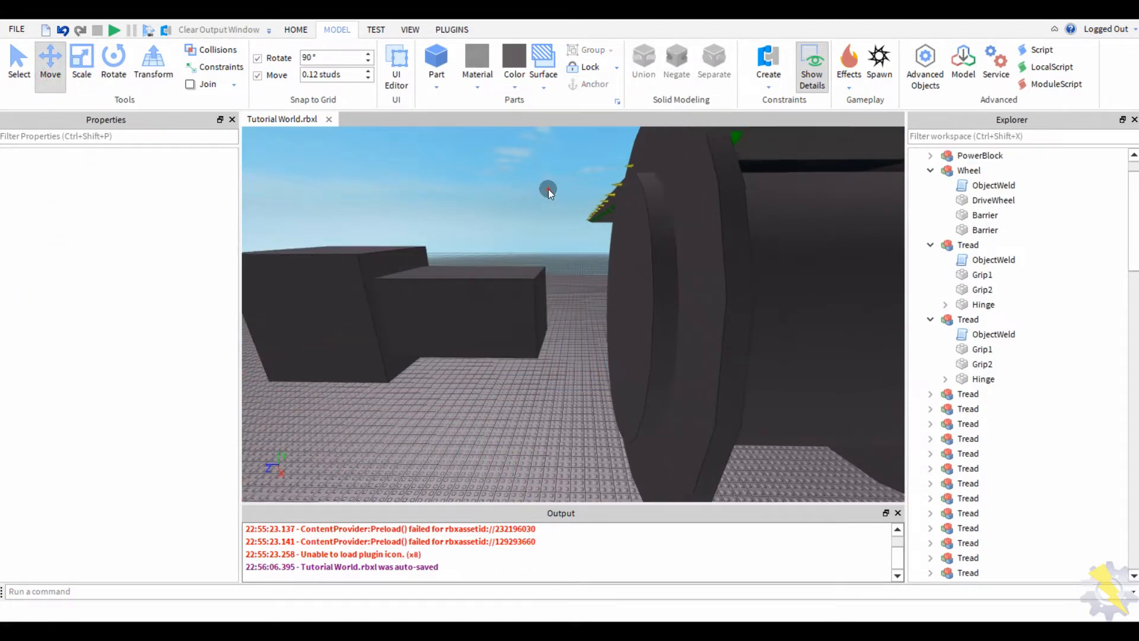
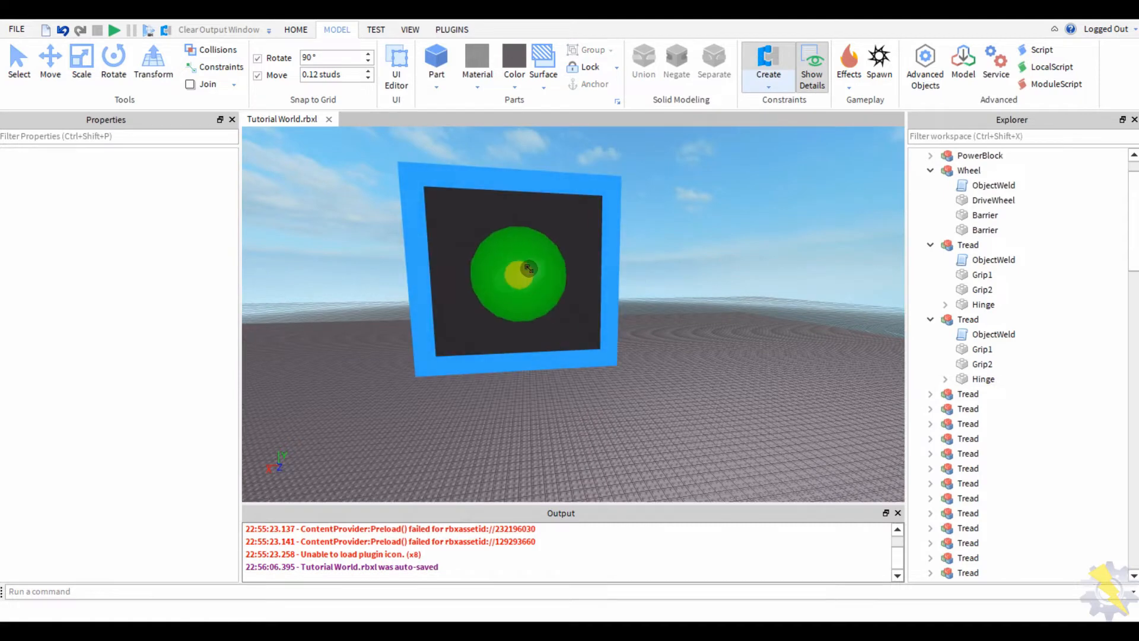
- Hinge the Power part to the DriveWheel, then orbit around the new hinge
click(553, 293)
right_drag(552, 293, 488, 298)
click(488, 298)
right_drag(580, 411, 599, 279)
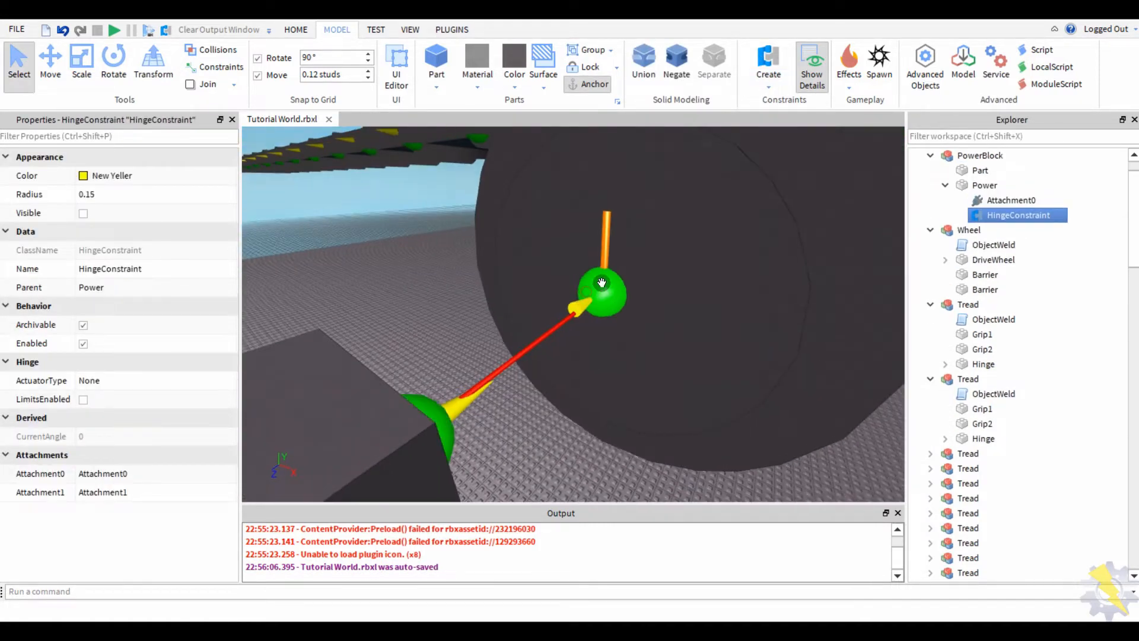
- Select the PowerBlock model with the Move tool and inspect it from the side and below
click(20, 64)
click(51, 64)
right_drag(369, 223, 600, 217)
right_drag(372, 335, 356, 335)
click(356, 335)
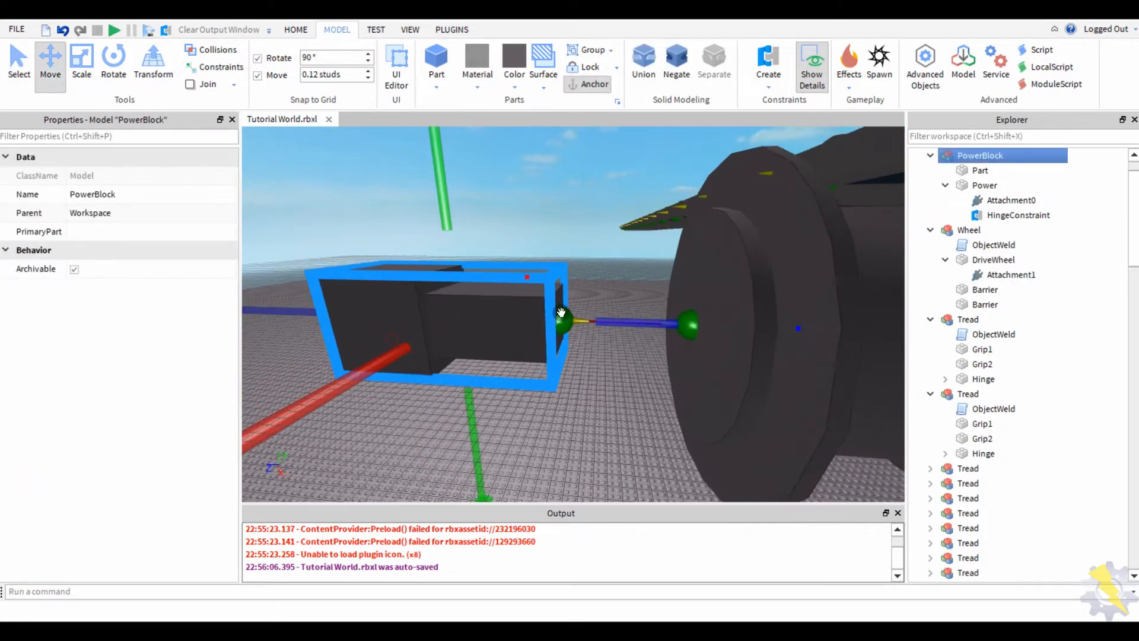
middle_drag(612, 320, 749, 332)
right_drag(432, 403, 335, 344)
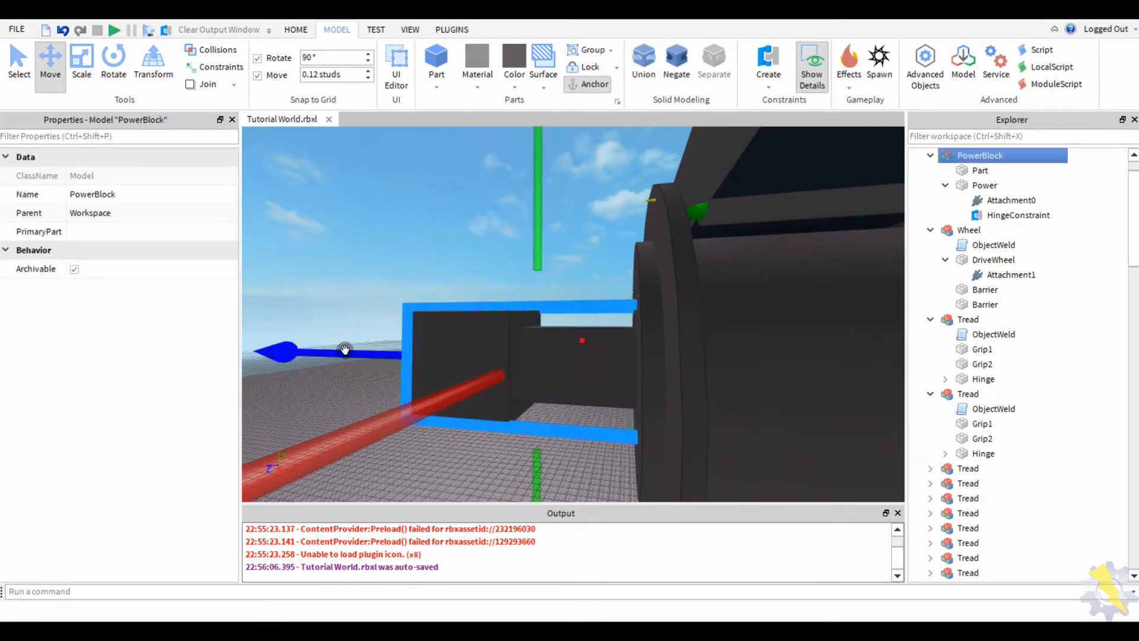
- Pull back above the tread and select the swivel piece beside the wheel
click(348, 279)
right_drag(348, 278, 343, 276)
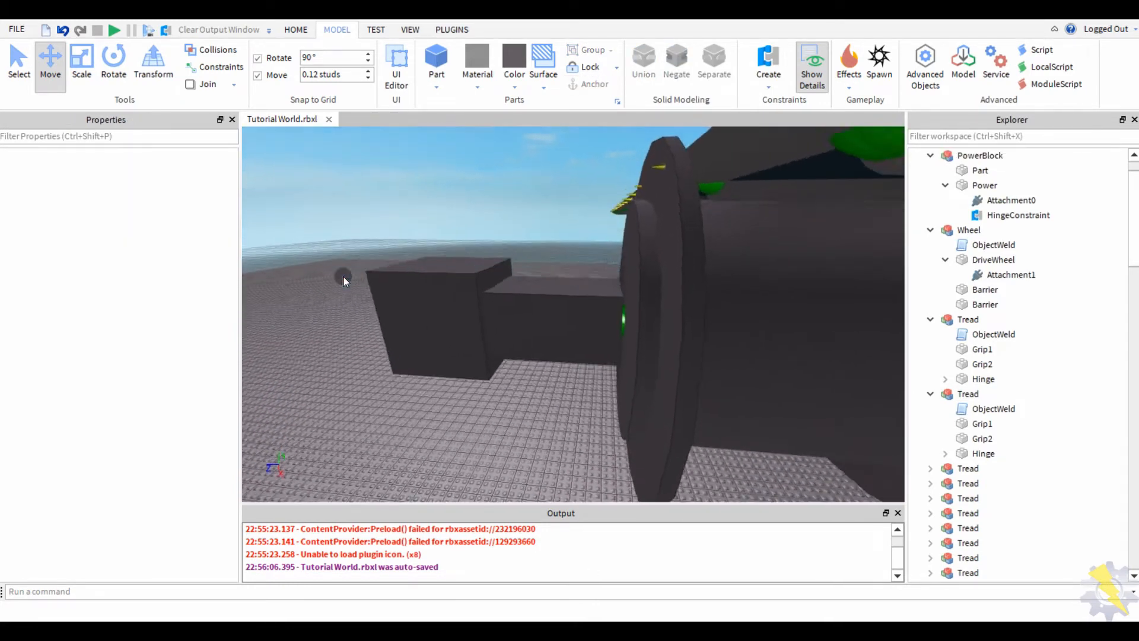
key(s)
scroll(449, 255, up, 5)
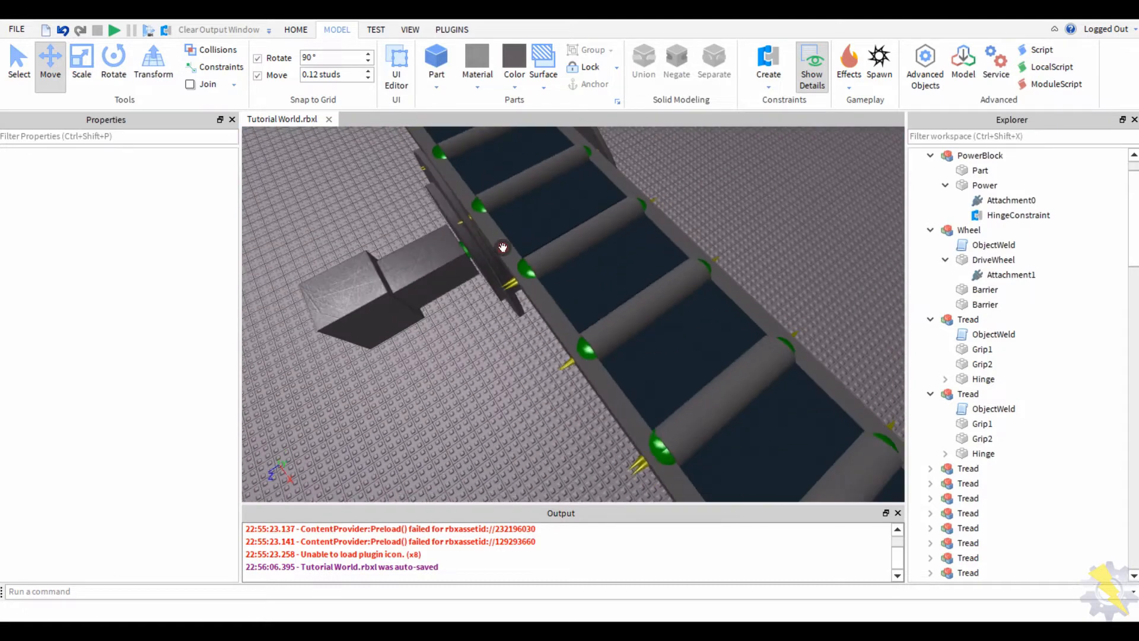
right_drag(448, 255, 541, 240)
click(540, 240)
click(540, 251)
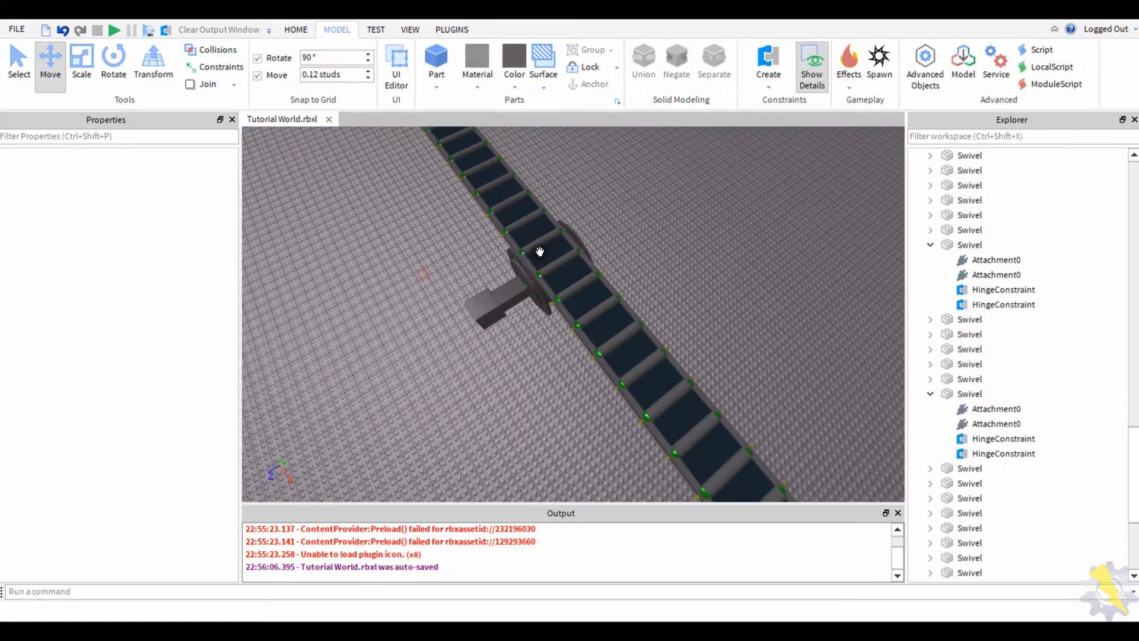
click(548, 265)
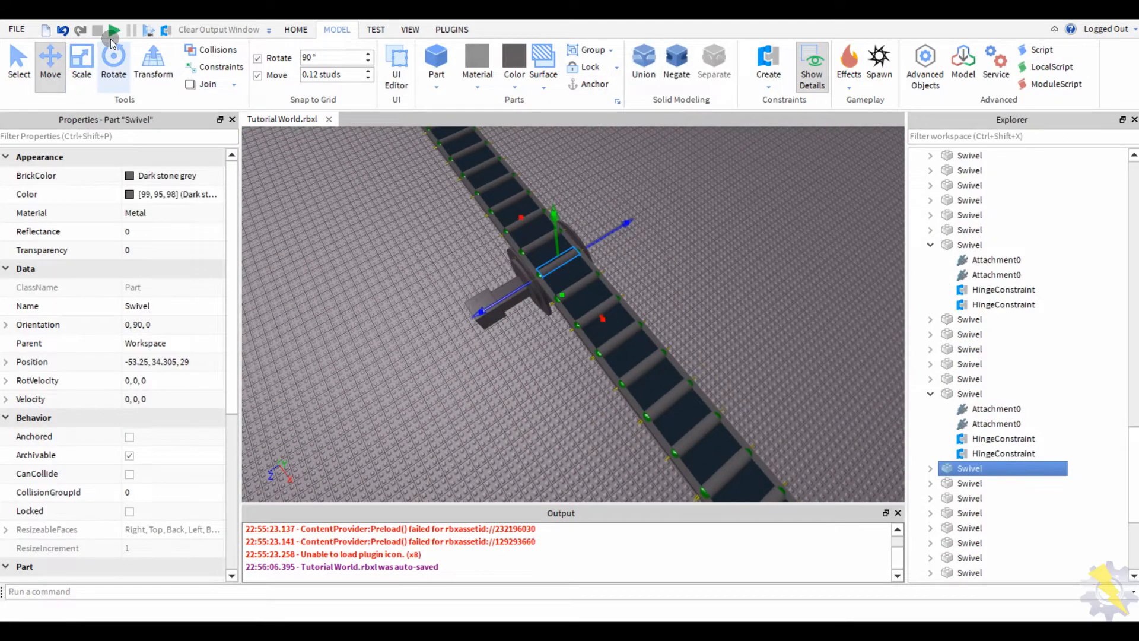
- Playtest the track twice to watch how the tread behaves
click(113, 31)
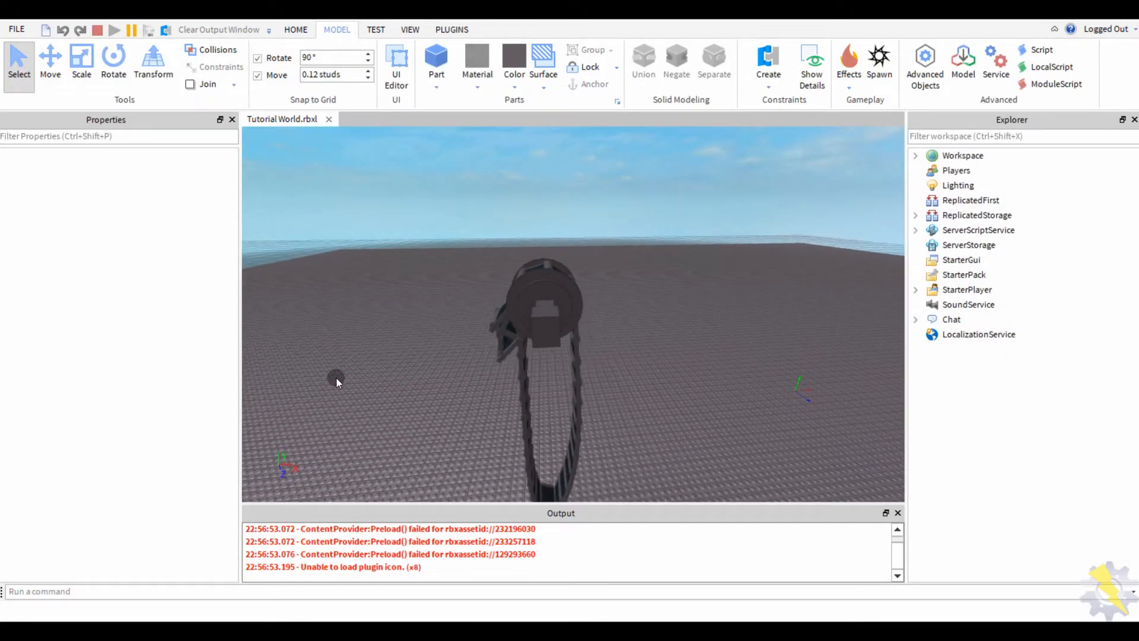
click(98, 30)
click(114, 31)
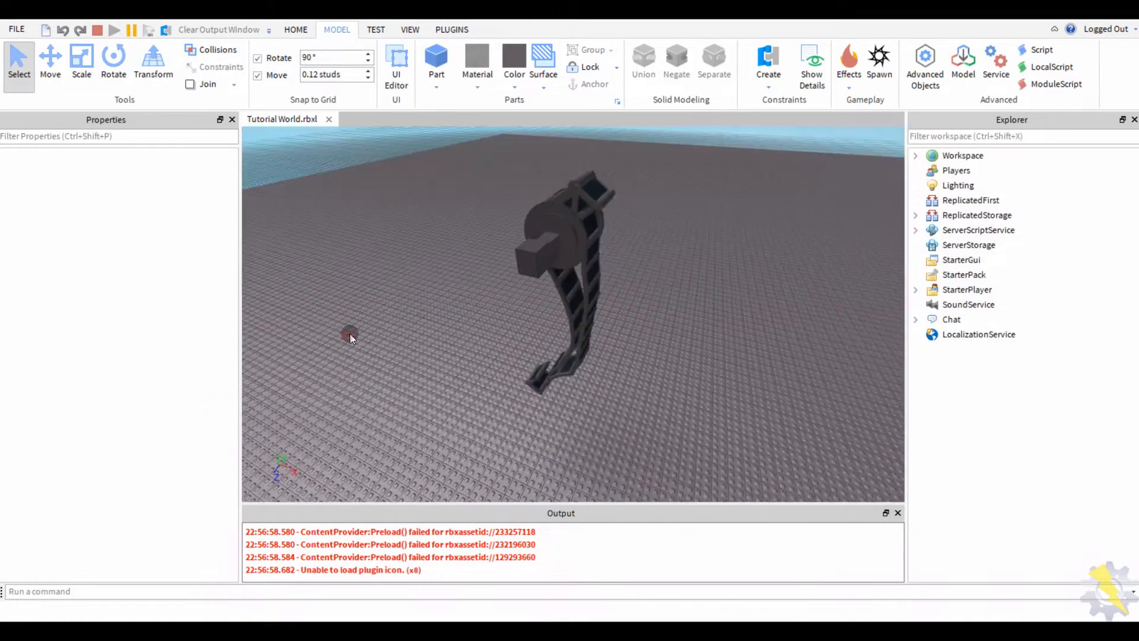
click(96, 30)
- From beneath the conveyor, select the PowerBlock and Wheel models
key(f)
key(ctrl+2)
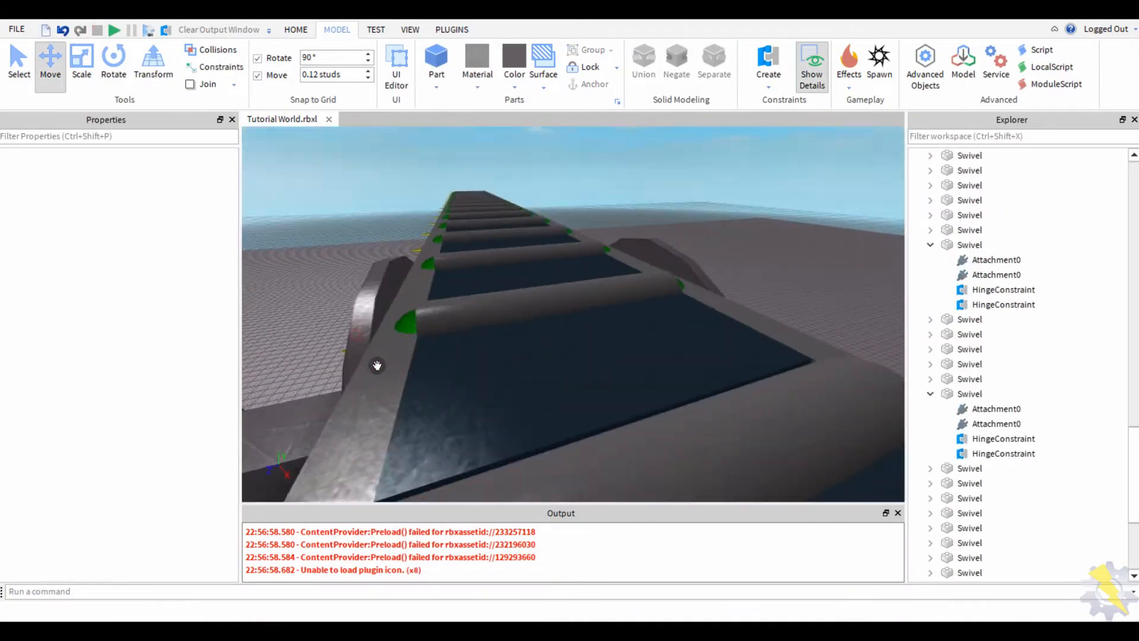
right_drag(374, 363, 358, 394)
click(575, 368)
ctrl+click(576, 368)
- Focus on the selected wheel, start another playtest and pick the PowerBlock's end block
key(f)
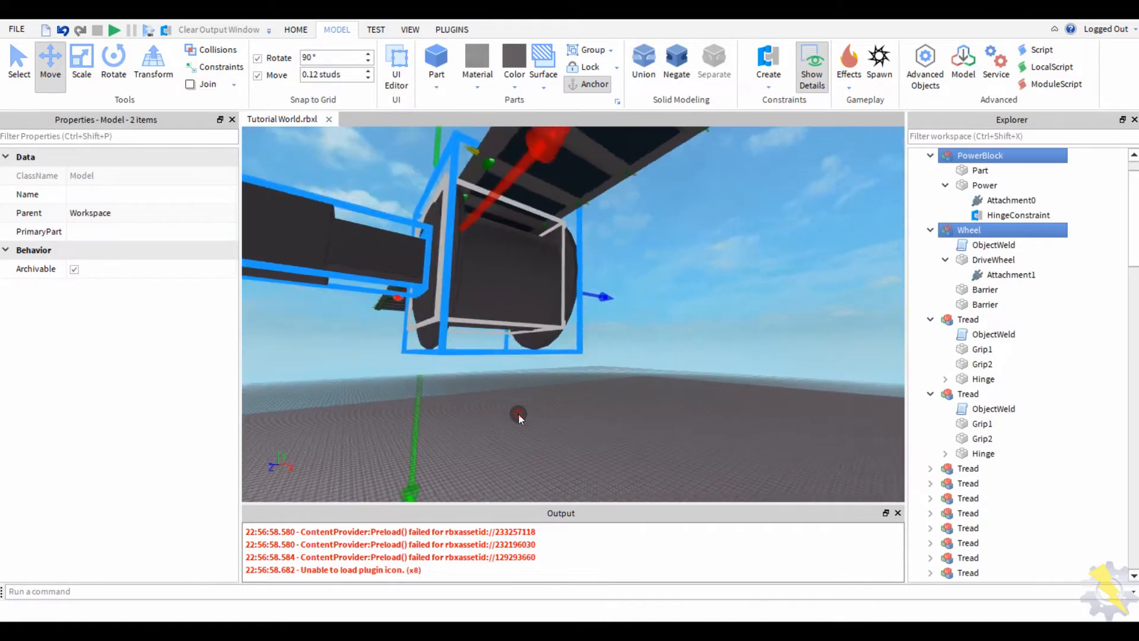
scroll(519, 414, up, 3)
right_drag(517, 414, 519, 414)
scroll(518, 414, down, 5)
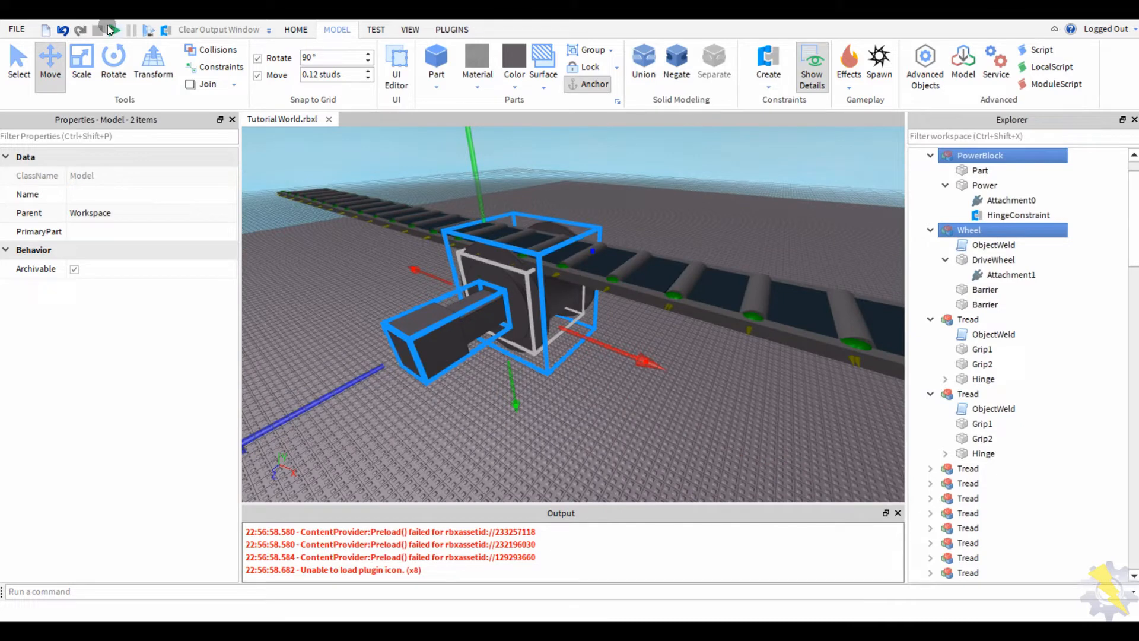
click(112, 30)
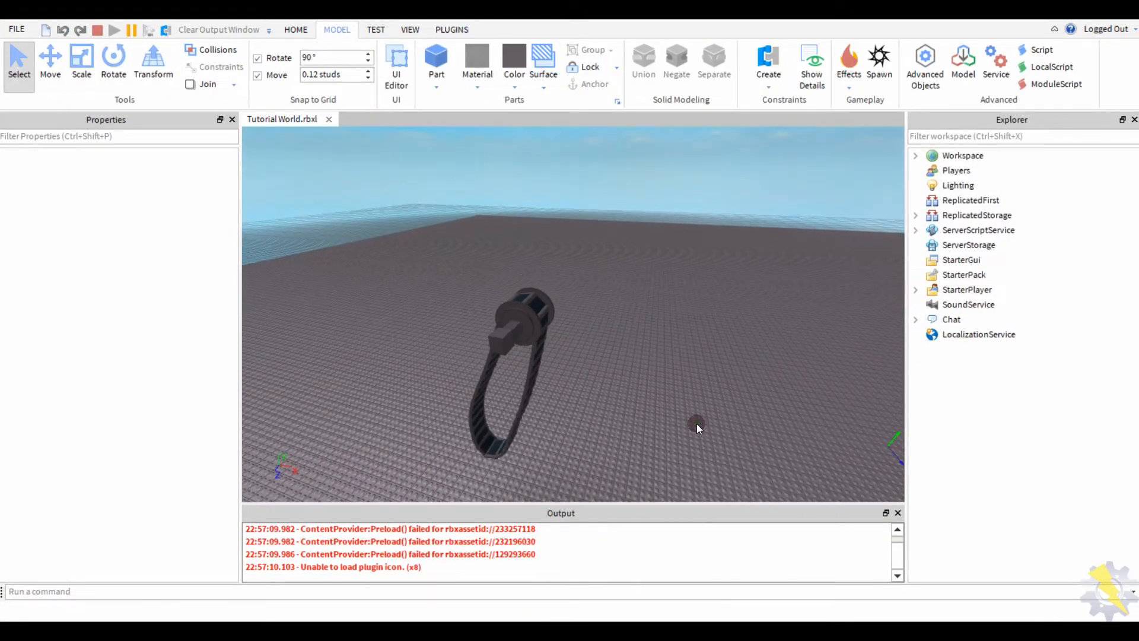
scroll(522, 236, up, 5)
click(348, 300)
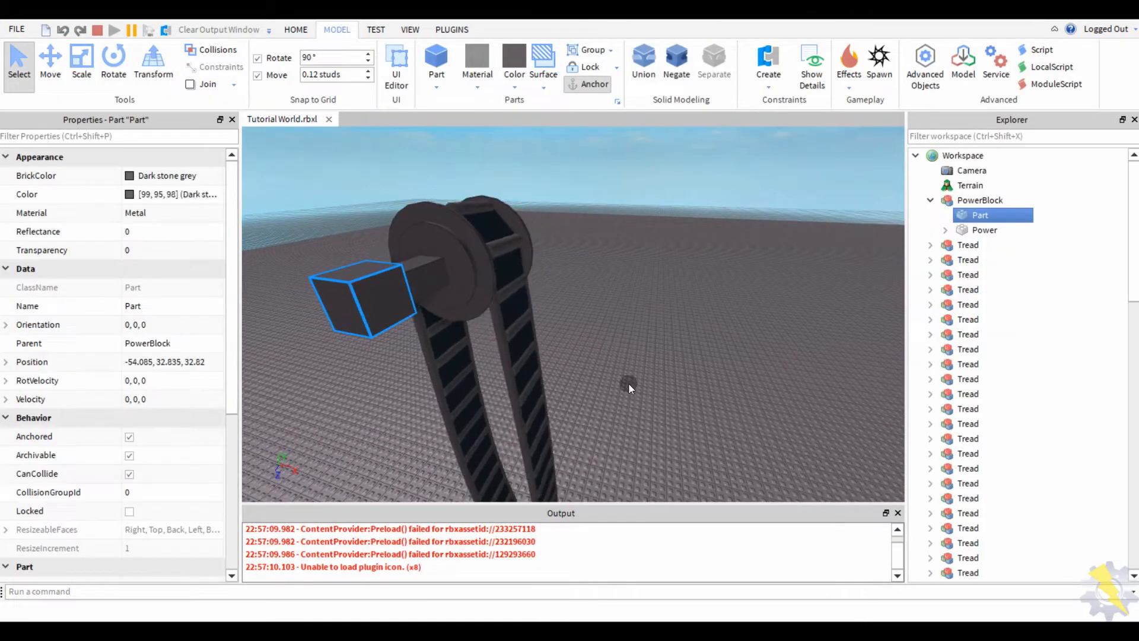
- Make Power's HingeConstraint a Motor with max torque 999999 and angular velocity 5
click(628, 382)
click(431, 287)
click(945, 230)
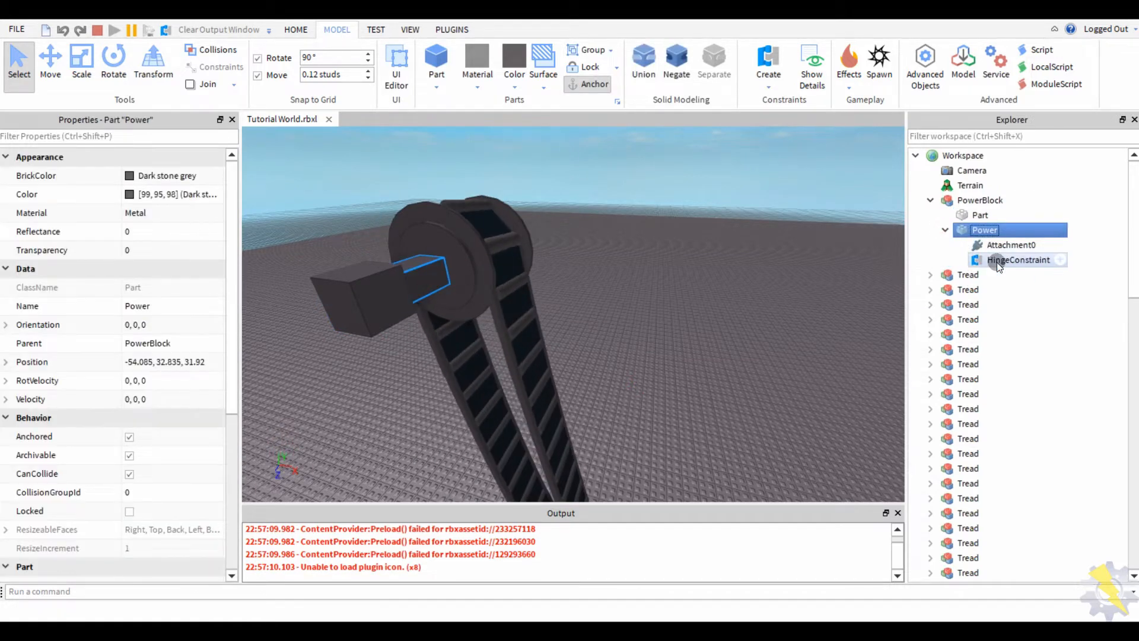
click(1016, 259)
click(115, 381)
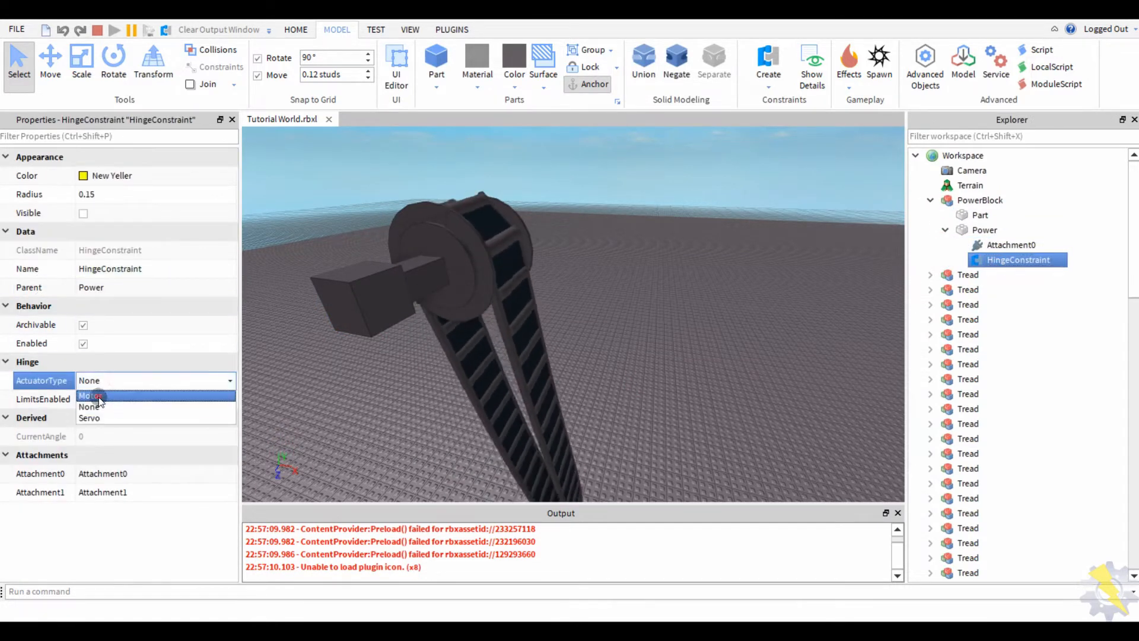
click(101, 406)
click(136, 474)
text(99999999999999999999)
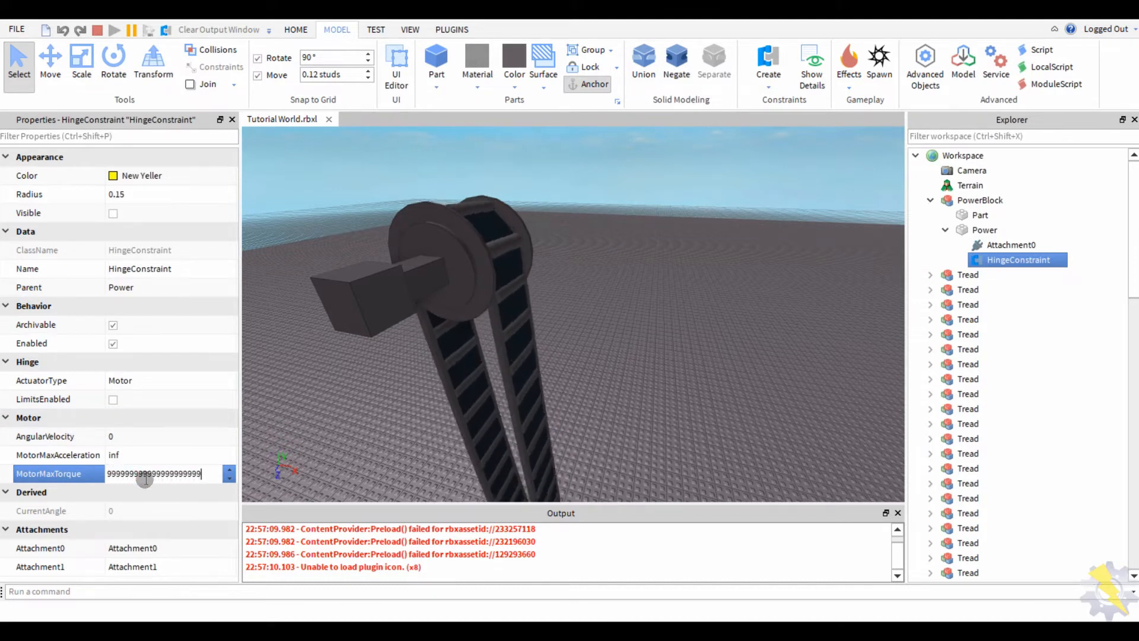
click(134, 436)
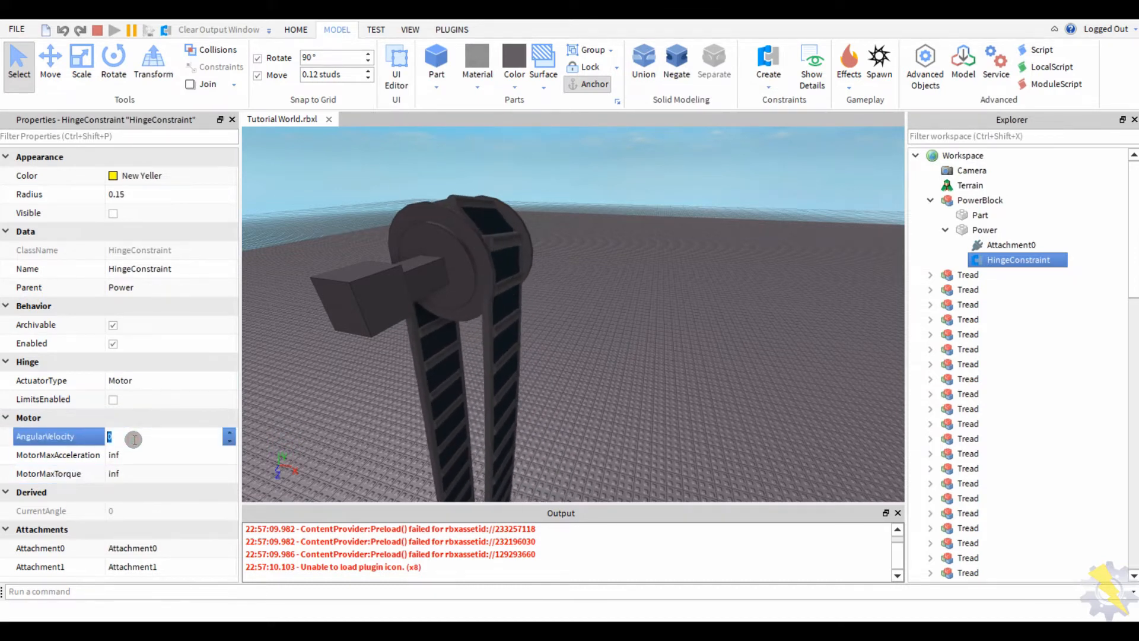
text(5)
key(Return)
- Stop the playtest and select the Wheel model with the Move tool
scroll(619, 424, up, 5)
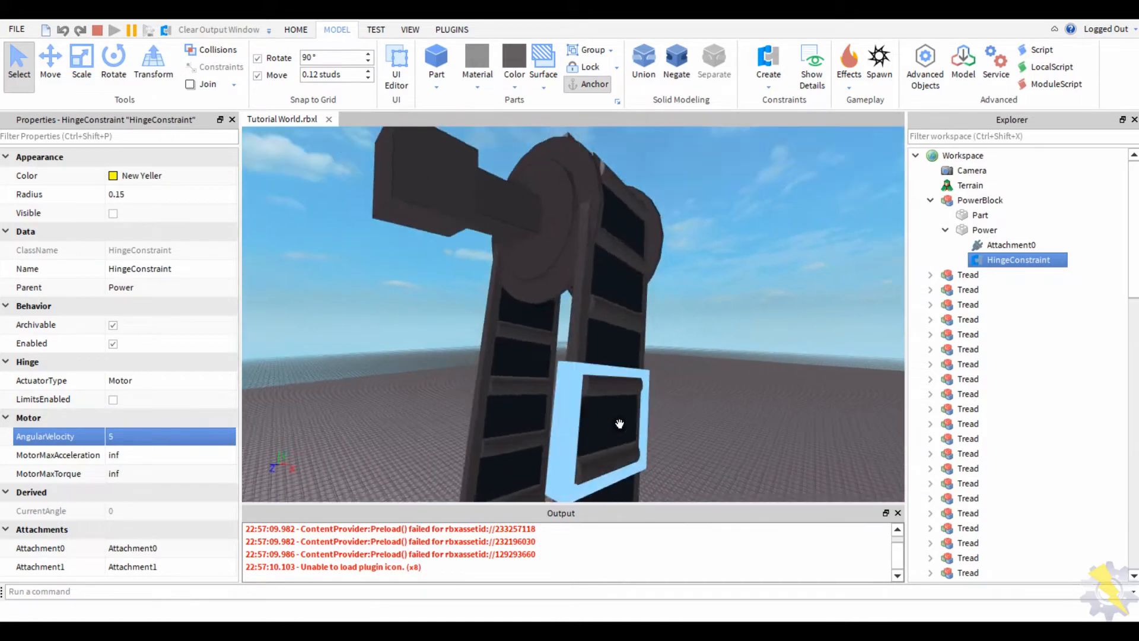
scroll(617, 421, up, 5)
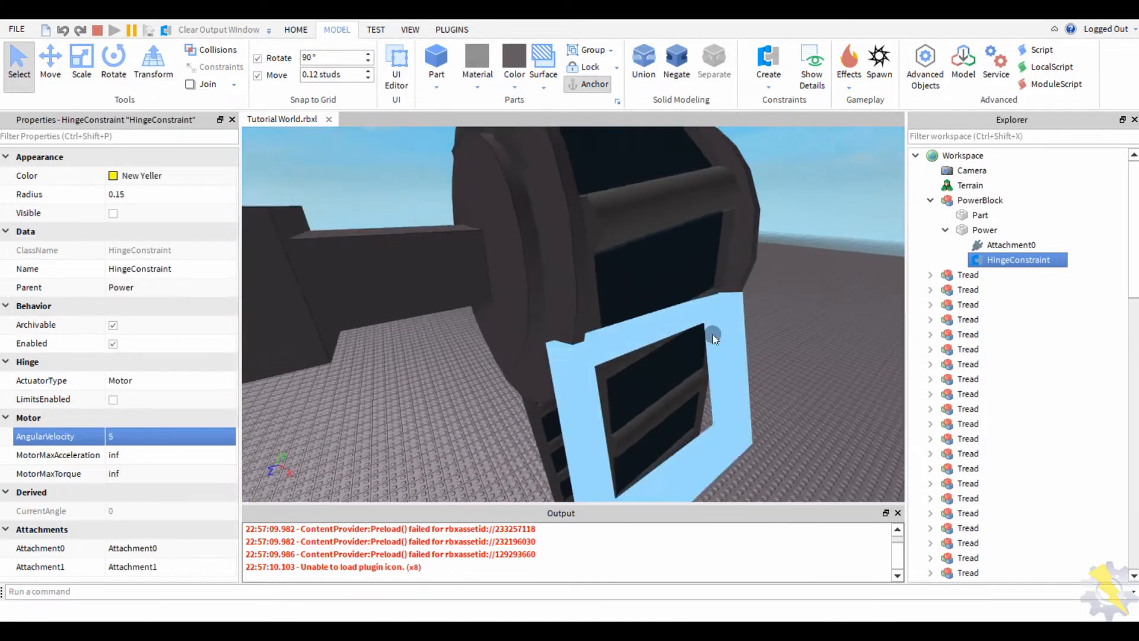
scroll(593, 368, down, 3)
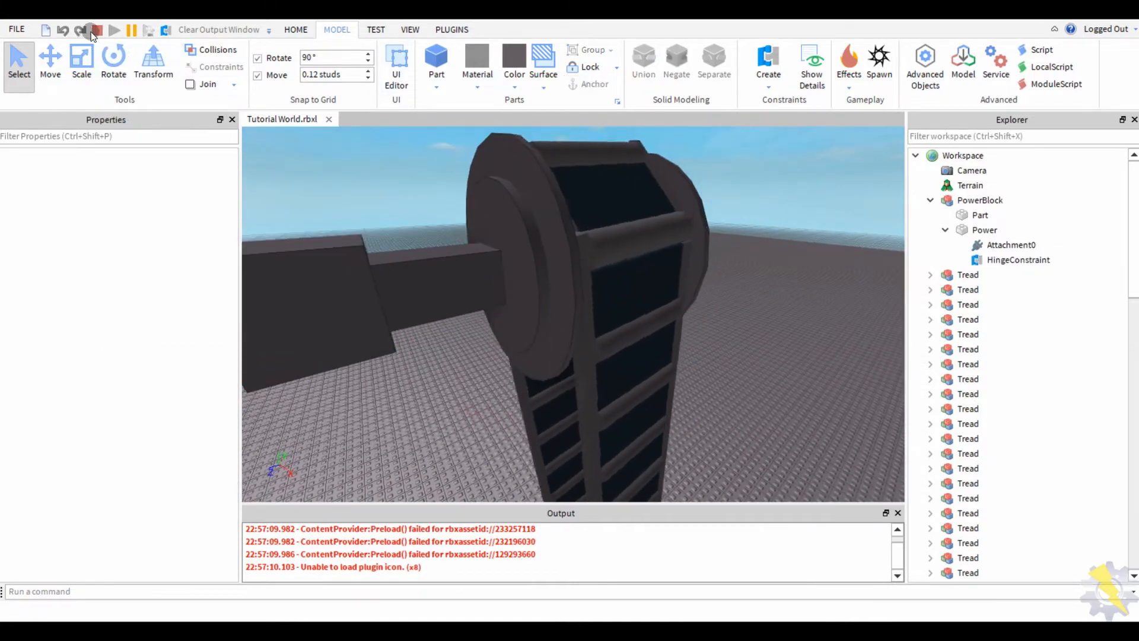
key(shift+F5)
click(378, 178)
key(ctrl+2)
click(524, 306)
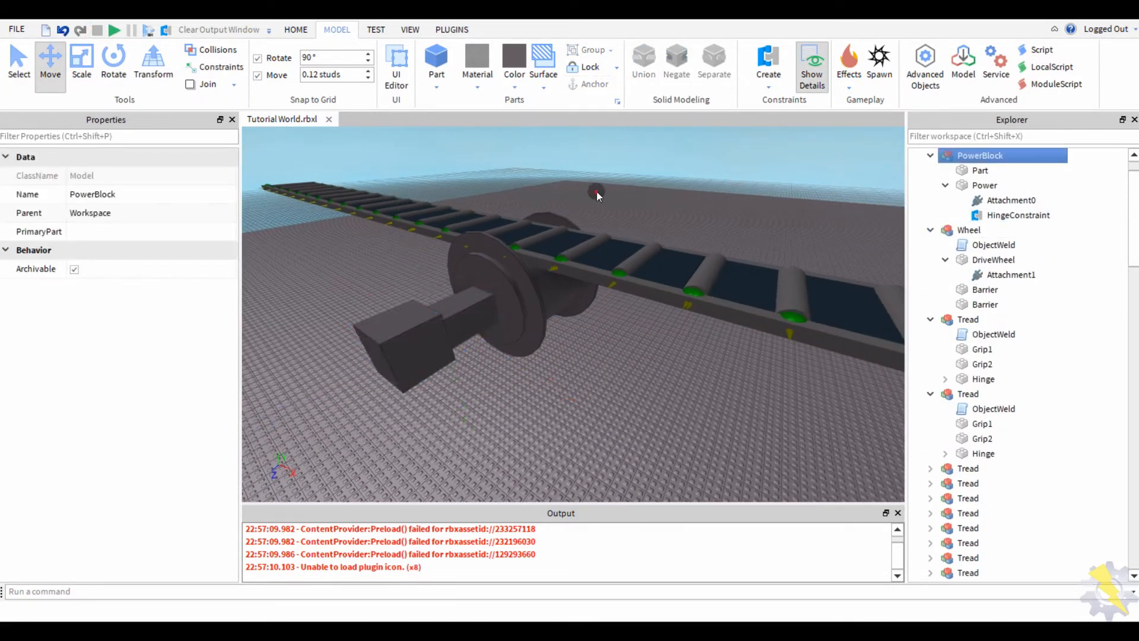
- Set the Power hinge to Motor with angular velocity 5 and max torque 999
click(576, 289)
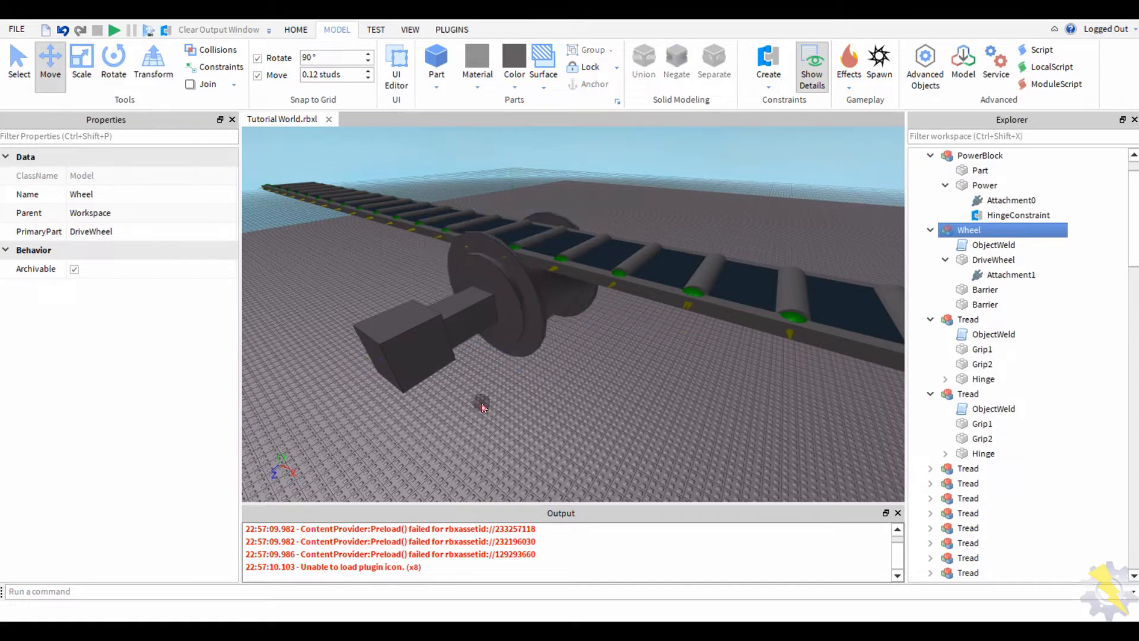
click(1017, 215)
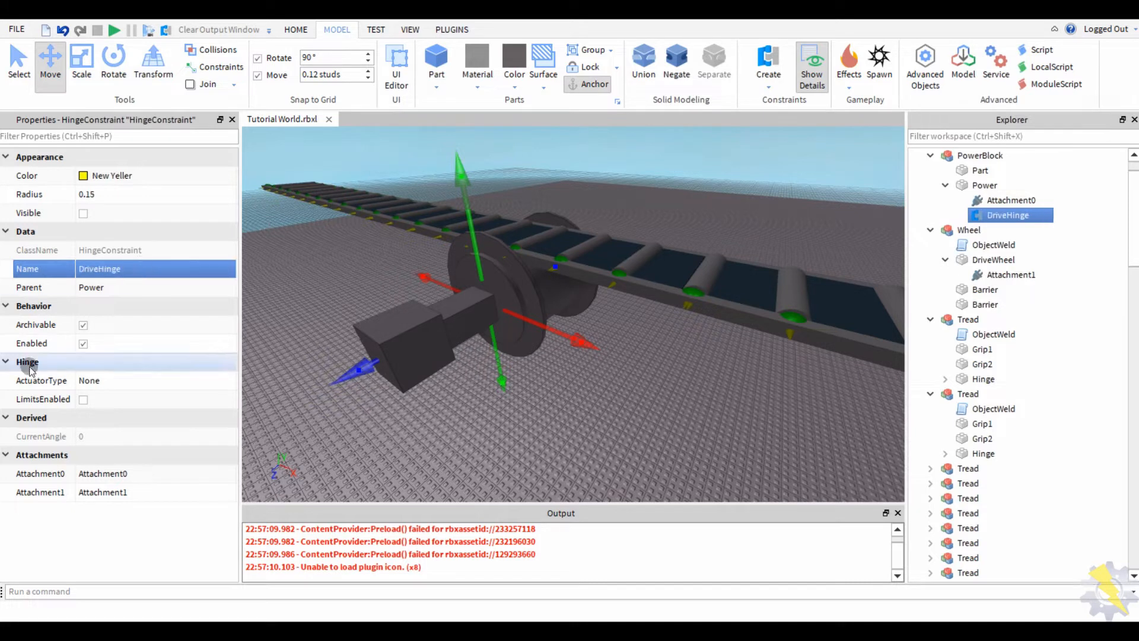
click(107, 382)
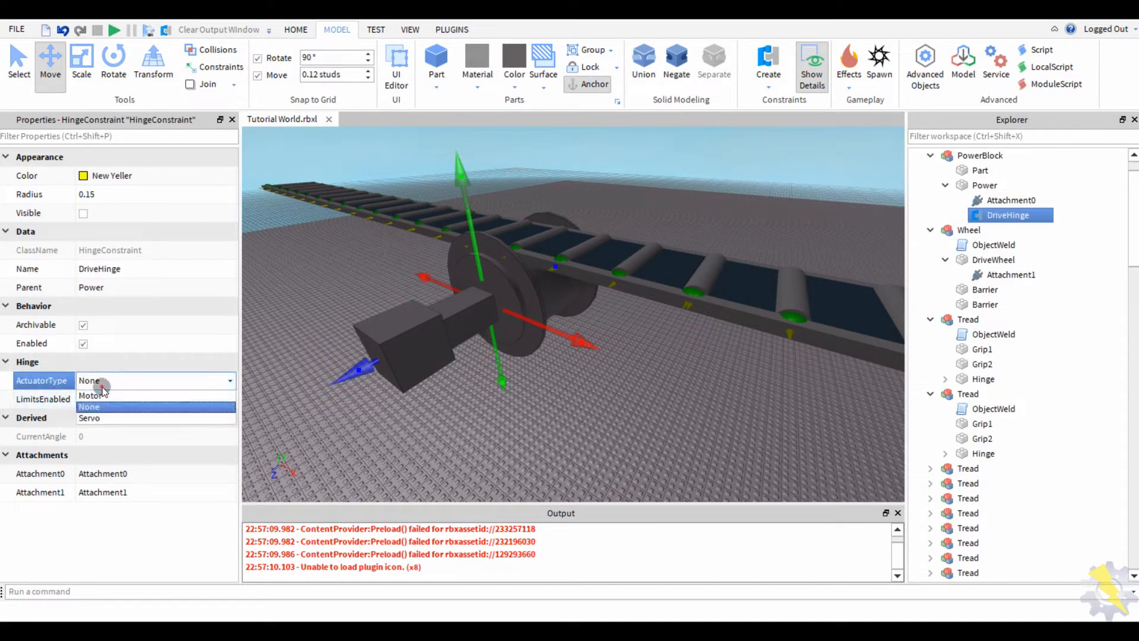
click(100, 395)
click(124, 436)
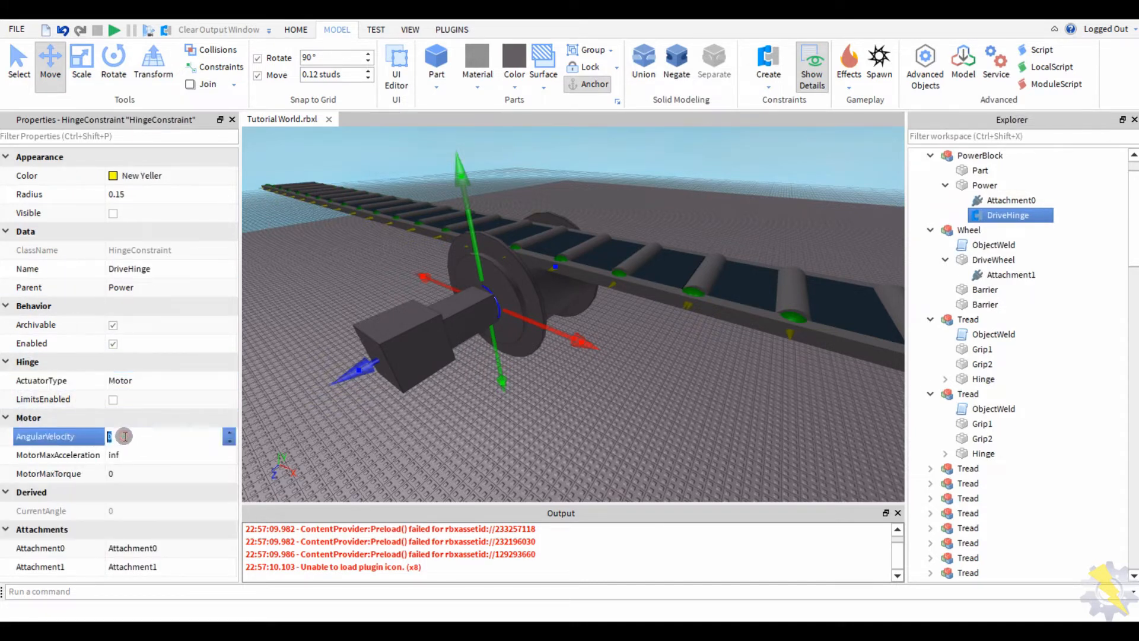
text(5)
key(Return)
click(132, 474)
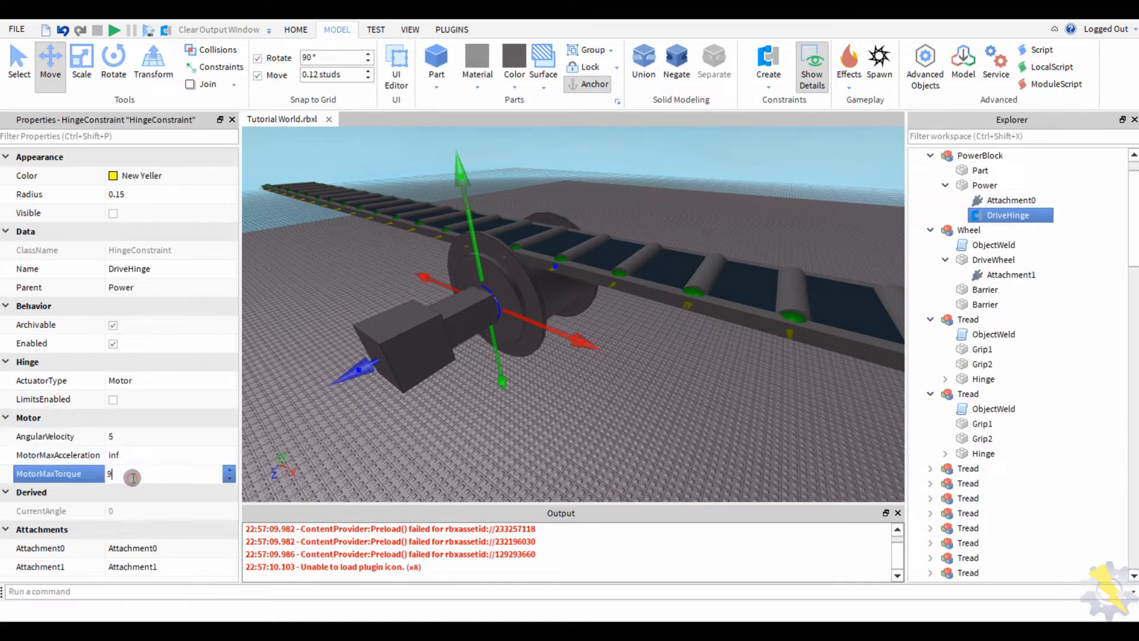
text(999)
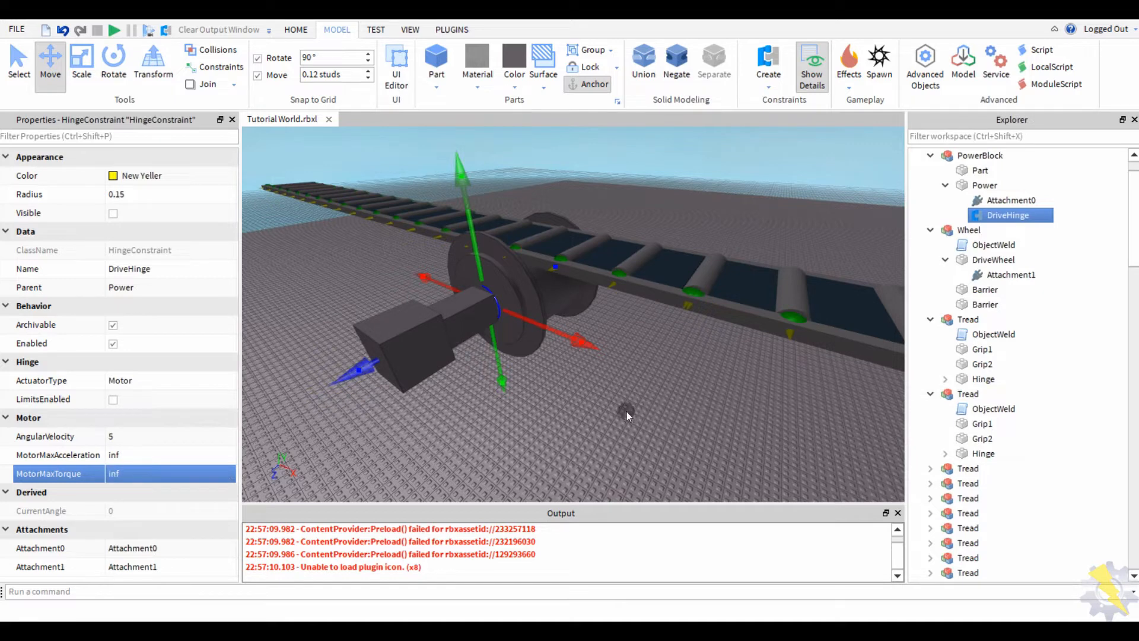
- Deselect everything, playtest the track and watch it tumble, then stop
click(626, 411)
click(115, 33)
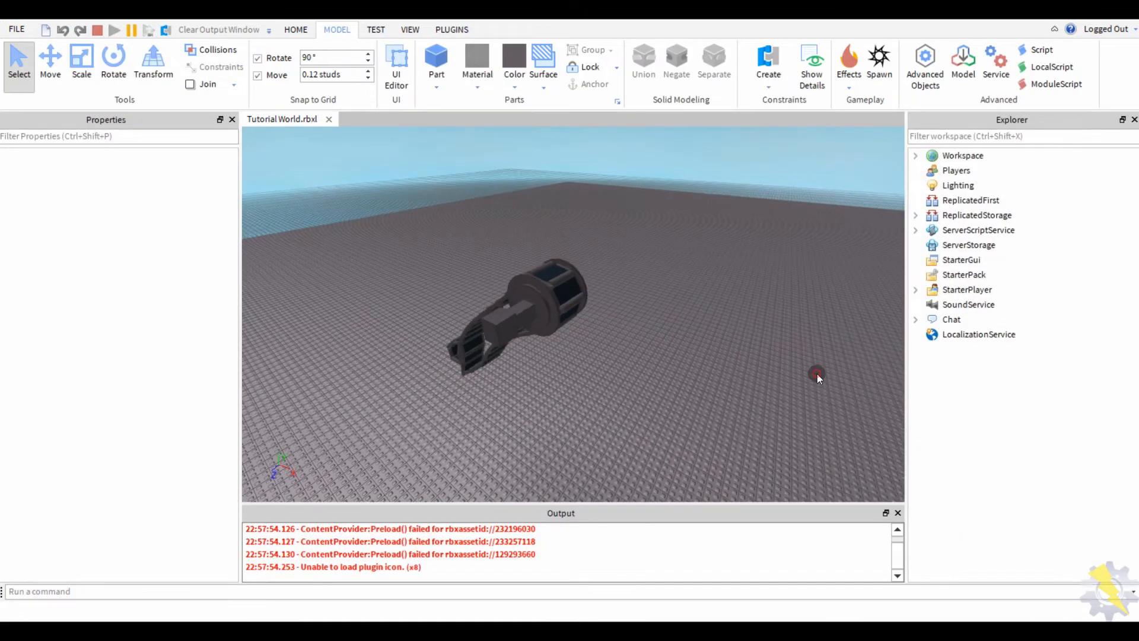
right_drag(816, 373, 817, 373)
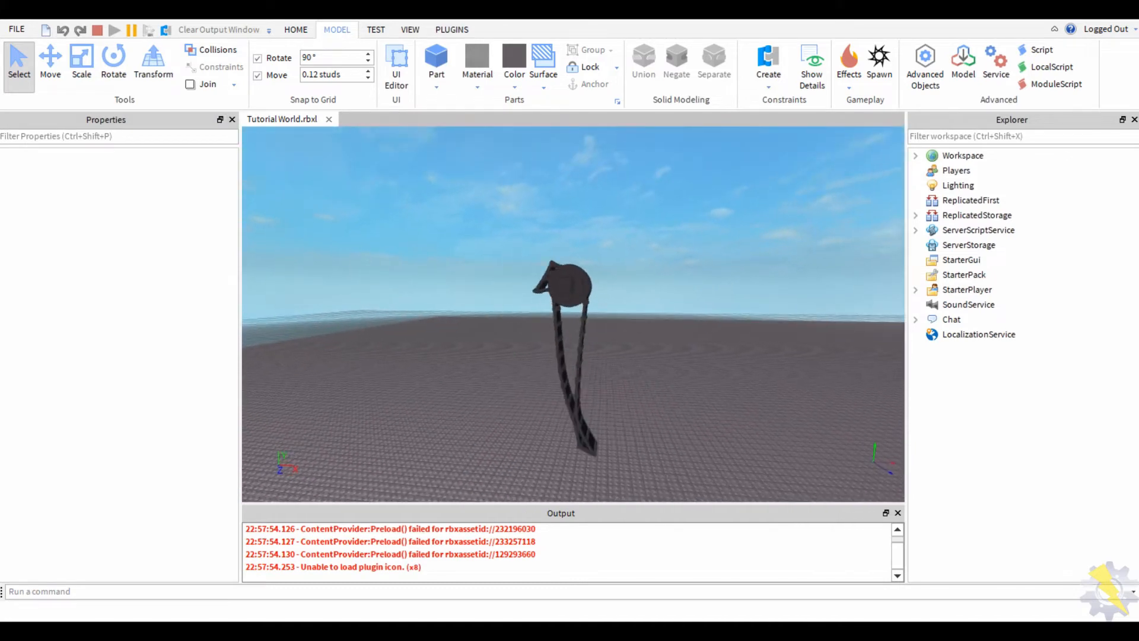
click(96, 31)
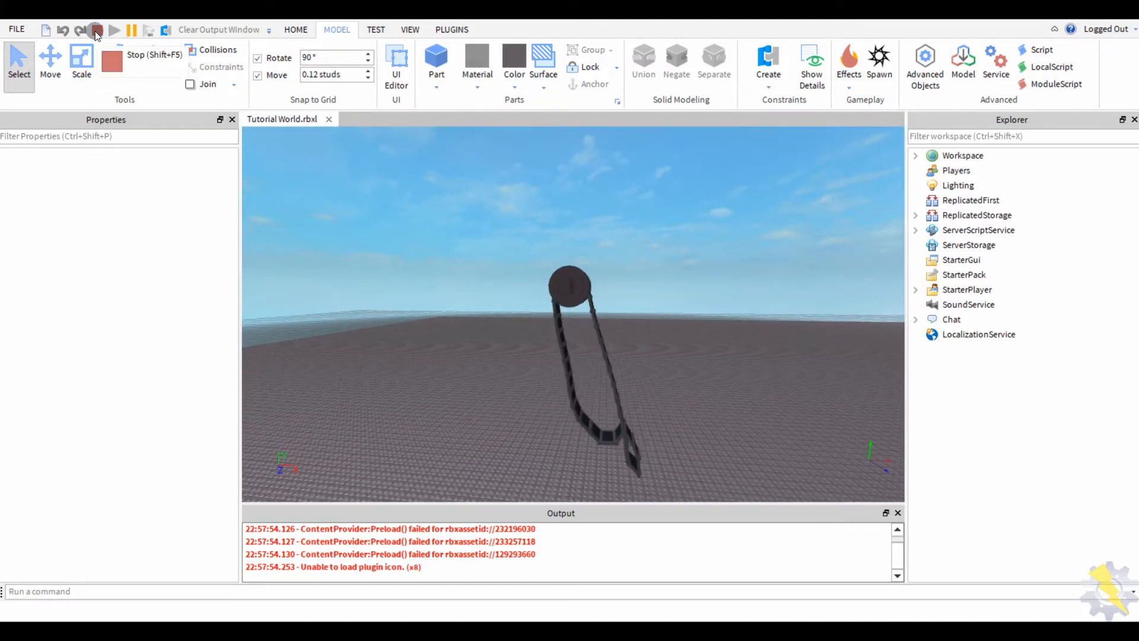
click(96, 30)
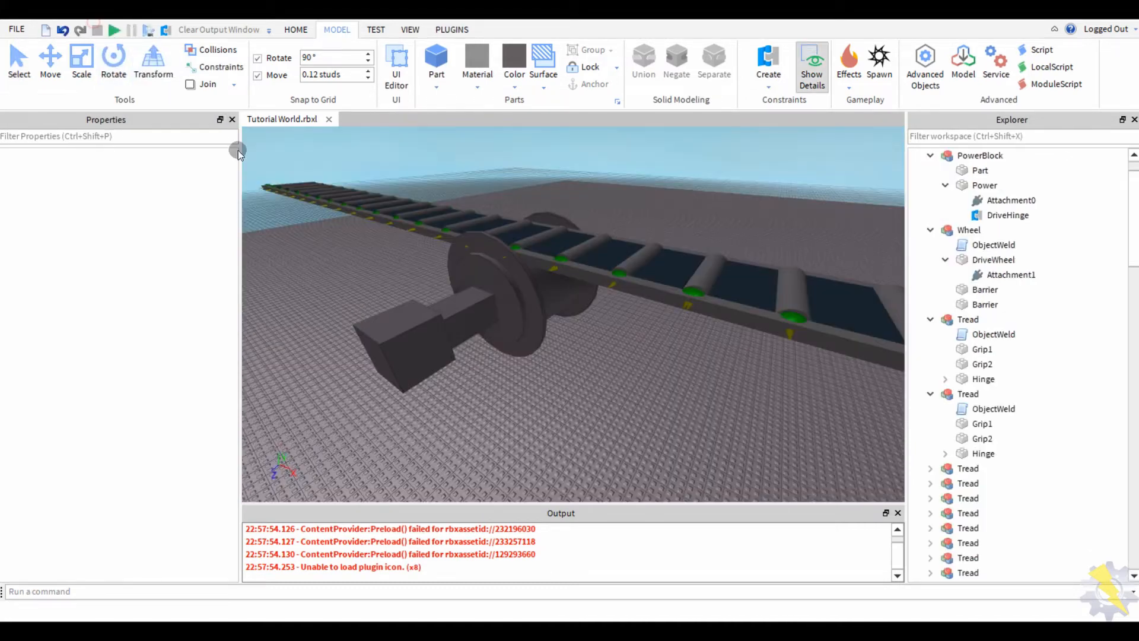
right_drag(476, 416, 452, 381)
- Duplicate the PowerBlock model and drag the copy down below the track
click(453, 381)
key(ctrl+2)
right_drag(508, 433, 383, 382)
key(ctrl+1)
key(ctrl+d)
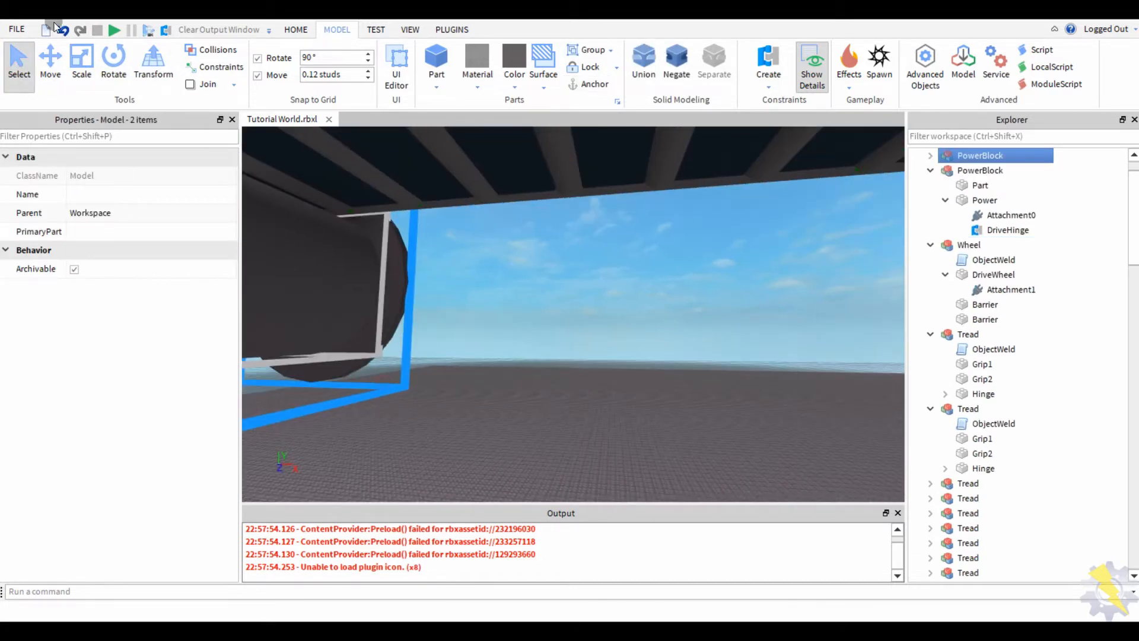
click(62, 59)
key(f)
drag(507, 342, 526, 401)
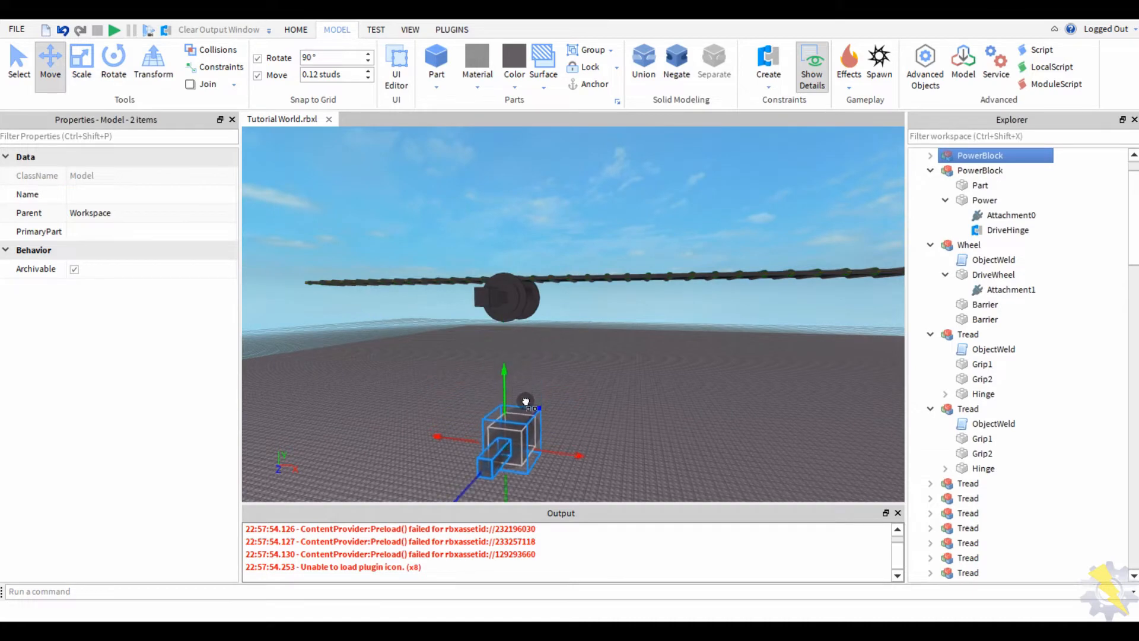
- Select the copied block and its inner Power part in the HolderBlock
click(611, 399)
right_drag(611, 398, 611, 399)
scroll(611, 399, up, 3)
click(494, 402)
scroll(835, 314, up, 2)
right_drag(835, 315, 835, 315)
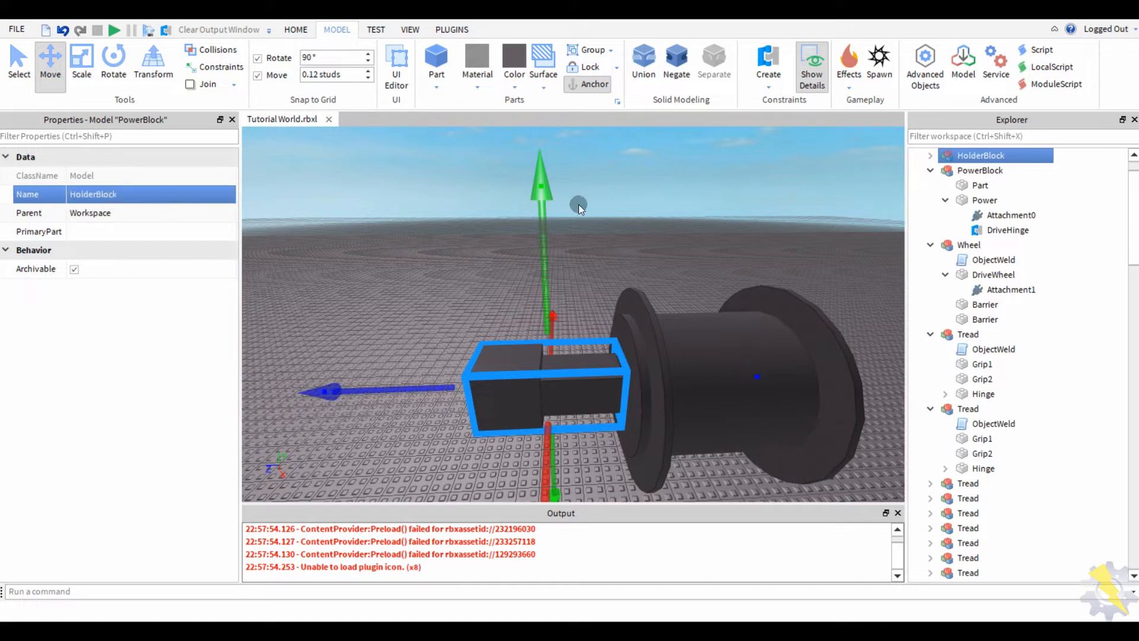
click(928, 156)
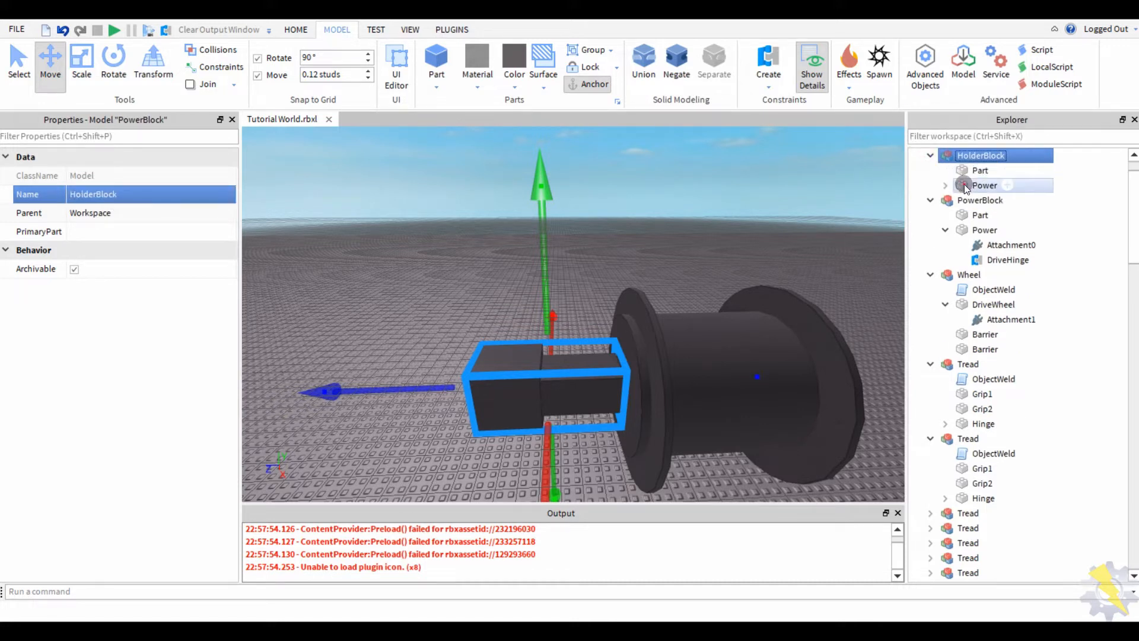
click(964, 185)
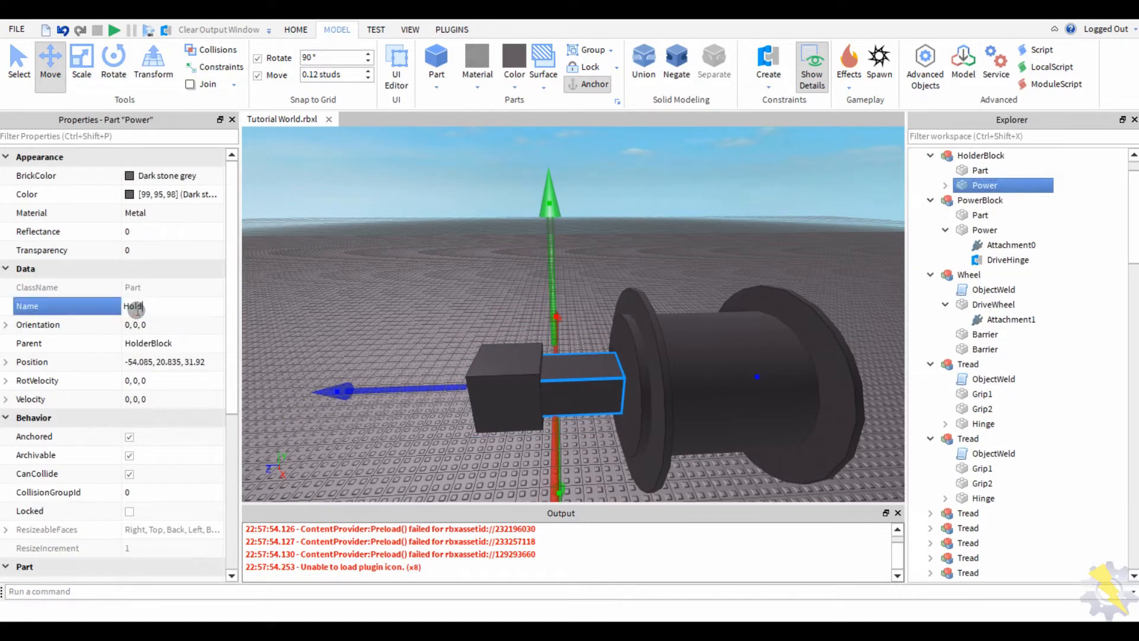
- Select the Wheel model's DriveWheel part and start renaming it
click(711, 177)
click(771, 356)
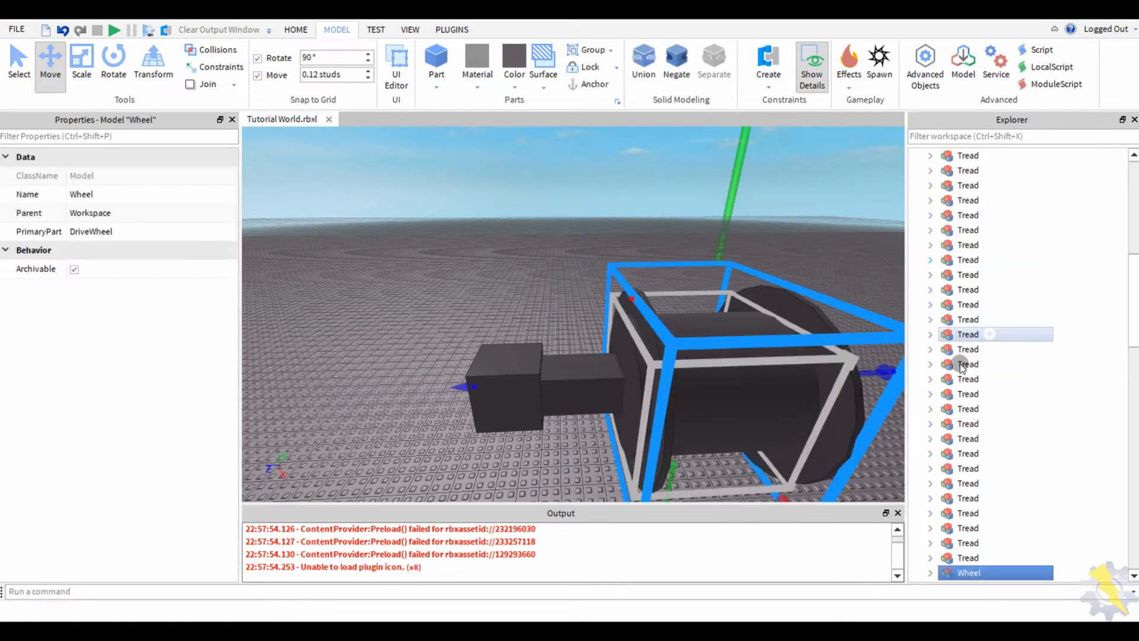
click(928, 393)
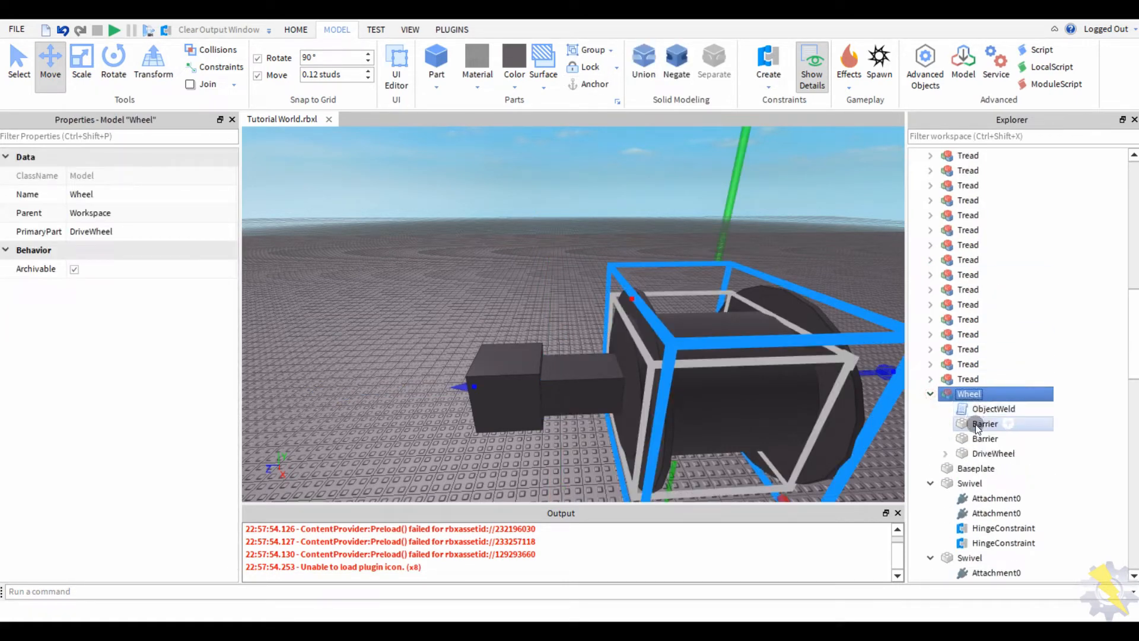
click(992, 453)
click(160, 306)
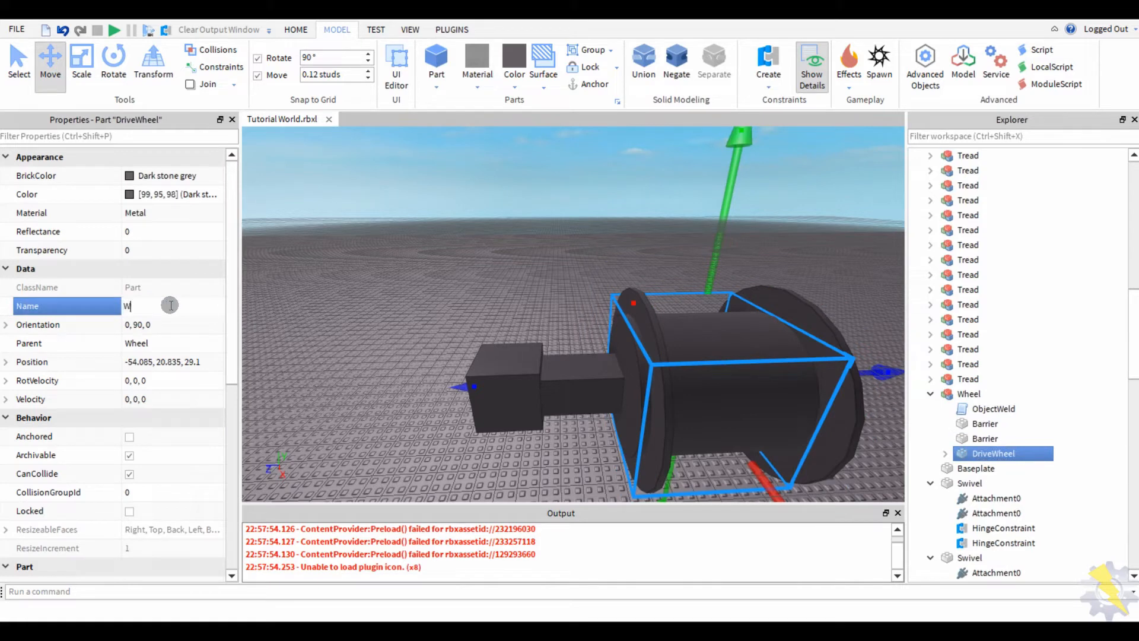
click(283, 273)
- Set the Holder hinge's ActuatorType to None and run a quick playtest
click(550, 388)
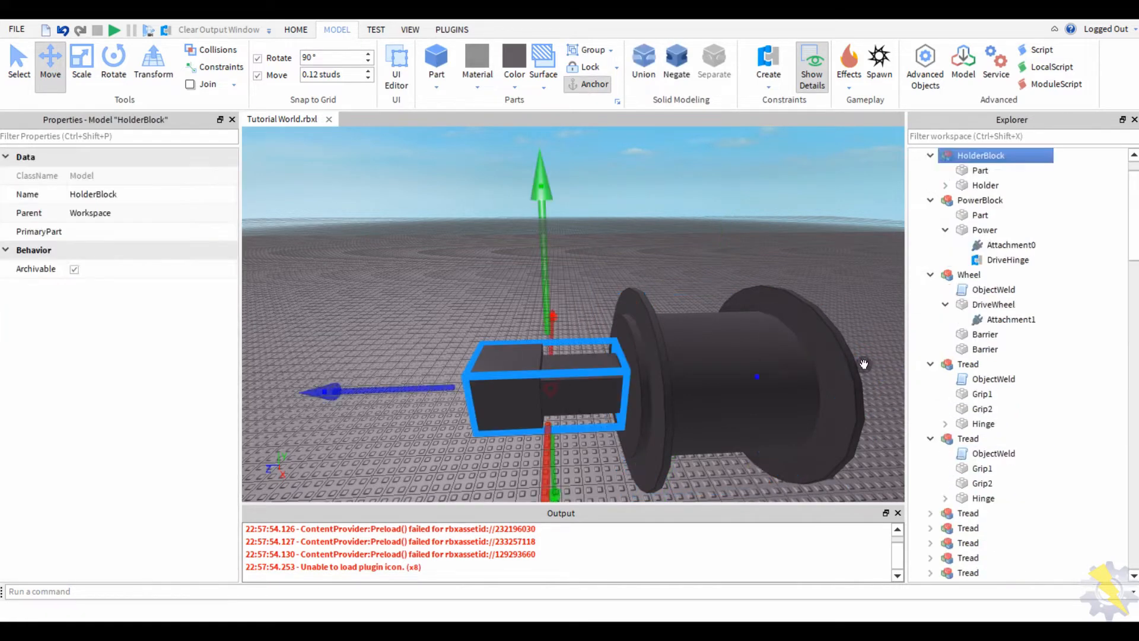
click(946, 186)
click(985, 214)
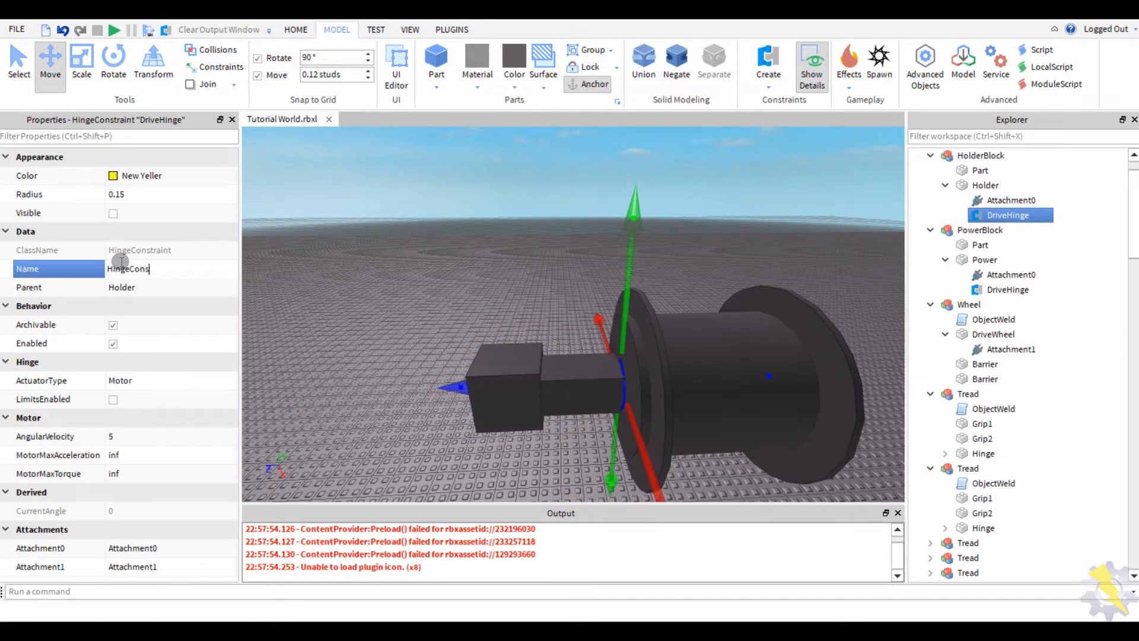
click(119, 380)
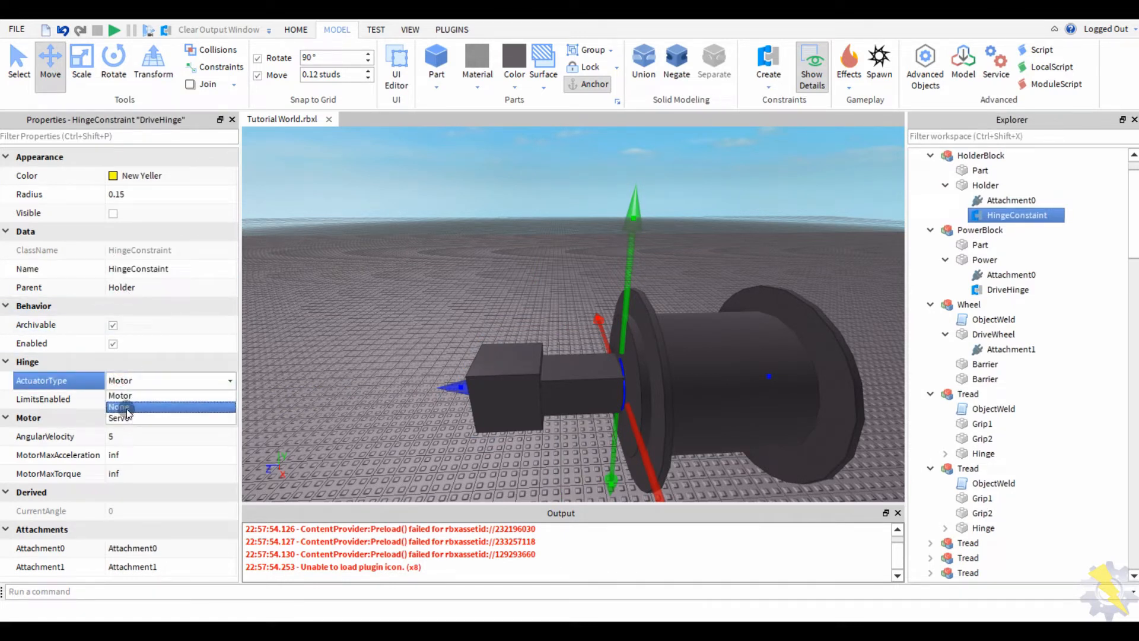
click(126, 407)
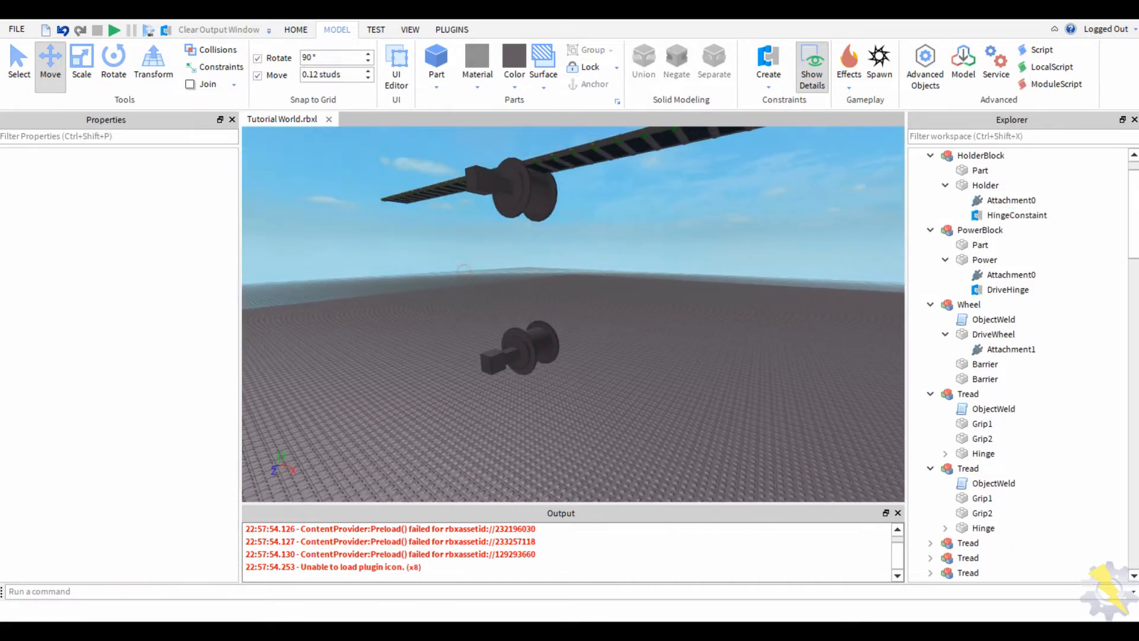
click(114, 34)
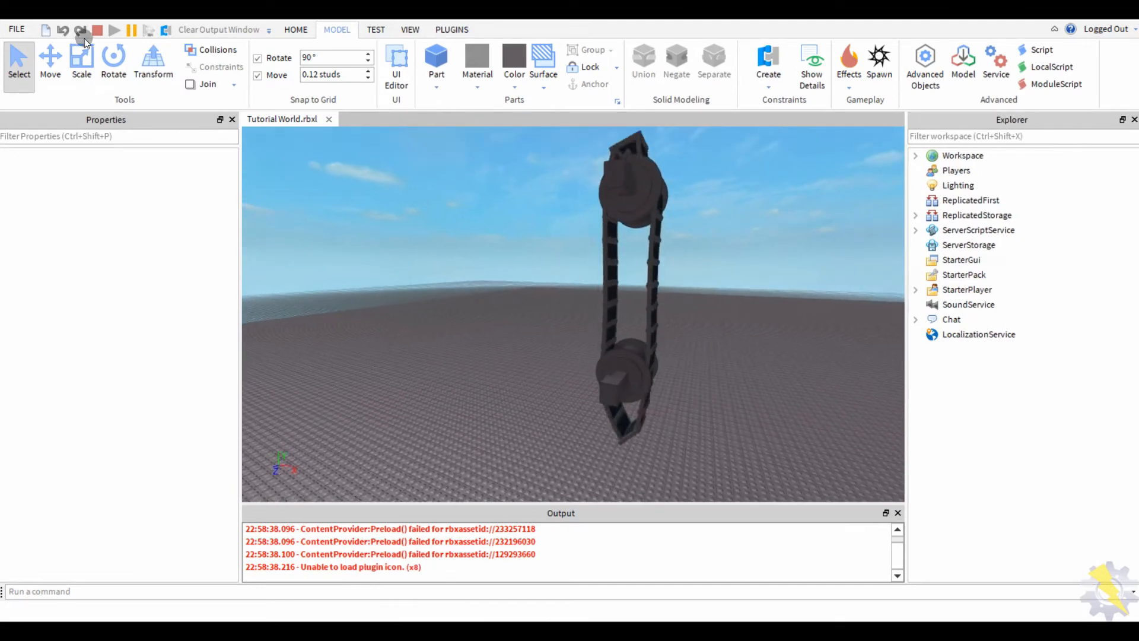
key(shift+F5)
- Lower the HolderBlock further beneath the track and playtest it twice
key(ctrl+2)
drag(441, 299, 599, 411)
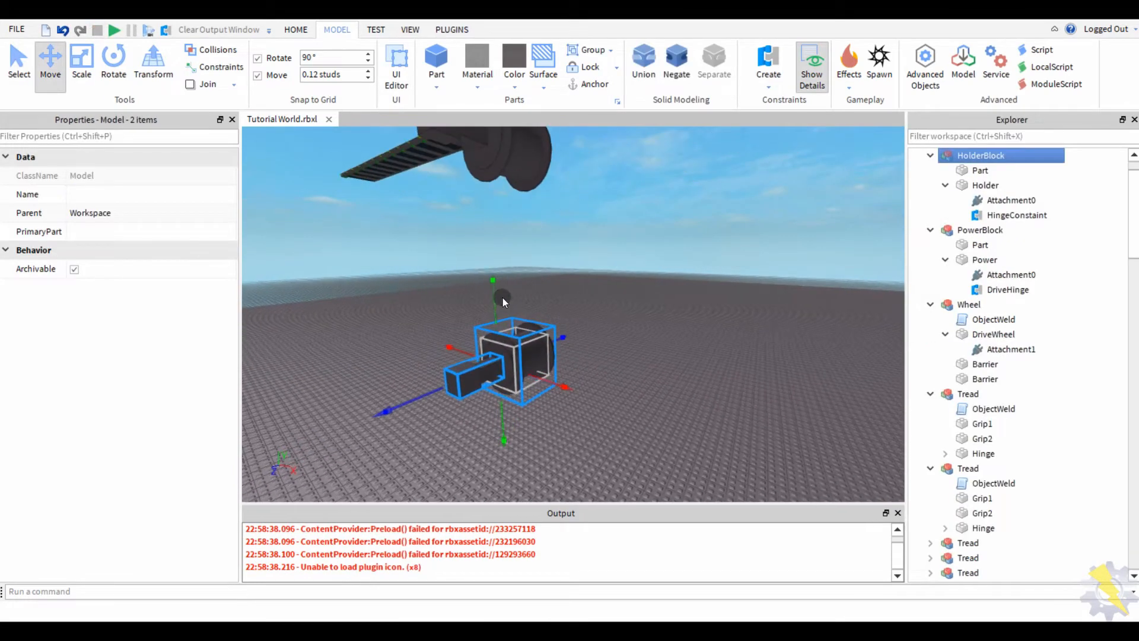
drag(497, 297, 497, 315)
key(F5)
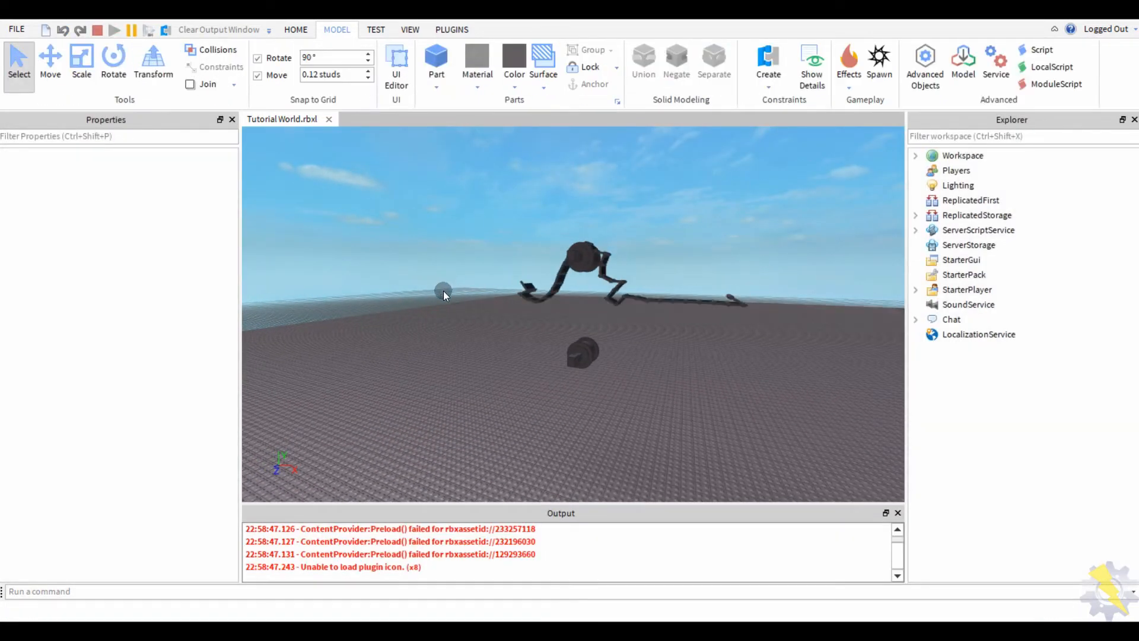
click(97, 31)
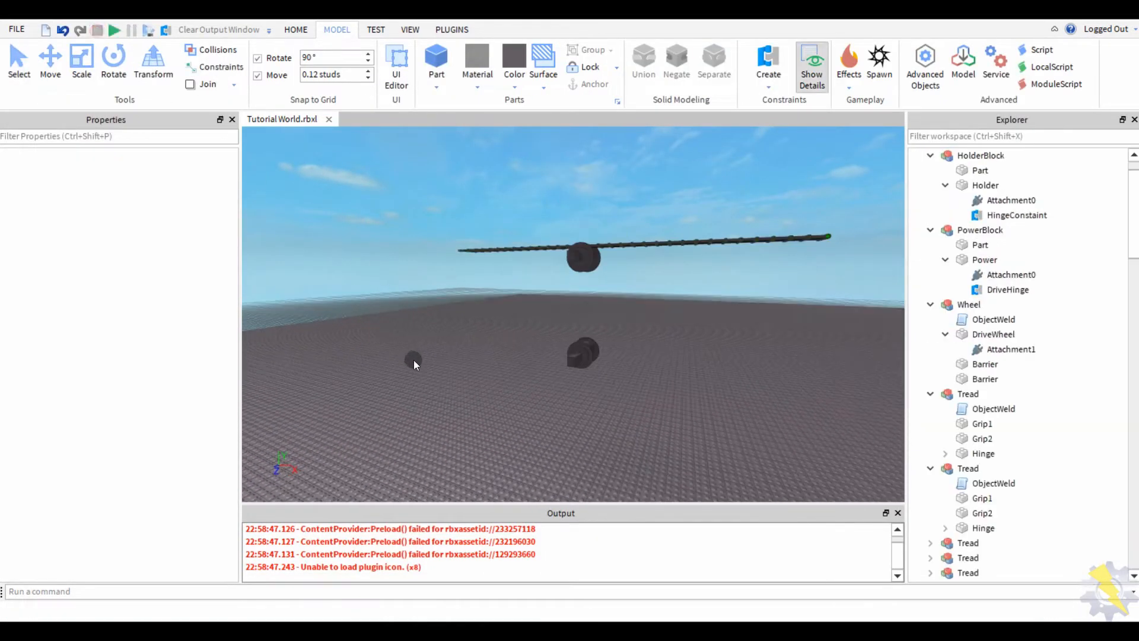
drag(476, 310, 606, 390)
key(f)
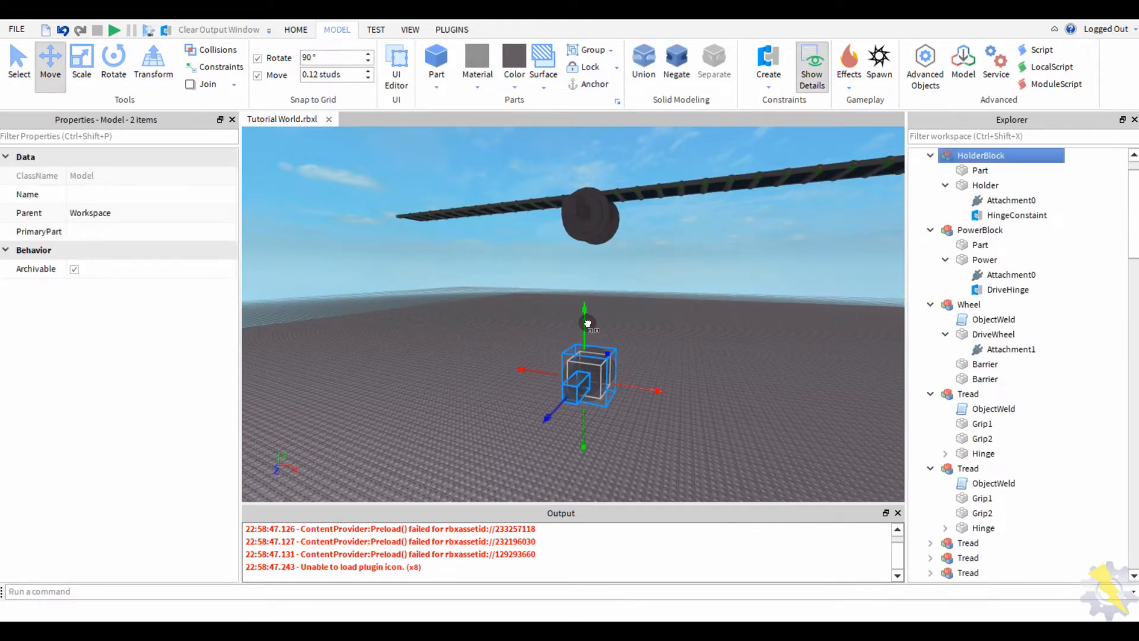
click(114, 30)
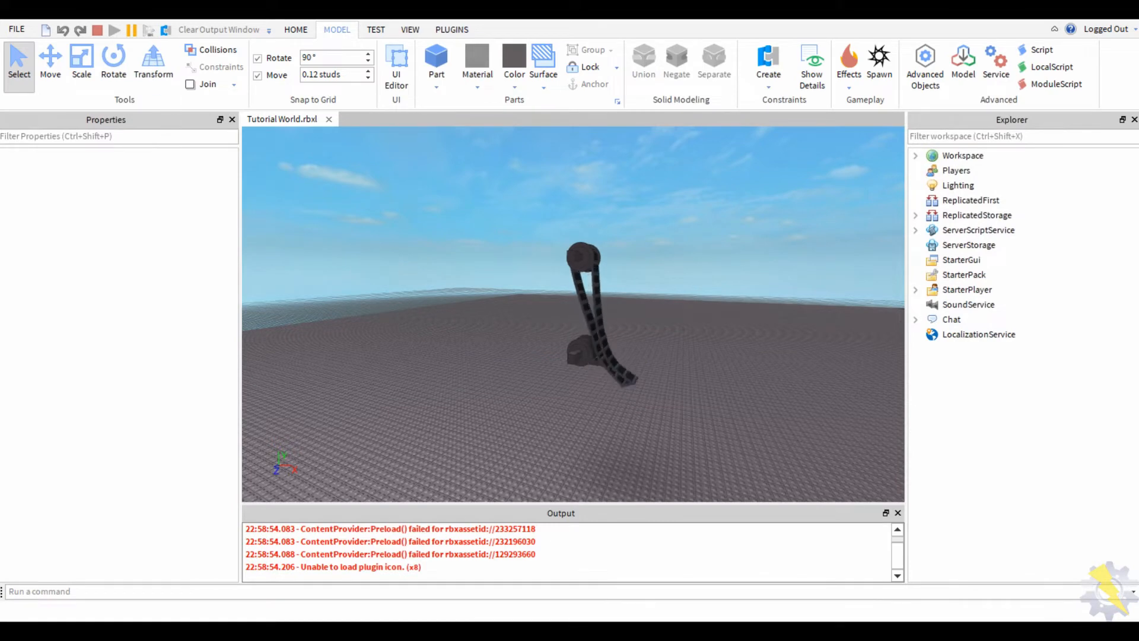
key(shift+F5)
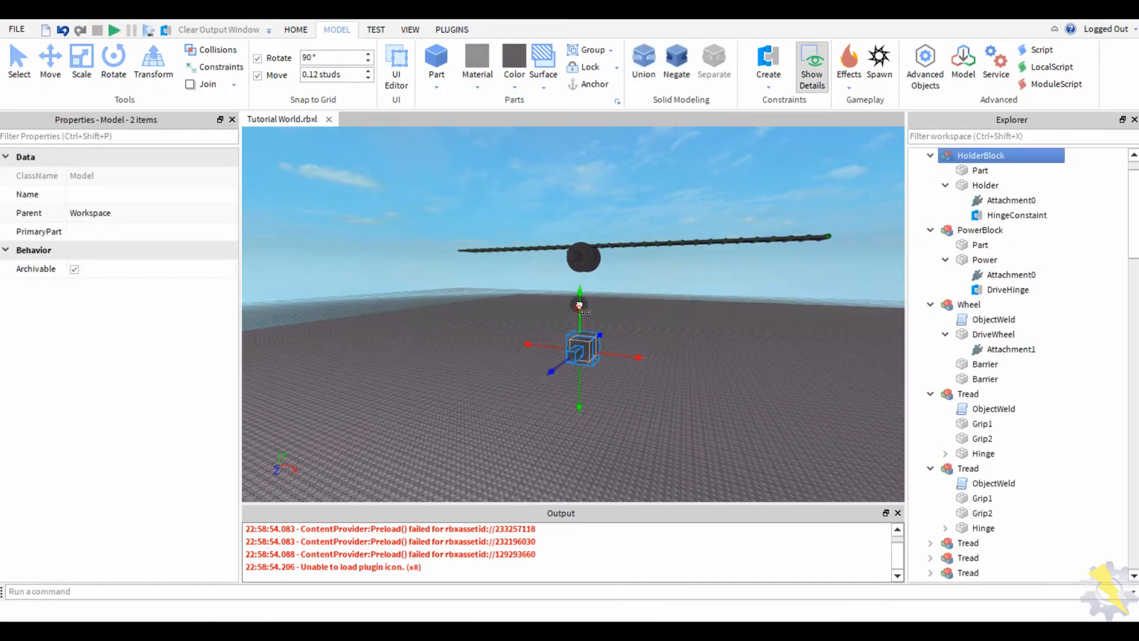
- Playtest again to watch the chain hang, then box-select the PowerBlock and Wheel
click(114, 29)
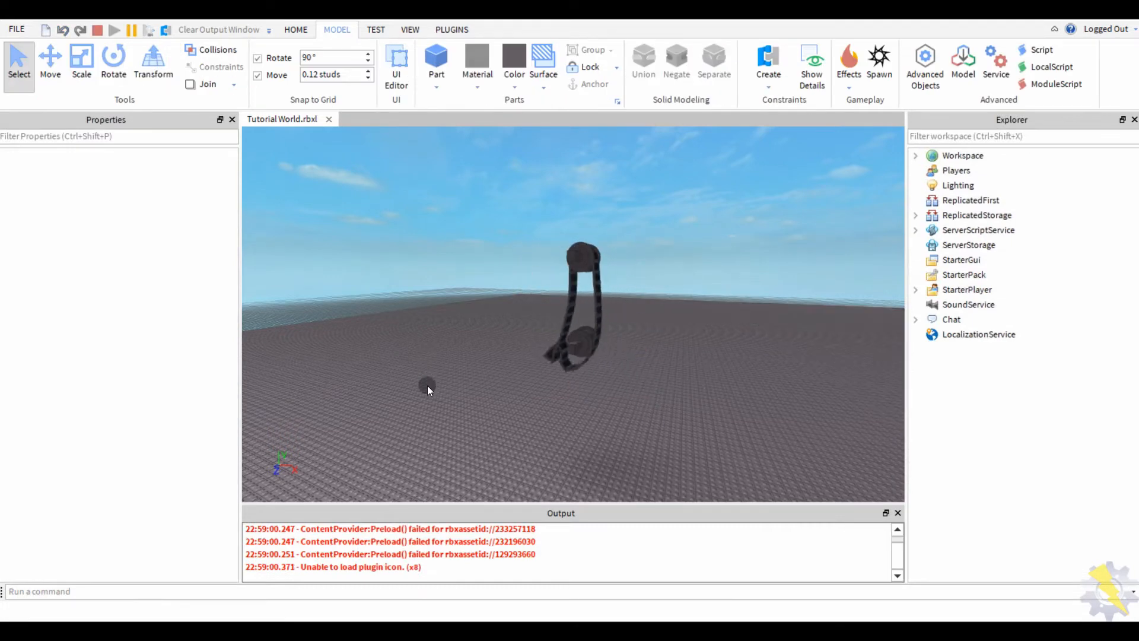
scroll(427, 386, up, 10)
key(e)
right_drag(421, 329, 420, 329)
key(q)
key(s)
click(97, 28)
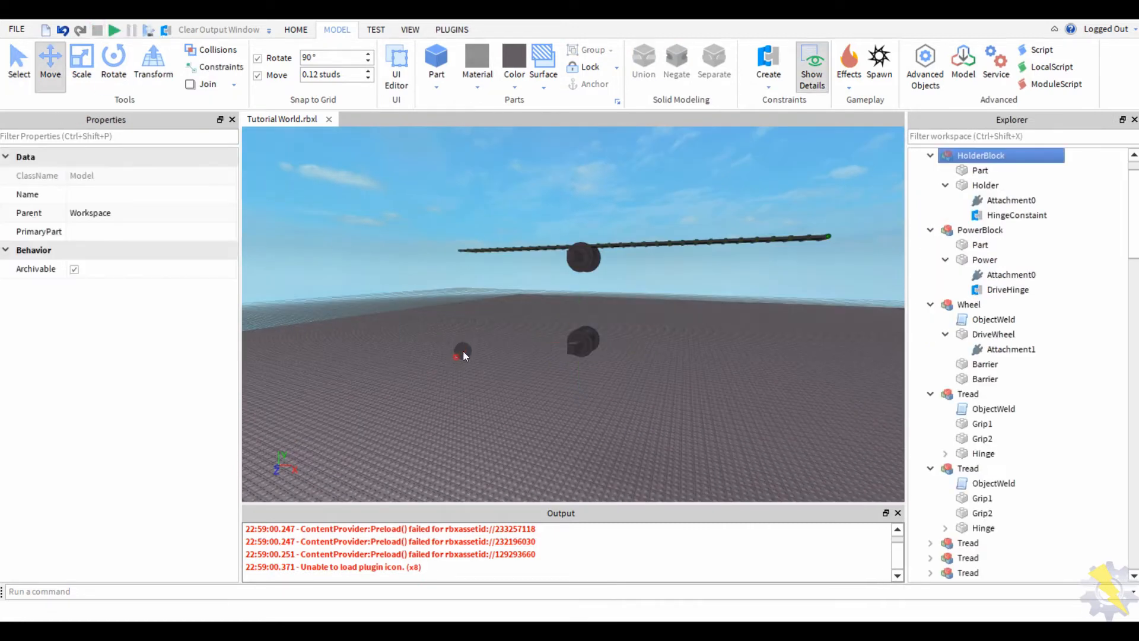
drag(610, 328, 575, 295)
scroll(661, 319, down, 3)
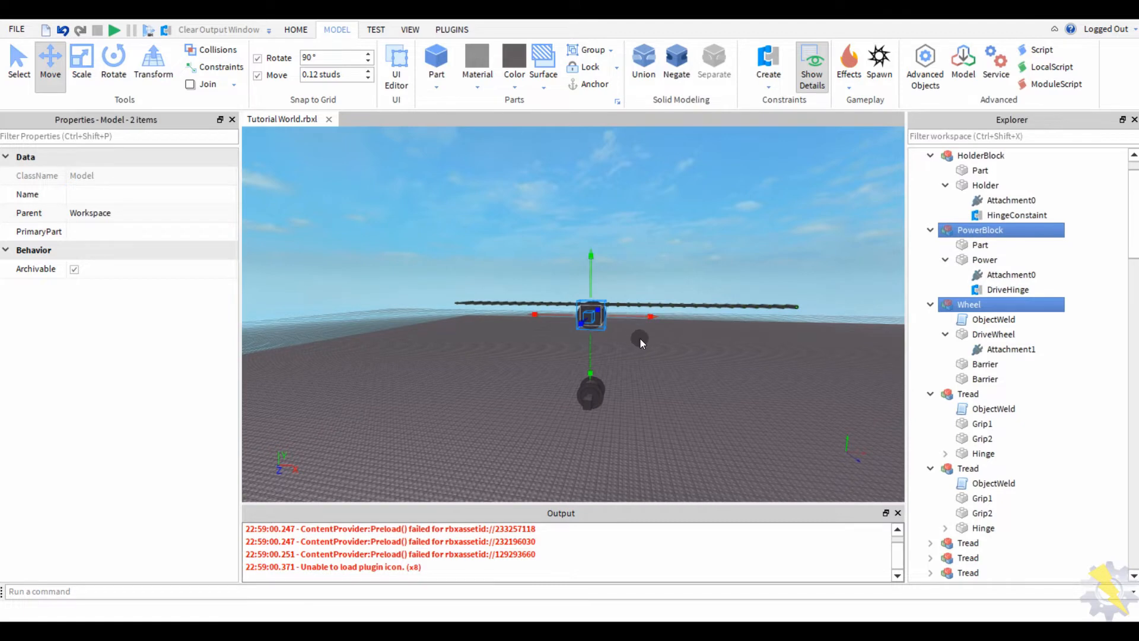
- Face the four models straight on, then run the tread playtest twice
drag(627, 442, 543, 312)
scroll(624, 347, up, 3)
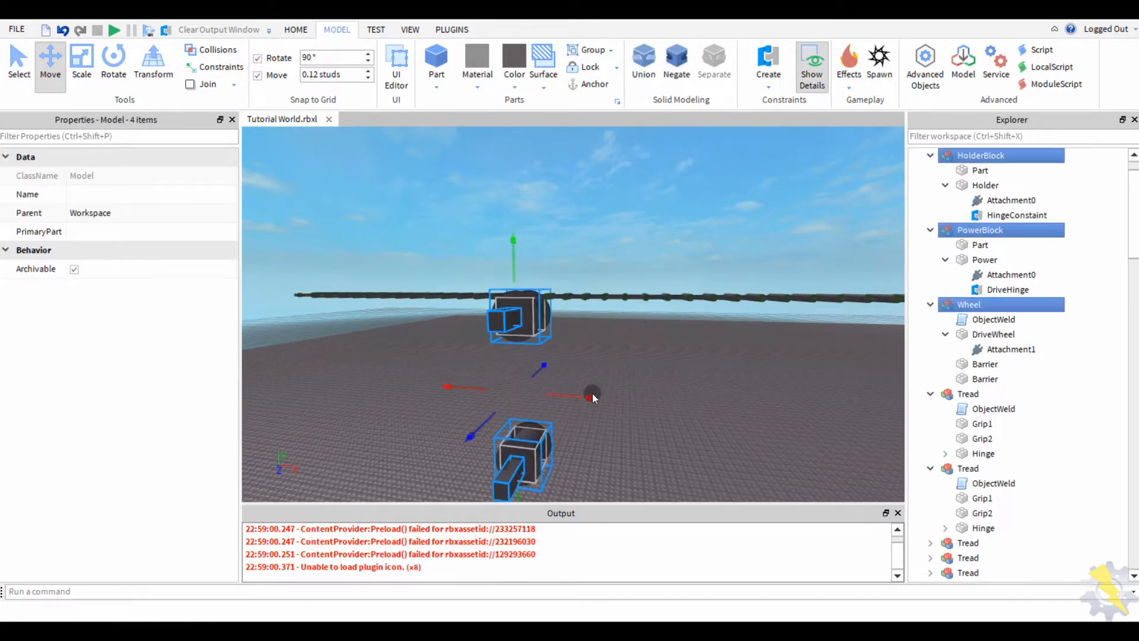
mouse_move(592, 393)
right_down()
mouse_move(625, 385)
mouse_move(606, 390)
right_up()
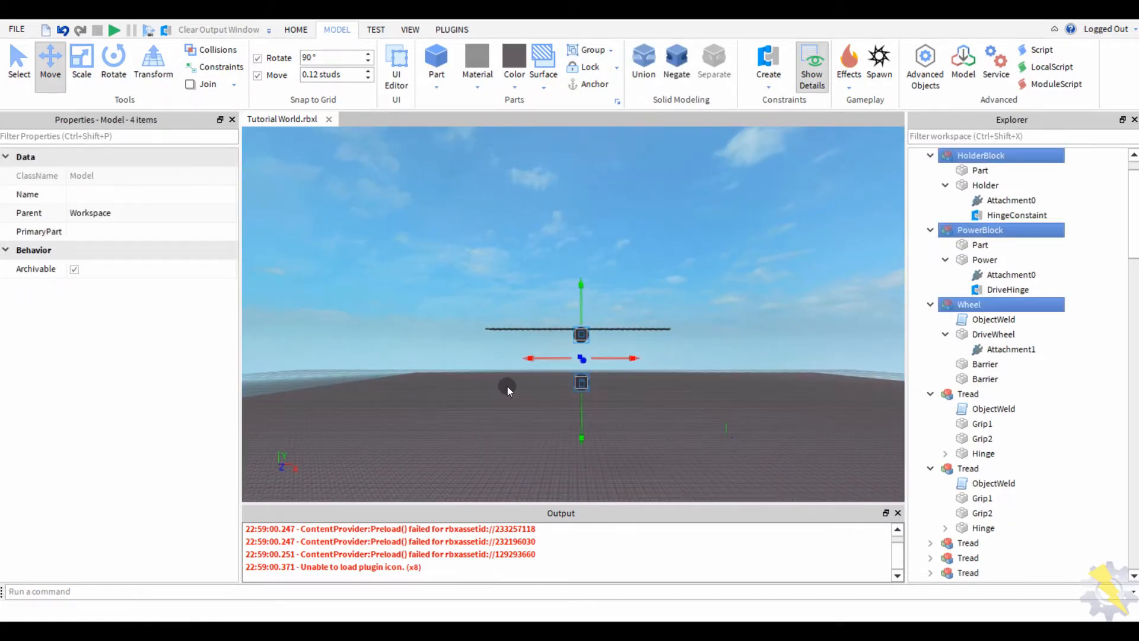
click(489, 403)
click(114, 31)
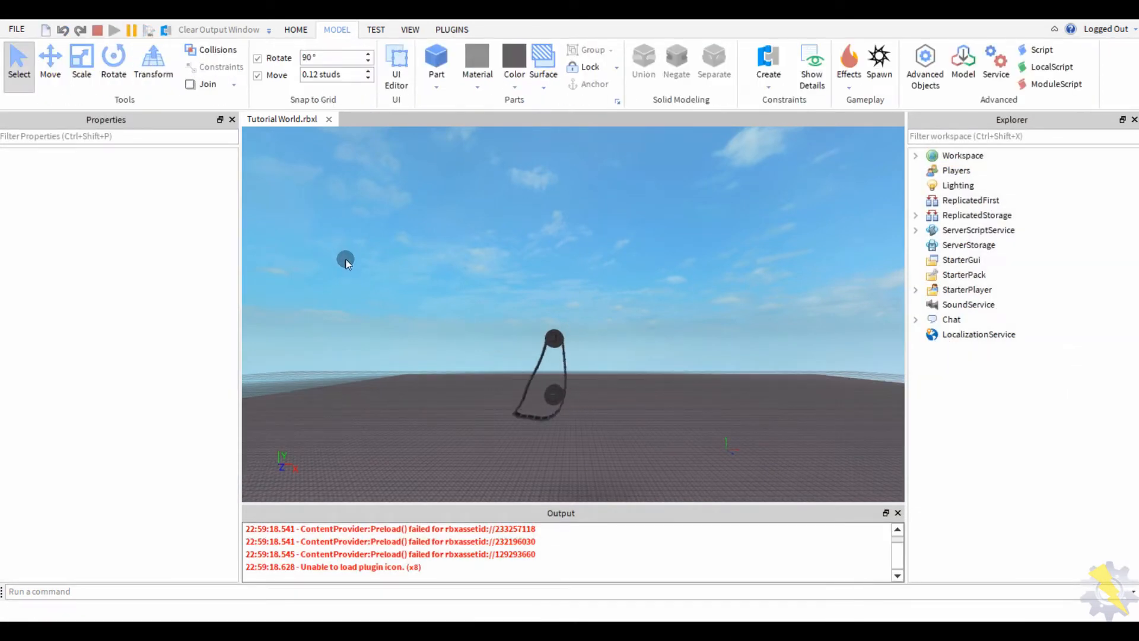
click(97, 29)
scroll(504, 366, up, 2)
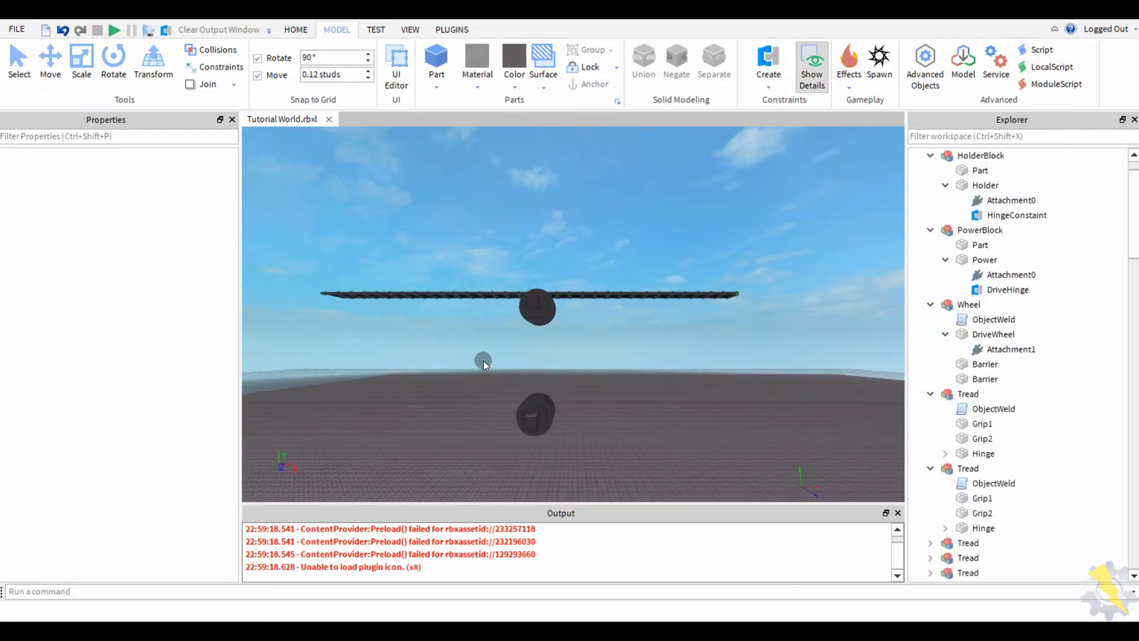
click(124, 33)
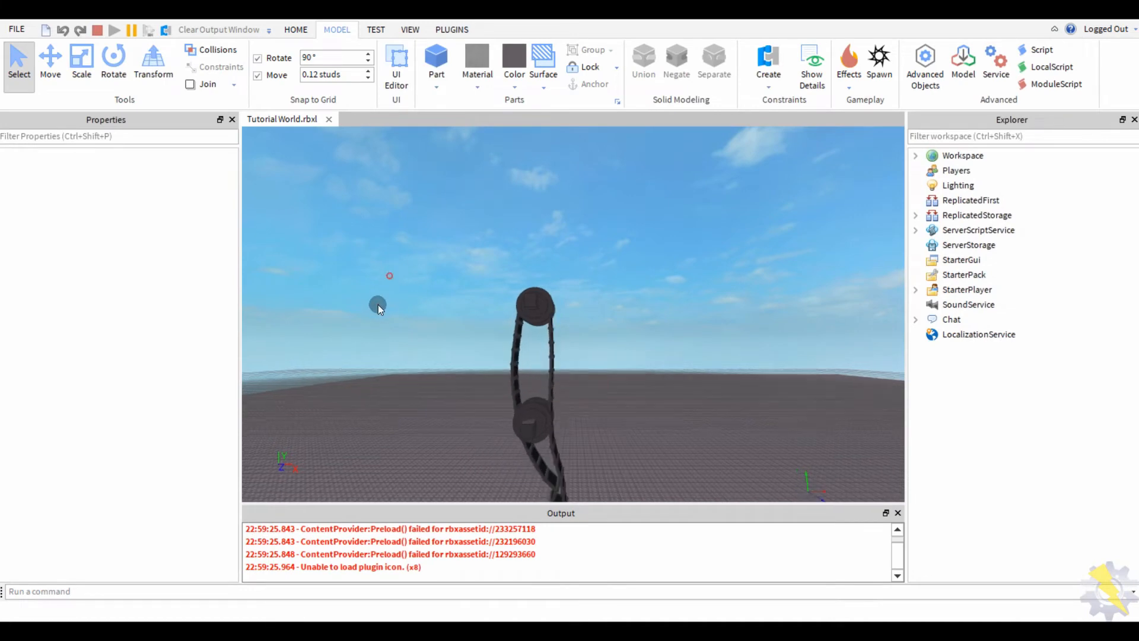
- During the test, select the Wheel and HolderBlock and raise them higher inside the tread
scroll(415, 335, up, 5)
click(552, 409)
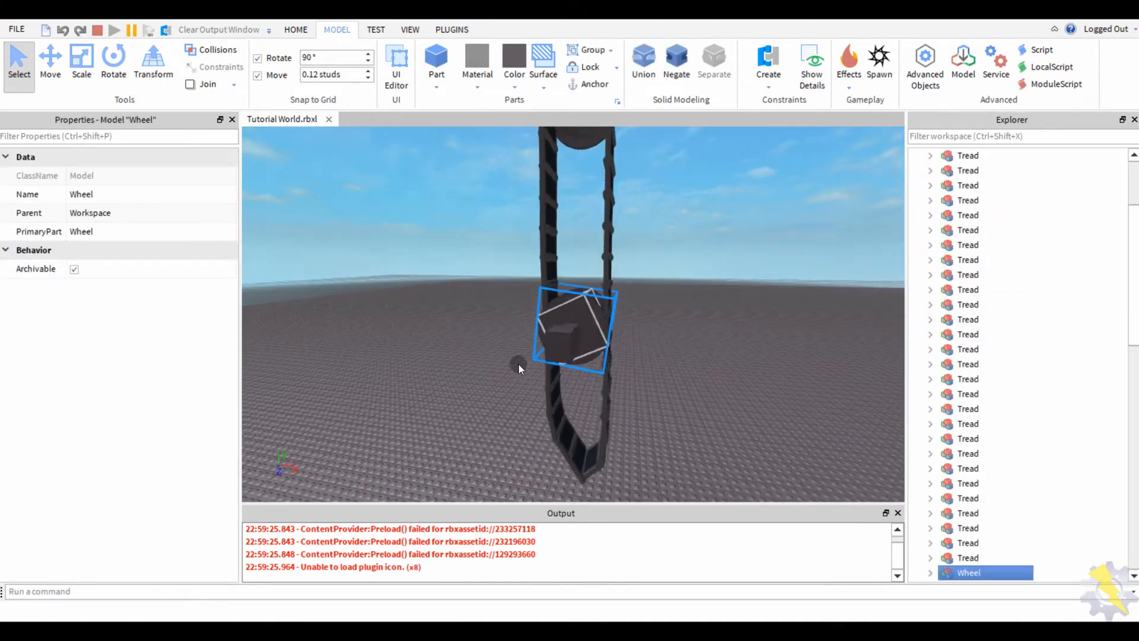
ctrl+click(518, 365)
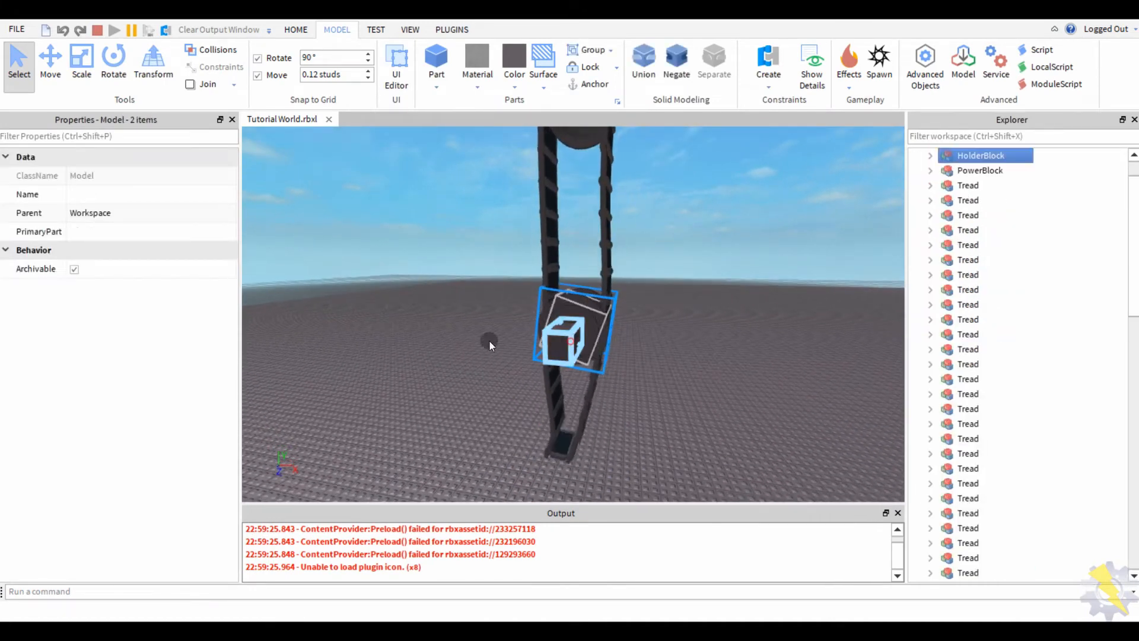
key(ctrl+2)
key(f)
drag(553, 291, 564, 216)
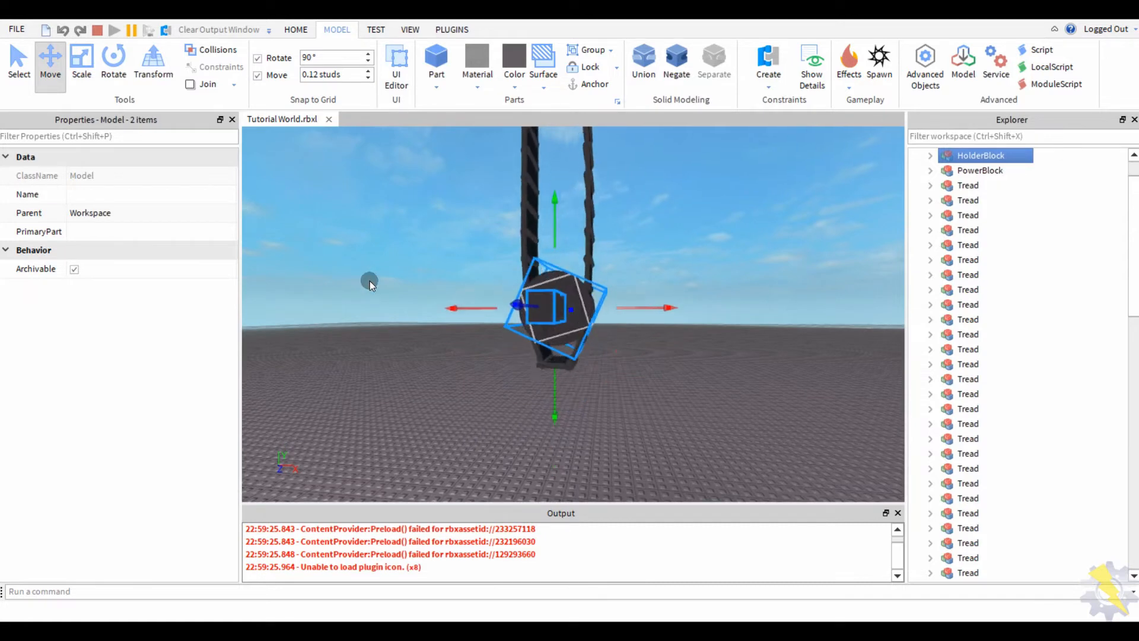
scroll(341, 250, up, 5)
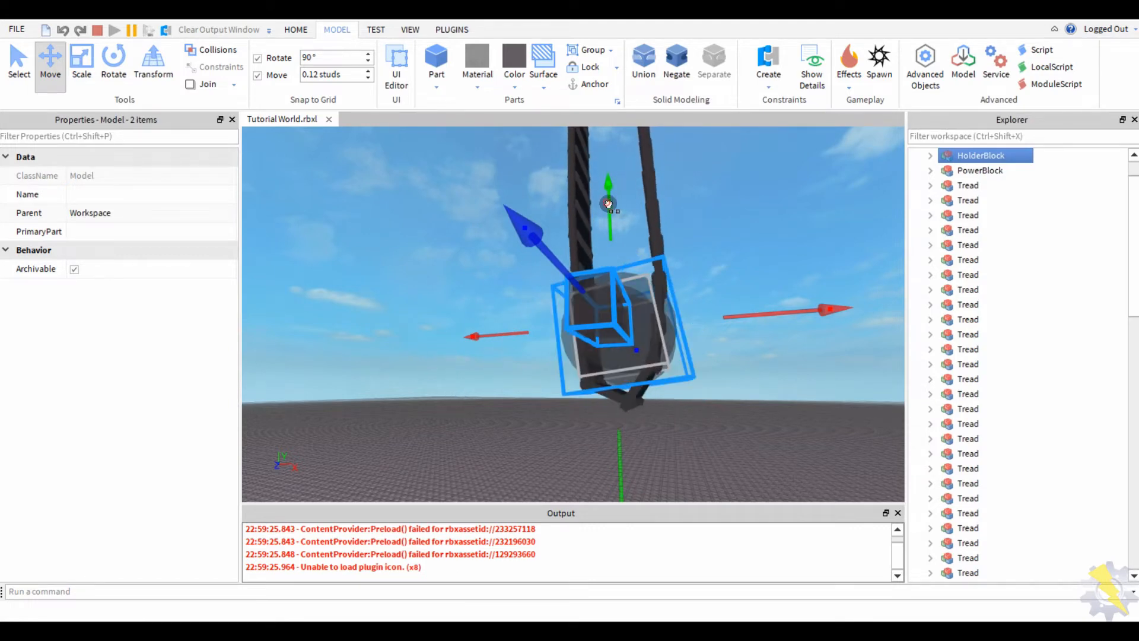
click(466, 407)
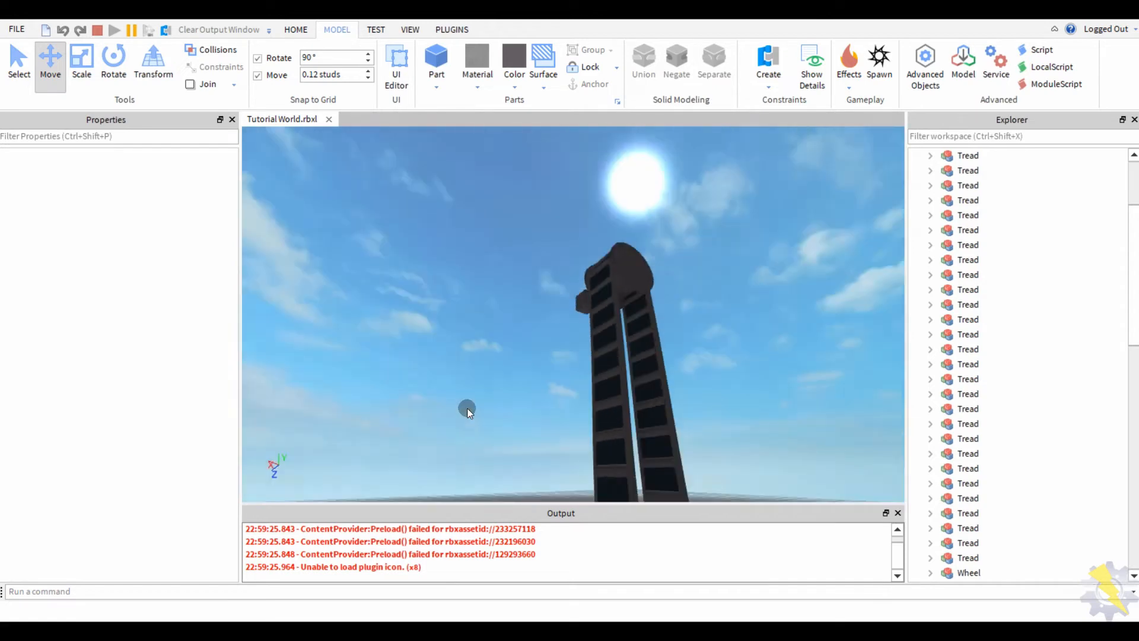
- Filter Explorer for 'dr', select DriveHinge, and raise its AngularVelocity from 10 to 15
click(947, 133)
text(dr)
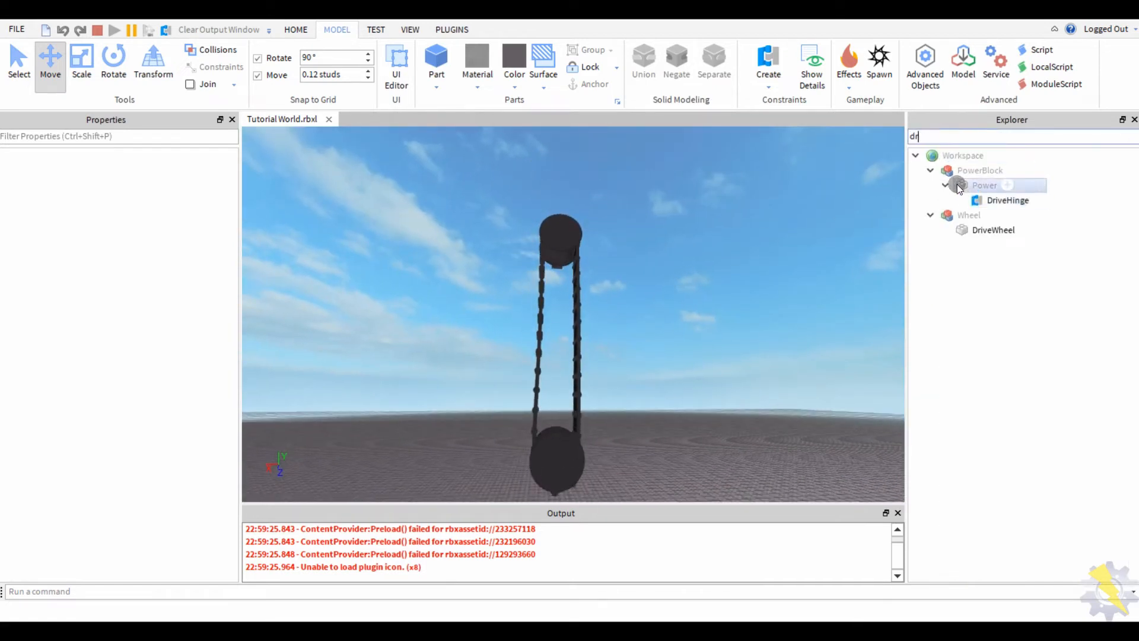
click(1008, 200)
click(131, 436)
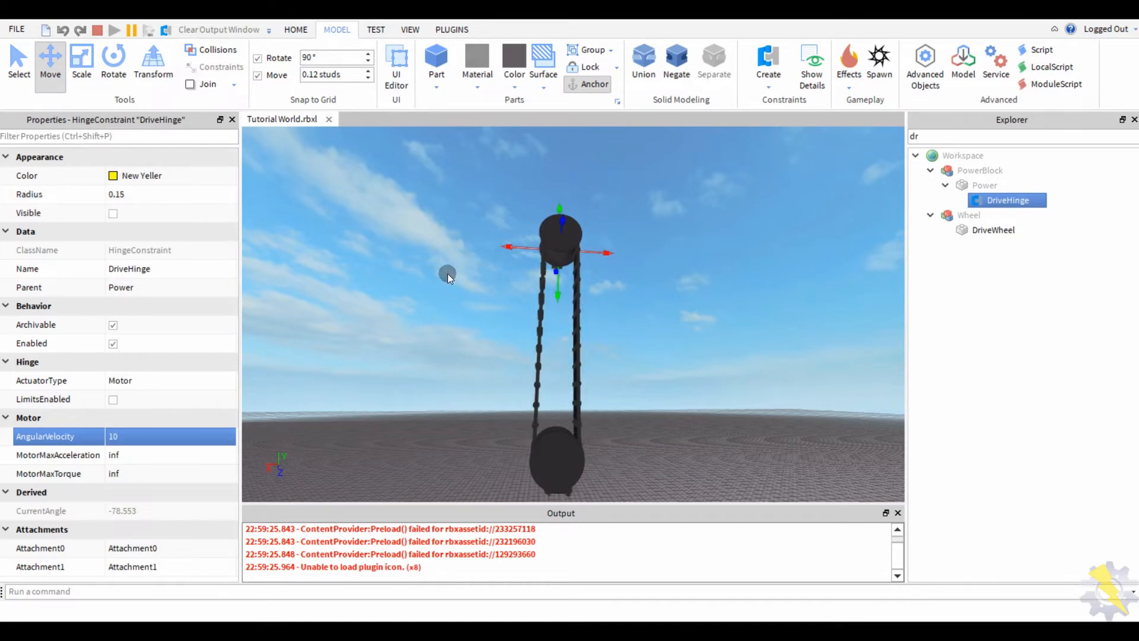
right_drag(440, 333, 440, 333)
click(142, 440)
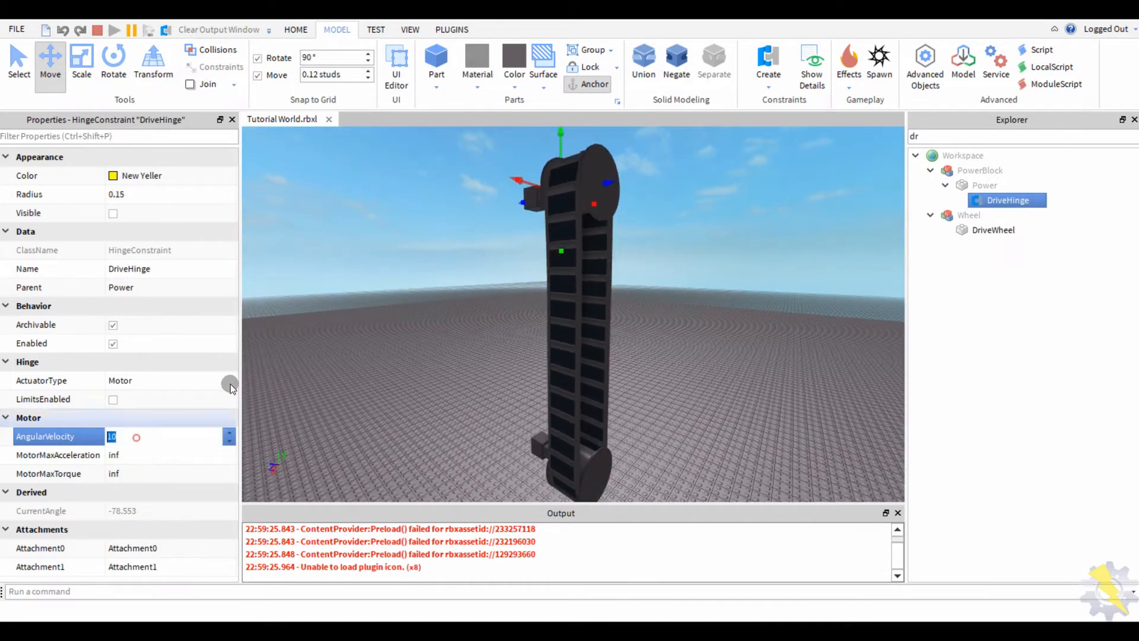
text(15)
key(Return)
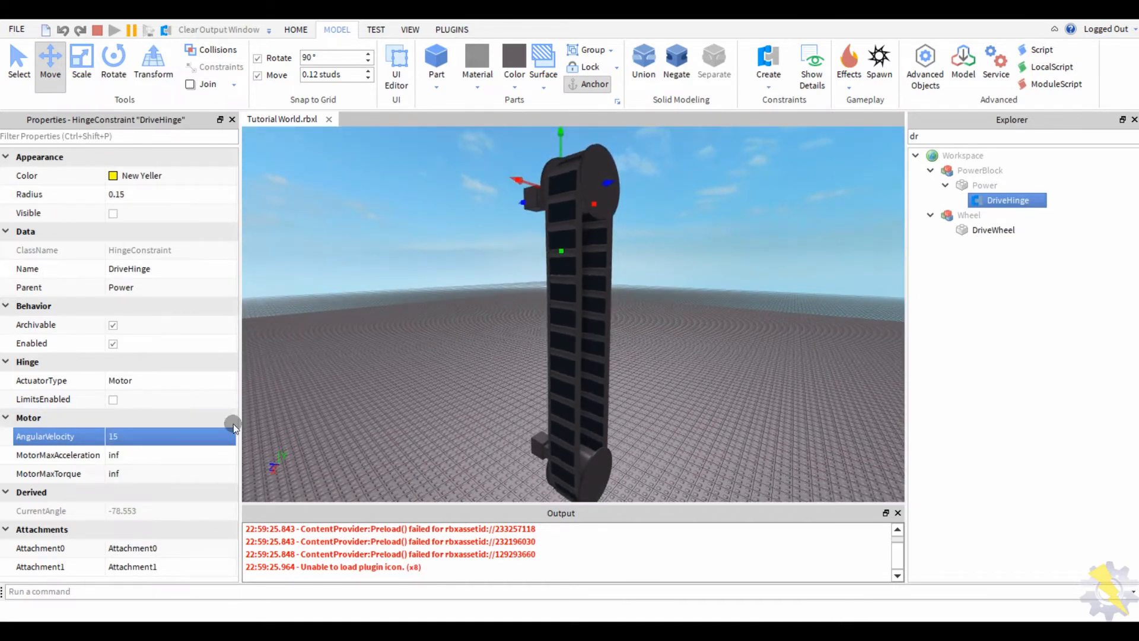
- Increase the DriveHinge AngularVelocity further to 25 and then 50 while watching the tread
click(178, 437)
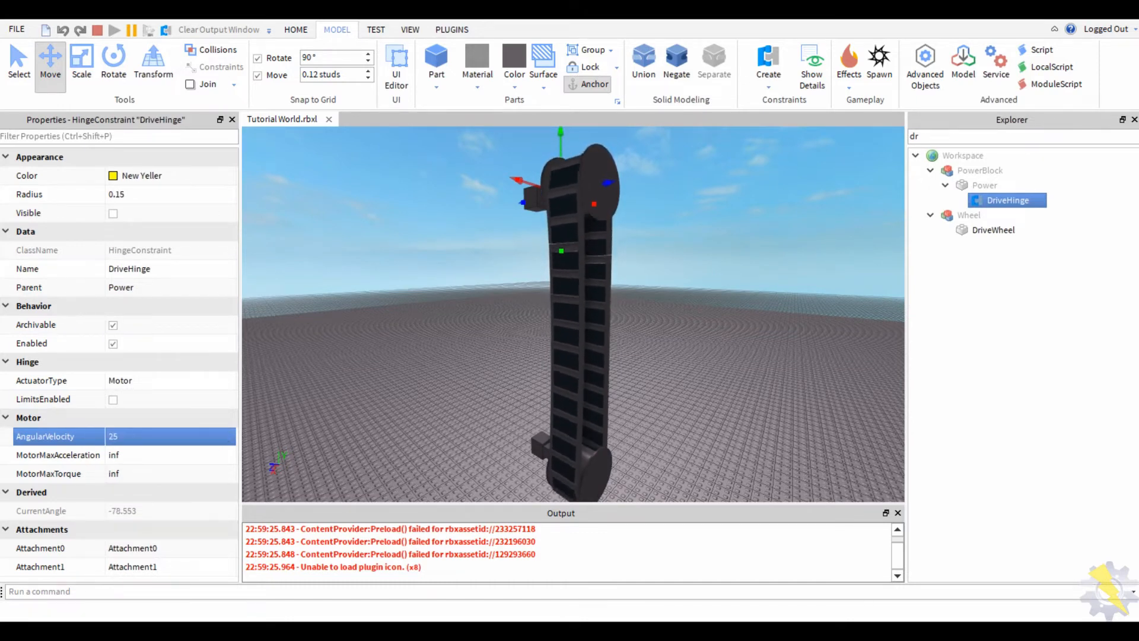
right_drag(361, 269, 363, 269)
click(172, 436)
text(50)
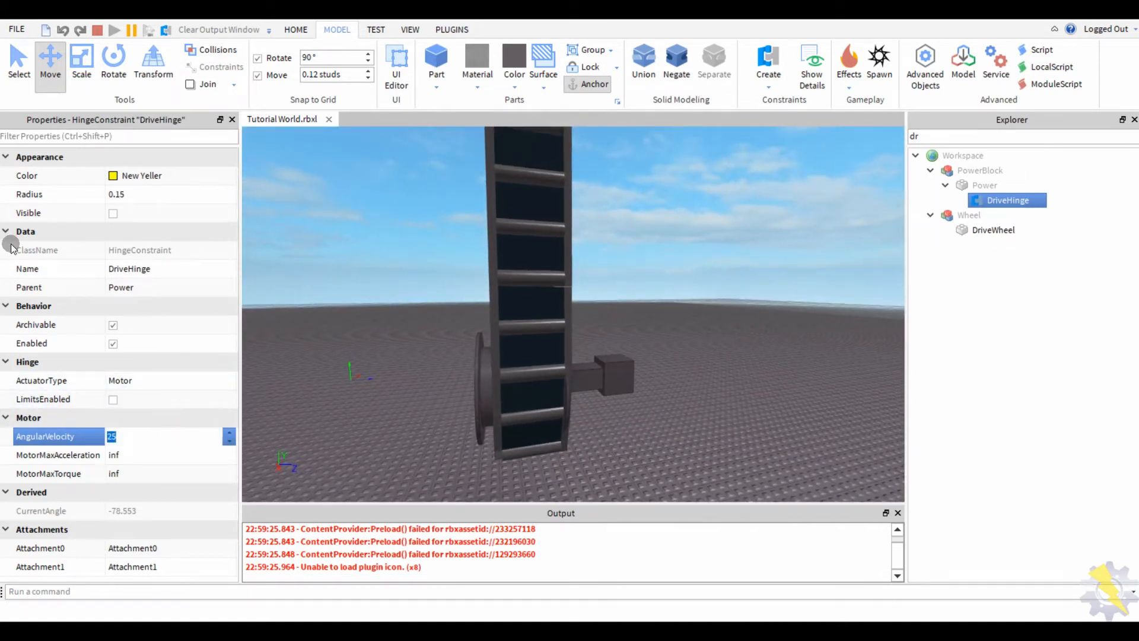
key(Return)
right_drag(383, 302, 383, 301)
click(343, 231)
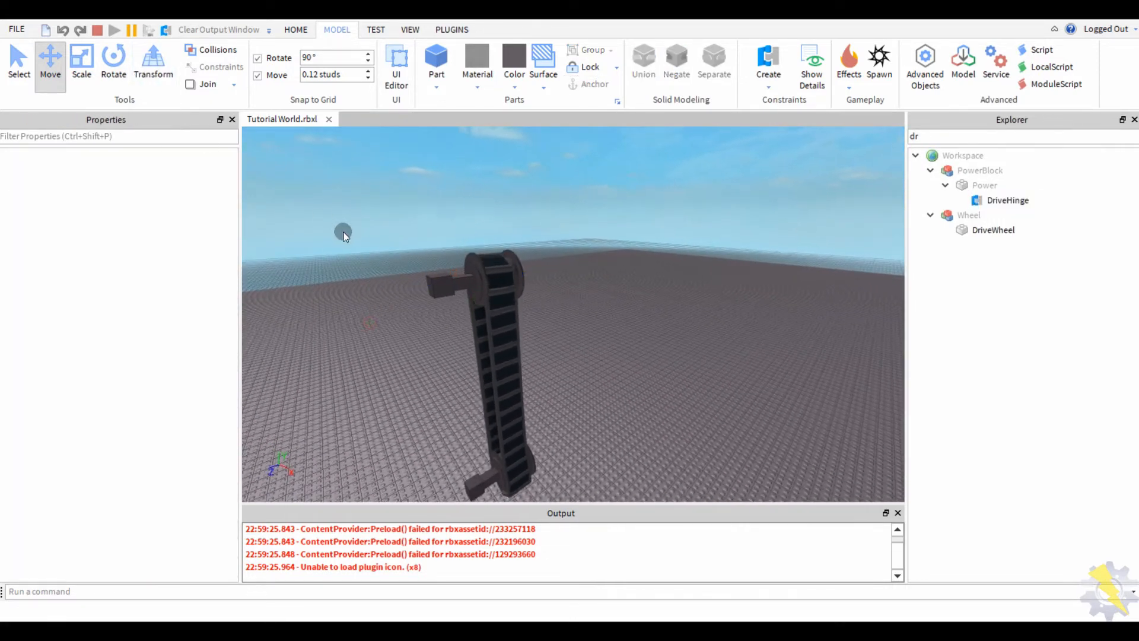
- Pause the simulation and box-select the whole tread tower
click(128, 32)
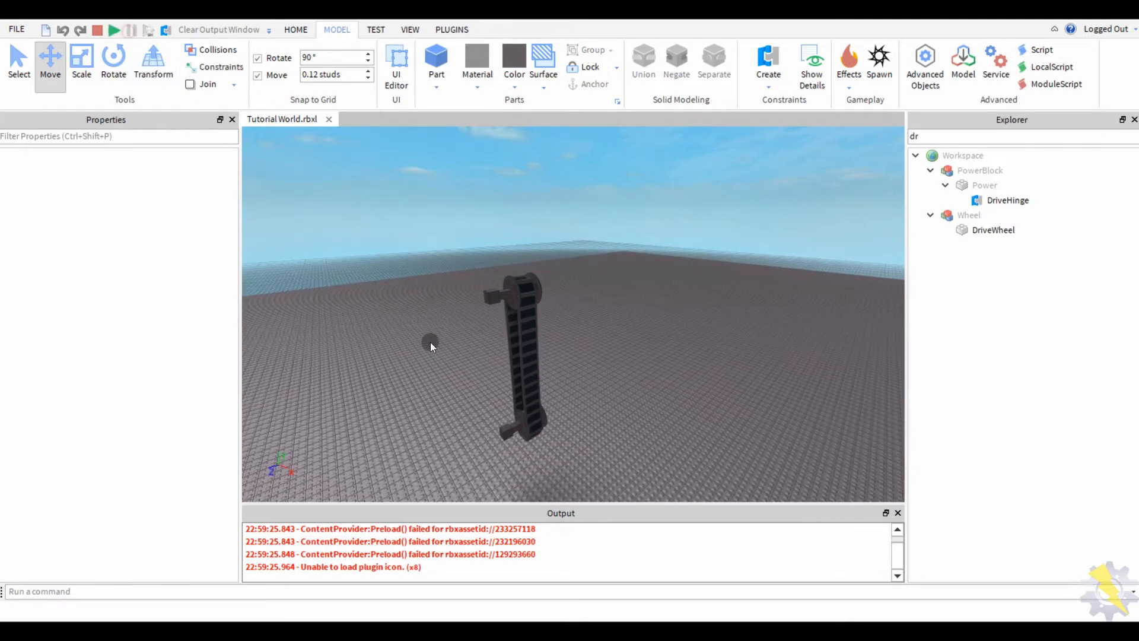
right_drag(468, 286, 570, 209)
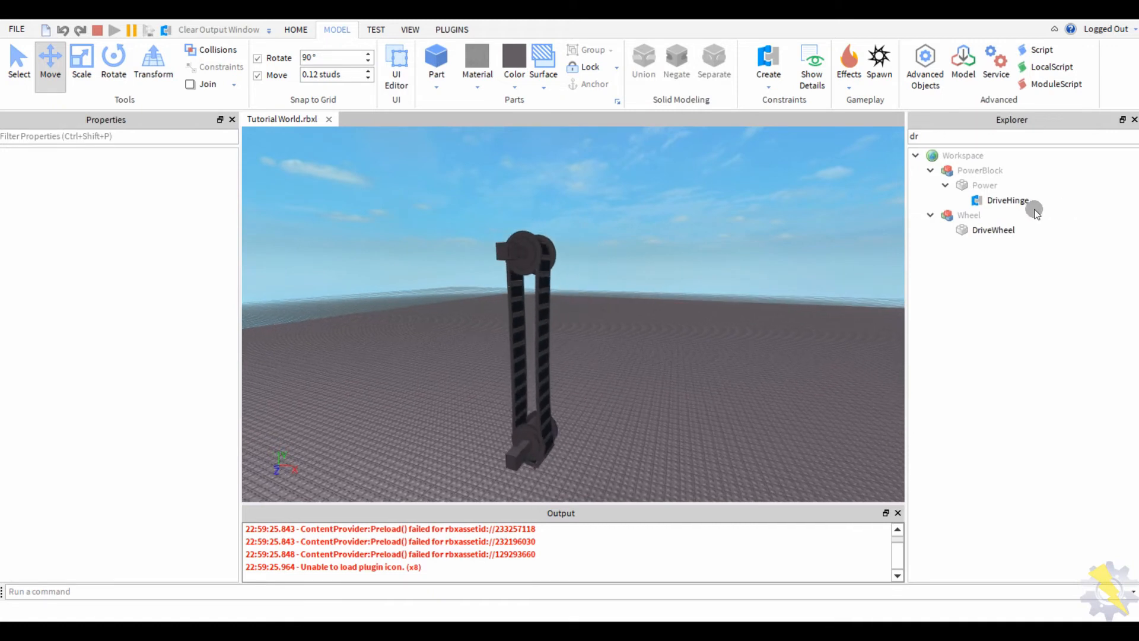
click(1016, 201)
click(120, 437)
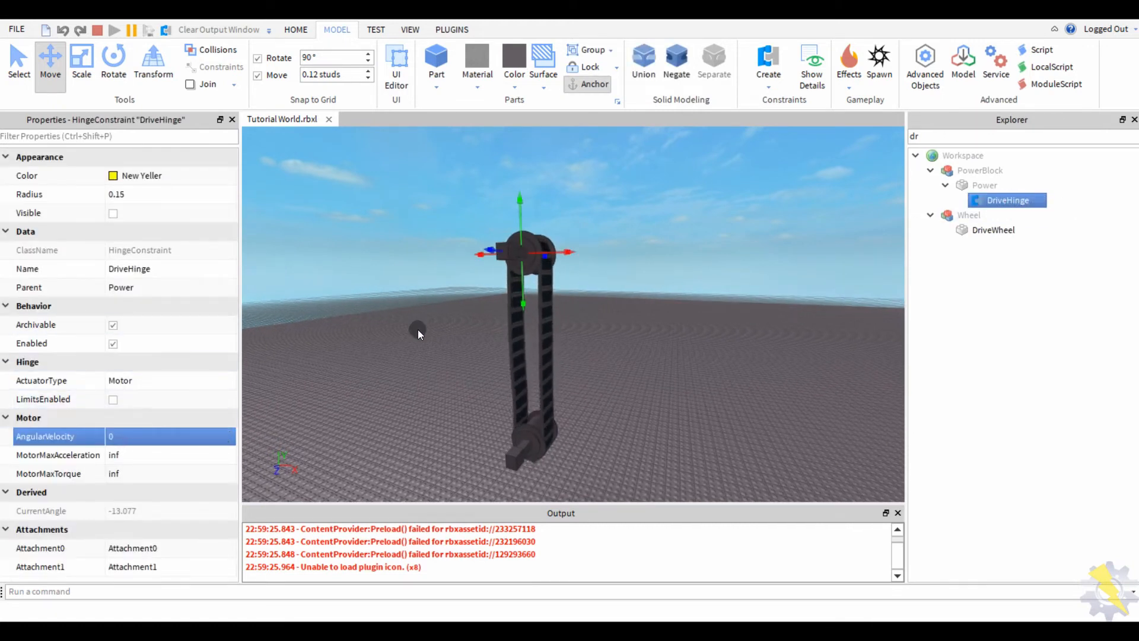
right_drag(418, 331, 430, 256)
drag(432, 243, 720, 475)
scroll(504, 330, up, 3)
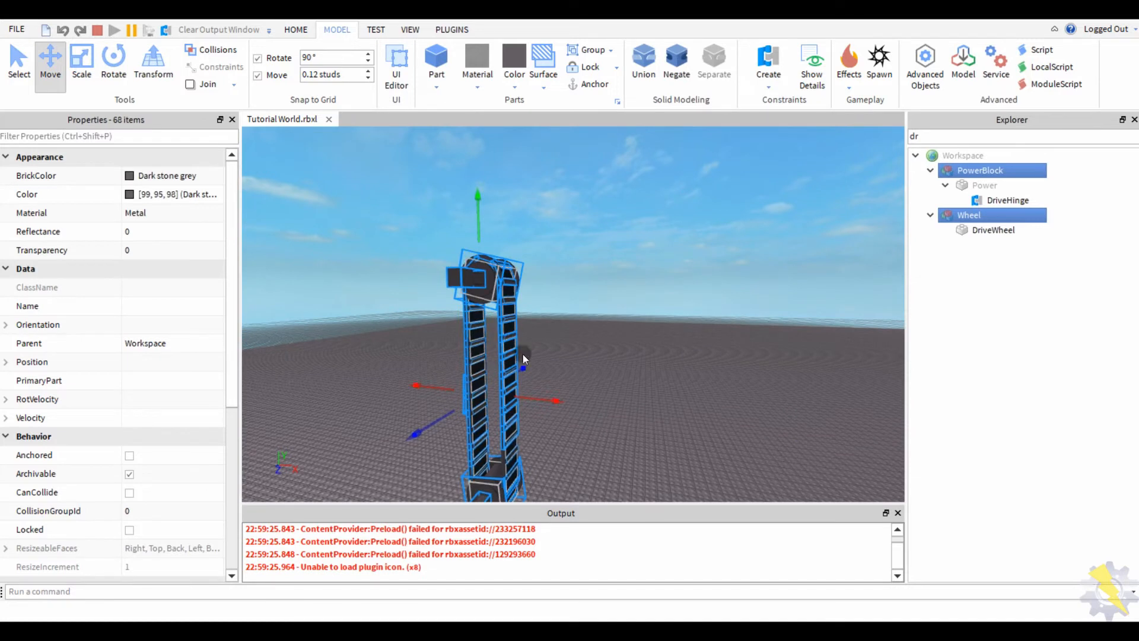
- Copy the tread tower, stop the playtest, and paste the copy into the scene
right_click(505, 320)
click(546, 27)
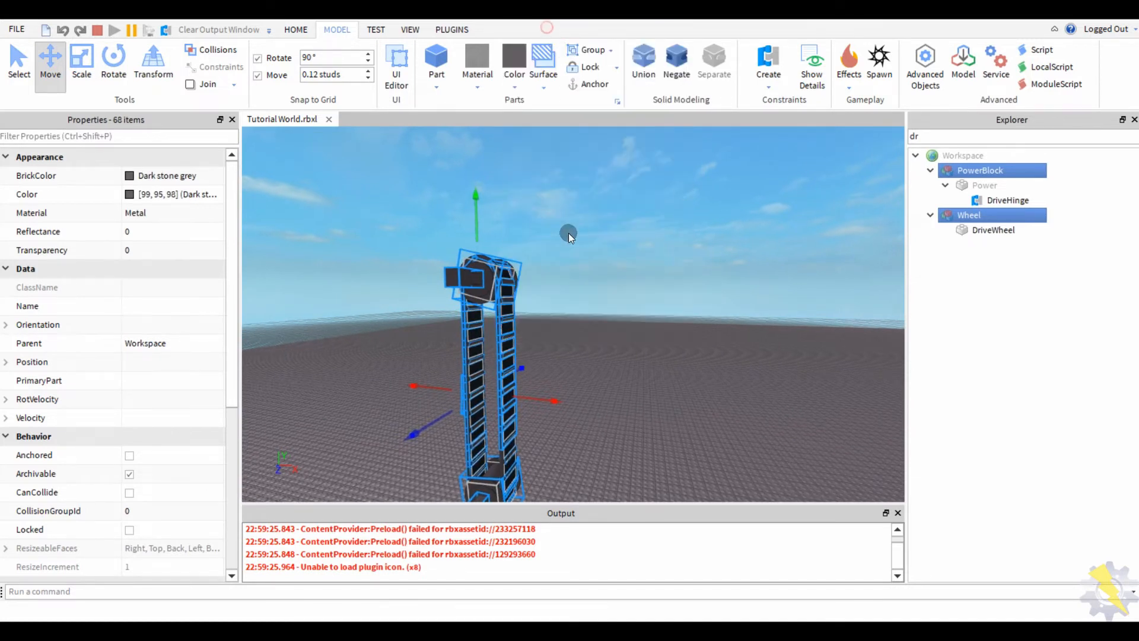
click(99, 30)
right_click(550, 363)
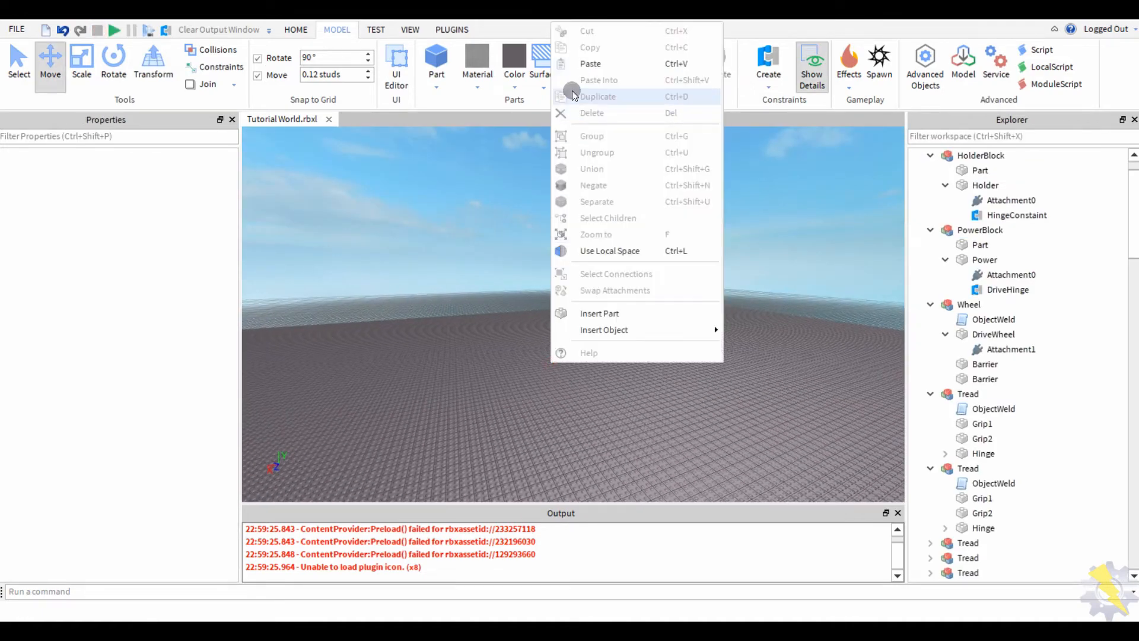
click(590, 63)
- Group the pasted tower into a model named TracksWIP and move it into ServerStorage
scroll(446, 350, down, 3)
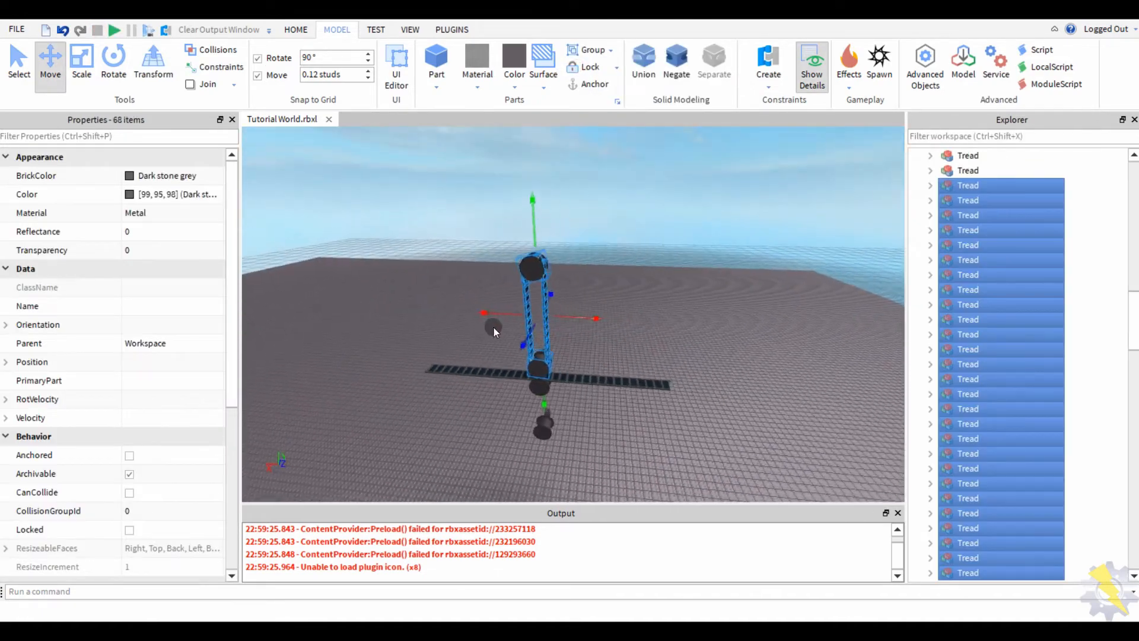
right_drag(494, 327, 705, 274)
click(558, 414)
drag(719, 241, 495, 457)
key(ctrl+g)
click(135, 196)
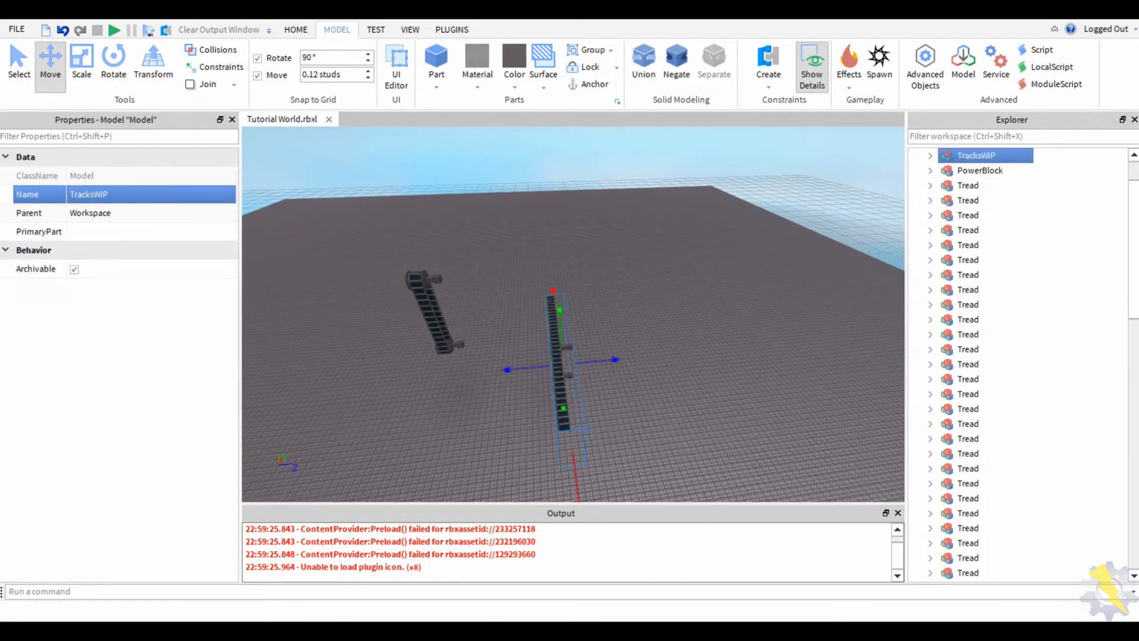
drag(970, 162, 959, 490)
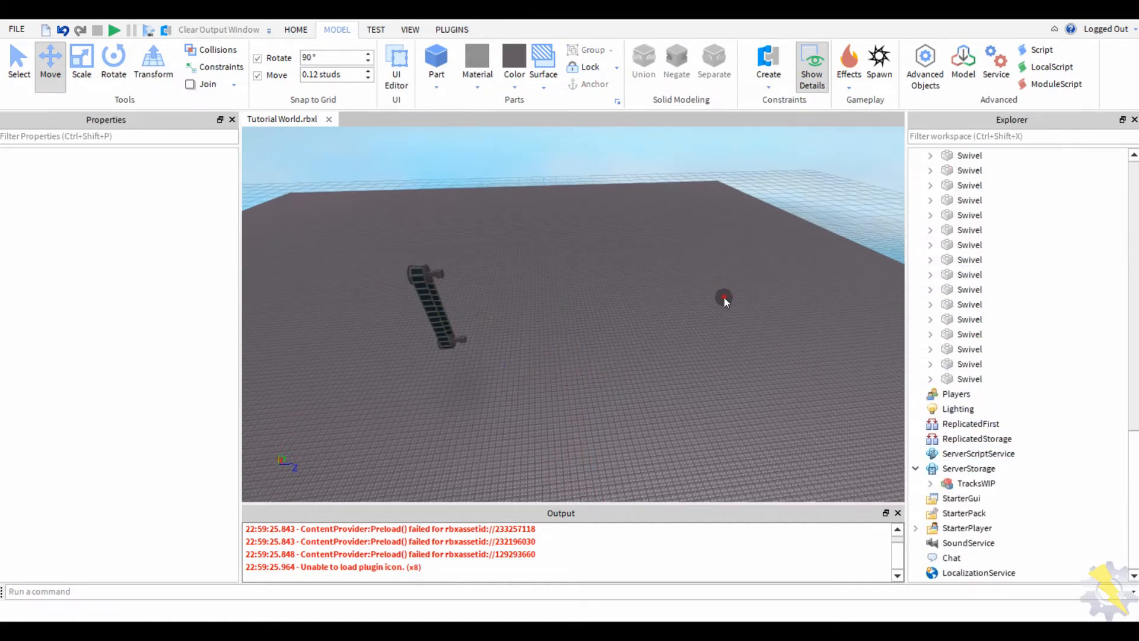
- Clear the selection and start a new playtest of the original tower
scroll(723, 296, up, 3)
drag(667, 147, 482, 359)
click(407, 432)
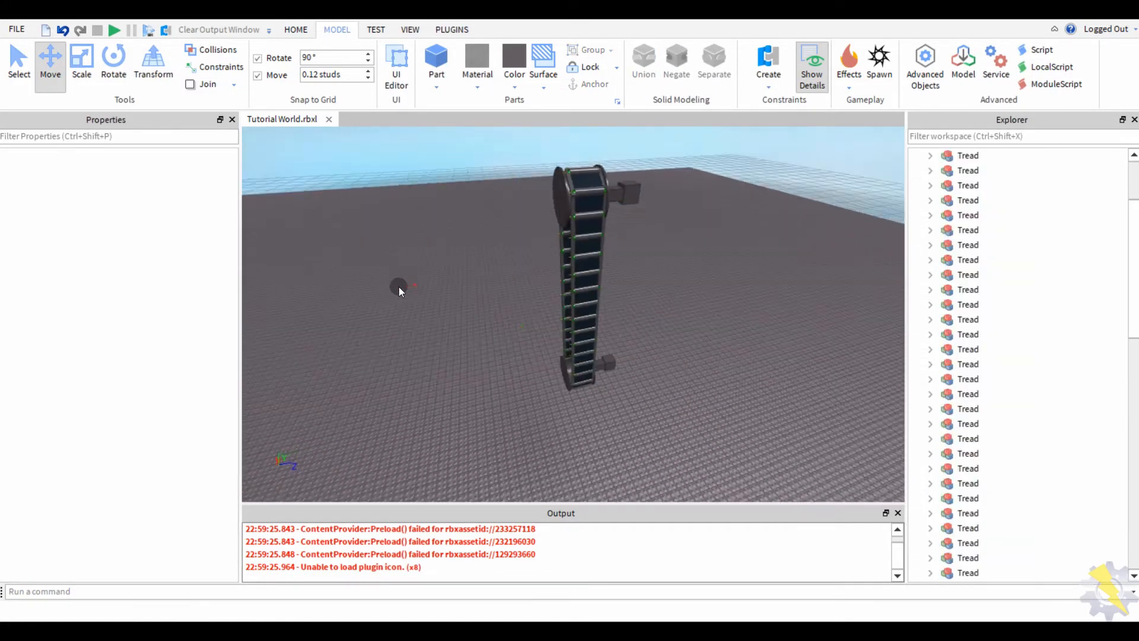
right_drag(398, 286, 399, 286)
click(115, 32)
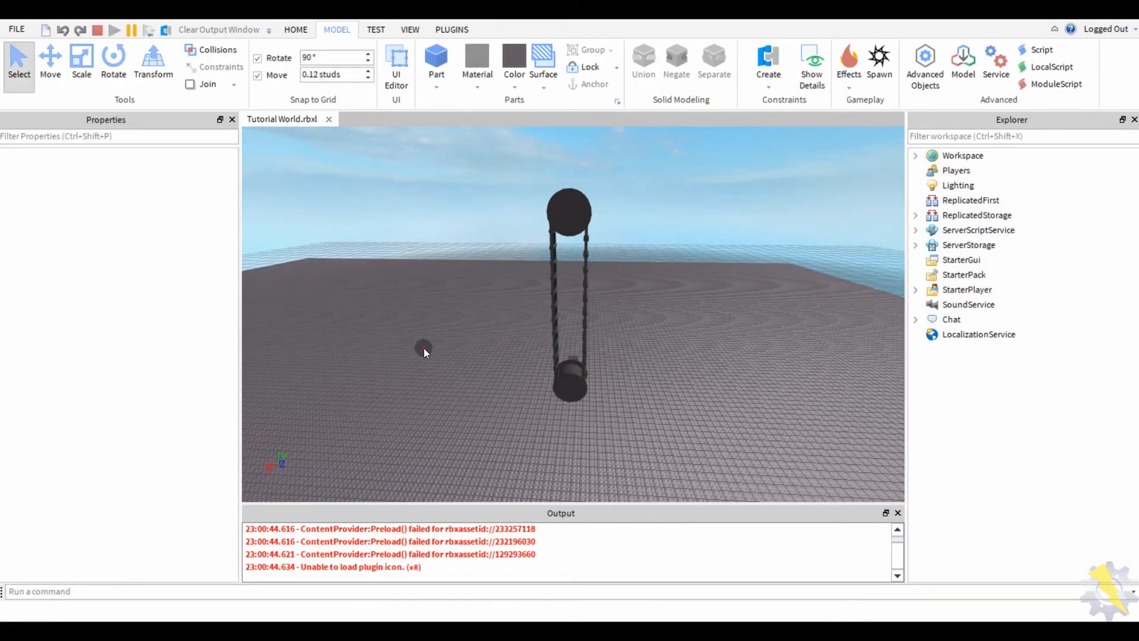
- Stop the playtest and rotate the PowerBlock and Wheel models 90° to lie horizontal
right_drag(423, 348, 454, 306)
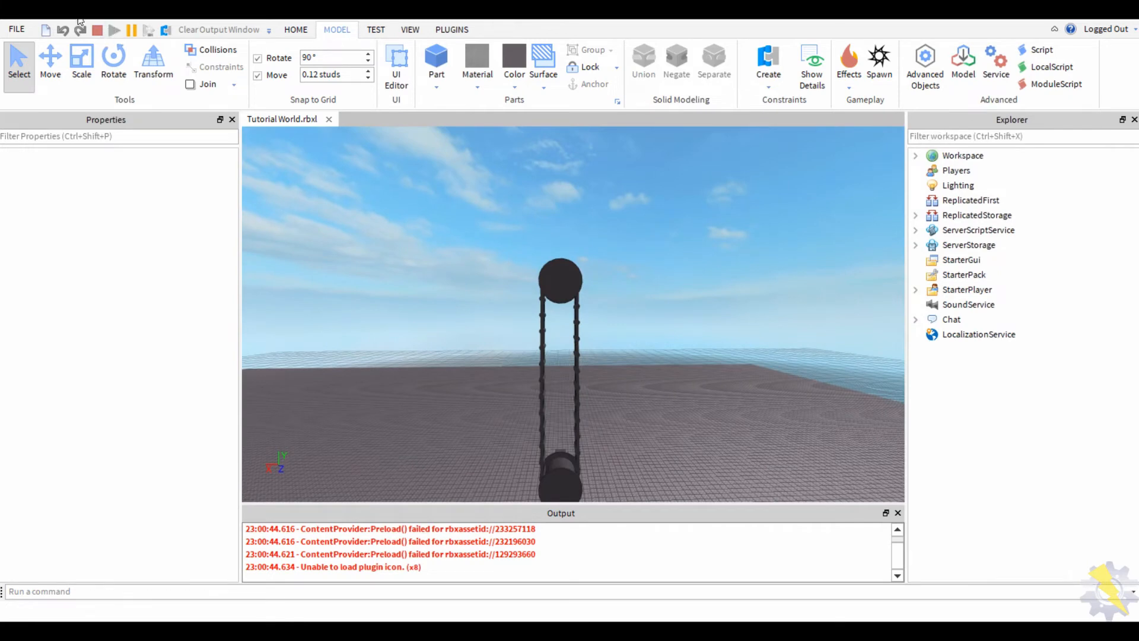
click(98, 31)
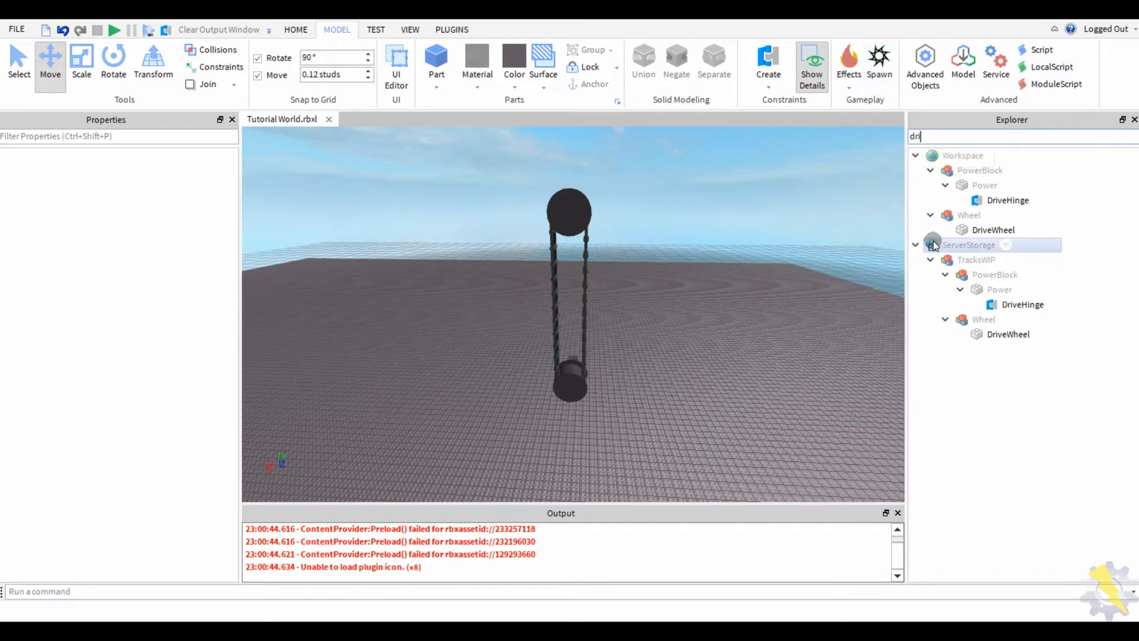
click(1007, 200)
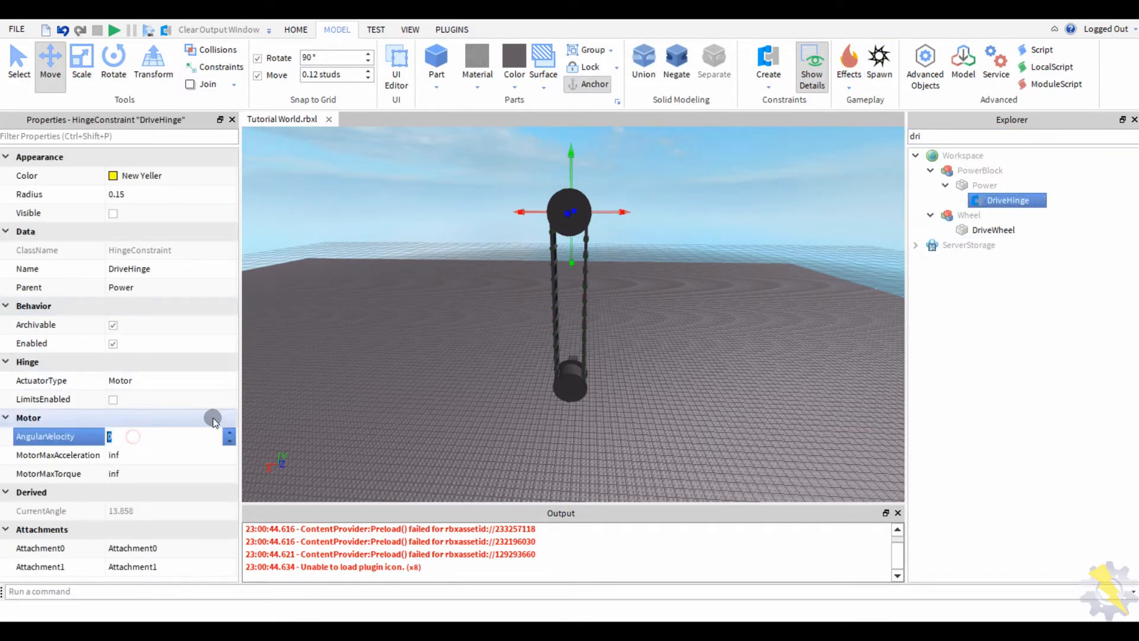
drag(445, 184, 683, 415)
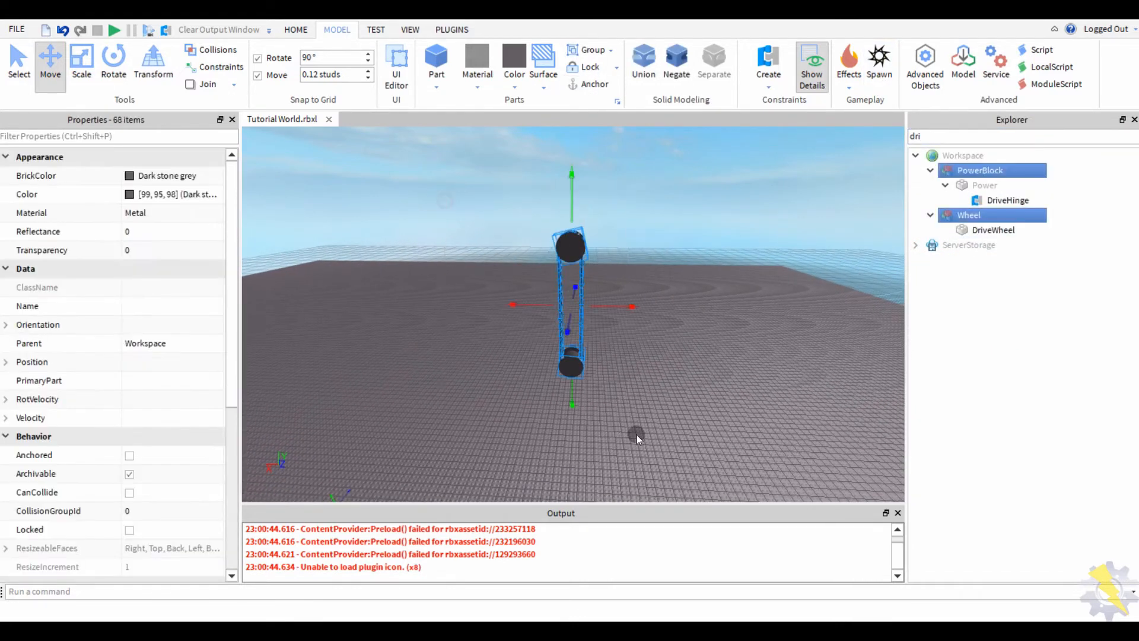
click(113, 59)
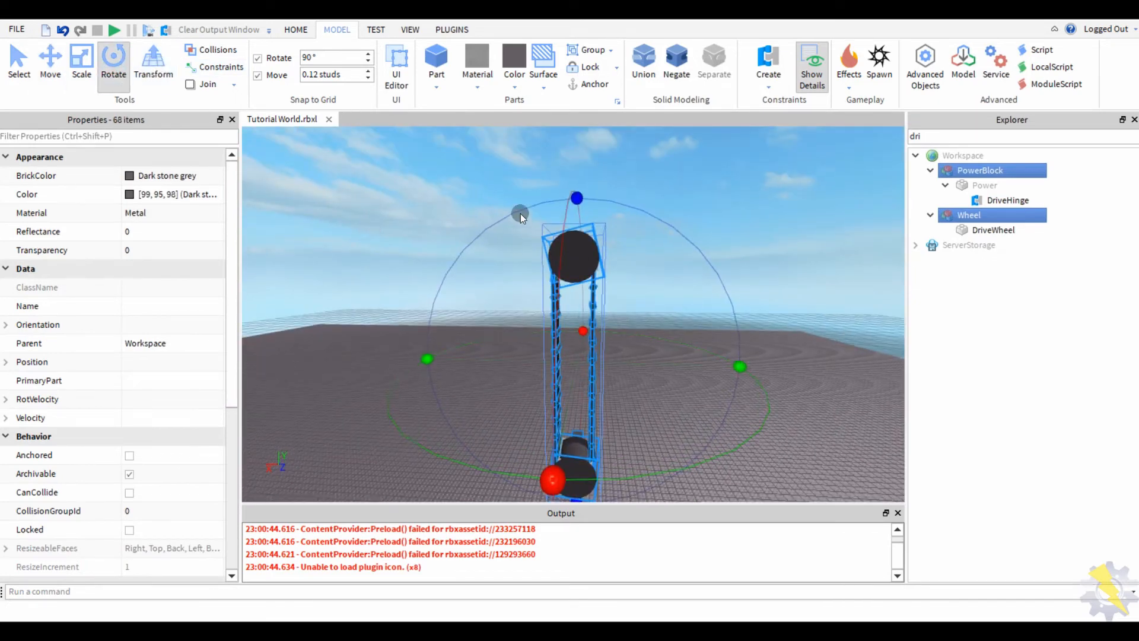
drag(572, 194, 425, 425)
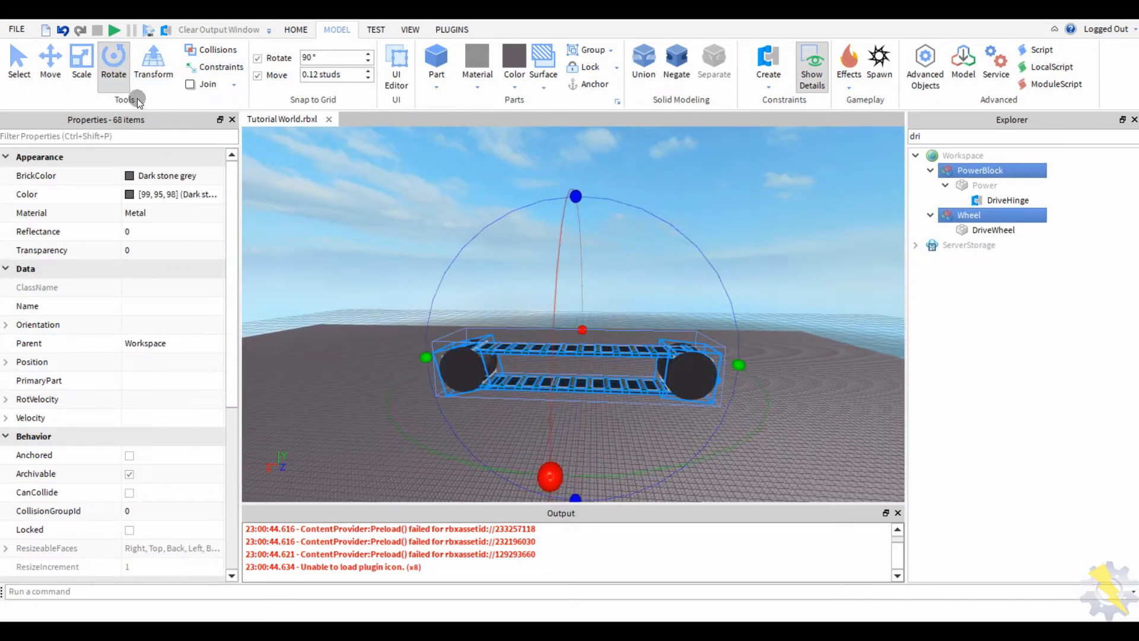
- Lift the flattened track slightly with the Move tool and start a play test
click(50, 62)
scroll(581, 320, down, 10)
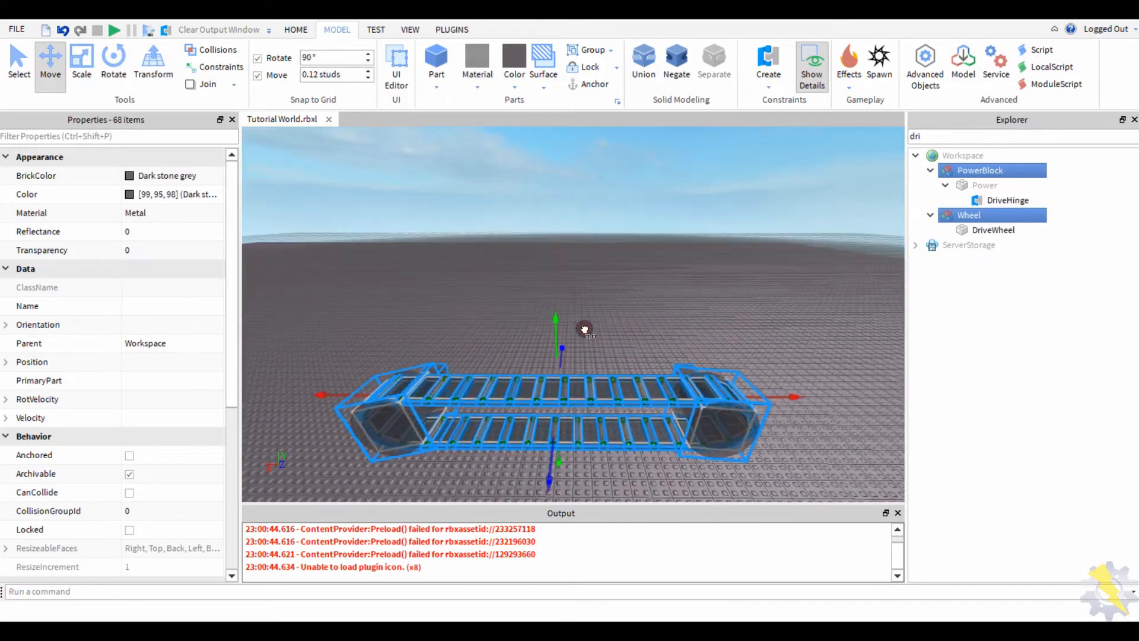
scroll(584, 328, up, 10)
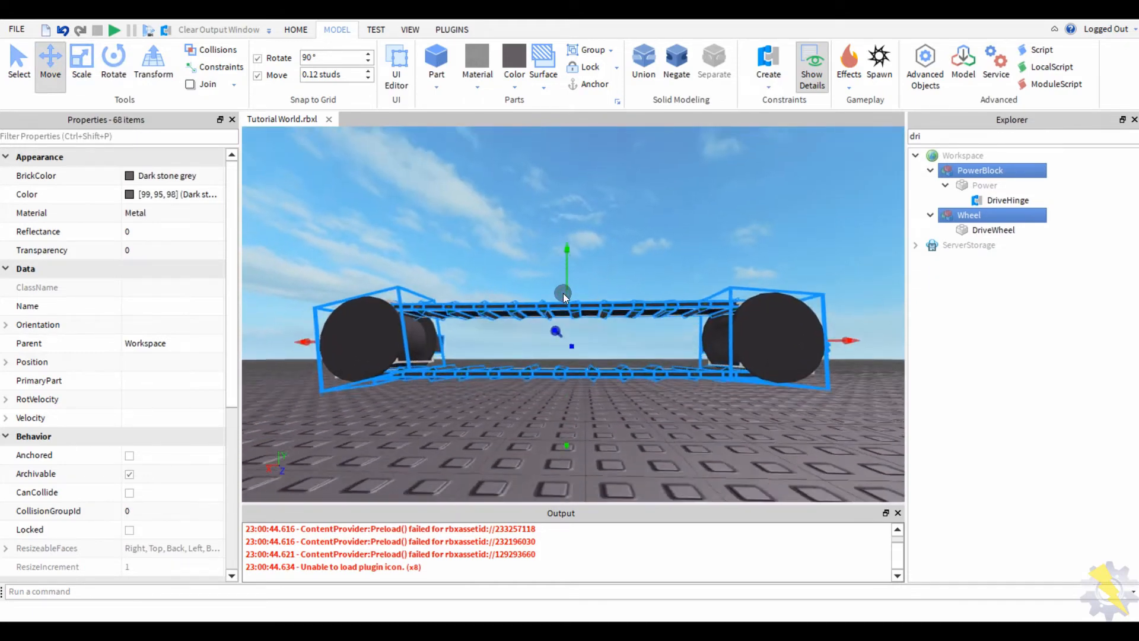
right_drag(563, 293, 473, 237)
click(472, 238)
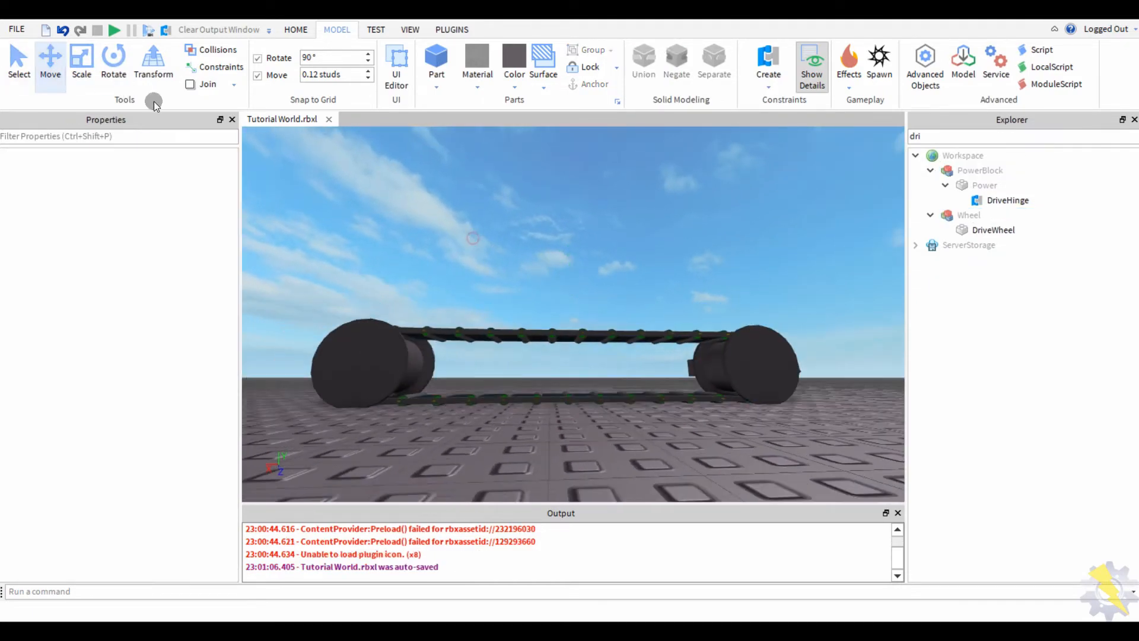
drag(711, 211, 362, 440)
right_drag(362, 439, 534, 297)
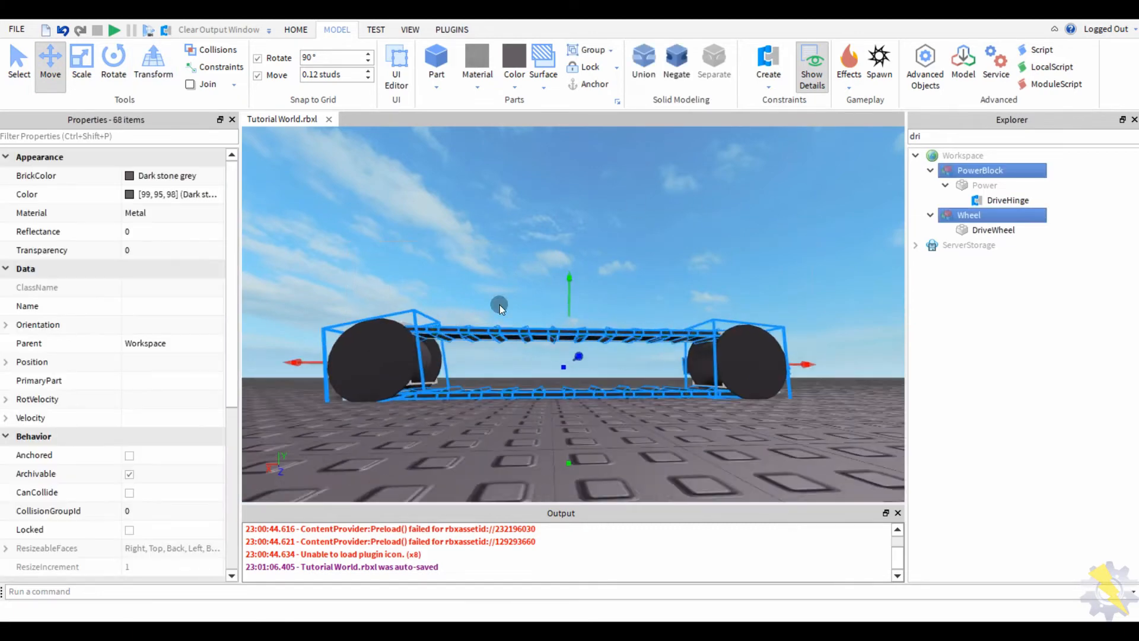
drag(565, 284, 567, 333)
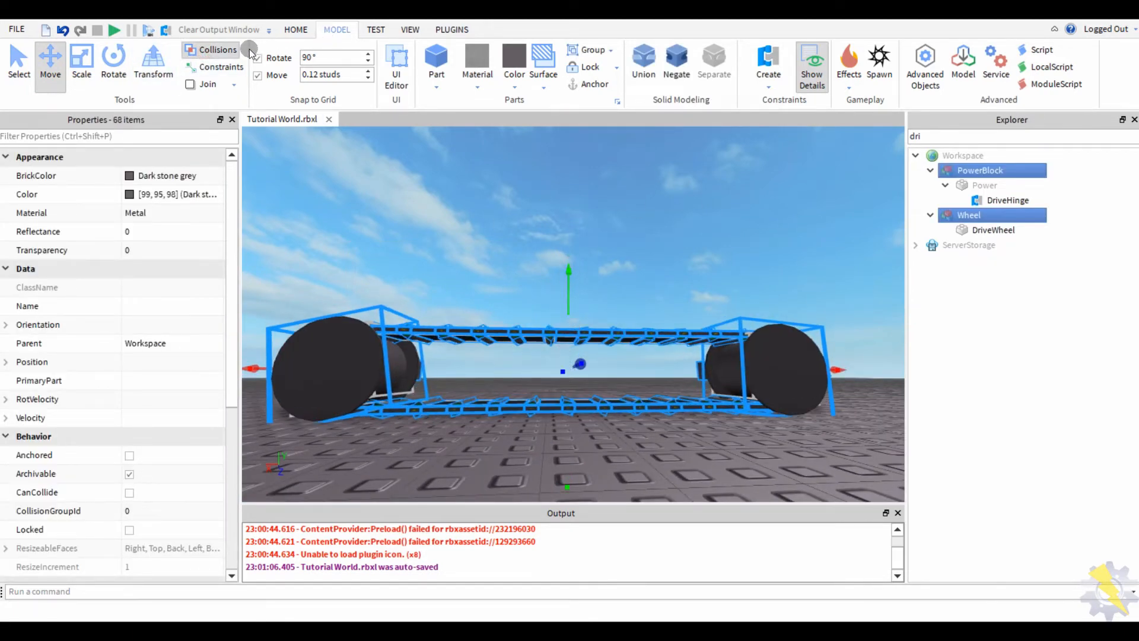
click(114, 30)
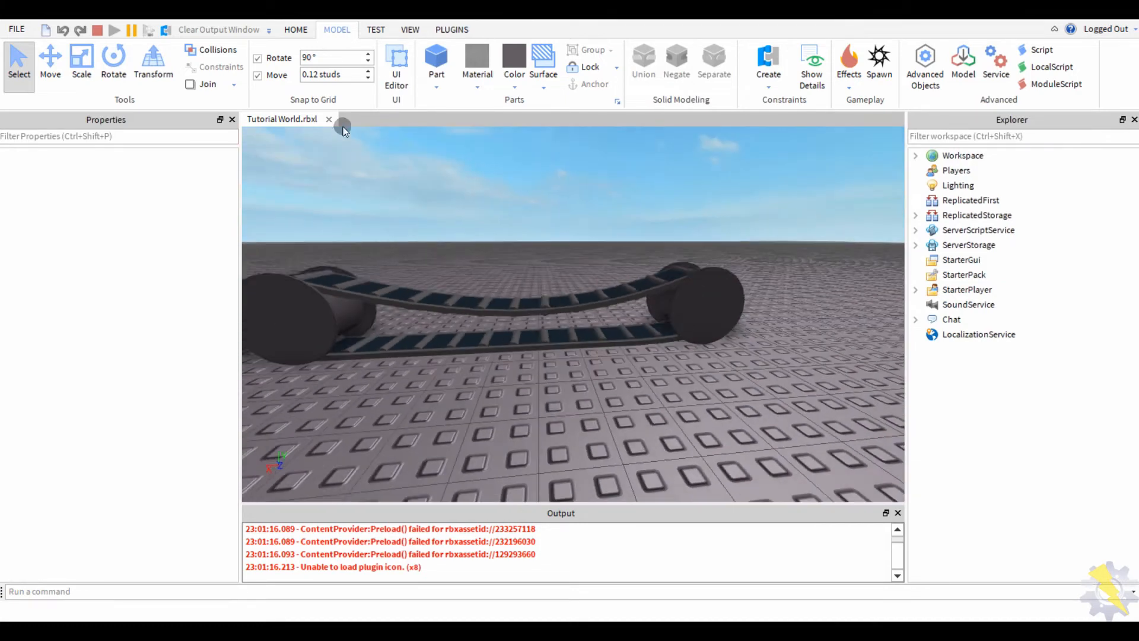
- Stop the play test, select the left wheel, and clear the 'dri' Explorer filter
key(shift+F5)
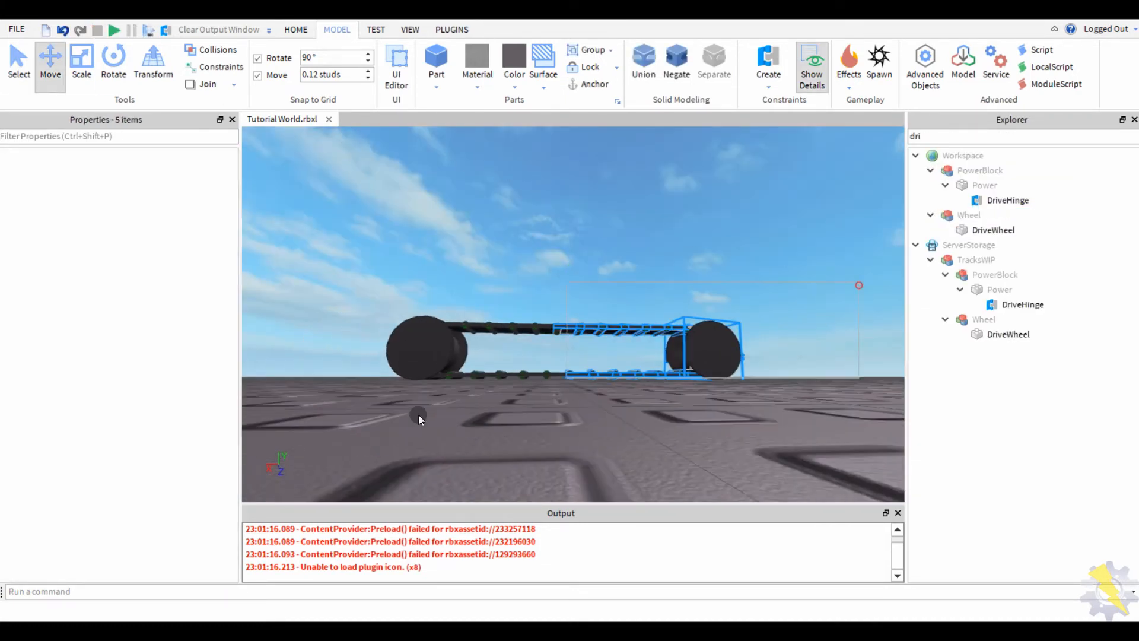
click(483, 242)
scroll(483, 241, down, 5)
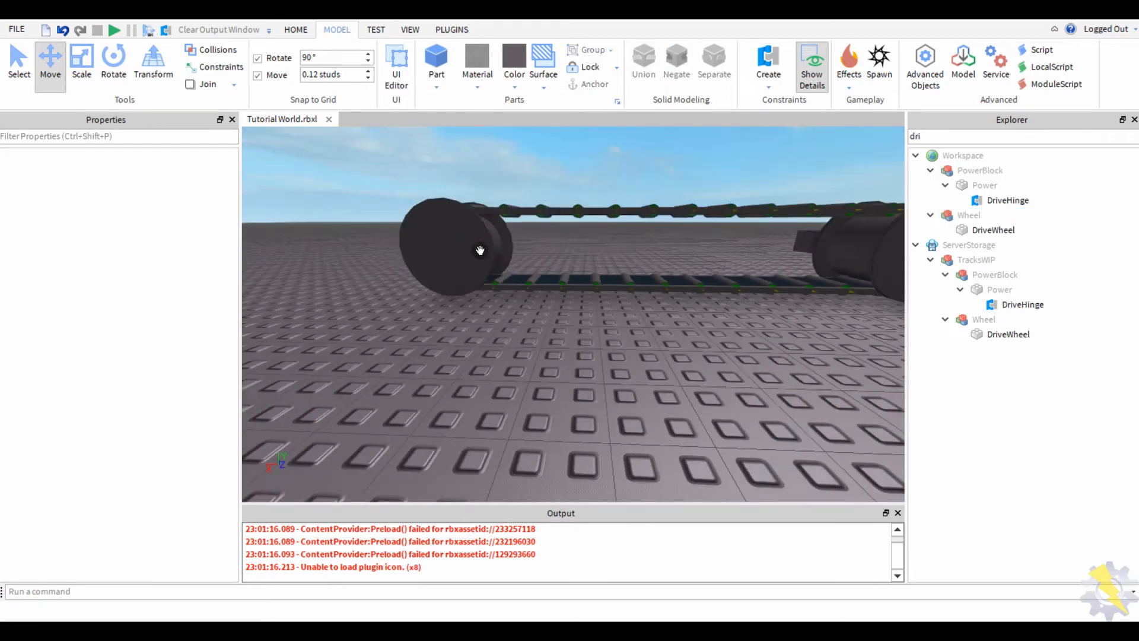
click(478, 246)
key(d)
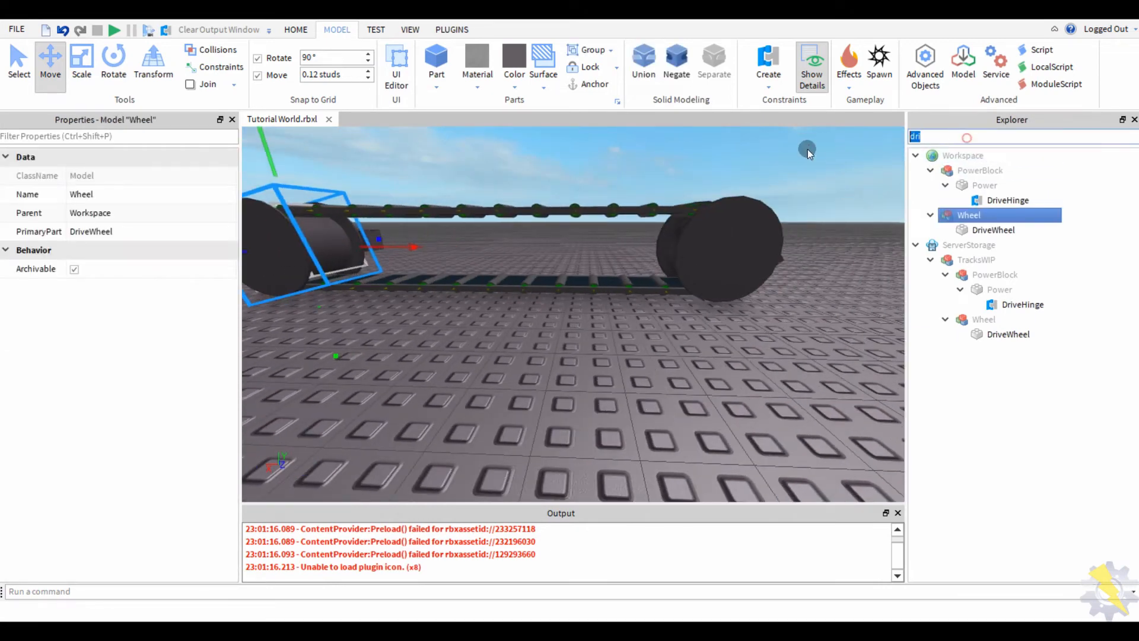
key(BackSpace)
- Select the right wheel model and add its HolderBlock to the selection
click(712, 267)
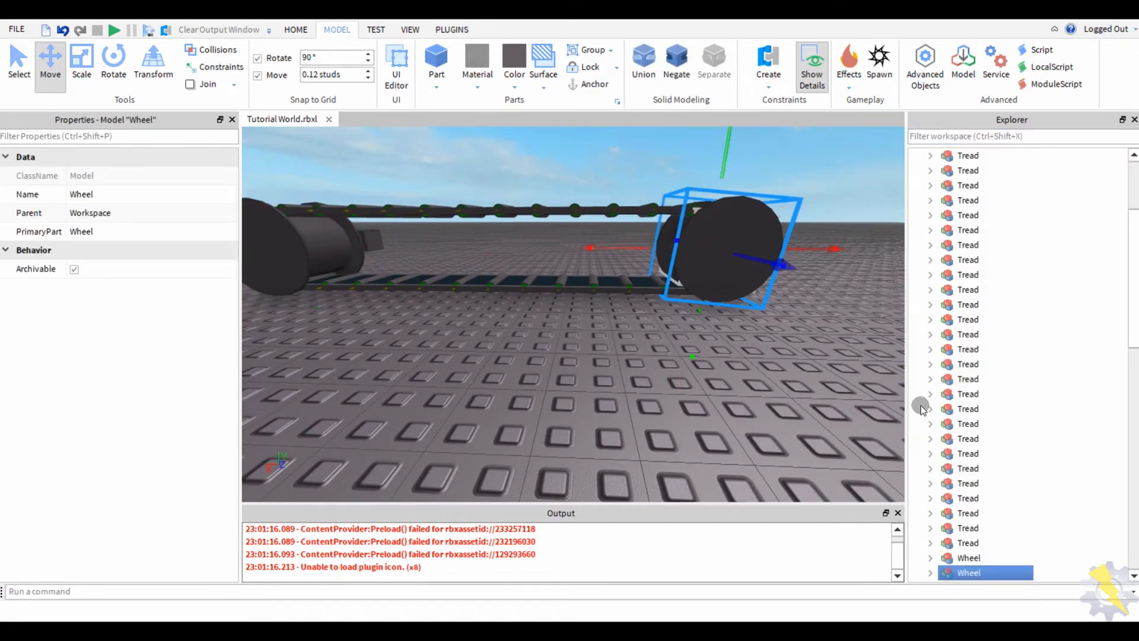
scroll(961, 437, down, 2)
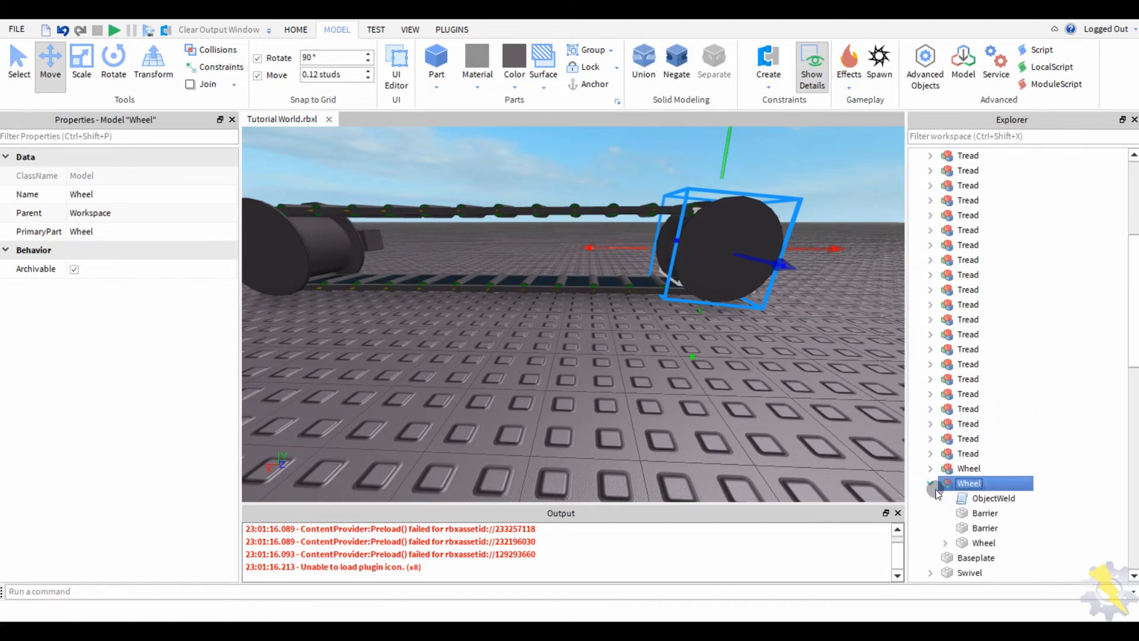
click(930, 484)
right_drag(492, 385, 475, 394)
click(19, 61)
ctrl+click(386, 287)
scroll(475, 394, down, 3)
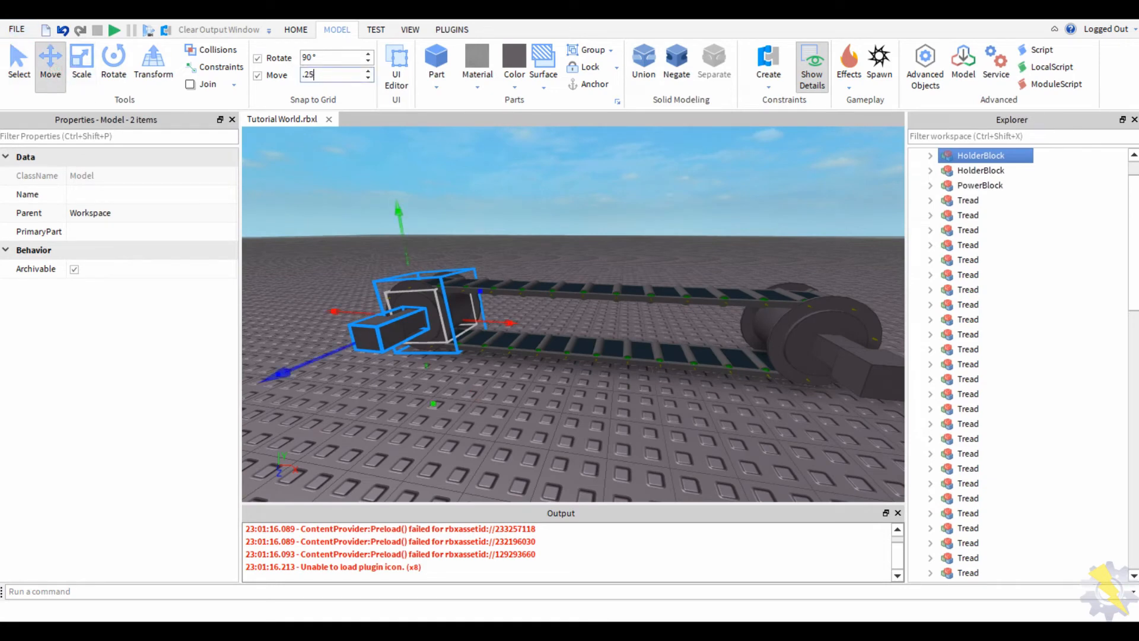
- Slide the wheel and HolderBlock right, duplicate them along the track, and delete the extra copy
scroll(517, 333, up, 3)
right_drag(518, 334, 518, 334)
drag(625, 302, 758, 302)
middle_drag(758, 301, 553, 286)
scroll(552, 287, down, 3)
key(ctrl+d)
drag(532, 306, 706, 313)
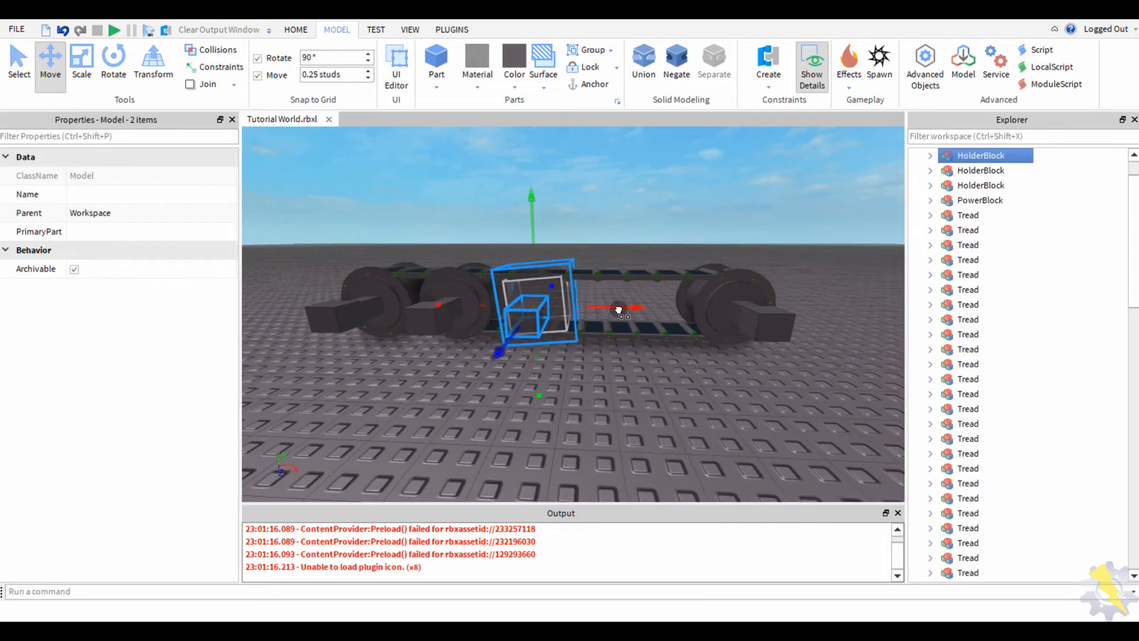
key(ctrl+d)
key(ctrl+d)
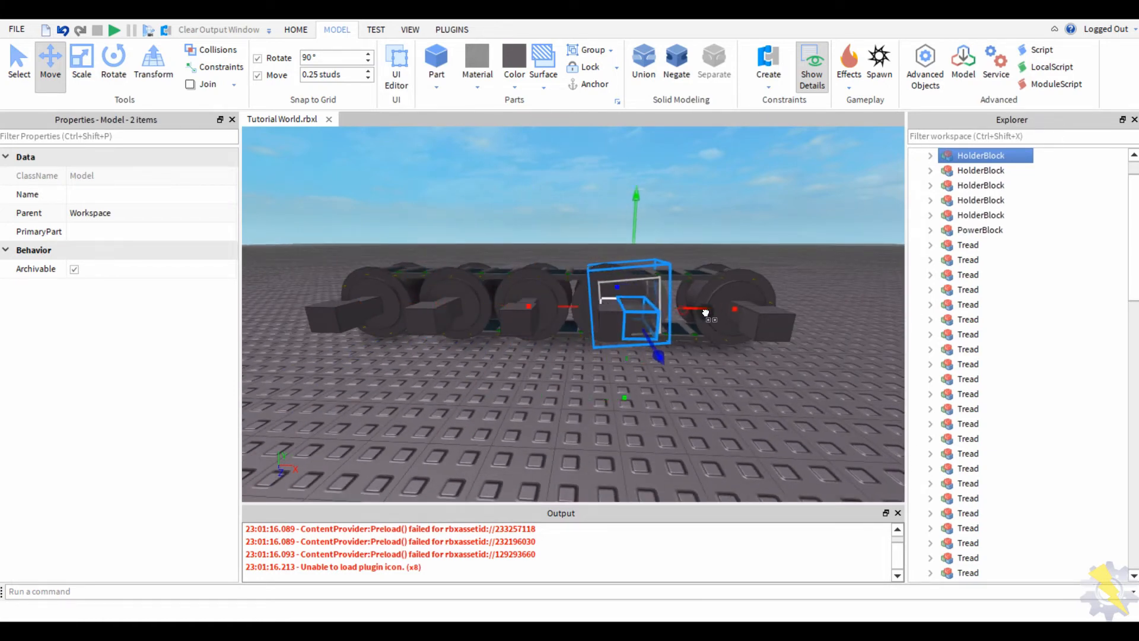
key(Delete)
- Multi-select the road wheel and HolderBlock copies with the Move tool
right_drag(479, 408, 572, 389)
scroll(572, 389, up, 2)
click(612, 330)
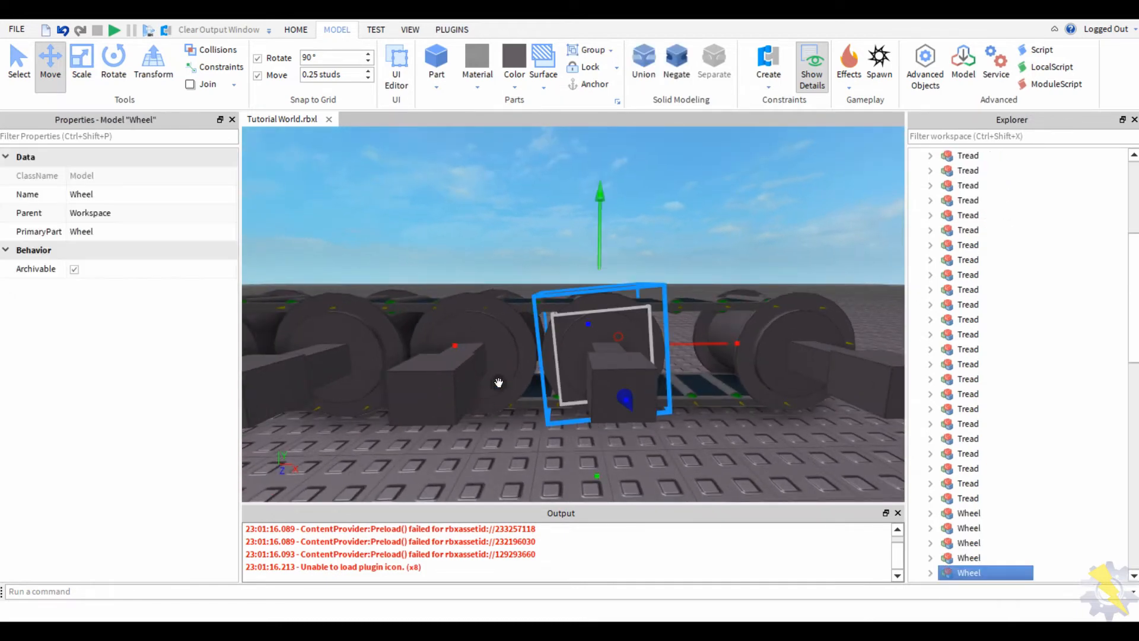
key(s)
click(60, 67)
ctrl+click(416, 339)
ctrl+click(436, 323)
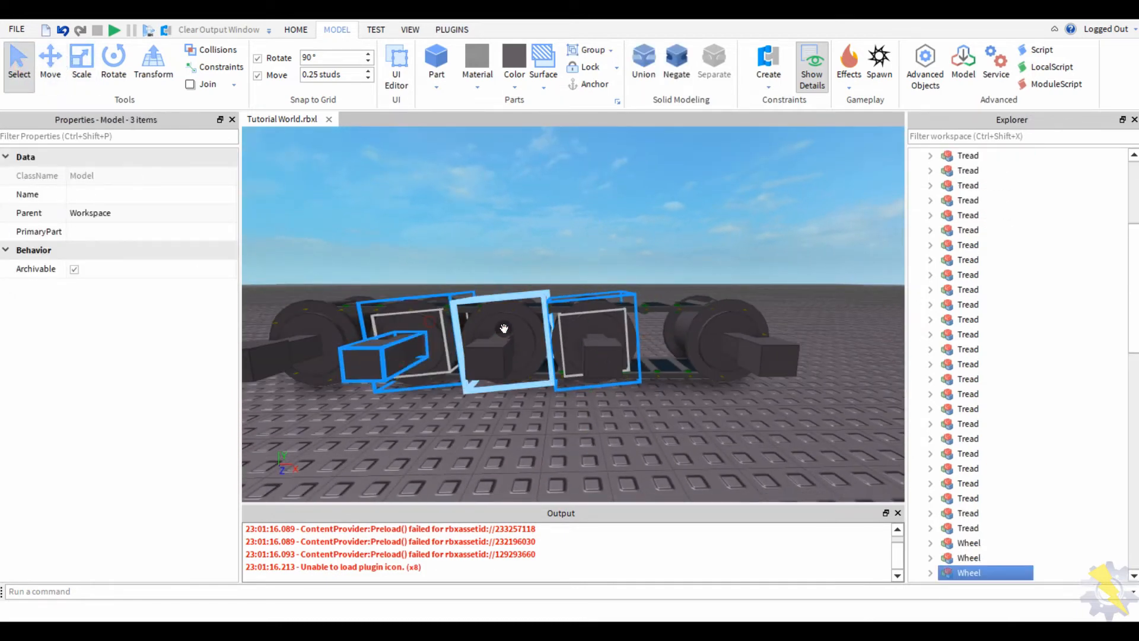
ctrl+click(503, 328)
ctrl+click(499, 348)
ctrl+click(600, 355)
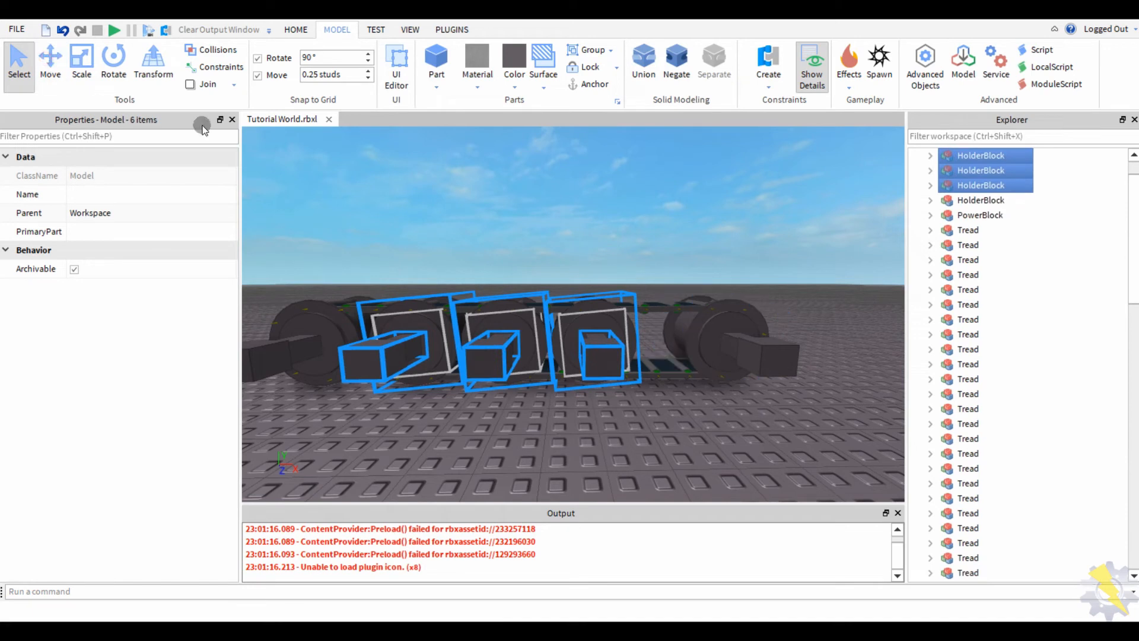
click(674, 338)
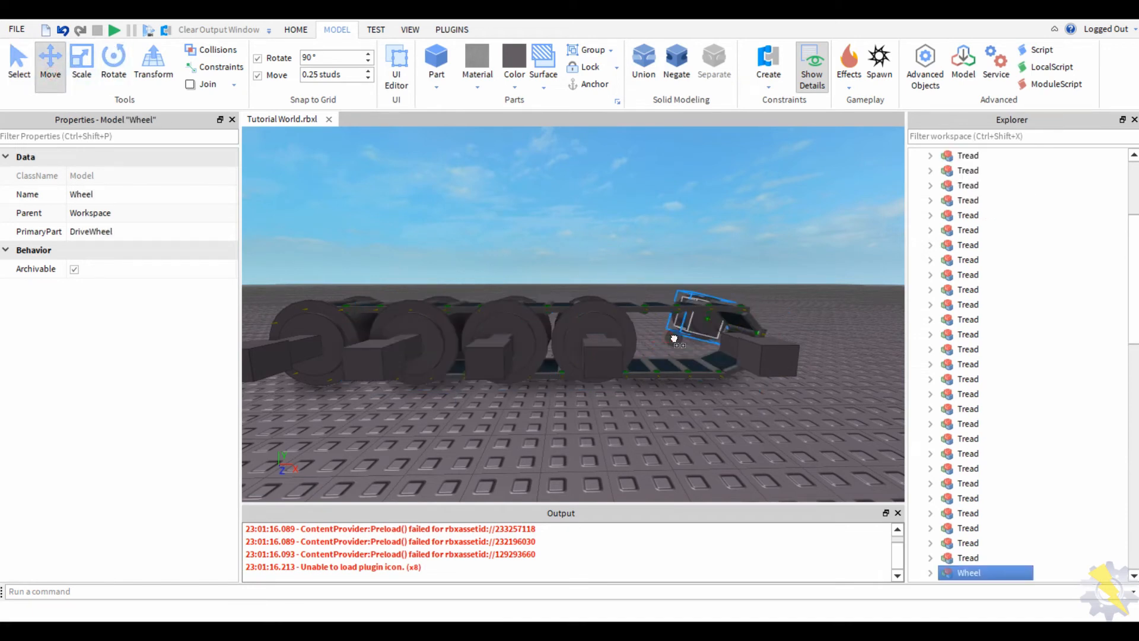
click(470, 216)
- Redo the last change and slide the middle wheel and its HolderBlock to the right
key(ctrl+y)
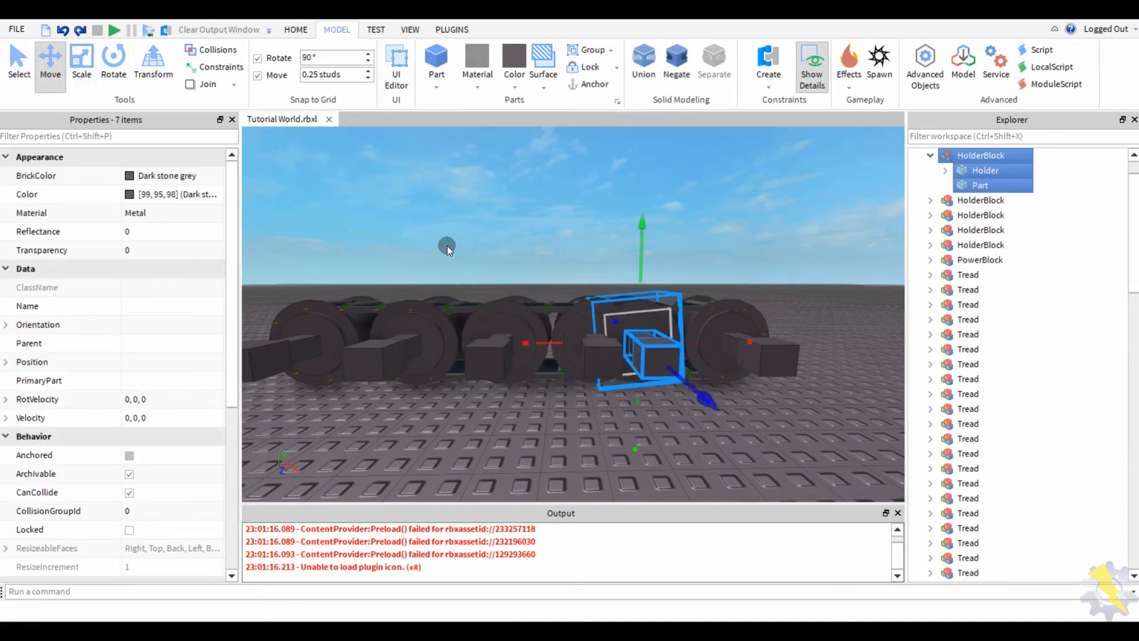
click(572, 297)
click(573, 300)
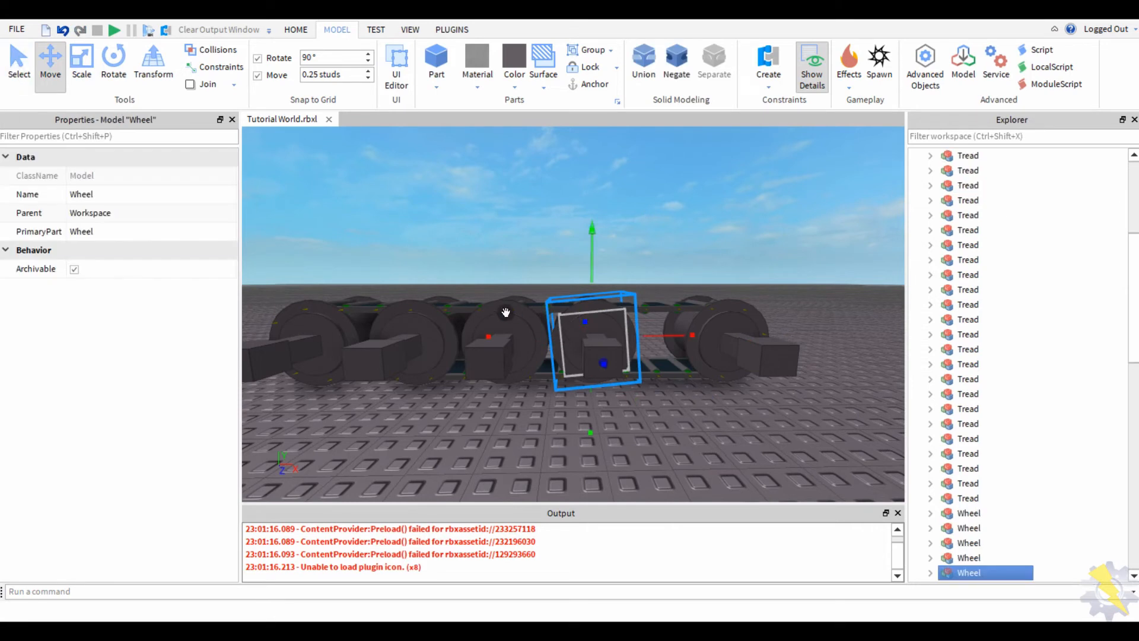
shift+click(377, 362)
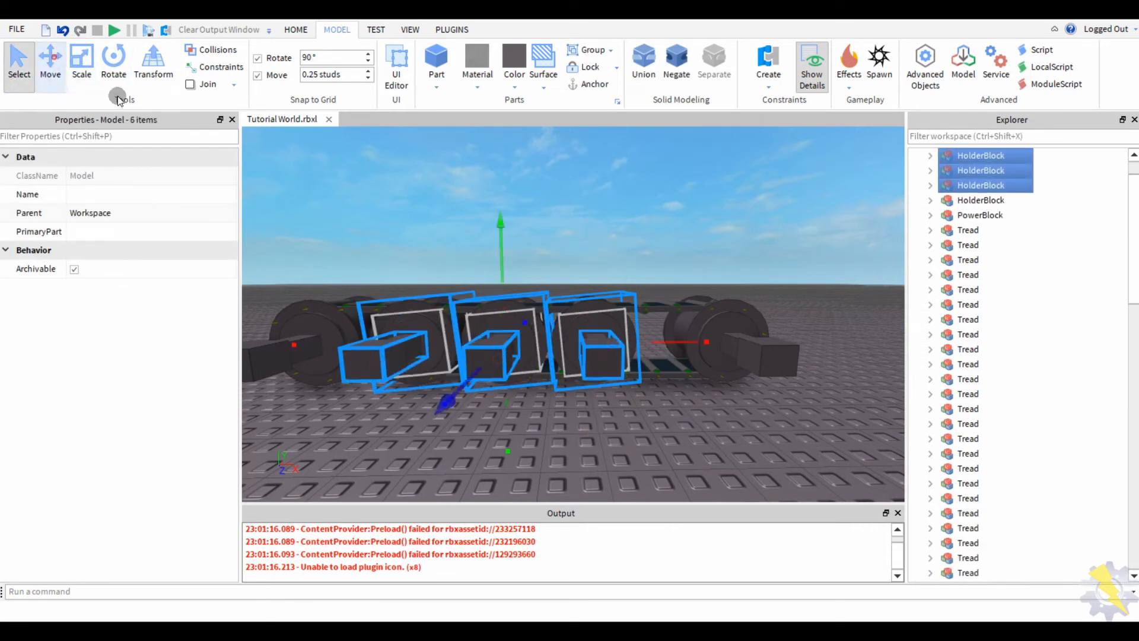
drag(655, 339, 676, 342)
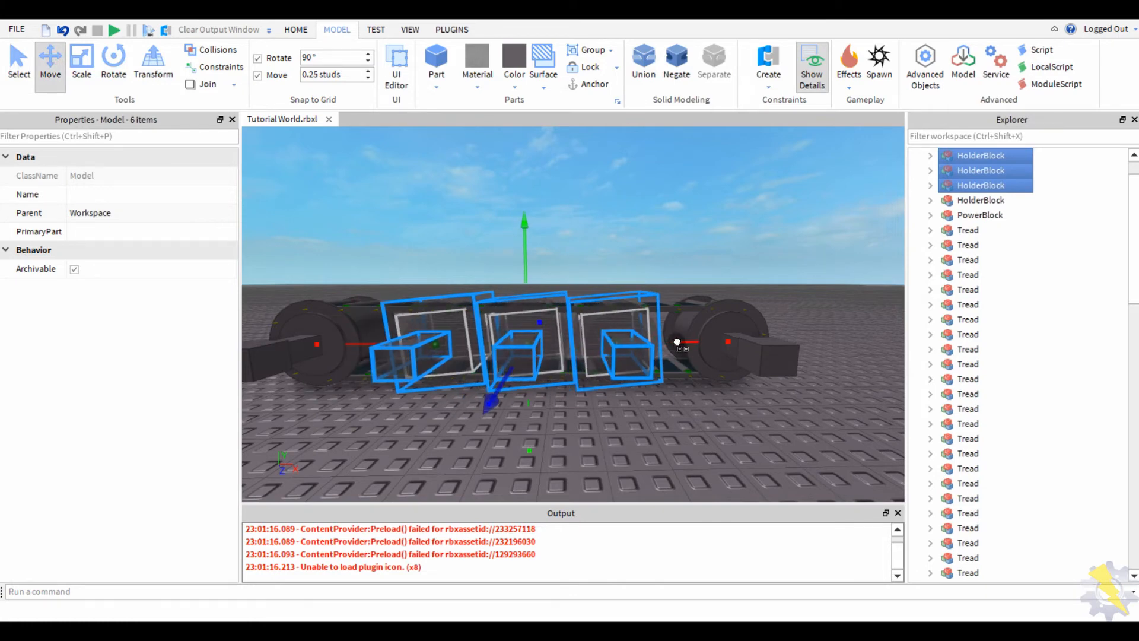
scroll(483, 178, down, 5)
click(463, 216)
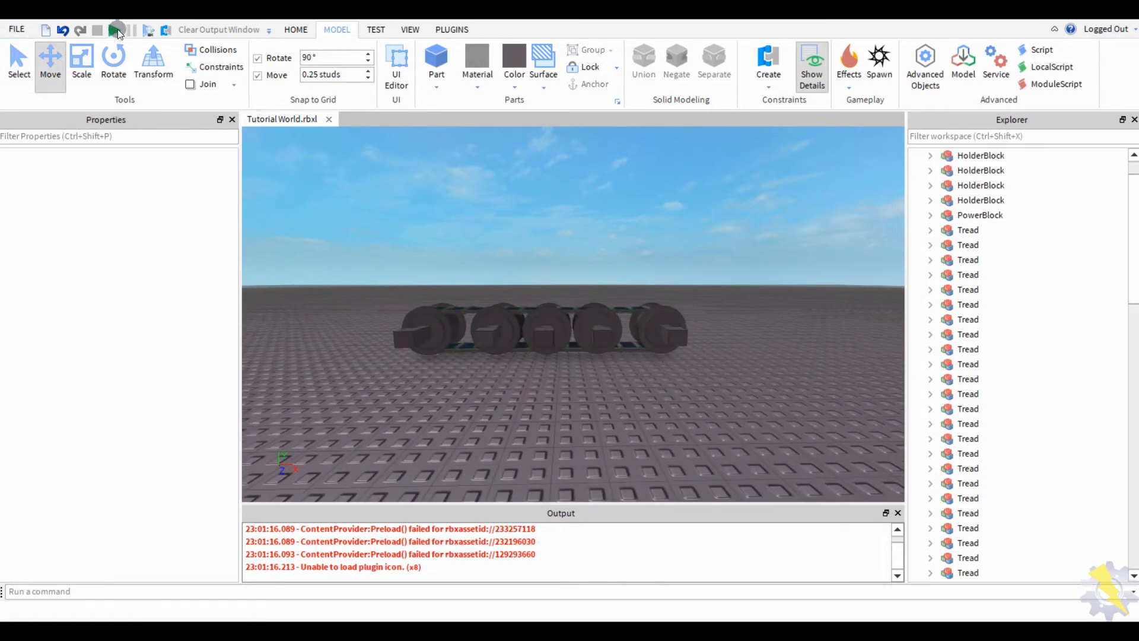
- Start a test run, filter Explorer for 'DR', and set DriveHinge AngularVelocity to 50
click(116, 31)
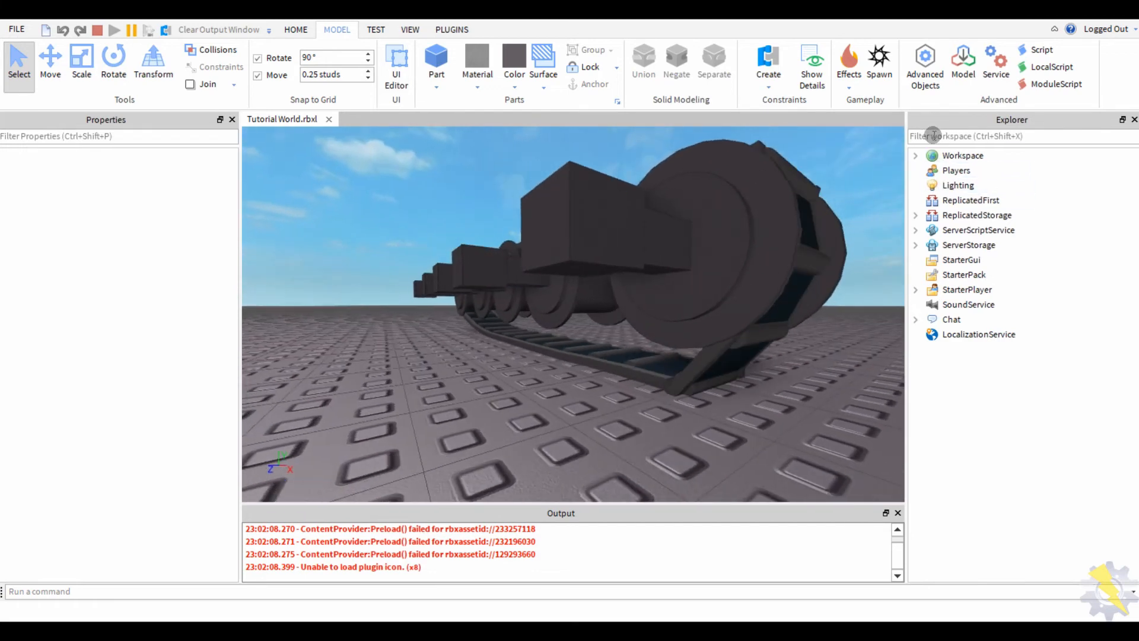
key(ctrl+shift+x)
text(DR)
click(1008, 200)
click(166, 436)
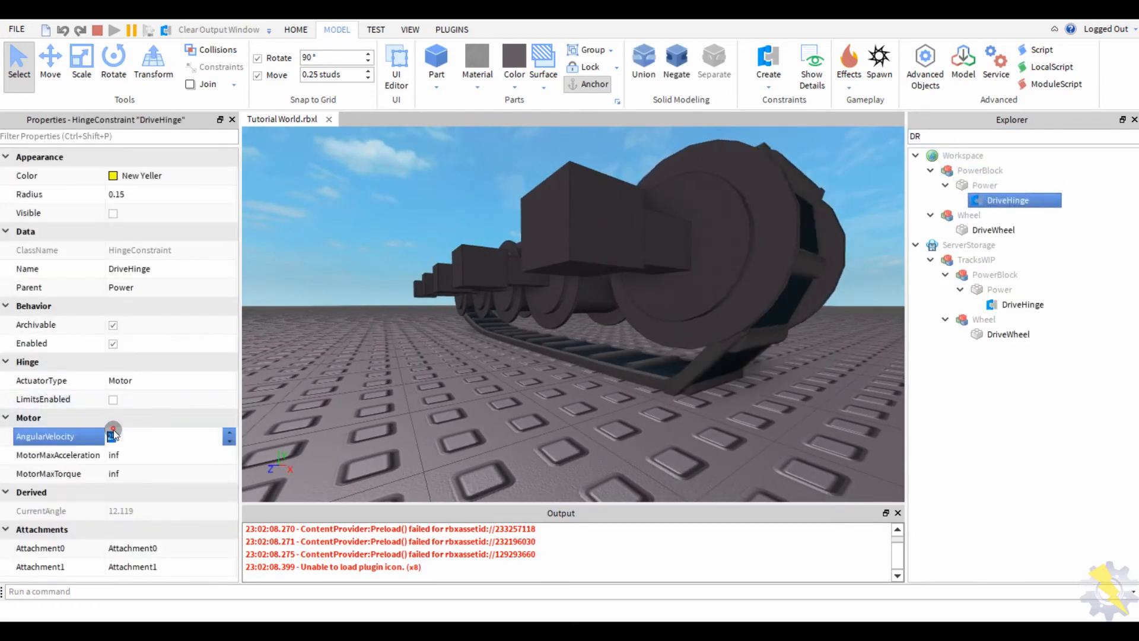
text(5)
click(115, 405)
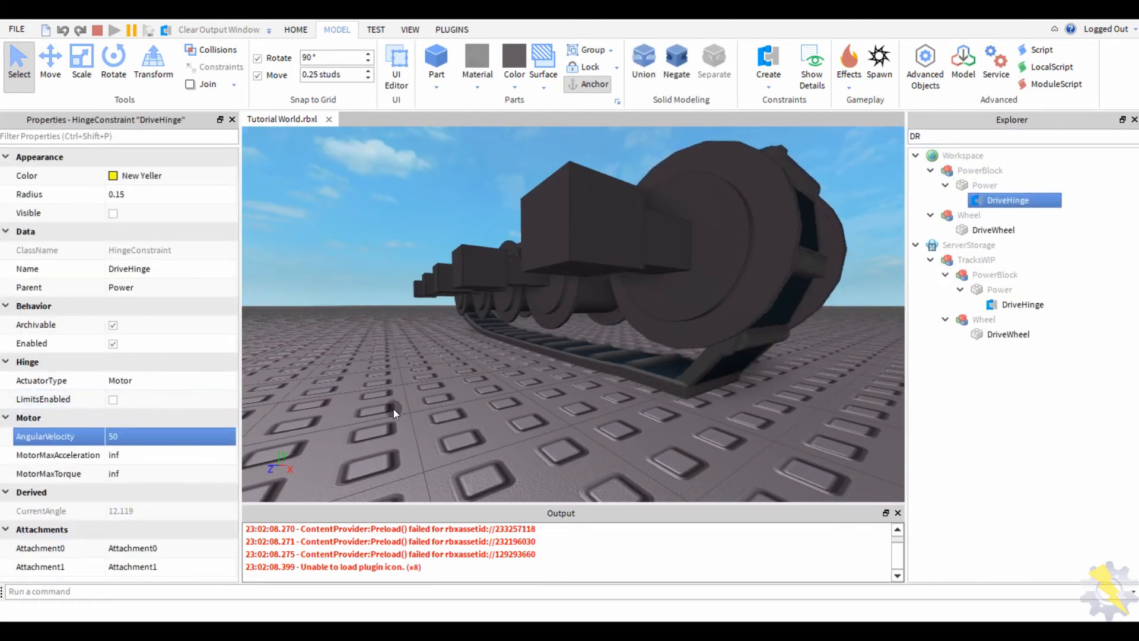
- Box-select the whole track assembly and switch to the Move tool
click(413, 419)
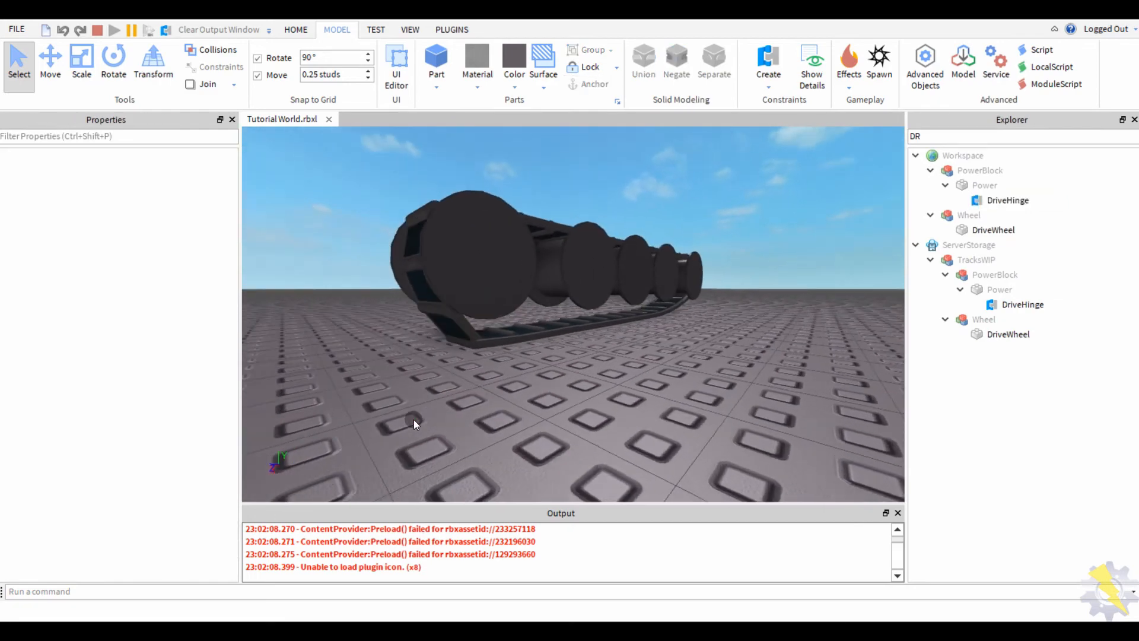
scroll(489, 412, down, 5)
drag(686, 304, 335, 449)
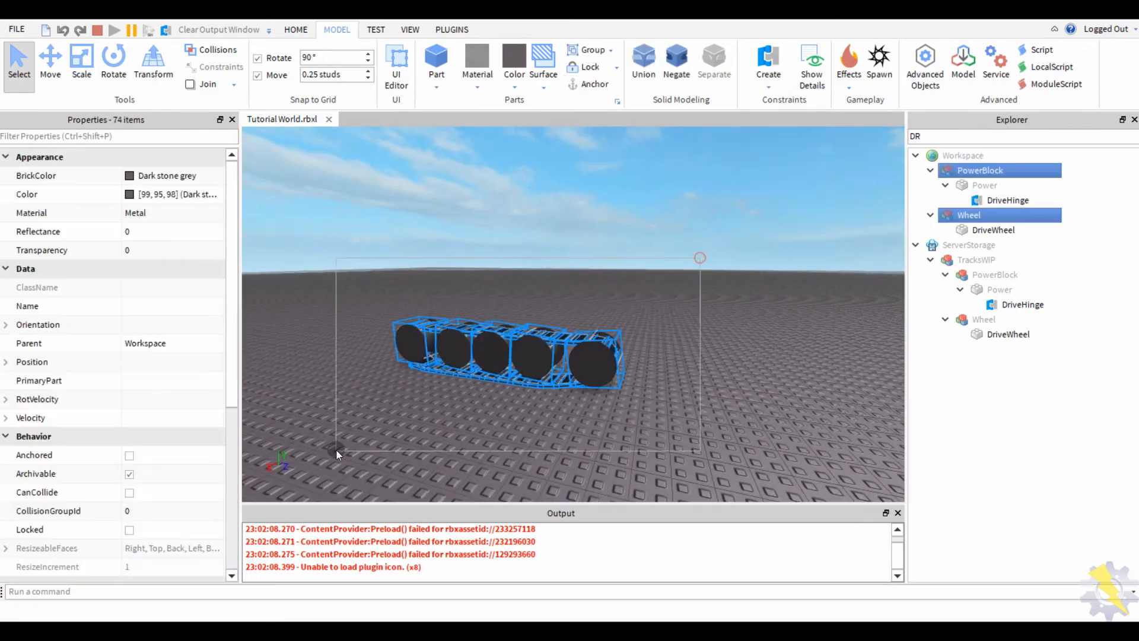
click(50, 64)
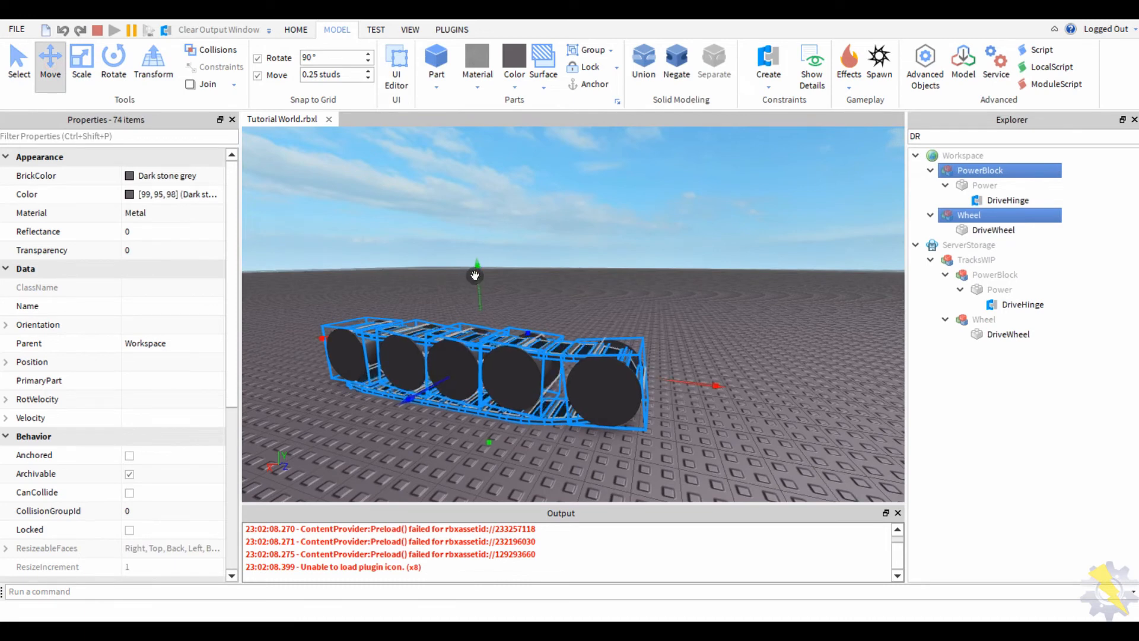
- Box-select the track assembly and drag it upward off the baseplate
click(478, 255)
drag(894, 311, 259, 328)
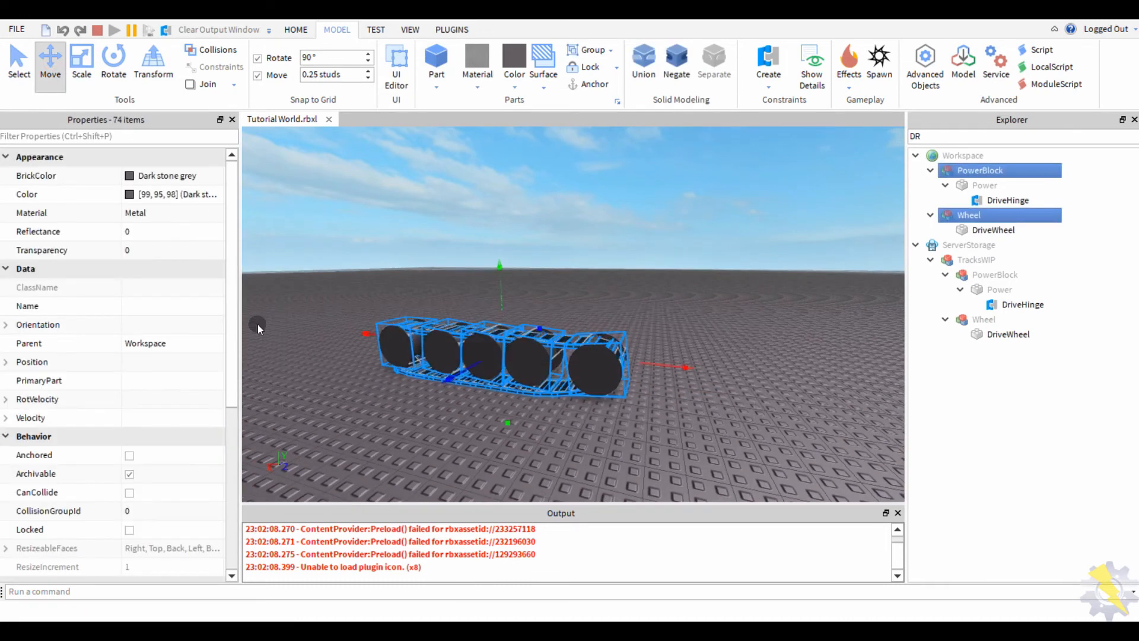
drag(497, 289, 496, 234)
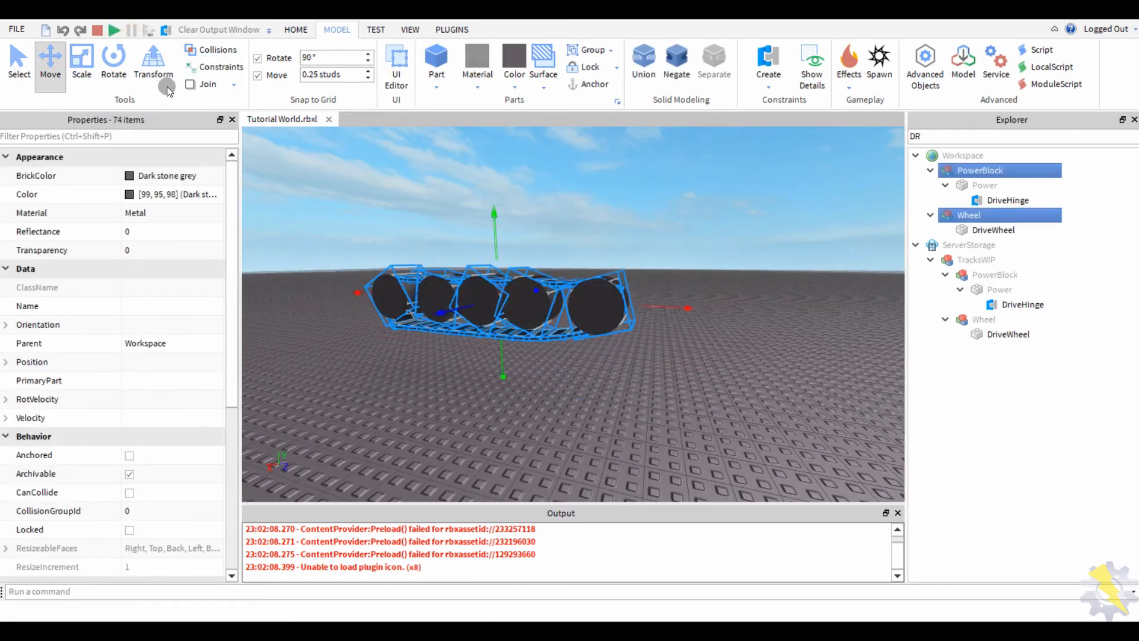
click(419, 206)
- Orbit and zoom around the wheels to inspect the sagging tread from below and along the row
scroll(419, 208, up, 5)
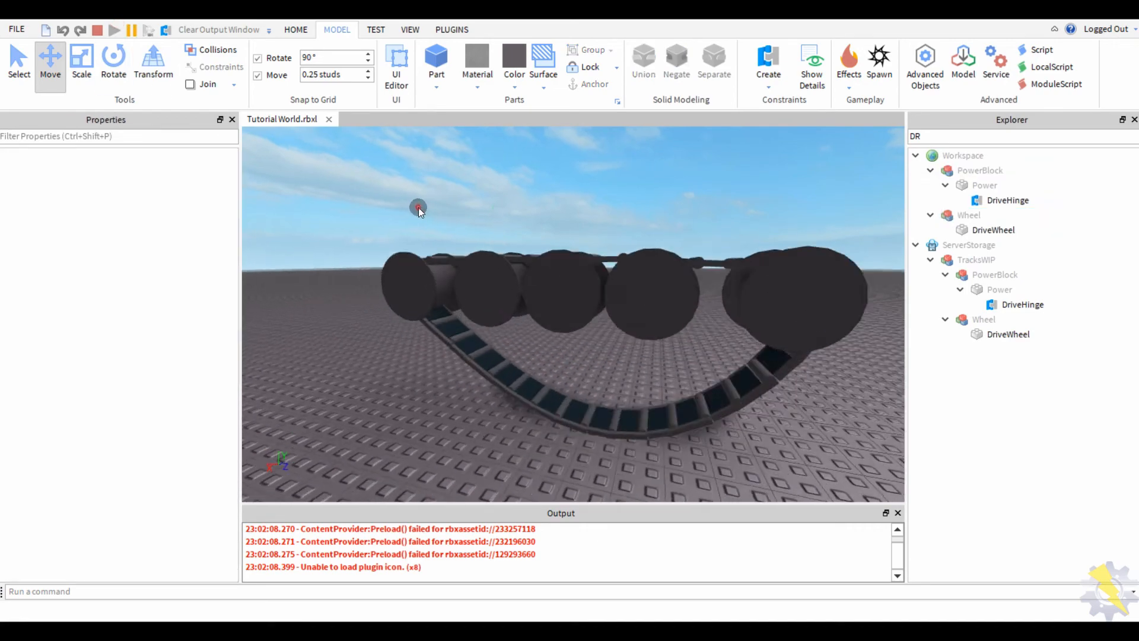
scroll(510, 328, up, 5)
right_drag(481, 326, 624, 377)
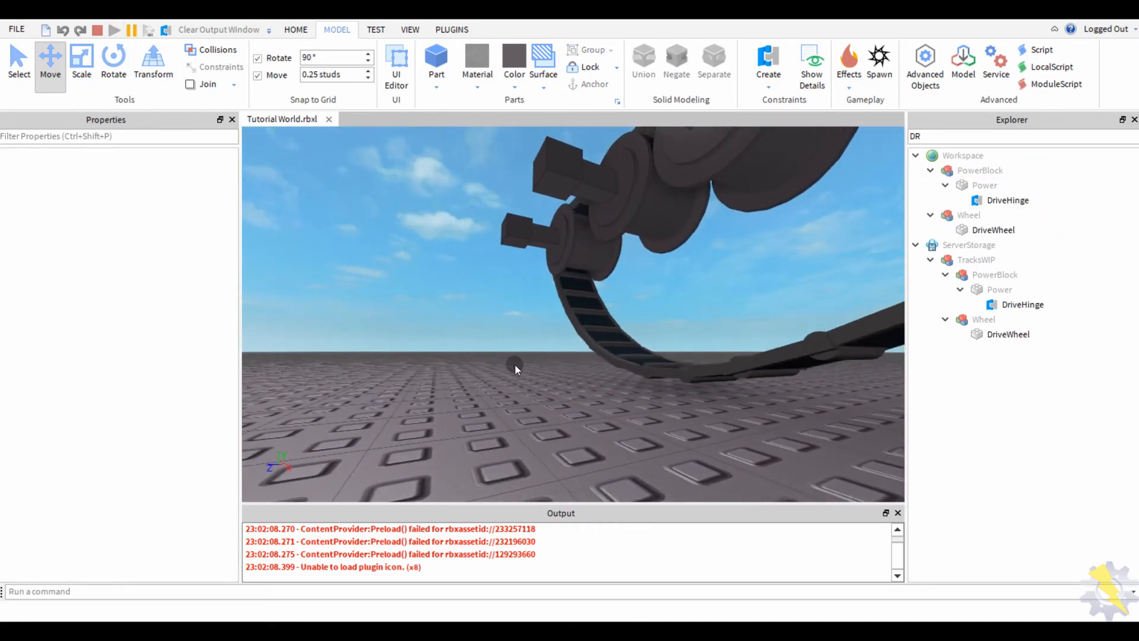
right_drag(515, 368, 513, 364)
scroll(522, 332, up, 5)
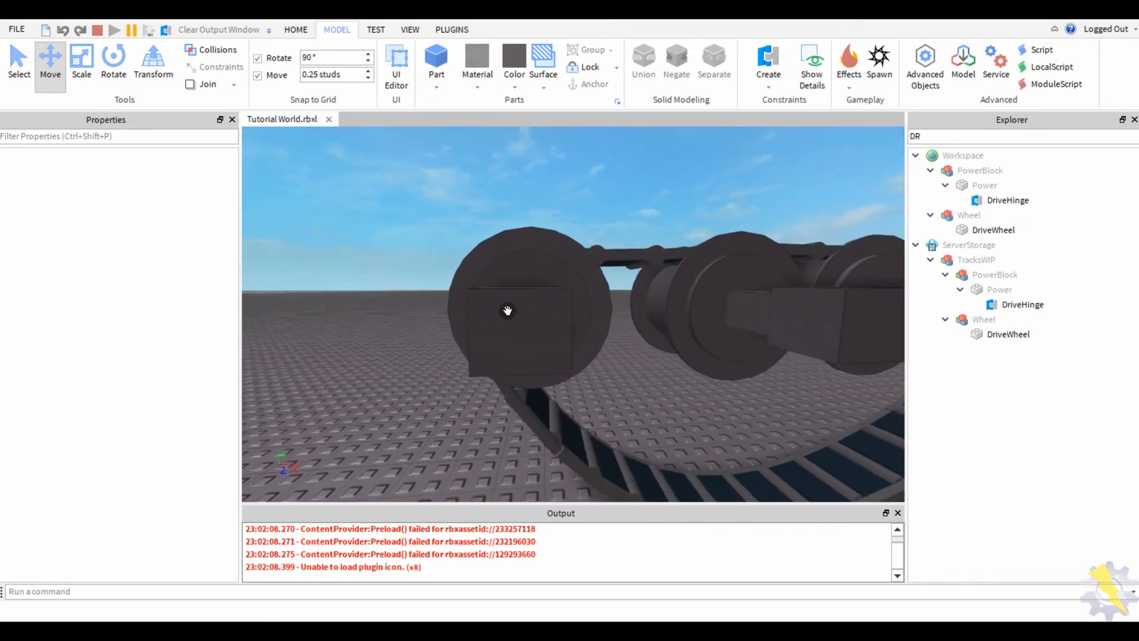
right_drag(507, 310, 720, 289)
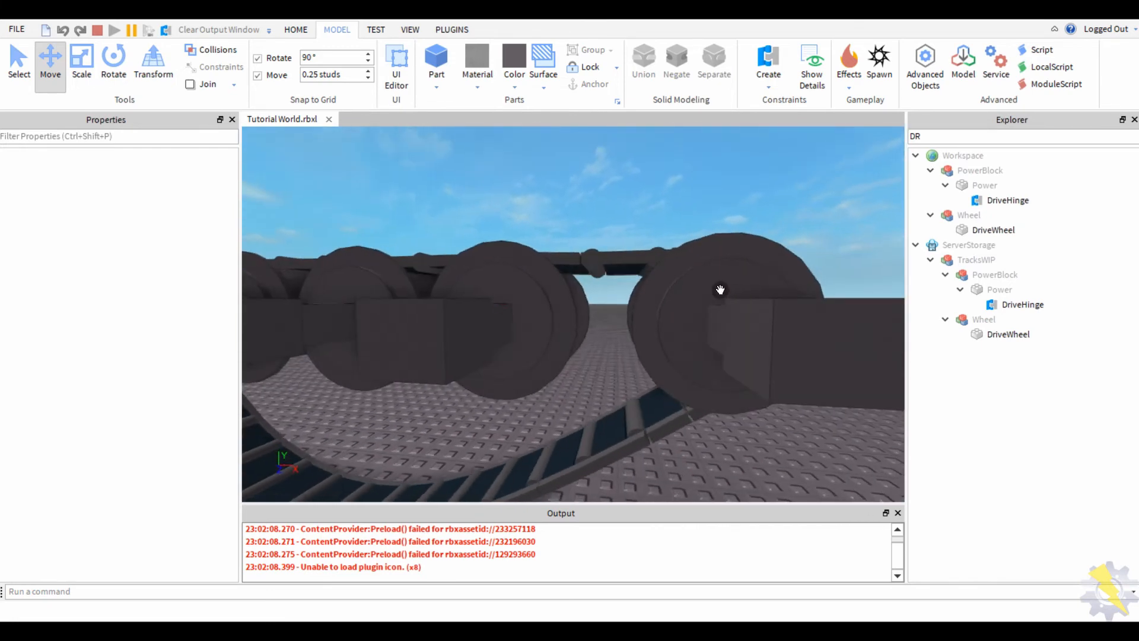
scroll(720, 289, down, 5)
scroll(418, 415, down, 3)
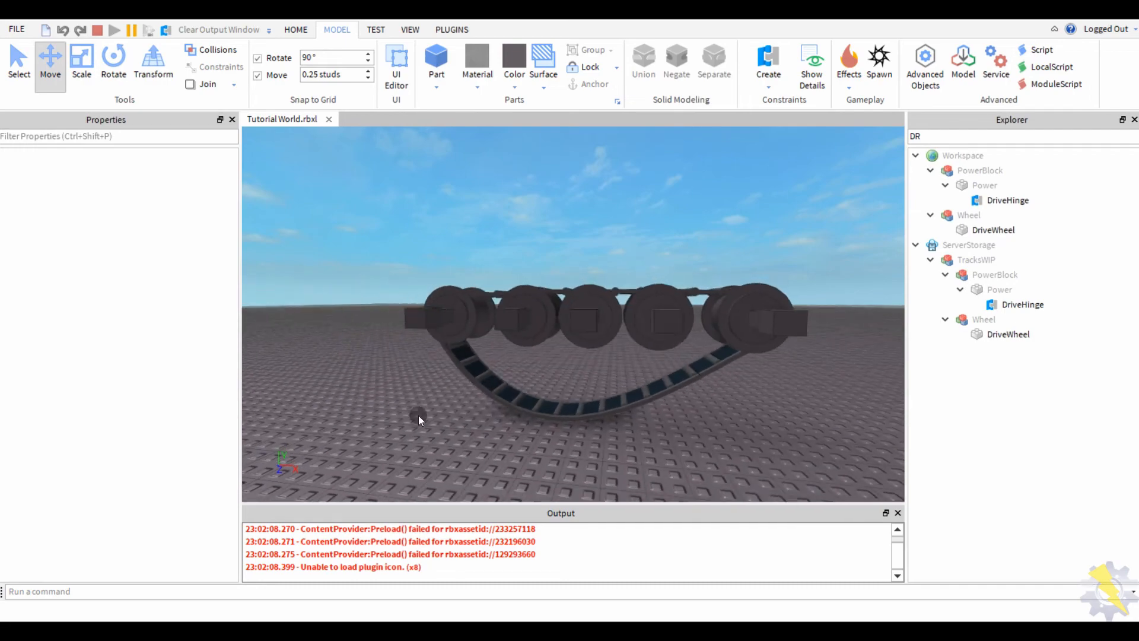
right_drag(418, 416, 425, 408)
scroll(416, 415, up, 3)
scroll(424, 408, down, 3)
scroll(425, 409, up, 5)
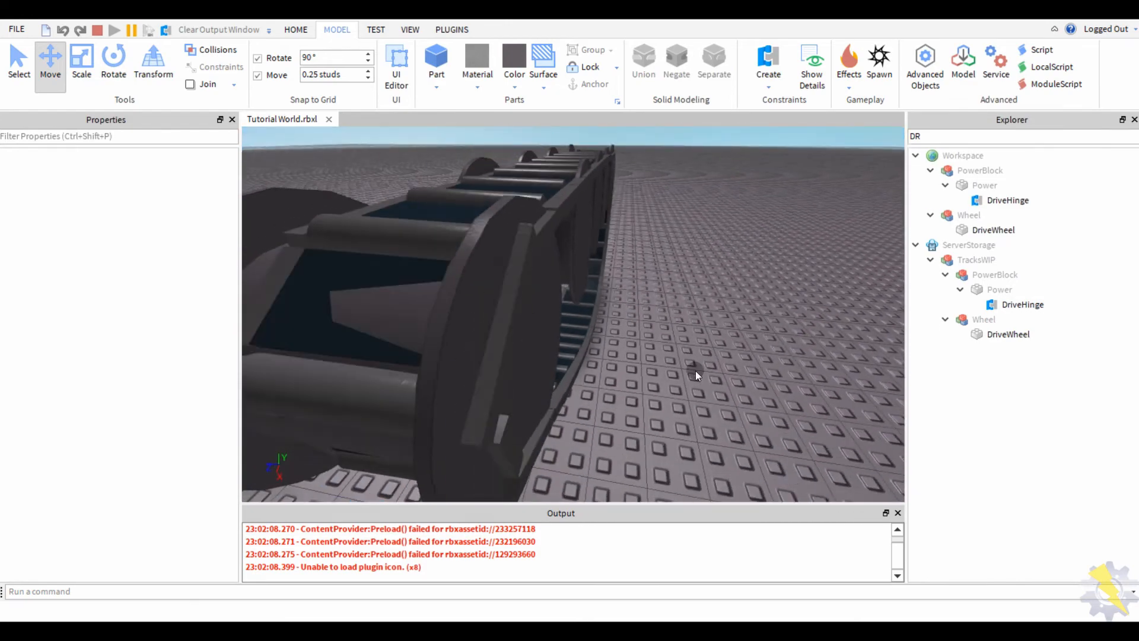
- Orbit and move the camera around the running track to view it from low, above and behind
right_drag(695, 370, 582, 305)
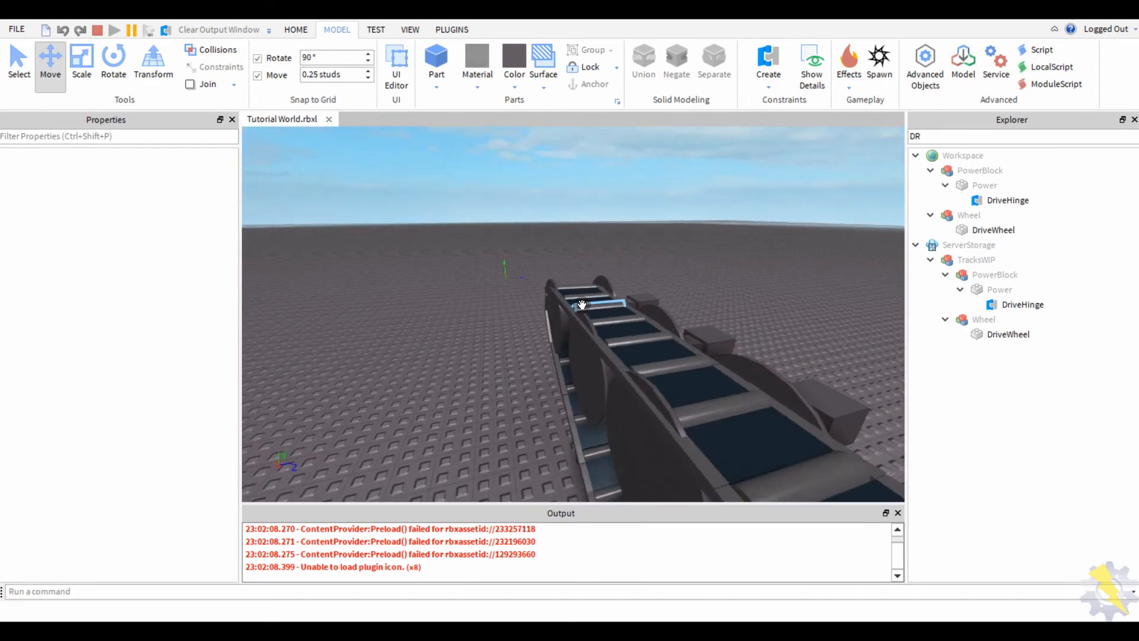
key(q)
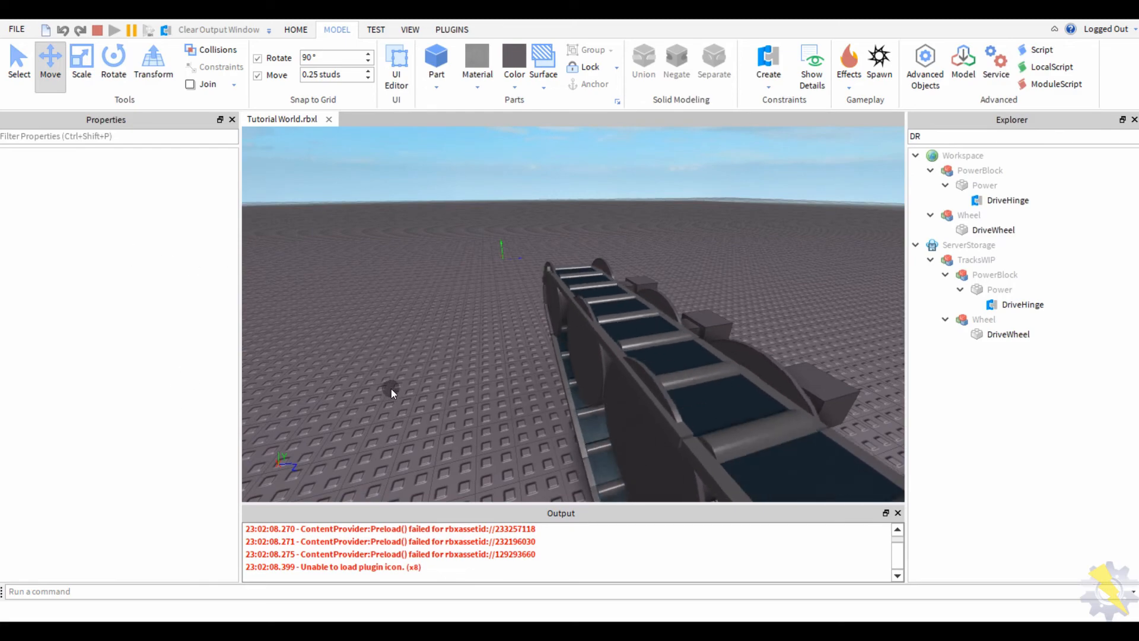
key(w)
right_drag(391, 391, 401, 392)
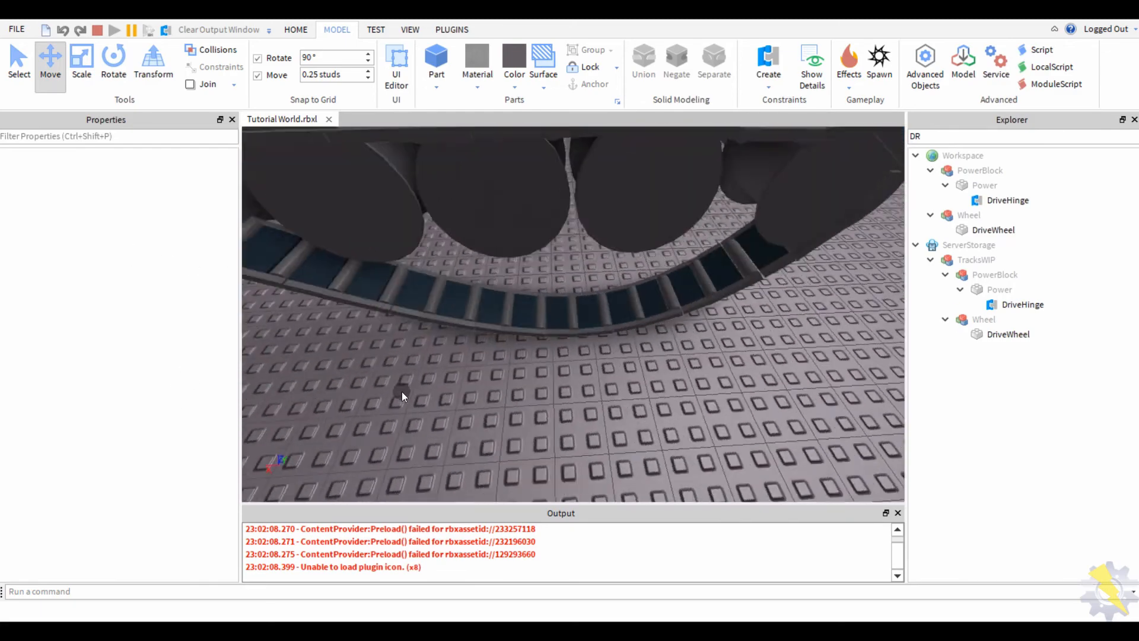
scroll(401, 392, down, 5)
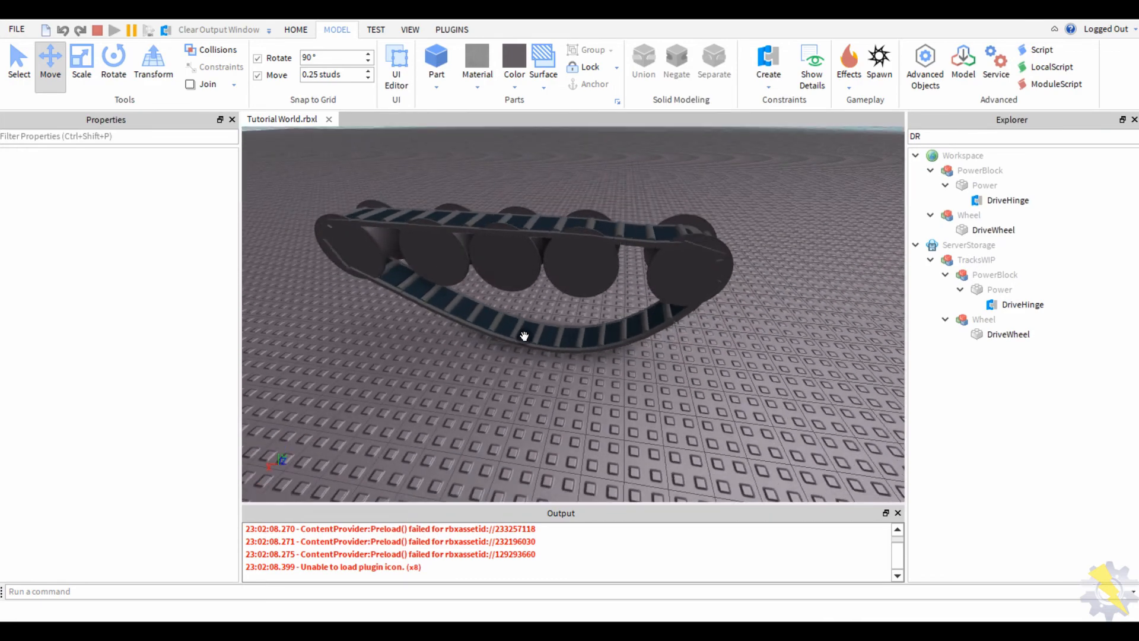
scroll(411, 384, up, 5)
right_drag(411, 385, 411, 385)
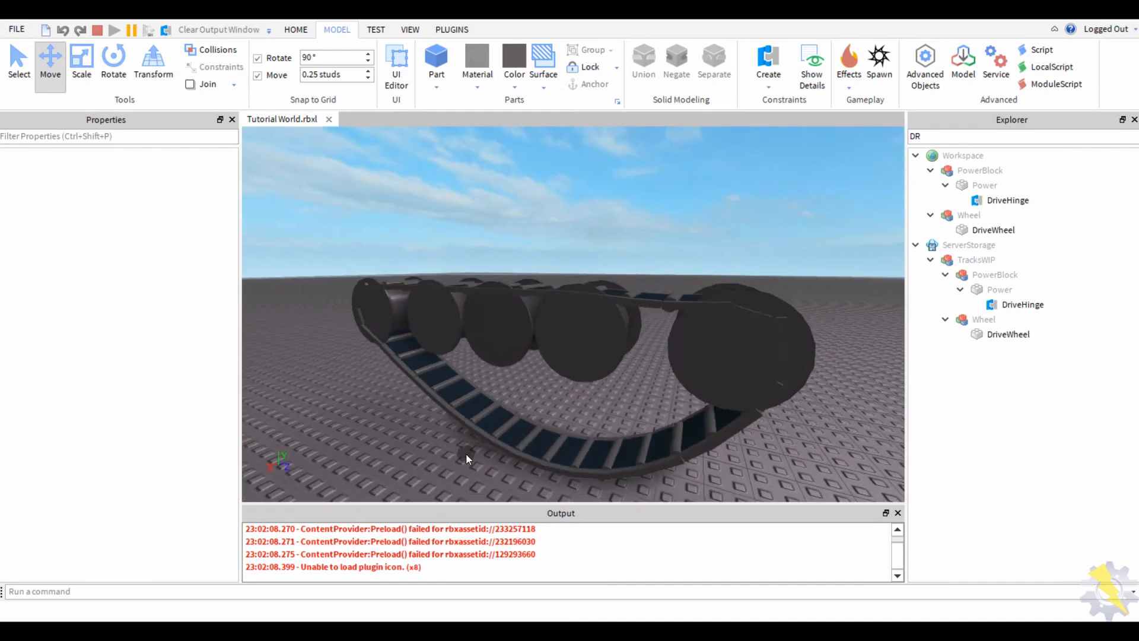
scroll(465, 453, down, 5)
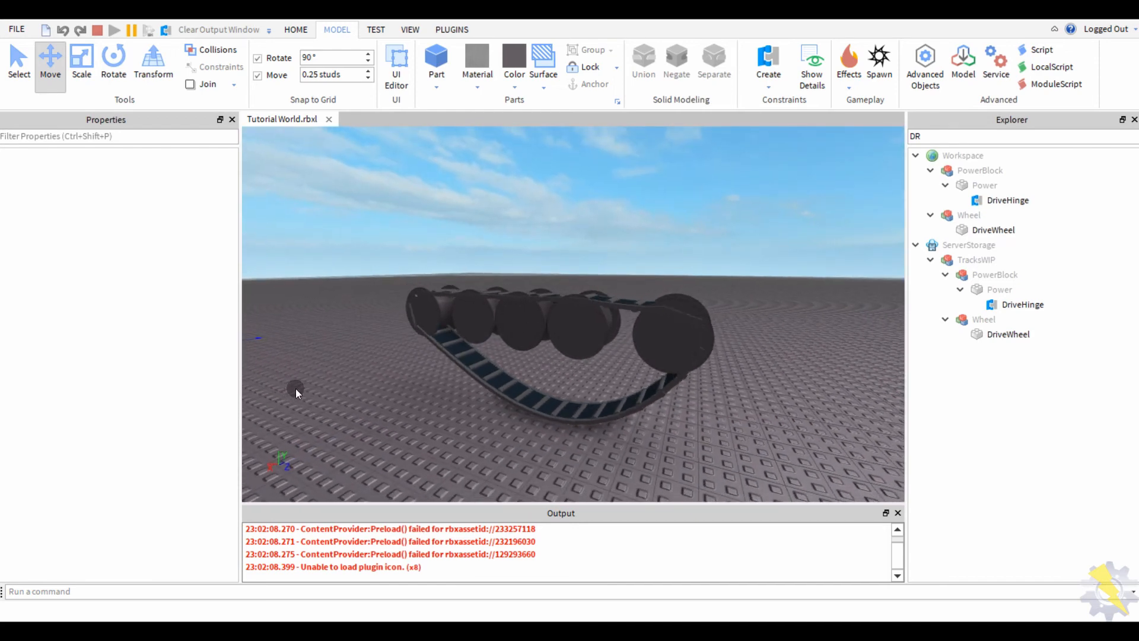
scroll(552, 388, up, 5)
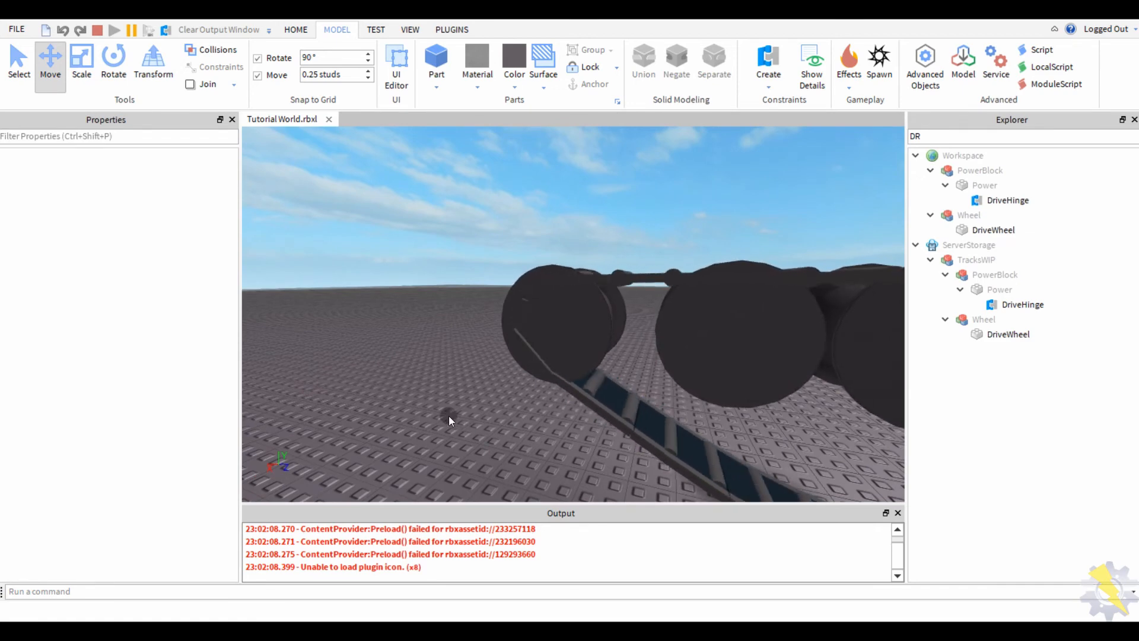
scroll(427, 398, down, 5)
right_drag(427, 397, 427, 397)
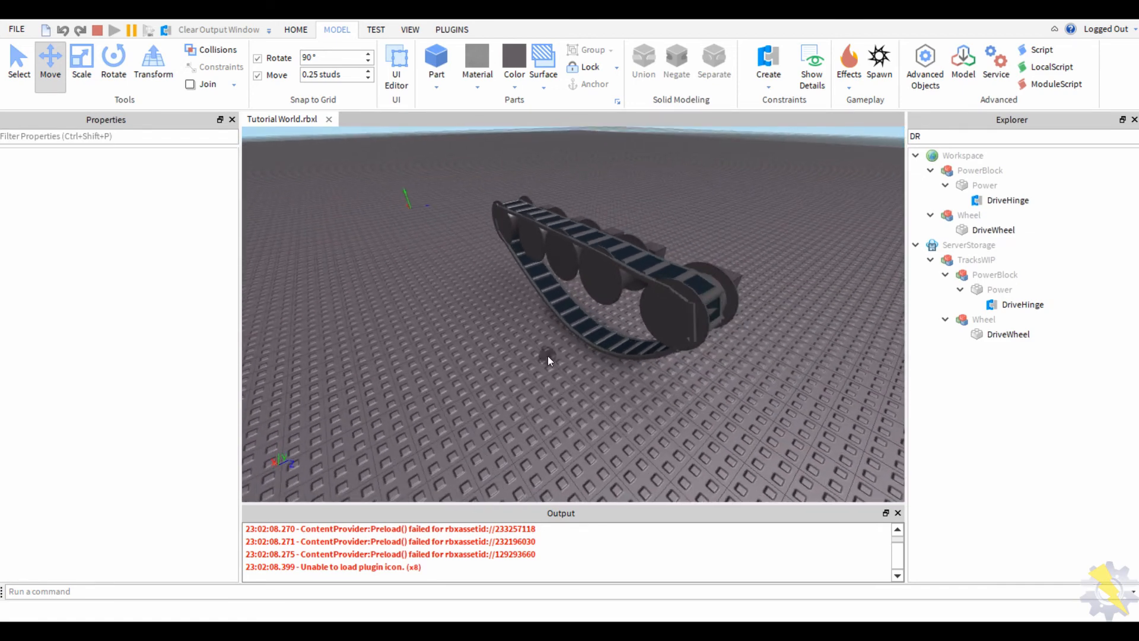
right_drag(542, 385, 540, 383)
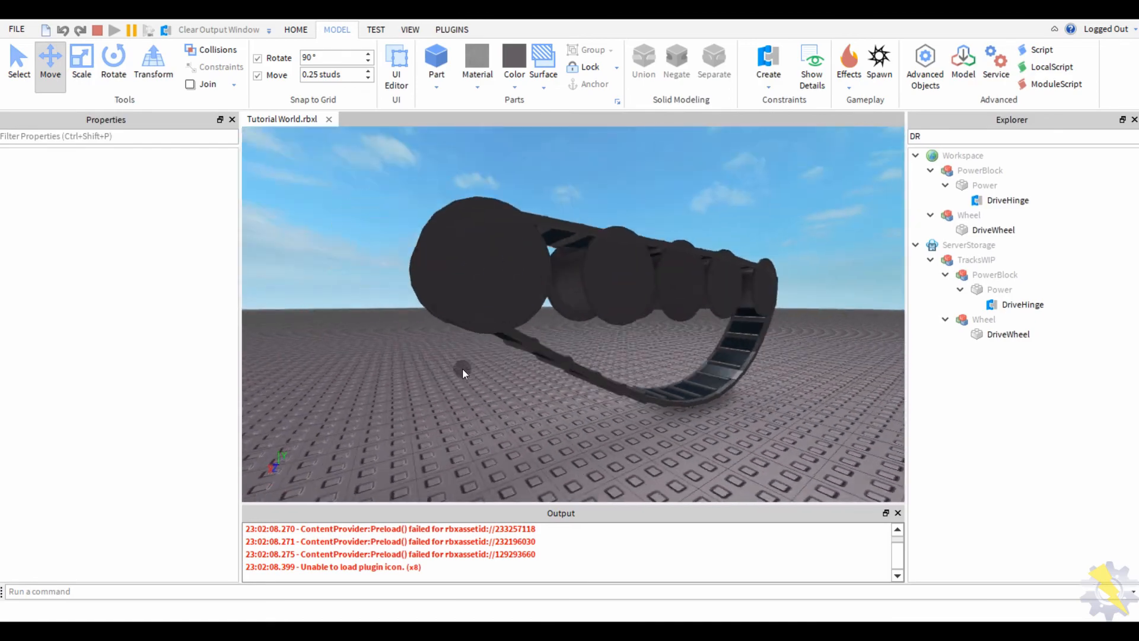
right_drag(463, 369, 469, 378)
- Select DriveHinge and retype its AngularVelocity from 50 to 45
click(1002, 200)
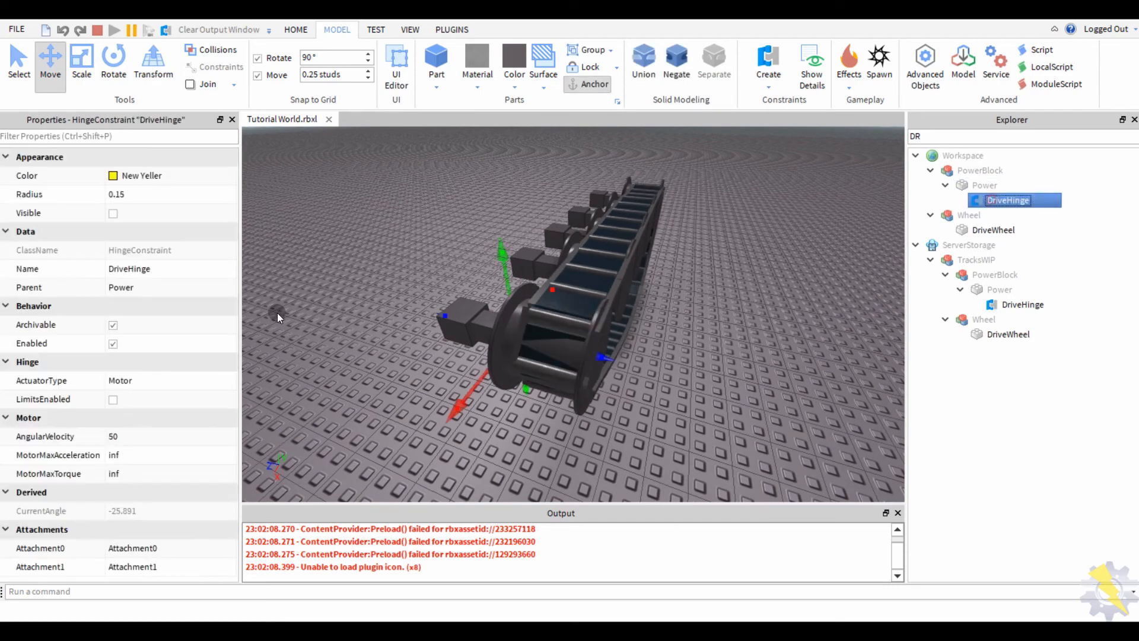
click(122, 436)
text(45)
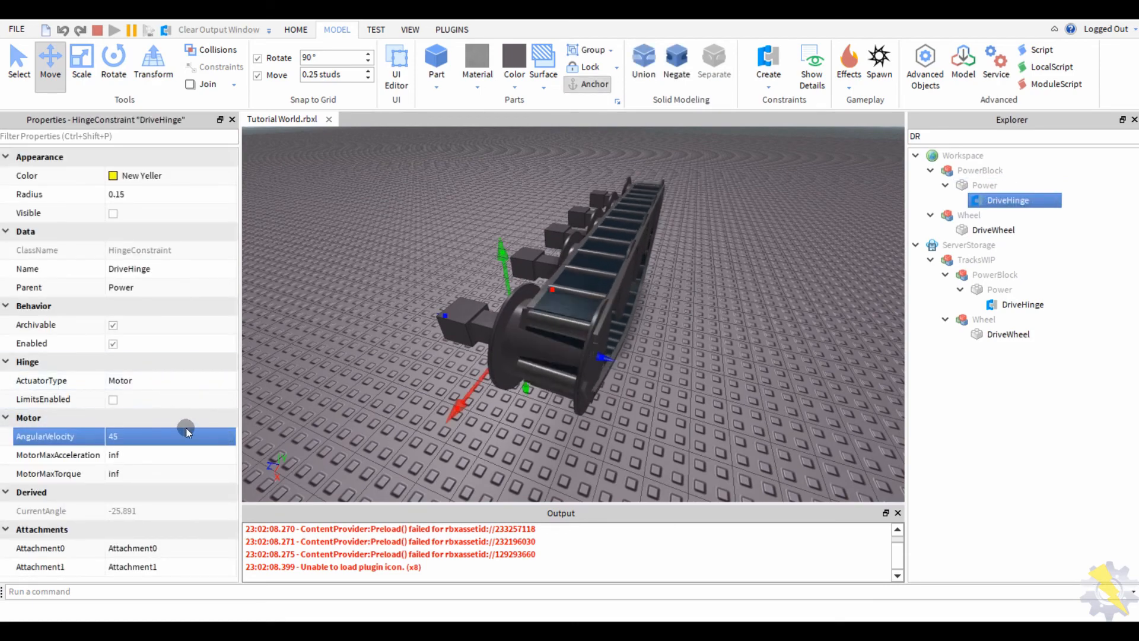
double_click(162, 436)
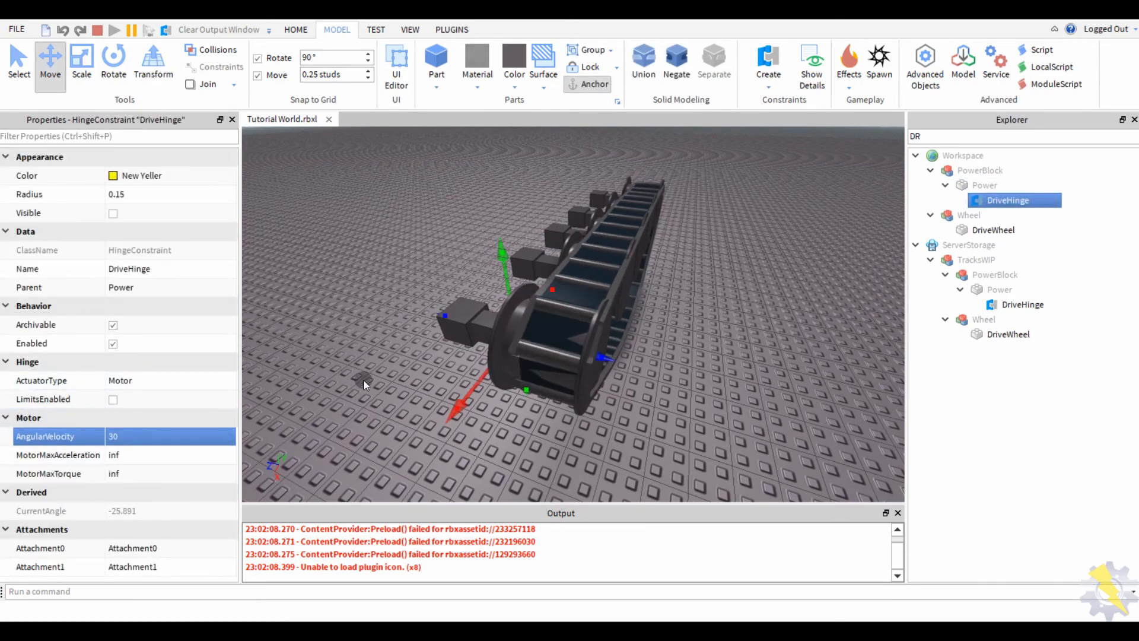